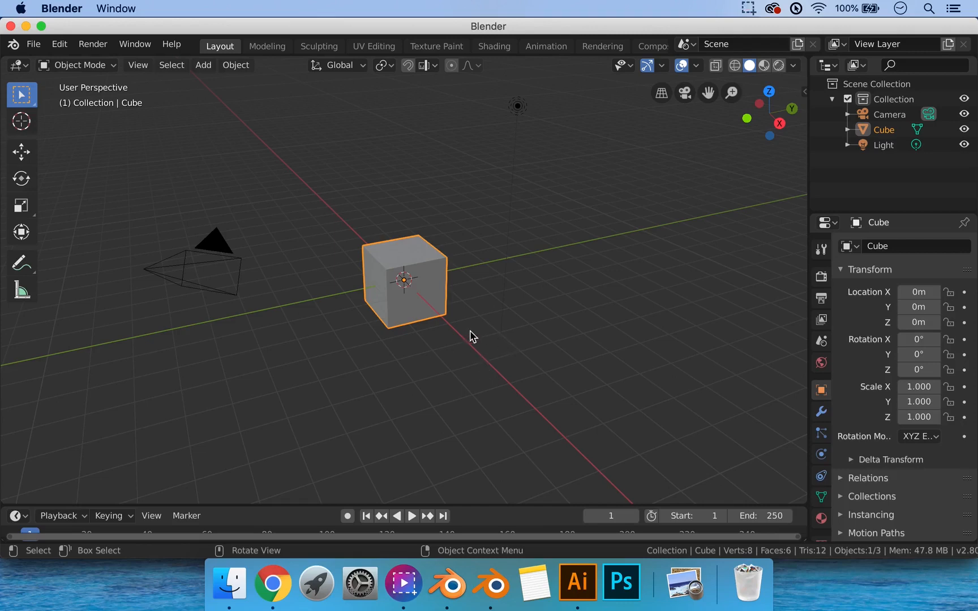
Step: Look over the default cube in perspective from different angles and distances
{"action": "mouse_move", "coordinate": [413, 305]}
{"action": "middle_mouse_down", "text": "shift"}
{"action": "mouse_move", "coordinate": [450, 318]}
{"action": "mouse_move", "coordinate": [430, 320]}
{"action": "mouse_move", "coordinate": [410, 303]}
{"action": "mouse_move", "coordinate": [465, 280]}
{"action": "mouse_move", "coordinate": [497, 321]}
{"action": "mouse_move", "coordinate": [415, 347]}
{"action": "mouse_move", "coordinate": [436, 295]}
{"action": "mouse_move", "coordinate": [456, 284]}
{"action": "mouse_move", "coordinate": [463, 316]}
{"action": "mouse_move", "coordinate": [428, 317]}
{"action": "mouse_move", "coordinate": [426, 308]}
{"action": "middle_mouse_up", "text": "shift"}
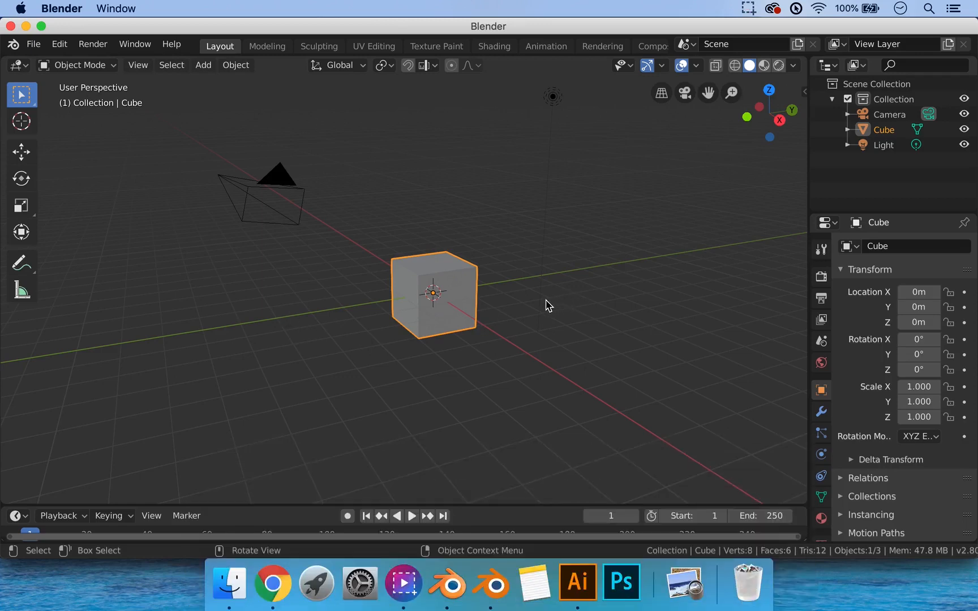
{"action": "middle_click_drag", "start_coordinate": [356, 304], "coordinate": [437, 290]}
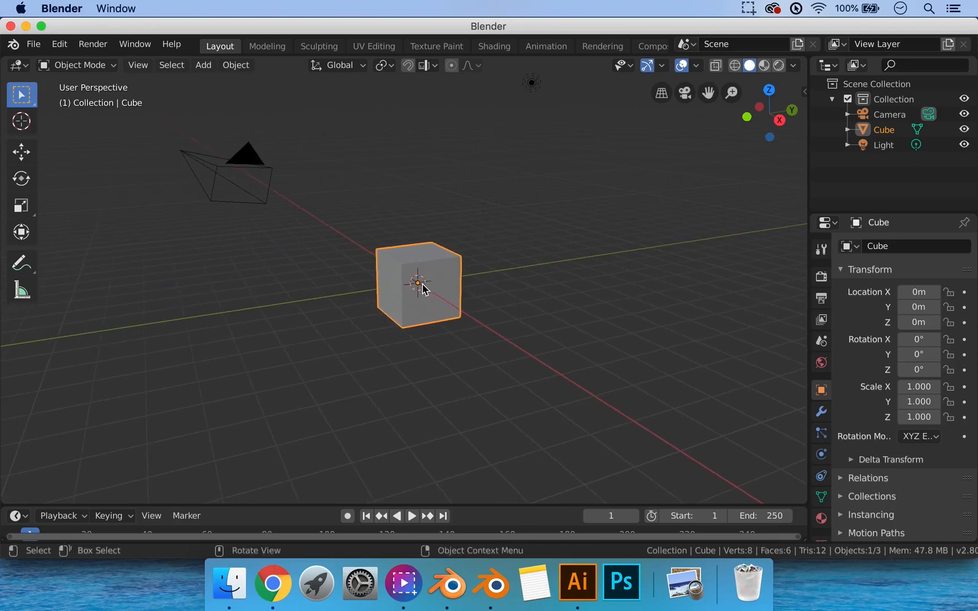
{"action": "scroll", "coordinate": [424, 288], "scroll_direction": "up", "scroll_amount": 8}
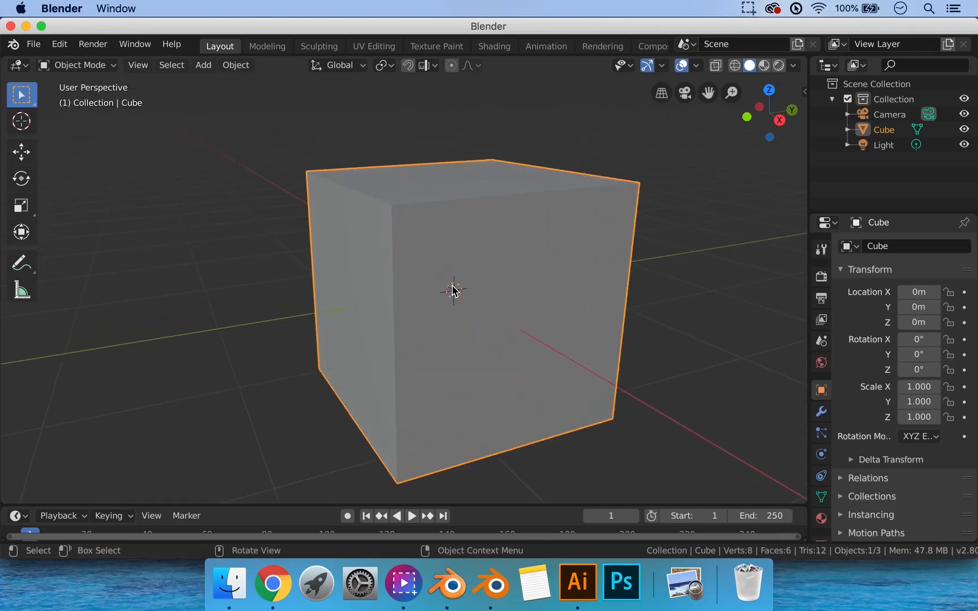
{"action": "scroll", "coordinate": [453, 290], "scroll_direction": "down", "scroll_amount": 6}
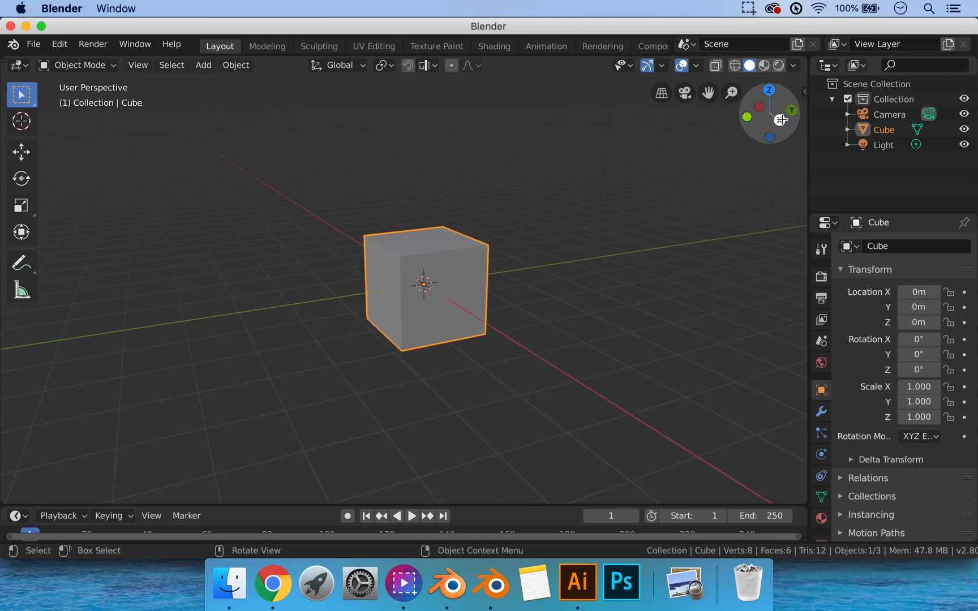
{"action": "middle_click_drag", "start_coordinate": [616, 235], "coordinate": [606, 235], "text": "shift"}
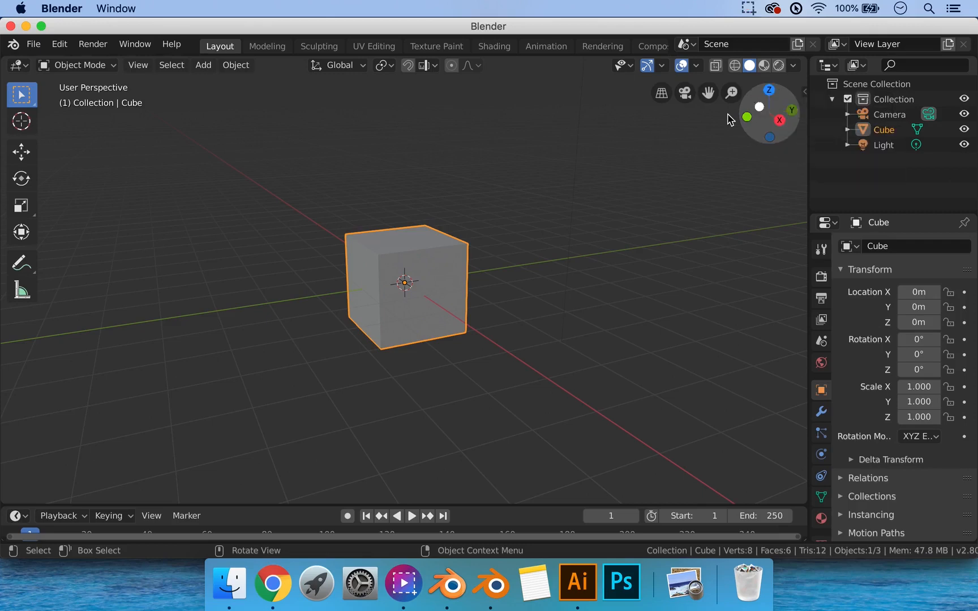
Step: View the cube in the top, right and back orthographic views, returning to a user perspective each time
{"action": "left_click", "coordinate": [769, 88]}
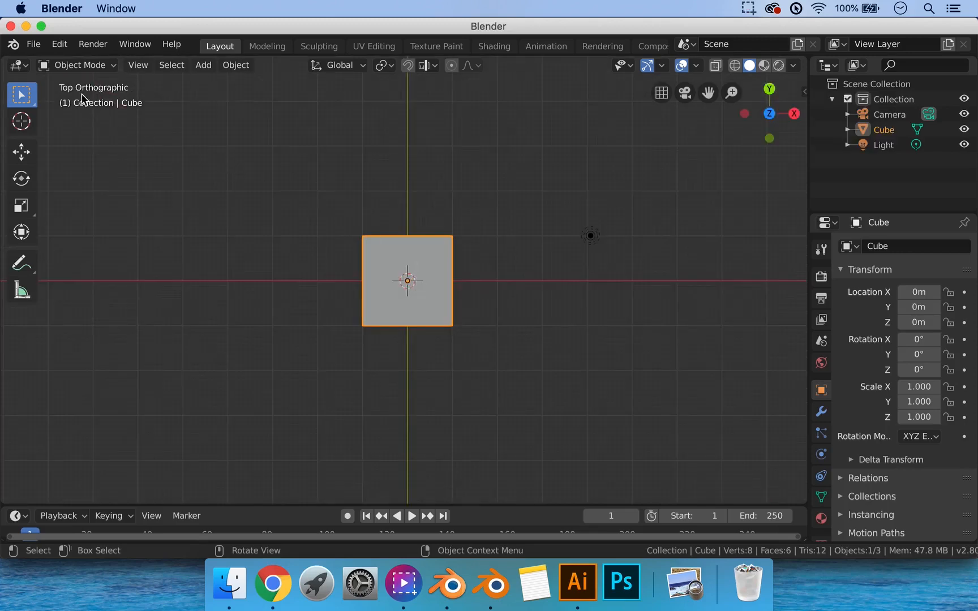
{"action": "middle_click_drag", "start_coordinate": [485, 287], "coordinate": [454, 273]}
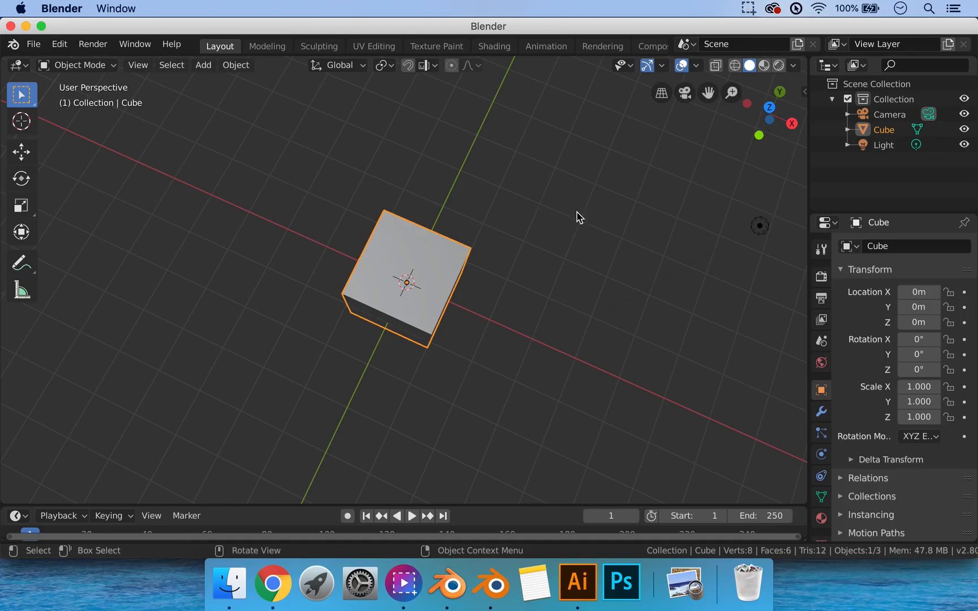
{"action": "middle_click_drag", "start_coordinate": [577, 212], "coordinate": [512, 173], "text": "shift"}
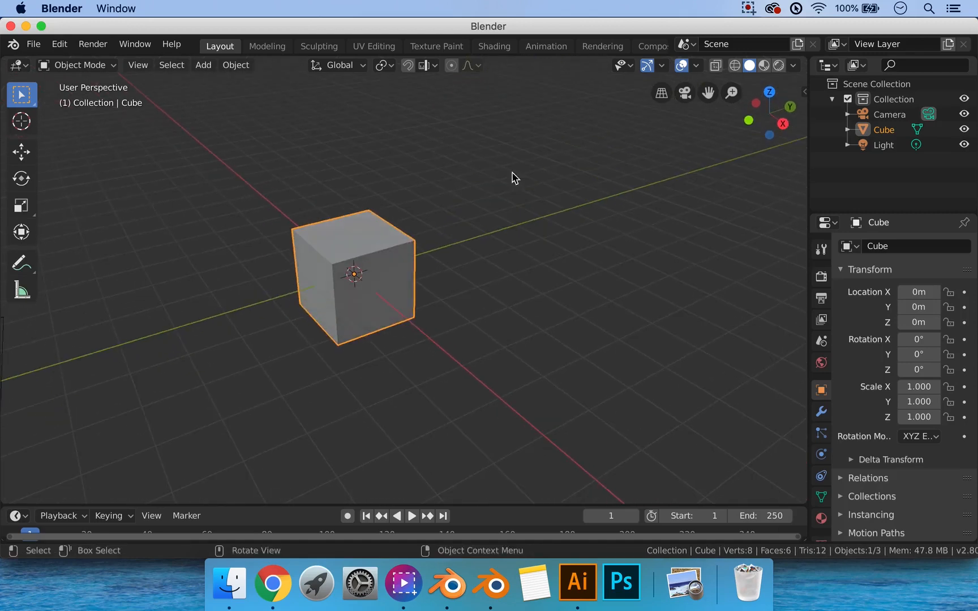
{"action": "left_click", "coordinate": [783, 124]}
{"action": "left_click", "coordinate": [792, 113]}
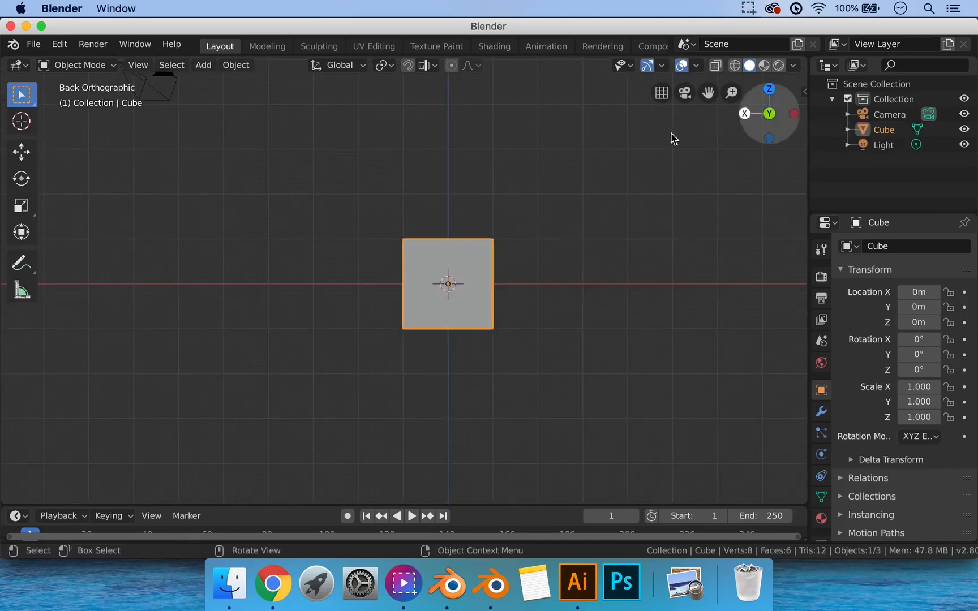
{"action": "middle_click_drag", "start_coordinate": [596, 197], "coordinate": [618, 233]}
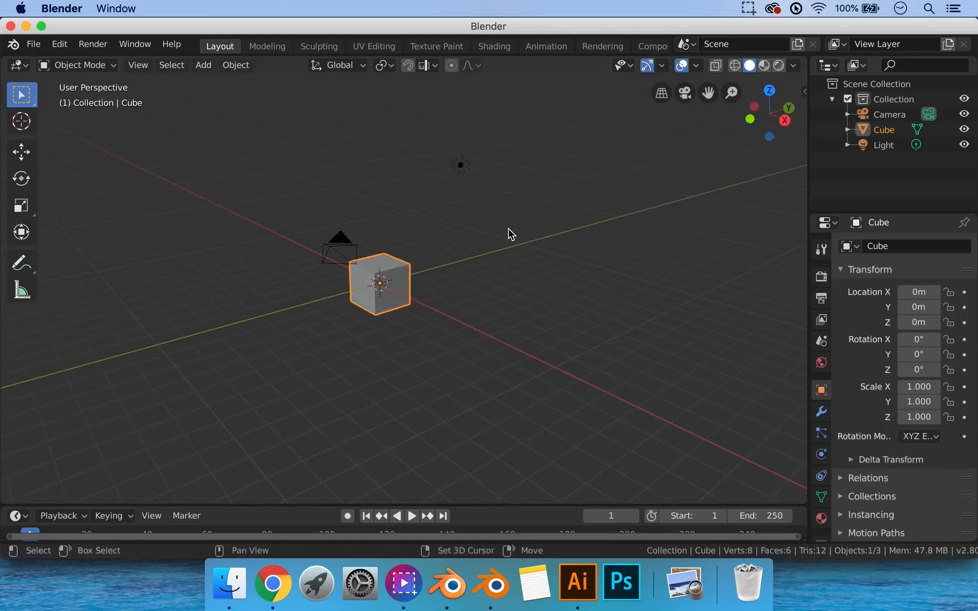
{"action": "middle_click_drag", "start_coordinate": [508, 230], "coordinate": [527, 228], "text": "shift"}
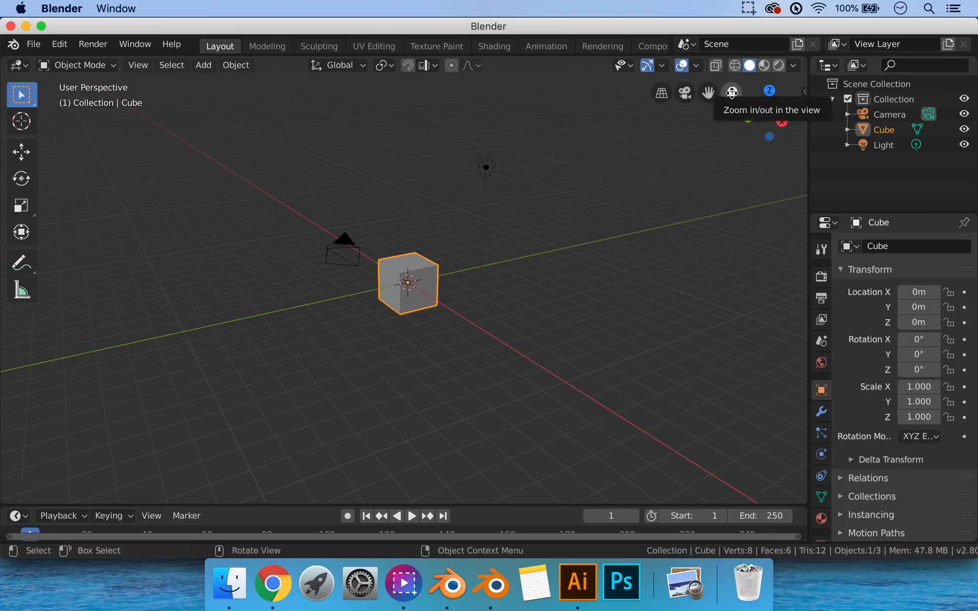
Step: View the cube closer up and through the scene camera, then inspect the camera and light in user perspective
{"action": "mouse_move", "coordinate": [732, 92]}
{"action": "left_mouse_down"}
{"action": "mouse_move", "coordinate": [732, 111]}
{"action": "mouse_move", "coordinate": [732, 57]}
{"action": "mouse_move", "coordinate": [732, 124]}
{"action": "mouse_move", "coordinate": [732, 70]}
{"action": "mouse_move", "coordinate": [732, 86]}
{"action": "left_mouse_up"}
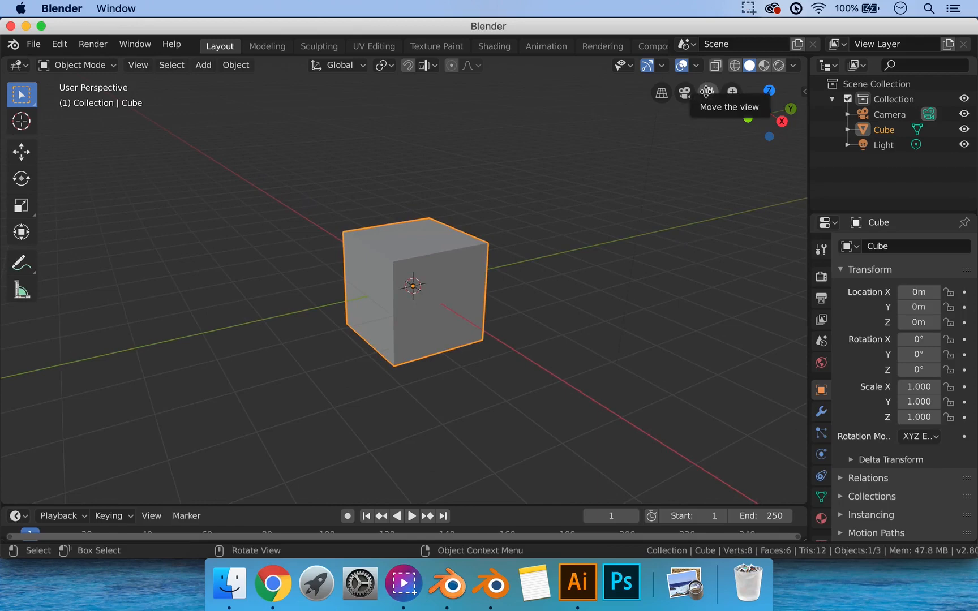
{"action": "mouse_move", "coordinate": [707, 92]}
{"action": "left_mouse_down"}
{"action": "mouse_move", "coordinate": [644, 95]}
{"action": "mouse_move", "coordinate": [708, 93]}
{"action": "left_mouse_up"}
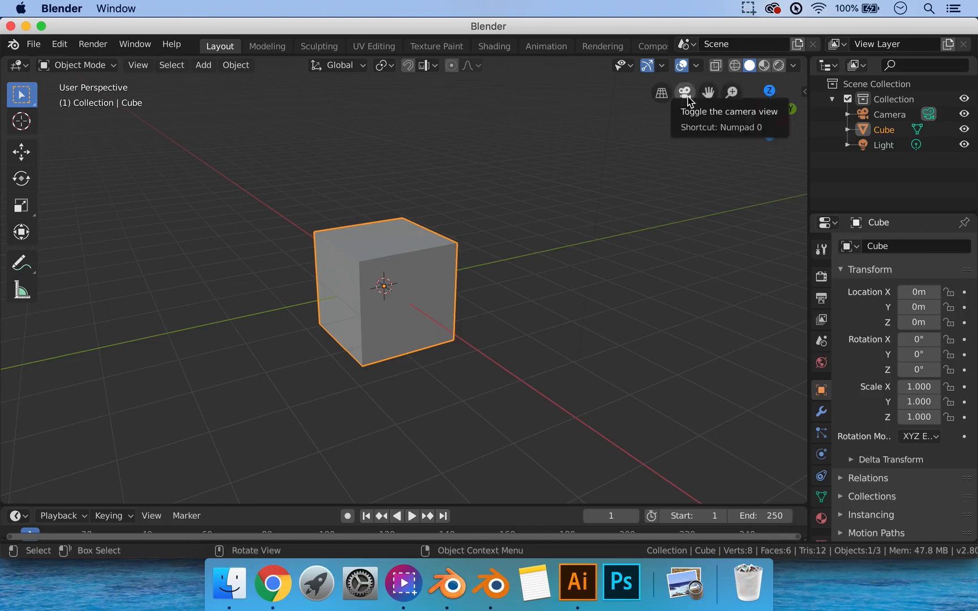
{"action": "left_click", "coordinate": [686, 95]}
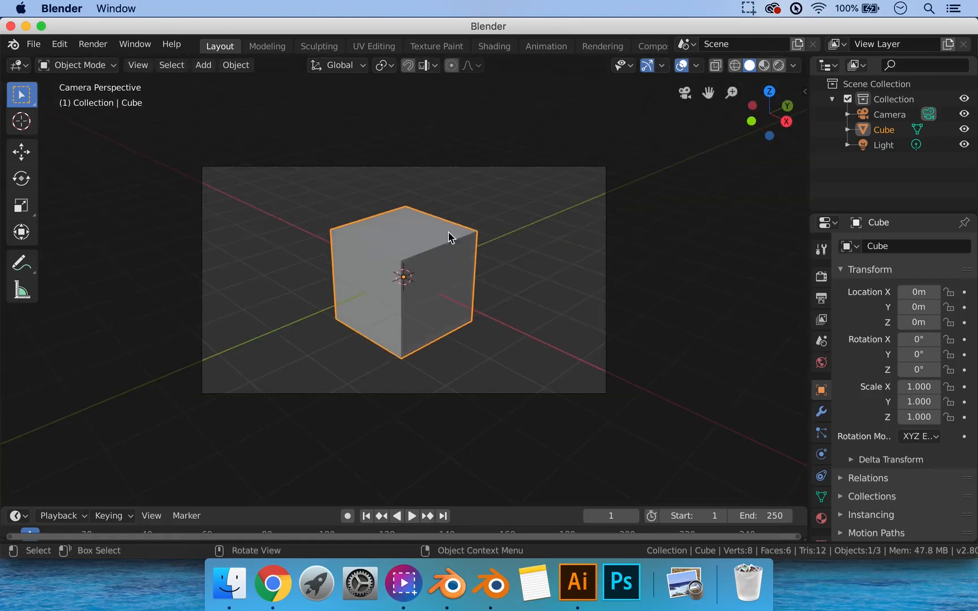
{"action": "left_click", "coordinate": [685, 93]}
{"action": "scroll", "coordinate": [638, 153], "scroll_direction": "down", "scroll_amount": 4}
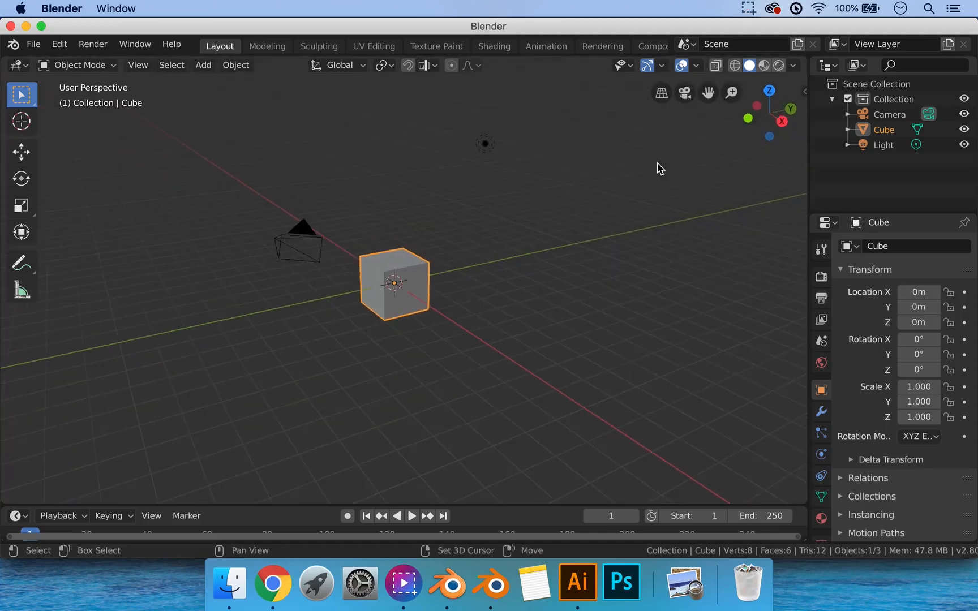
{"action": "middle_click_drag", "start_coordinate": [657, 166], "coordinate": [696, 166], "text": "shift"}
{"action": "middle_click_drag", "start_coordinate": [418, 223], "coordinate": [400, 223]}
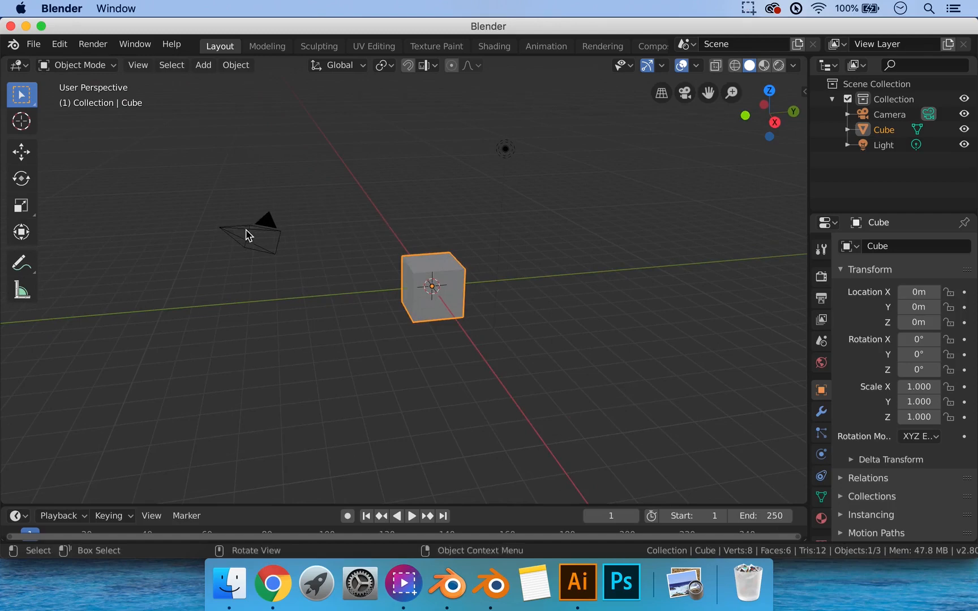
{"action": "middle_click_drag", "start_coordinate": [364, 213], "coordinate": [428, 212]}
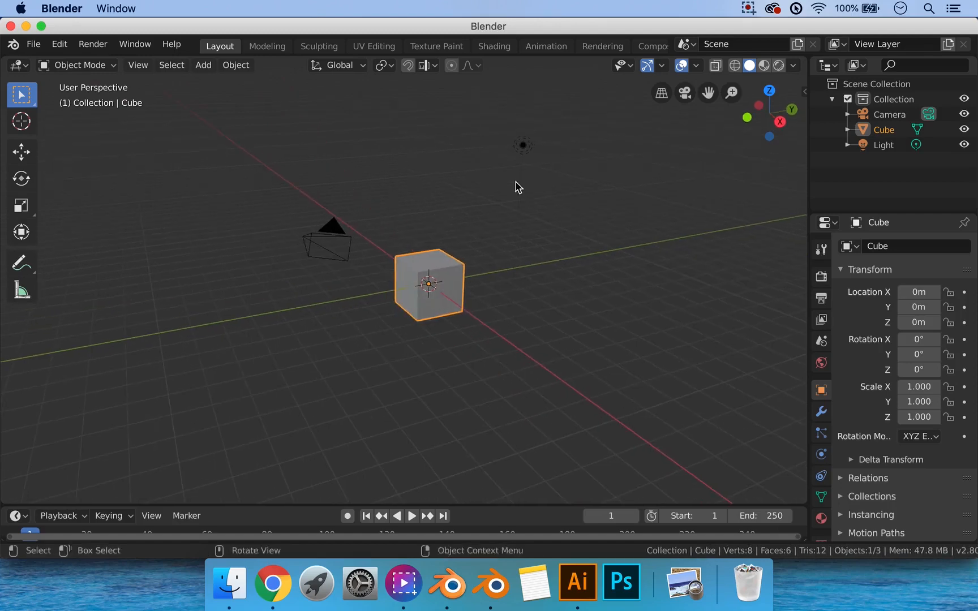
Step: Compare the cube in orthographic projection, then return the viewport to perspective
{"action": "left_click", "coordinate": [662, 93]}
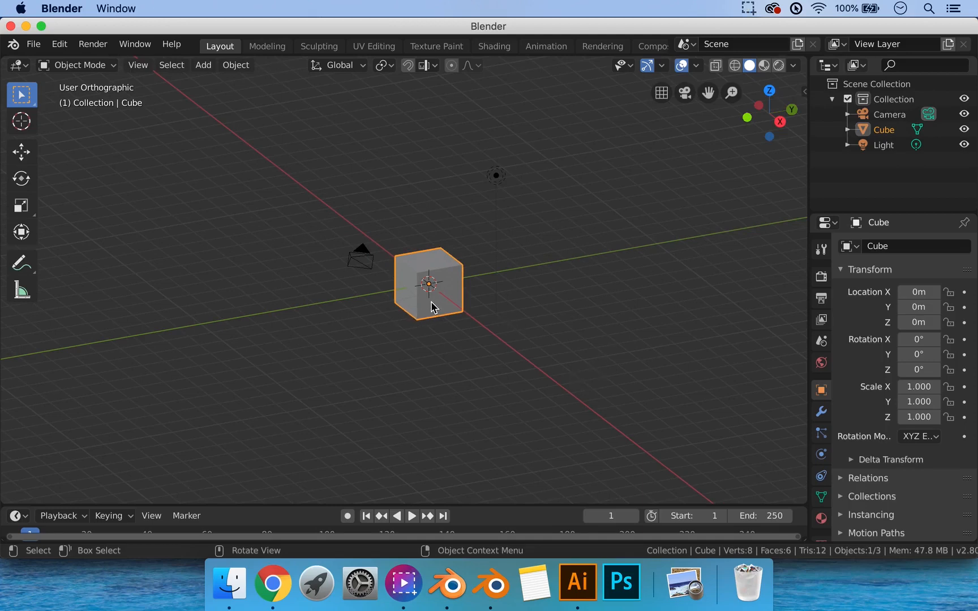
{"action": "left_click", "coordinate": [662, 93]}
{"action": "middle_click_drag", "start_coordinate": [572, 256], "coordinate": [559, 262], "text": "shift"}
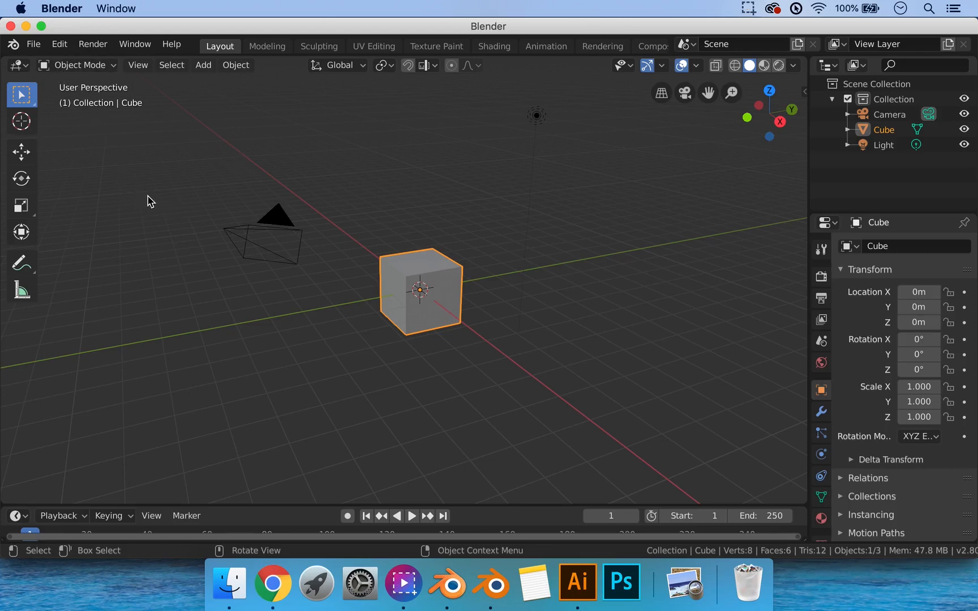
Step: Enable Emulate Numpad in the Input preferences, save the preferences and close them
{"action": "left_click", "coordinate": [61, 46]}
{"action": "left_click", "coordinate": [34, 45]}
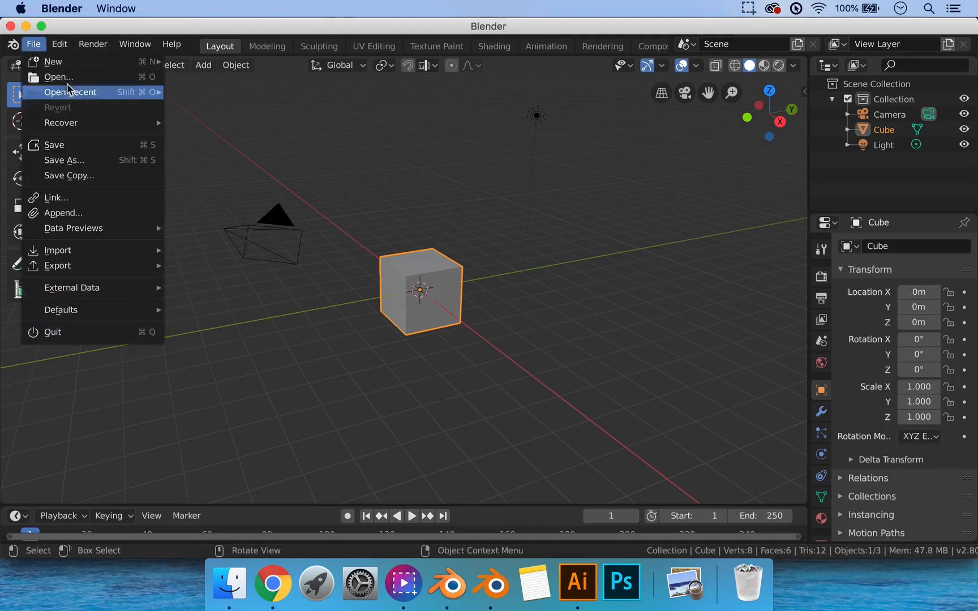
{"action": "mouse_move", "coordinate": [62, 51]}
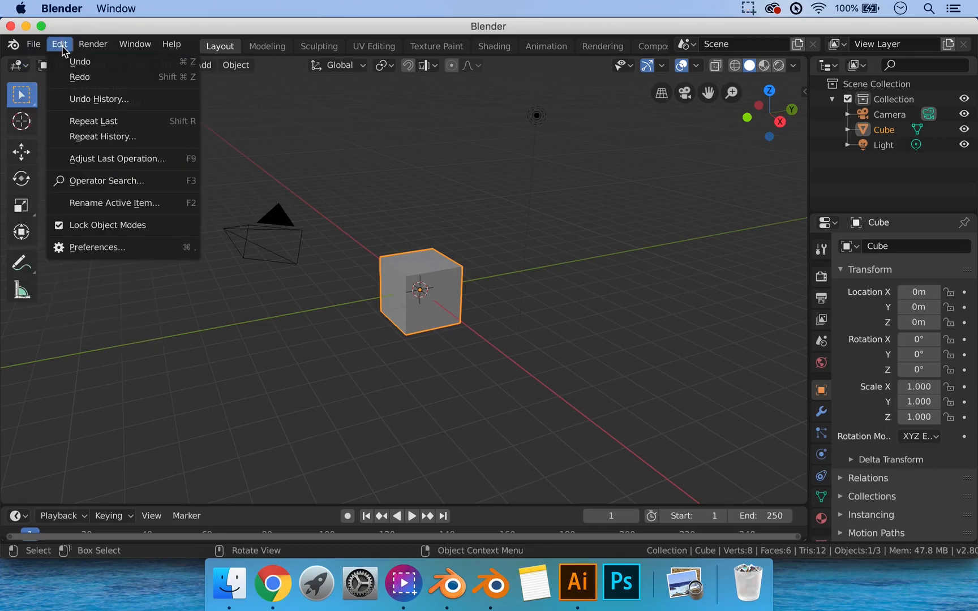
{"action": "left_click", "coordinate": [96, 249]}
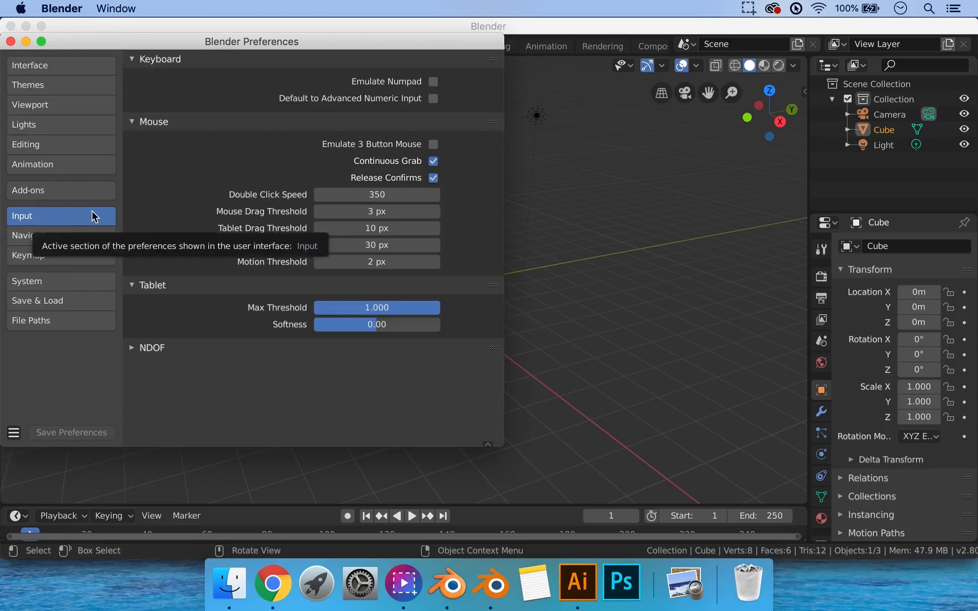
{"action": "left_click", "coordinate": [434, 82]}
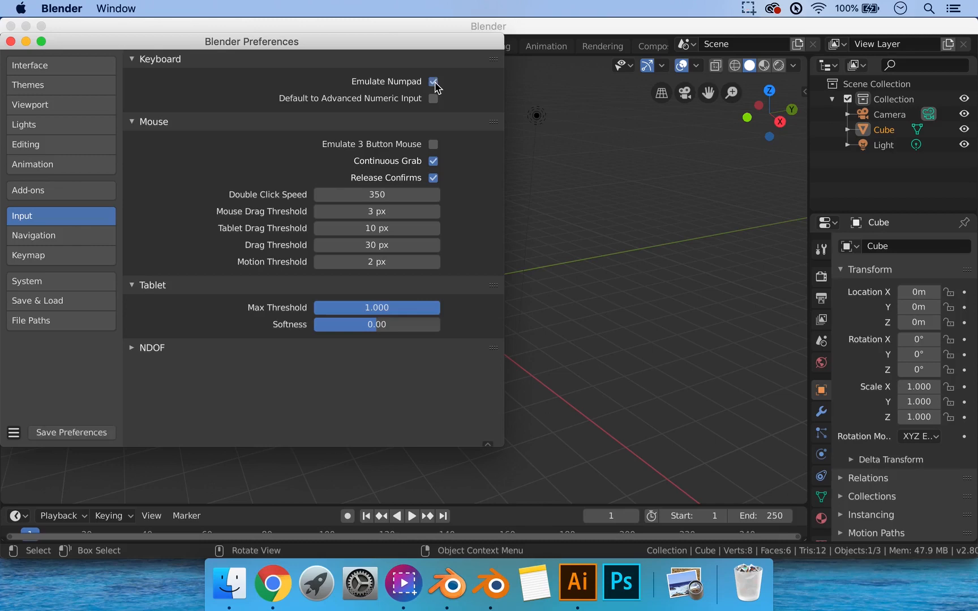
{"action": "left_click", "coordinate": [69, 435]}
{"action": "left_click", "coordinate": [10, 42]}
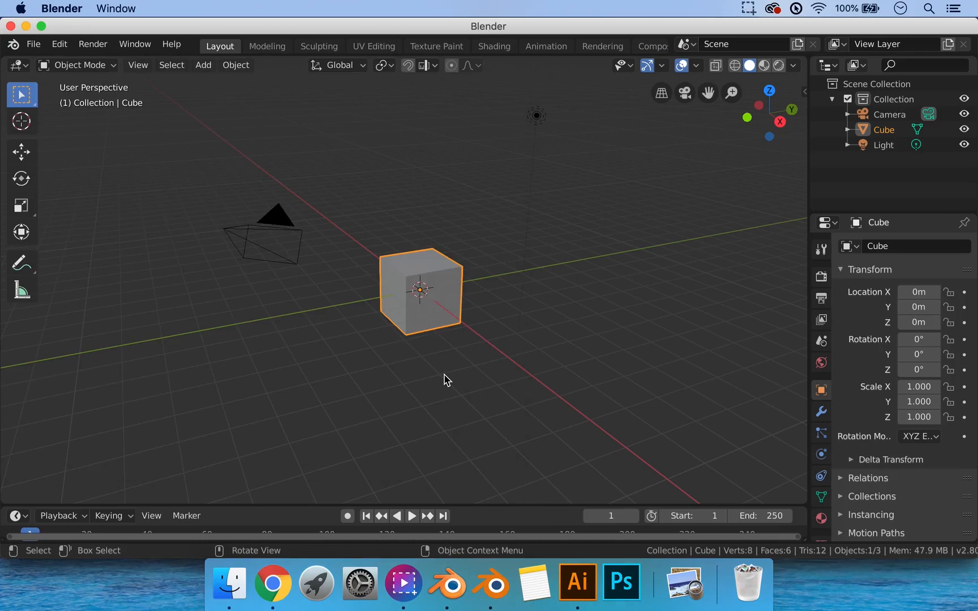
Step: View the cube from the right and the top with the emulated numpad, then return to an angled perspective
{"action": "key", "text": "5"}
{"action": "key", "text": "3"}
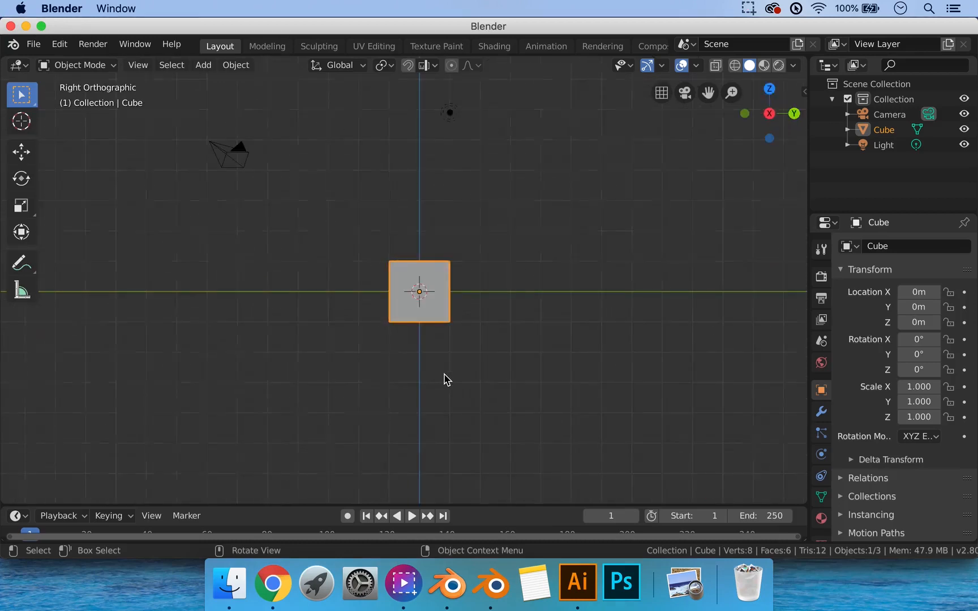
{"action": "key", "text": "4"}
{"action": "key", "text": "4"}
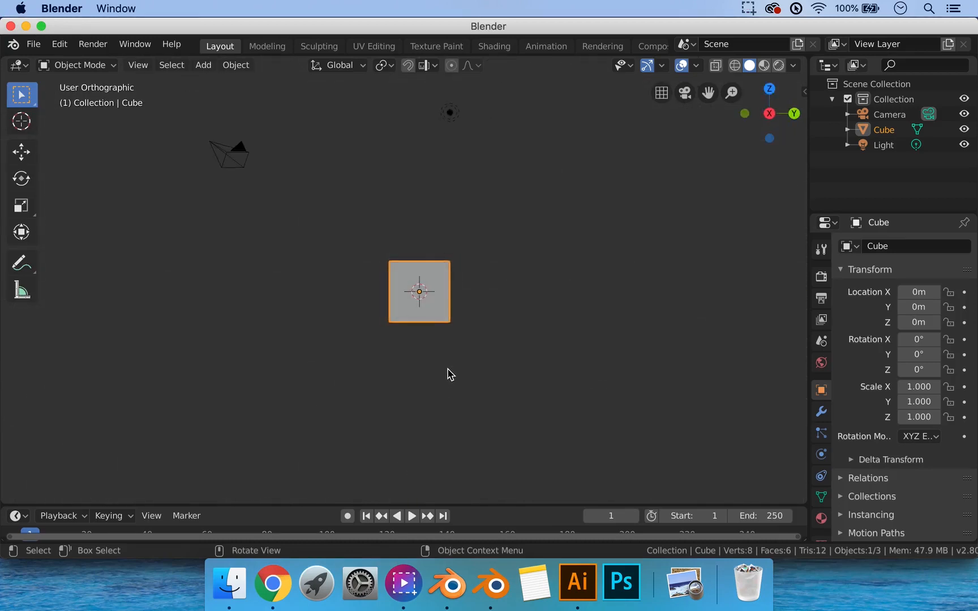
{"action": "key", "text": "7"}
{"action": "middle_click_drag", "start_coordinate": [440, 364], "coordinate": [385, 307]}
{"action": "scroll", "coordinate": [387, 304], "scroll_direction": "up", "scroll_amount": 3}
{"action": "scroll", "coordinate": [388, 304], "scroll_direction": "left", "scroll_amount": 8}
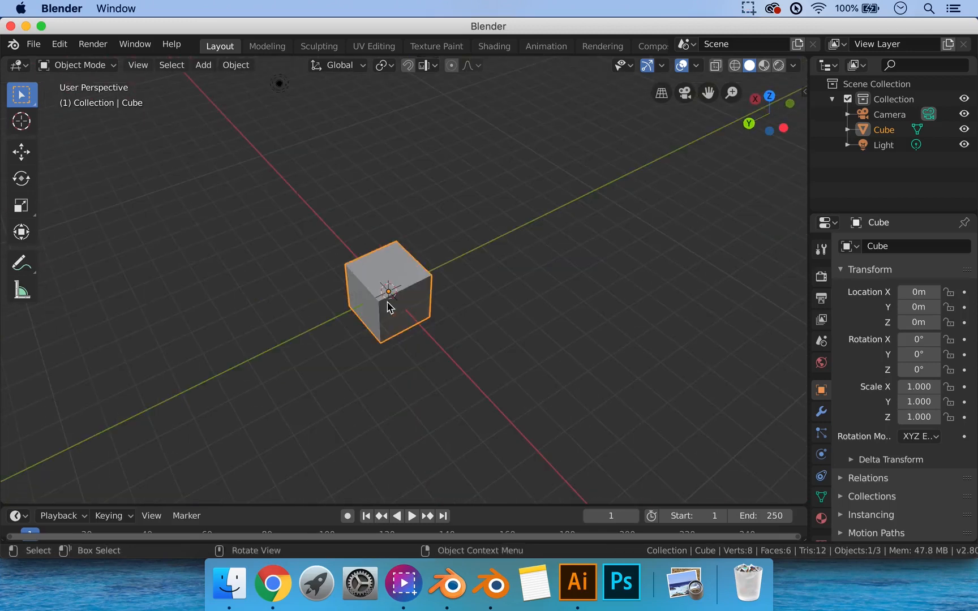
Step: Check the opposite viewpoint and the camera view with the emulated numpad, then return to the user perspective
{"action": "key", "text": "9"}
{"action": "key", "text": "0"}
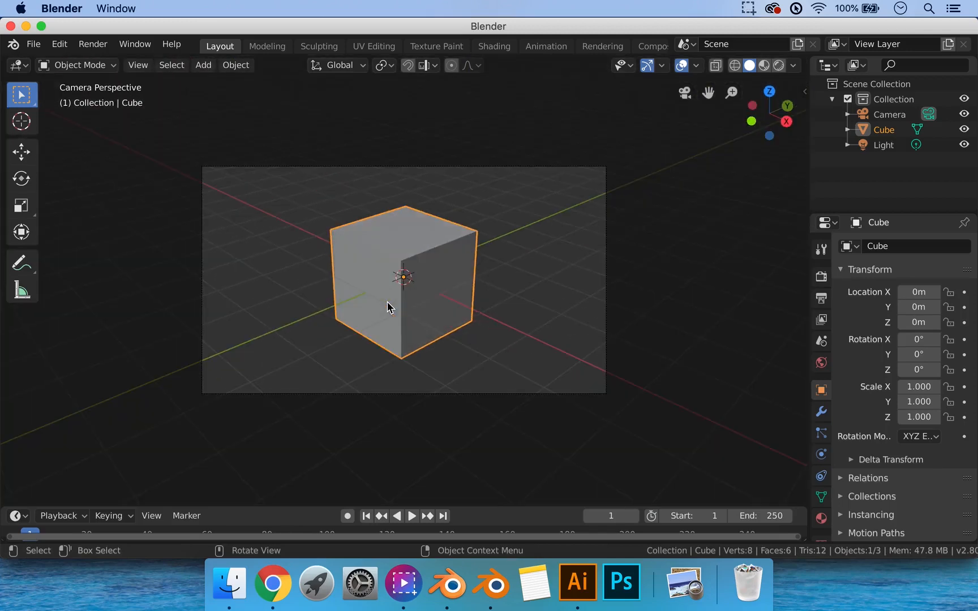
{"action": "left_click", "coordinate": [685, 92]}
{"action": "middle_click_drag", "start_coordinate": [531, 297], "coordinate": [501, 306]}
{"action": "scroll", "coordinate": [498, 288], "scroll_direction": "down", "scroll_amount": 2}
{"action": "scroll", "coordinate": [507, 298], "scroll_direction": "up", "scroll_amount": 3}
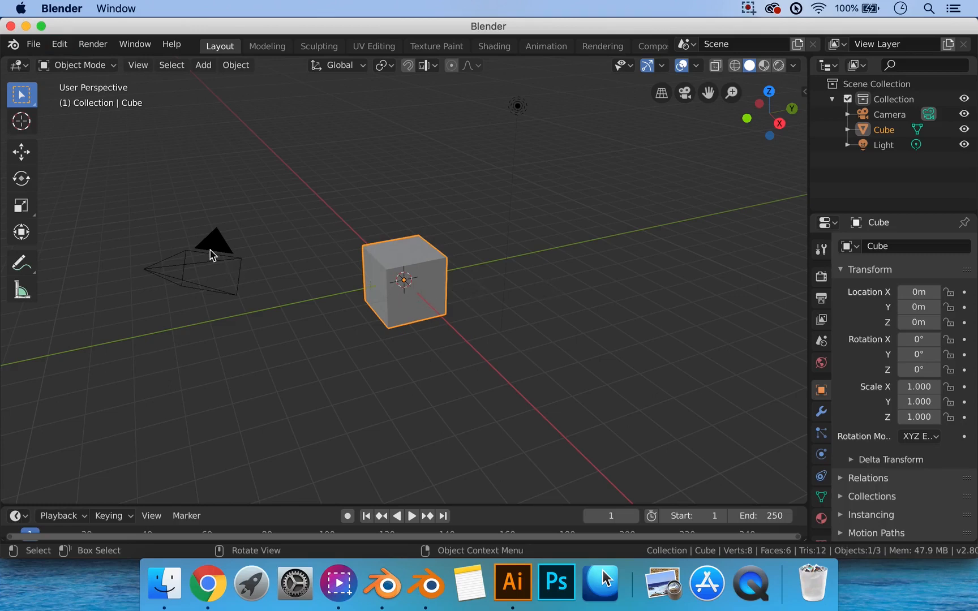
Step: Delete the camera and the light from the scene together
{"action": "left_click", "coordinate": [217, 248]}
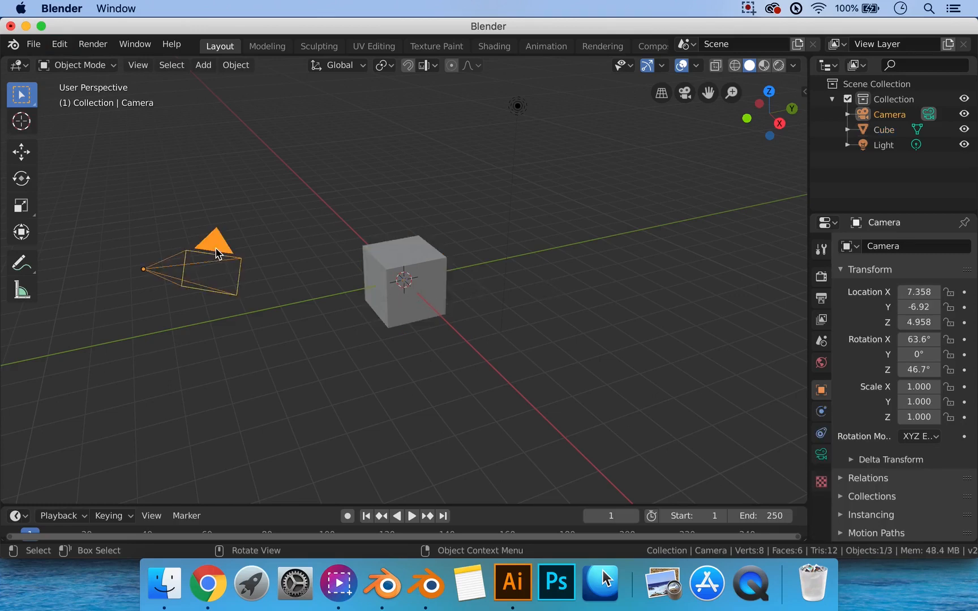
{"action": "left_click", "coordinate": [519, 107], "text": "shift"}
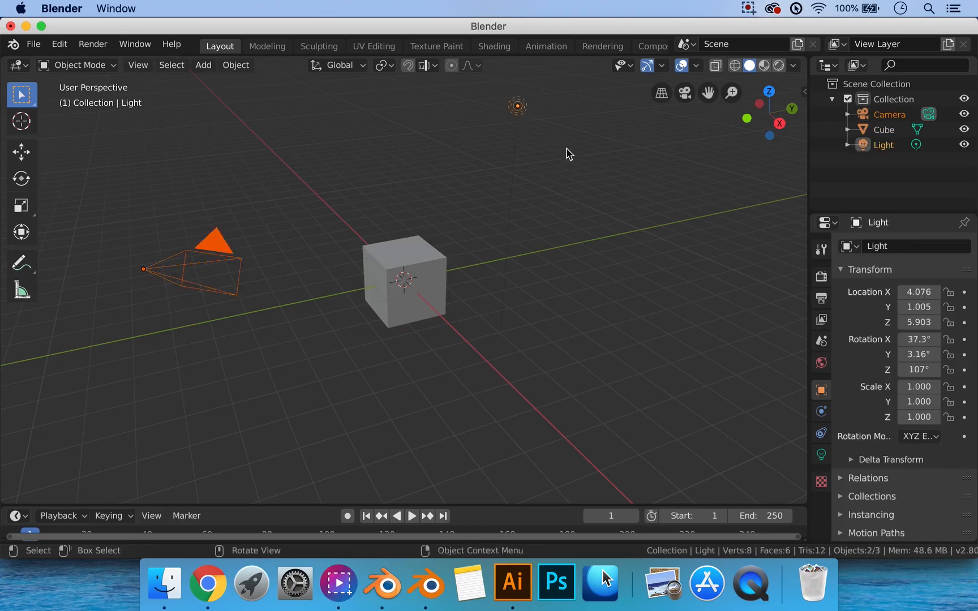
{"action": "key", "text": "x"}
{"action": "left_click", "coordinate": [533, 269]}
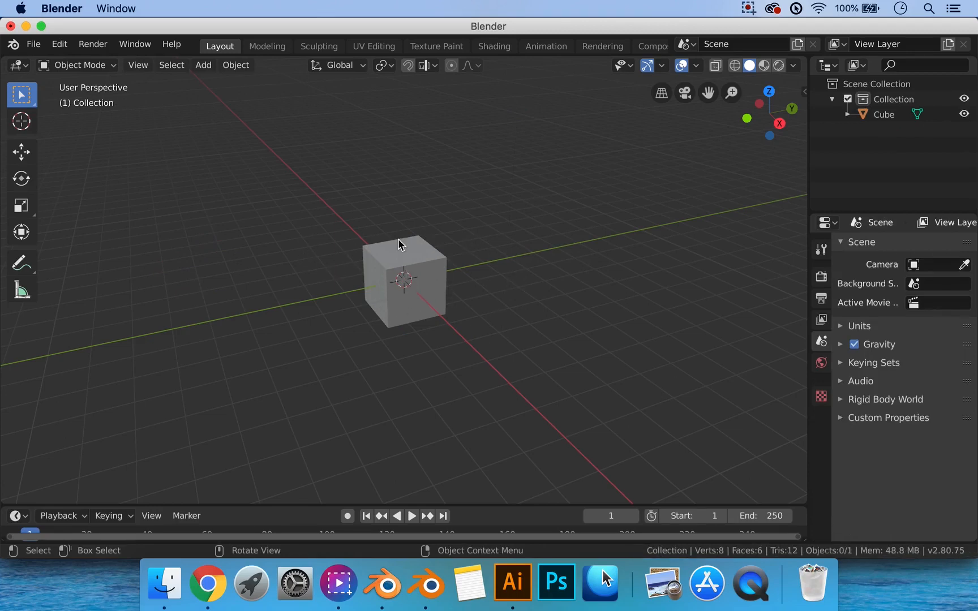
Step: Move the cube freely off the origin to about X -0.65 m, Y -0.96 m, Z 0.41 m
{"action": "left_click", "coordinate": [420, 282]}
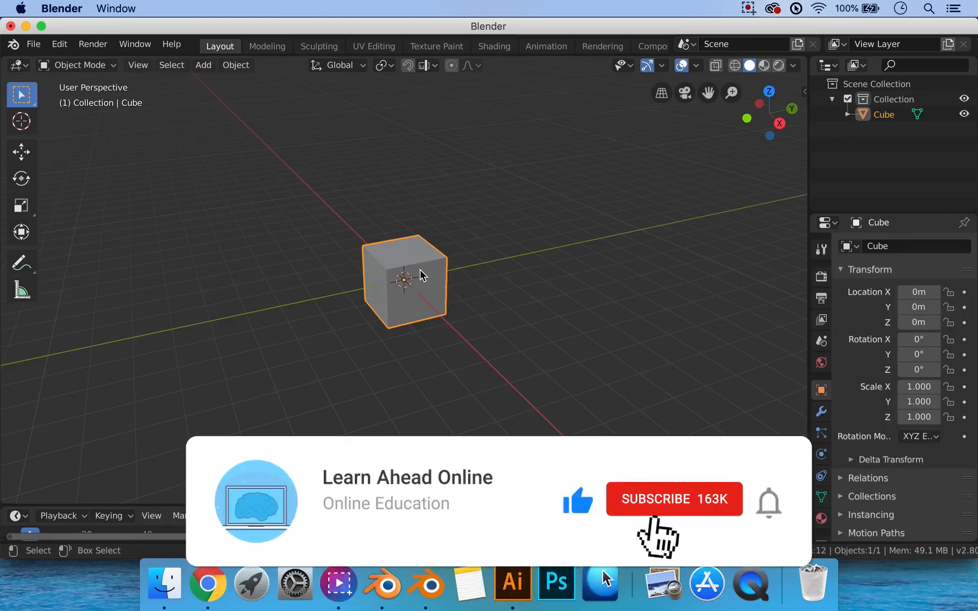
{"action": "key", "text": "g"}
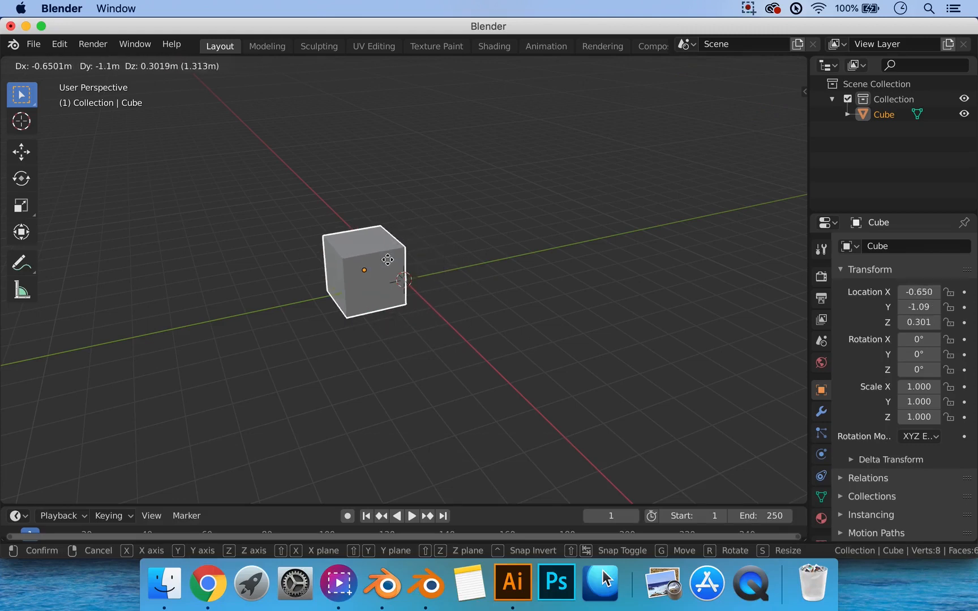
{"action": "left_click", "coordinate": [409, 261]}
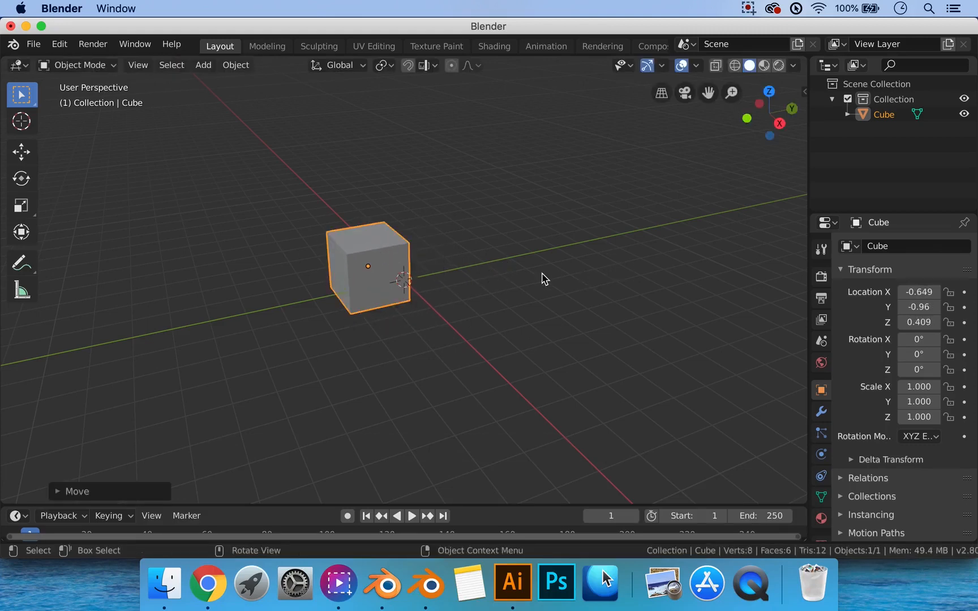
Step: Clear the cube's location so it returns to the world origin
{"action": "key", "text": "ctrl"}
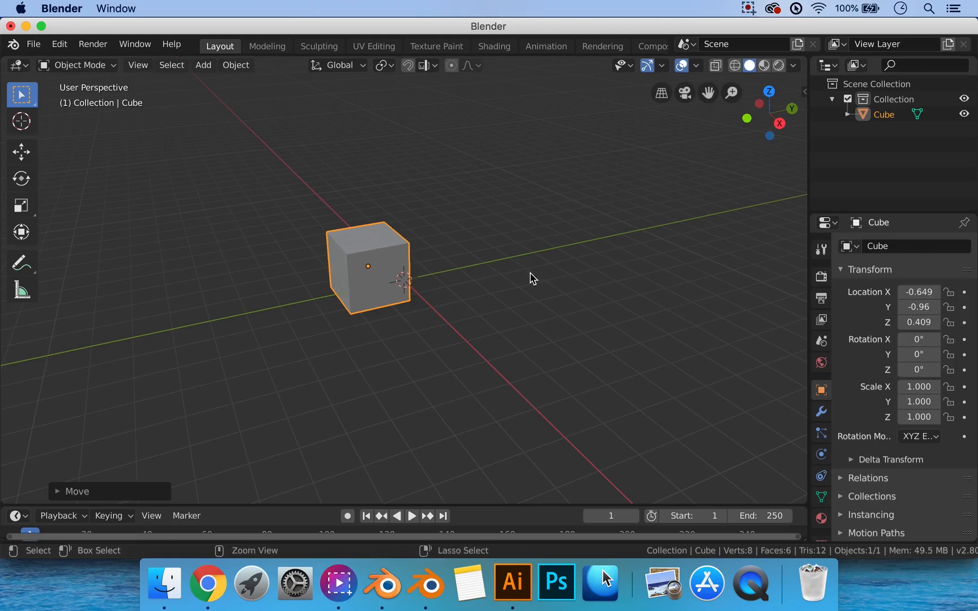
{"action": "key", "text": "alt+g"}
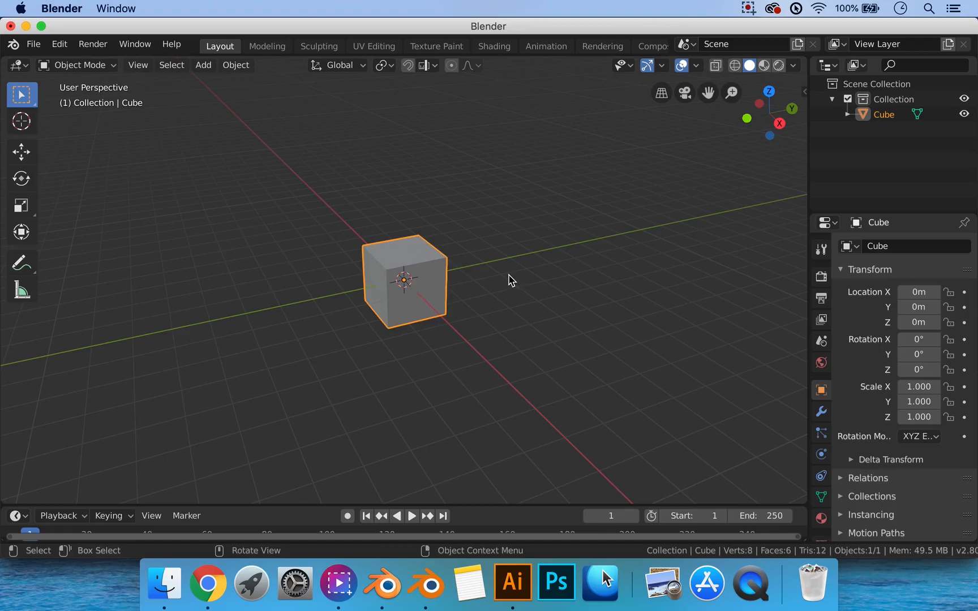
Step: Rotate the cube freely about the view axis, then clear its rotation
{"action": "key", "text": "r"}
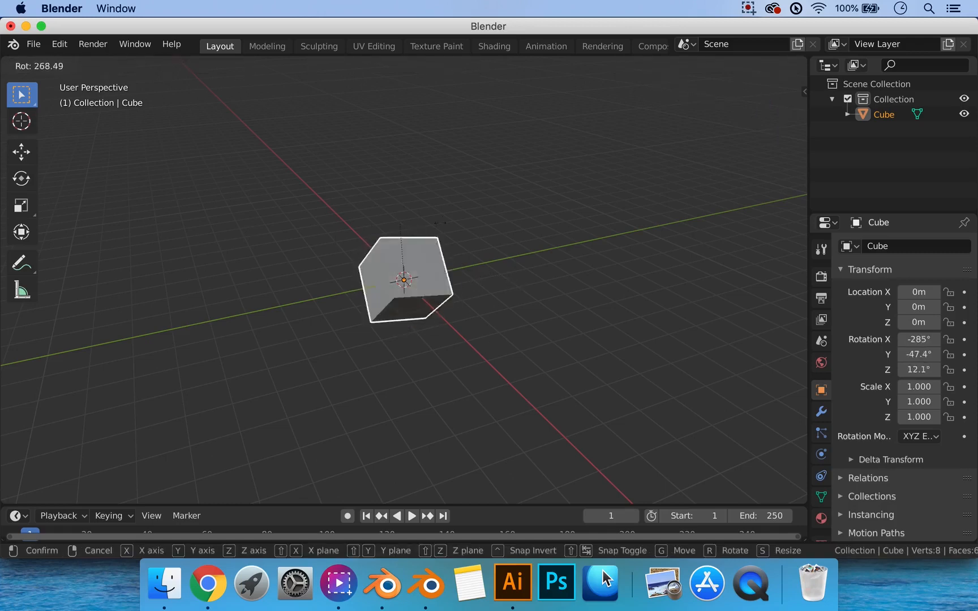
{"action": "left_click", "coordinate": [424, 316]}
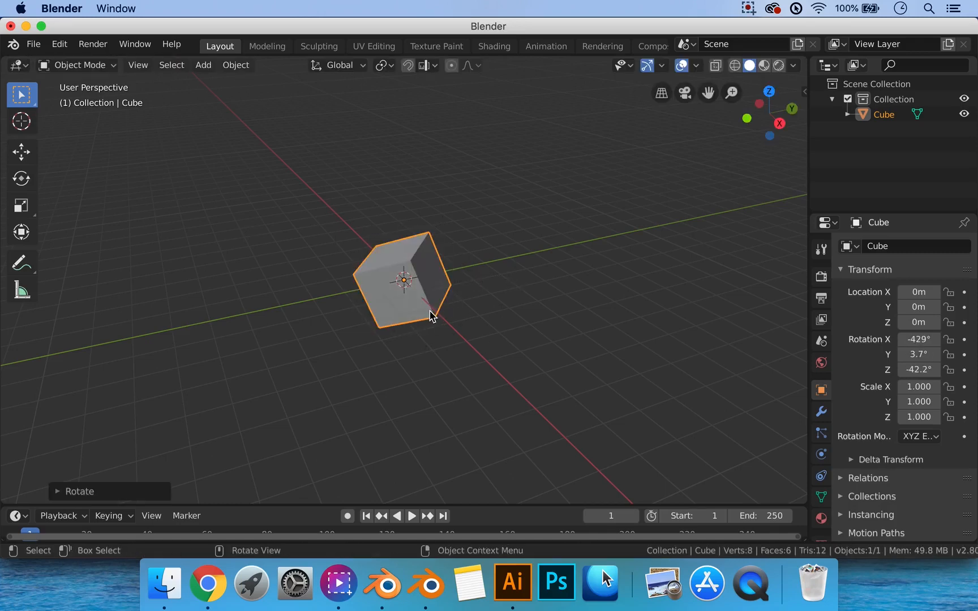
{"action": "key", "text": "alt+r"}
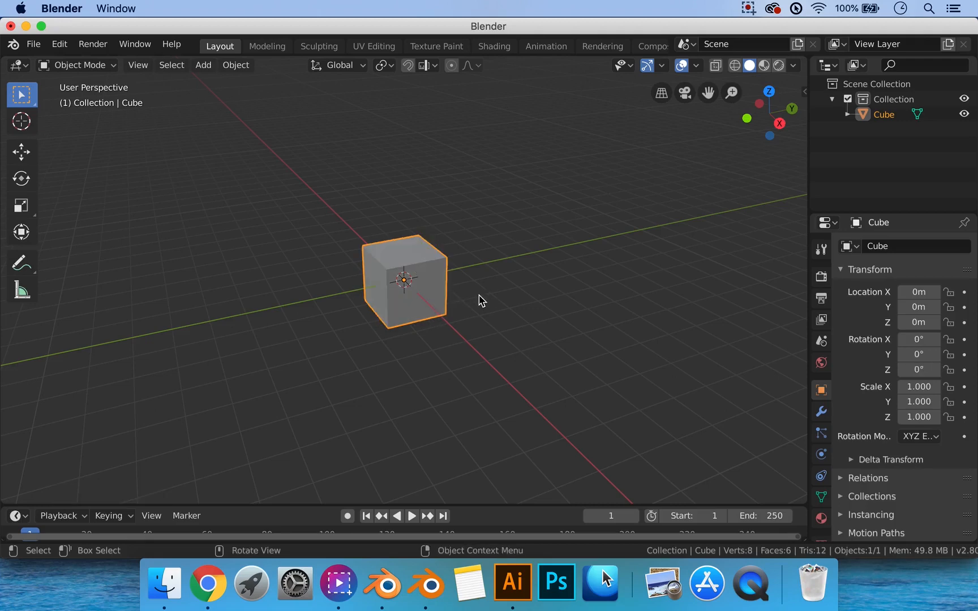
Step: Scale the cube uniformly to about 0.956, then undo the scaling
{"action": "key", "text": "s"}
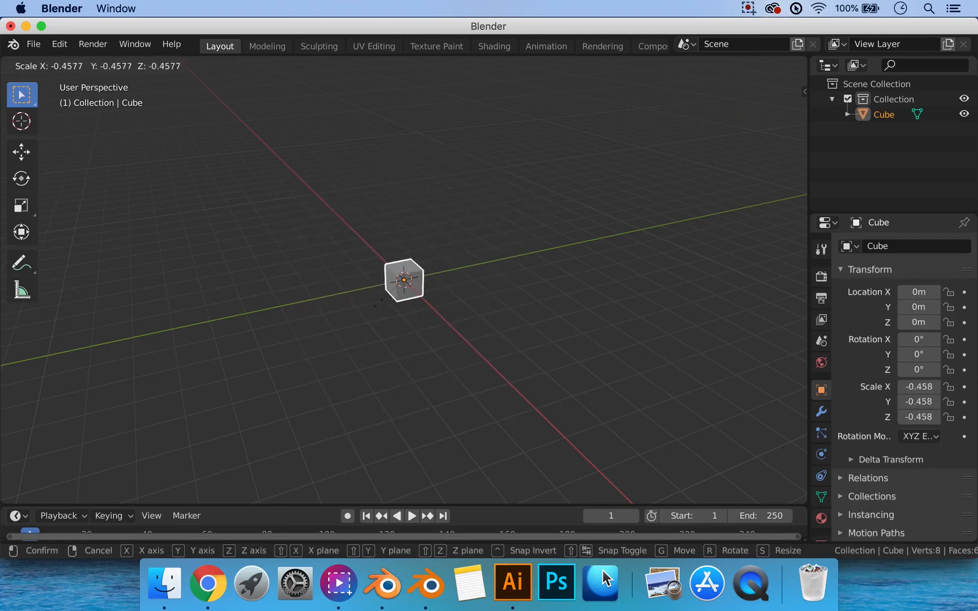
{"action": "left_click", "coordinate": [466, 321]}
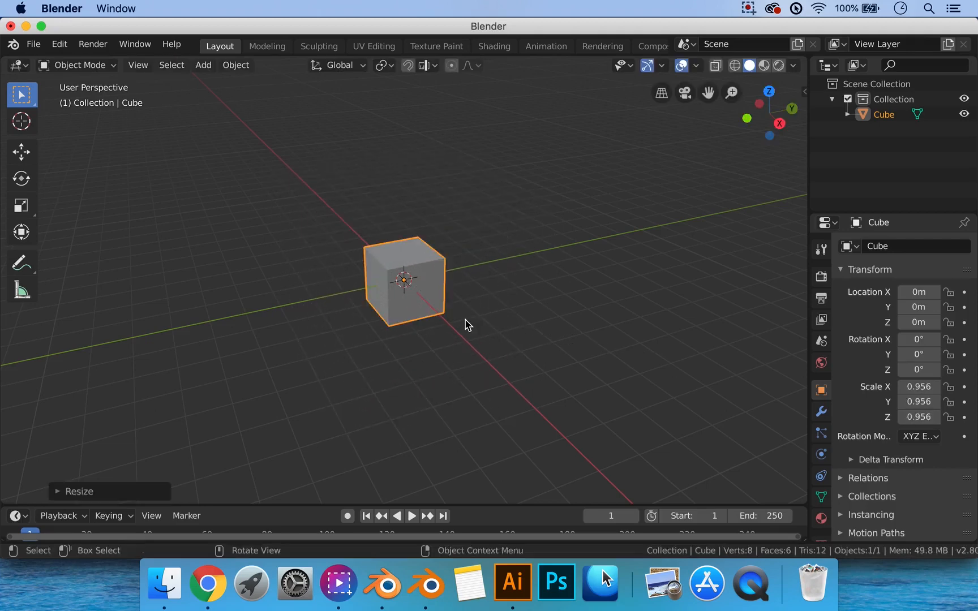
{"action": "key", "text": "super+z"}
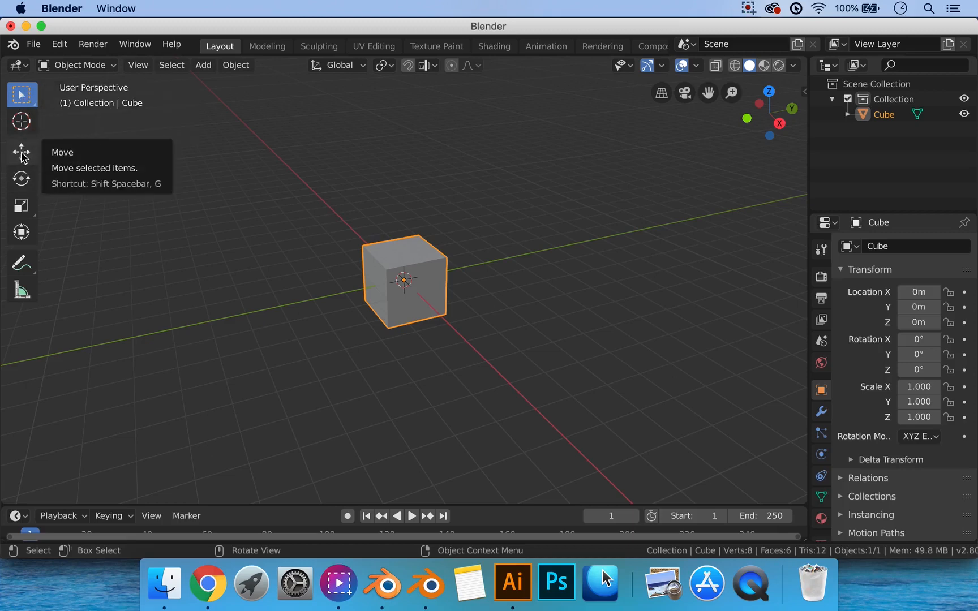
Step: Move the cube with the Move tool's handles to about X -0.55 m, Y -3.05 m, shift it again, then undo the moves
{"action": "left_click", "coordinate": [23, 155]}
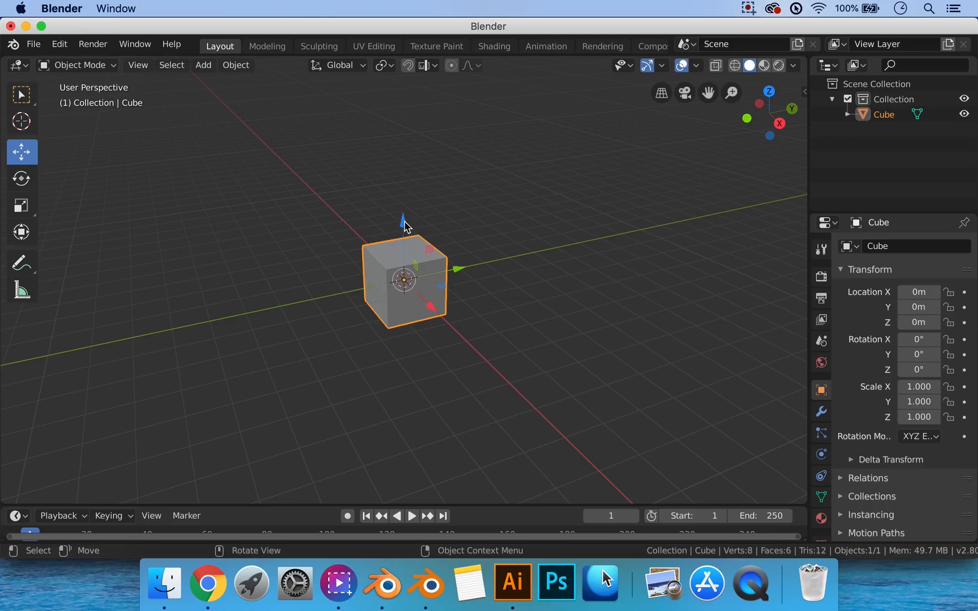
{"action": "left_click_drag", "start_coordinate": [457, 269], "coordinate": [324, 331]}
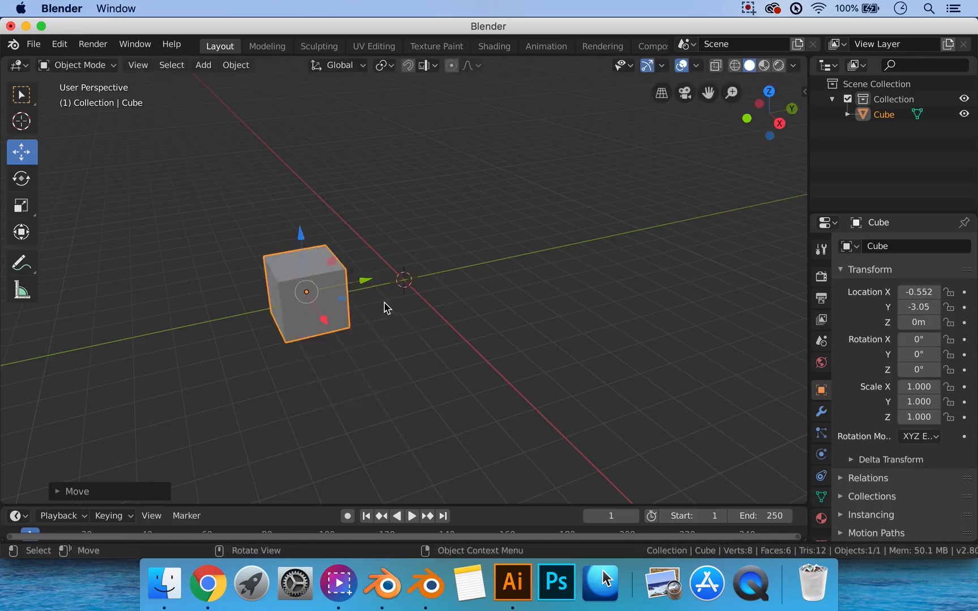
{"action": "left_click_drag", "start_coordinate": [367, 280], "coordinate": [479, 283]}
{"action": "key", "text": "ctrl+z"}
{"action": "key", "text": "ctrl+z"}
{"action": "key", "text": "ctrl+z"}
{"action": "key", "text": "ctrl+z"}
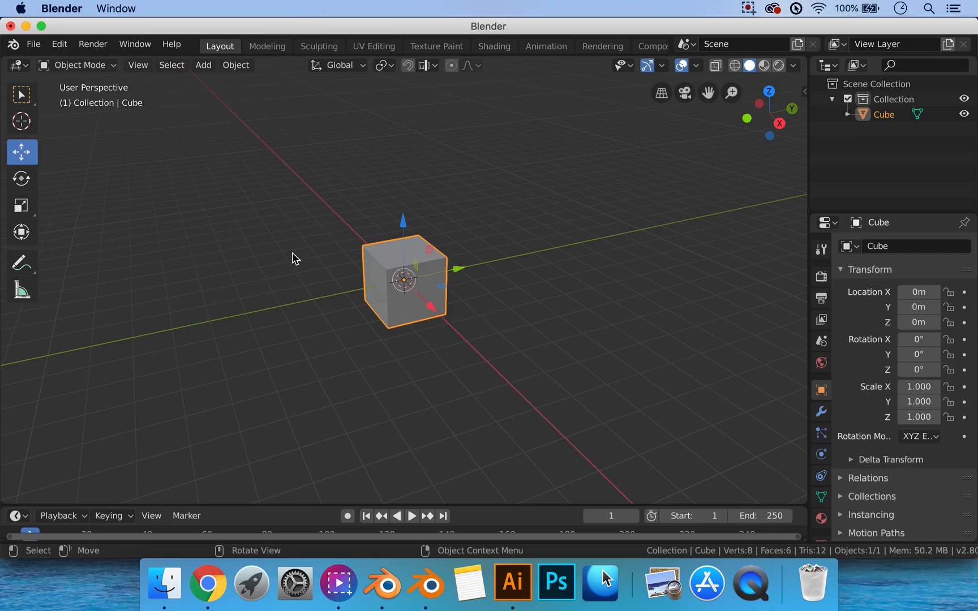
Step: Toggle the cube into Edit Mode and back to Object Mode
{"action": "key", "text": "Tab"}
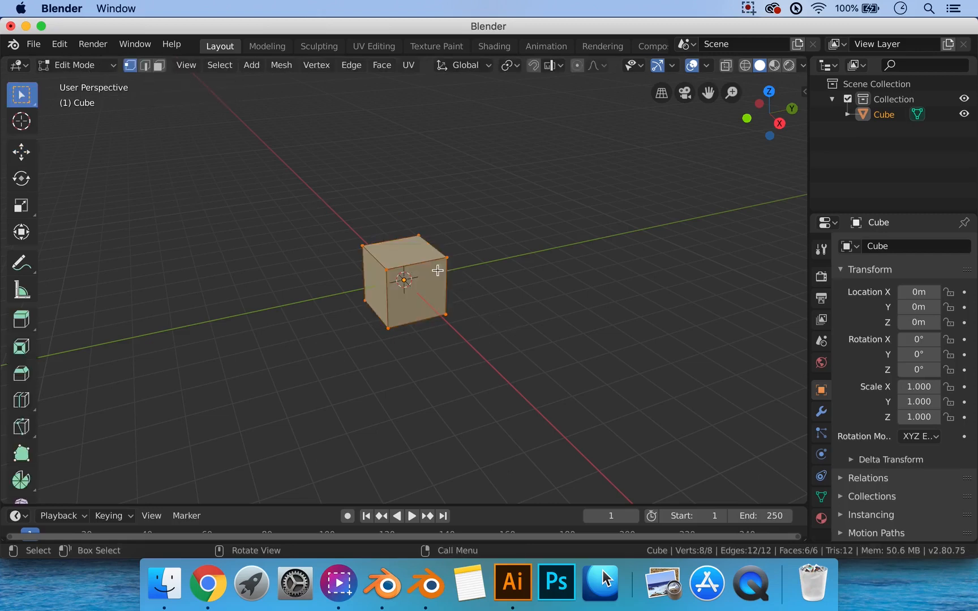
{"action": "left_click", "coordinate": [89, 67]}
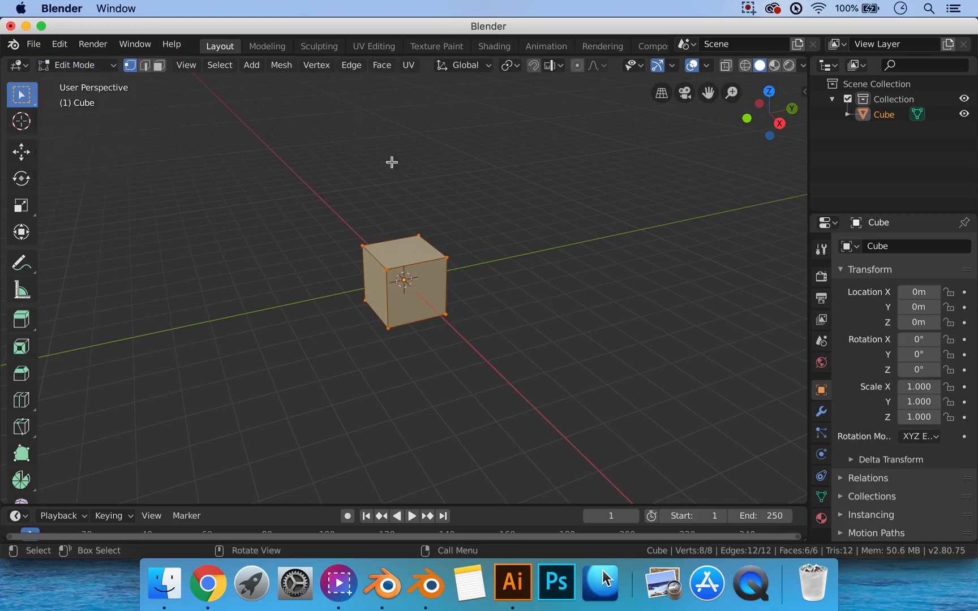
{"action": "key", "text": "Tab"}
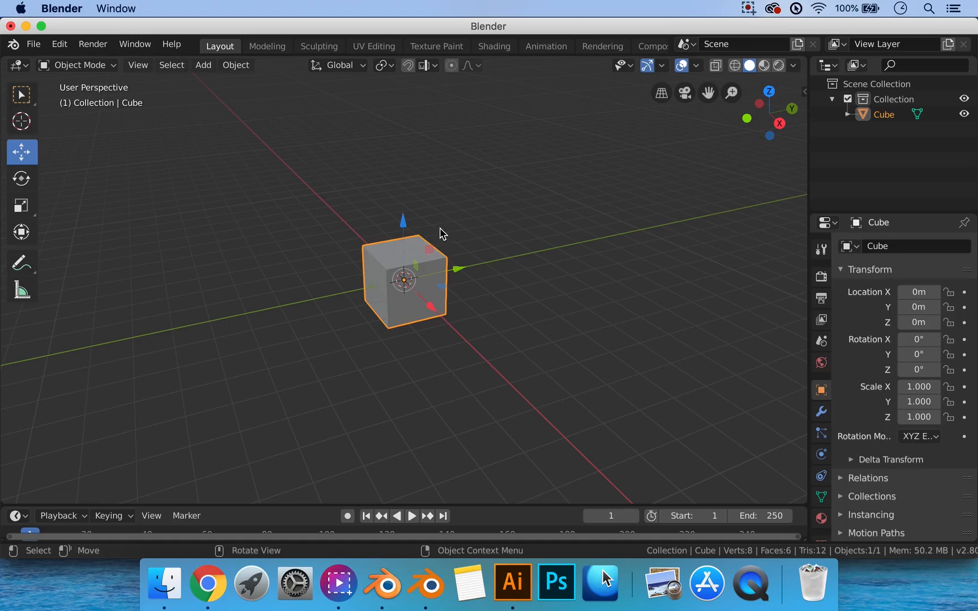
Step: Bring up the choice of interaction modes for the cube and switch to Edit Mode
{"action": "key", "text": "ctrl"}
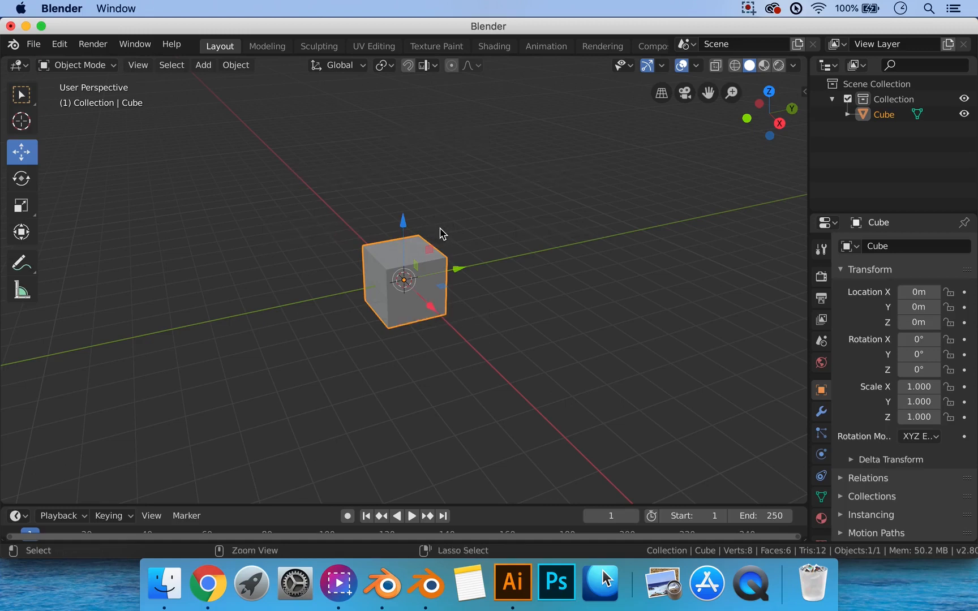
{"action": "key", "text": "ctrl+Tab"}
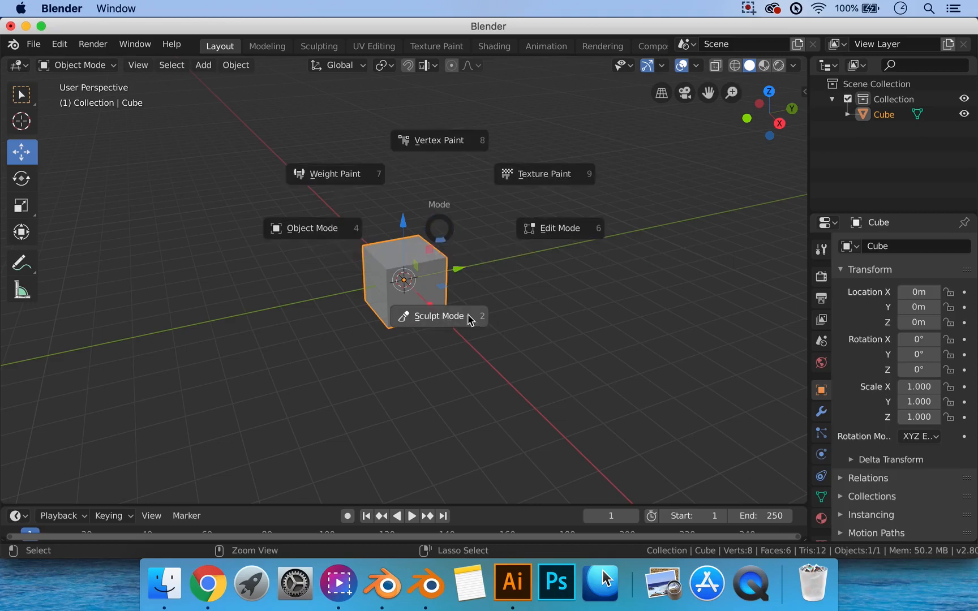
{"action": "left_click", "coordinate": [552, 233]}
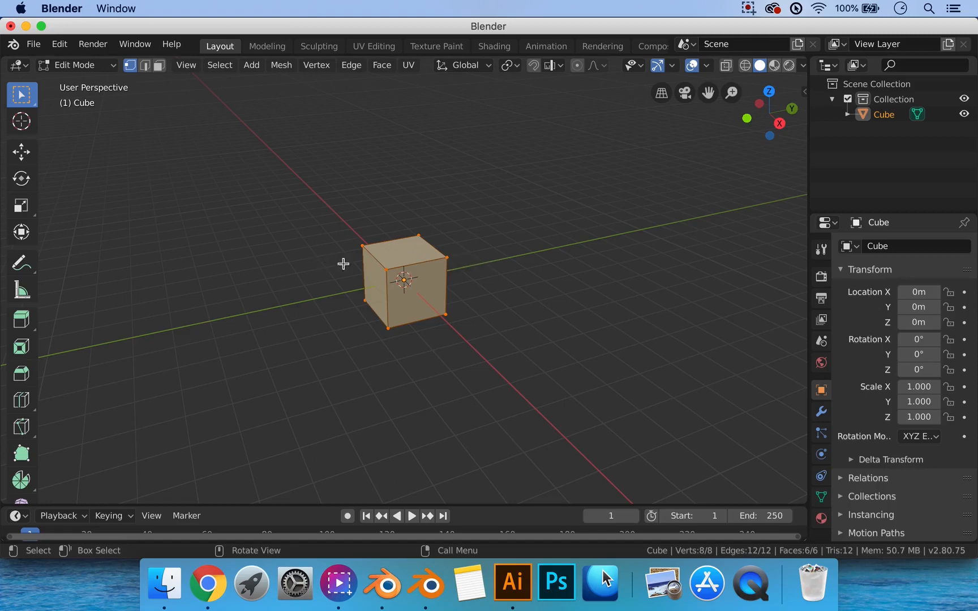
Step: Toggle the cube to Object Mode and back, then show the available interaction modes and dismiss them without choosing one
{"action": "key", "text": "Tab"}
{"action": "key", "text": "Tab"}
{"action": "key", "text": "ctrl"}
{"action": "key", "text": "ctrl+Tab"}
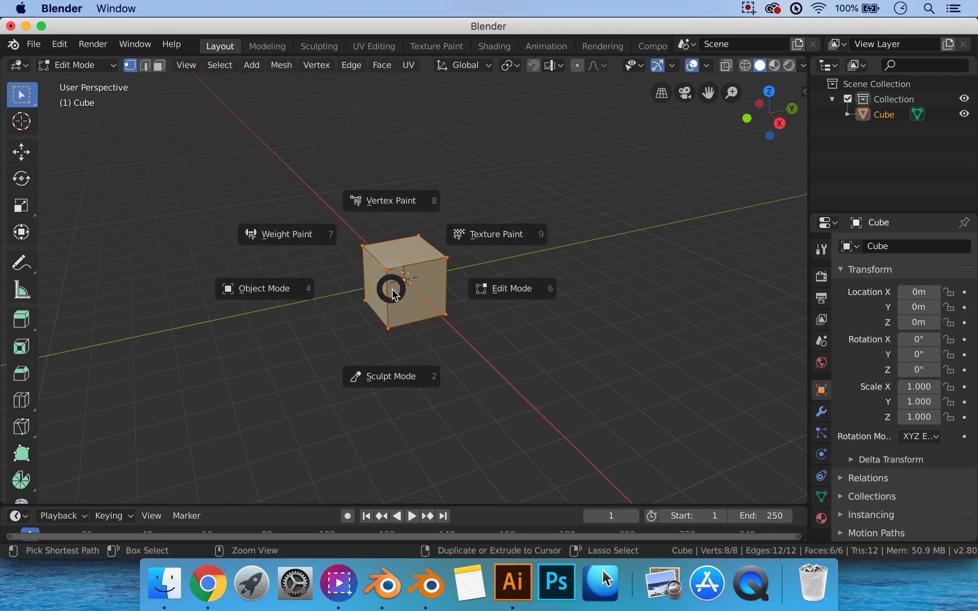
{"action": "key", "text": "Escape"}
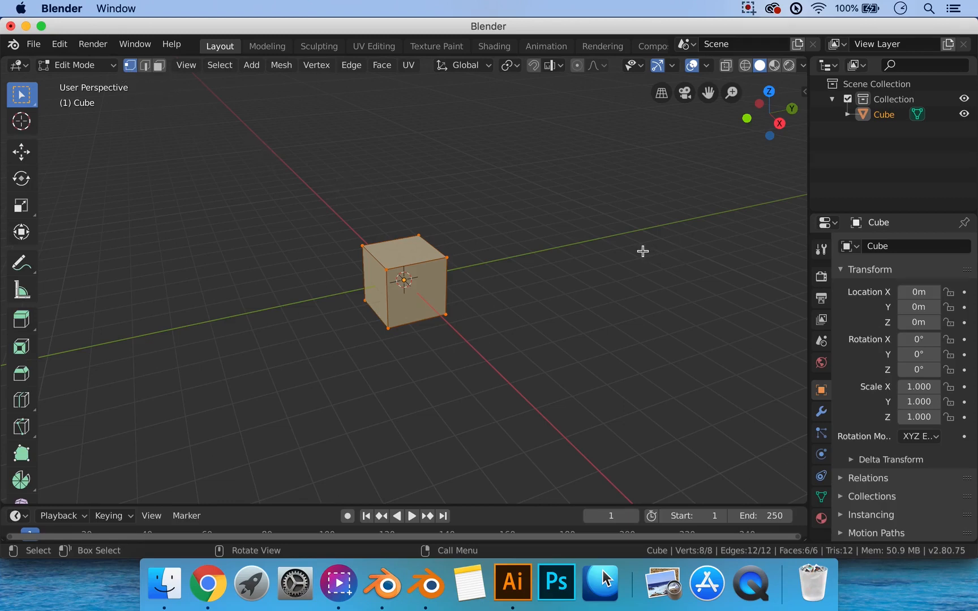
Step: View the cube from the front and the right with the emulated numpad, then return to an angled perspective
{"action": "key", "text": "KP_1"}
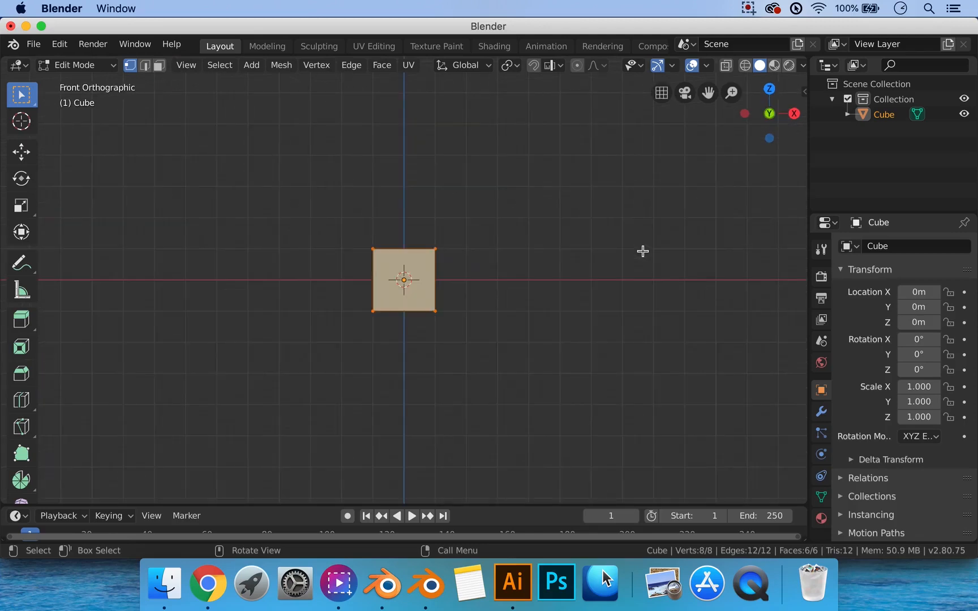
{"action": "key", "text": "KP_2"}
{"action": "key", "text": "KP_3"}
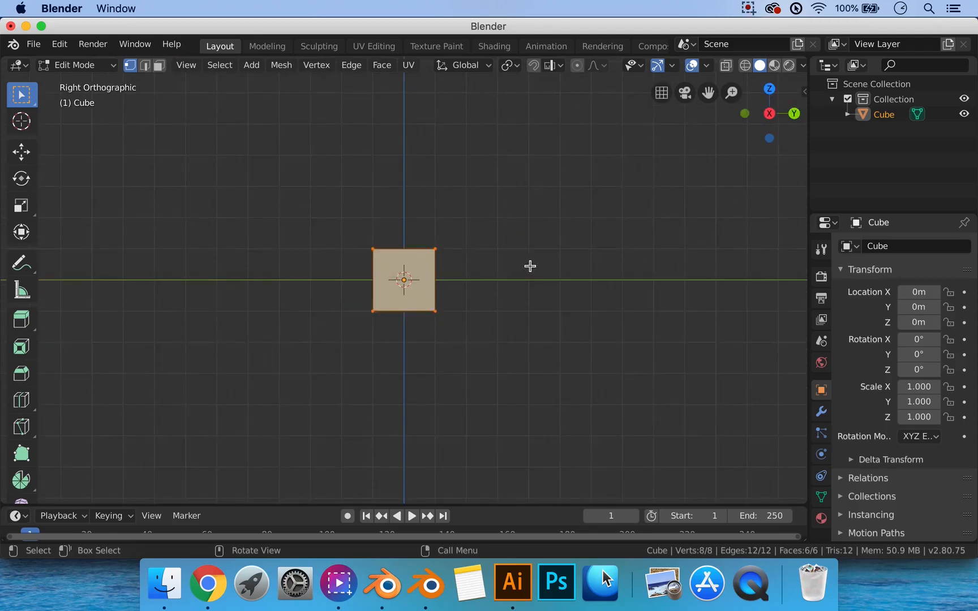
{"action": "middle_click_drag", "start_coordinate": [530, 266], "coordinate": [554, 295]}
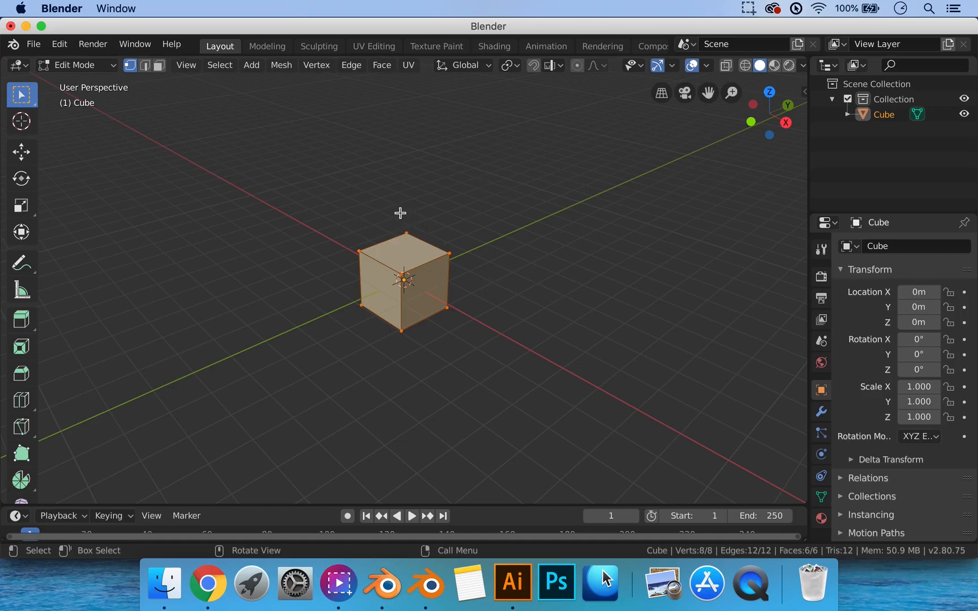
Step: Open the keymap preferences and filter the shortcuts by the name "select mode"
{"action": "left_click", "coordinate": [66, 47]}
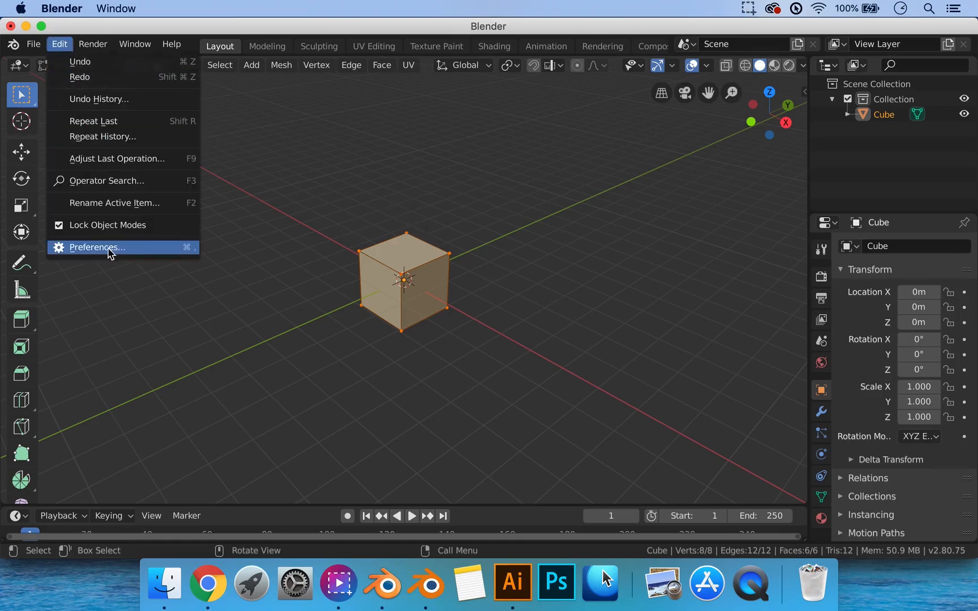
{"action": "left_click", "coordinate": [107, 249]}
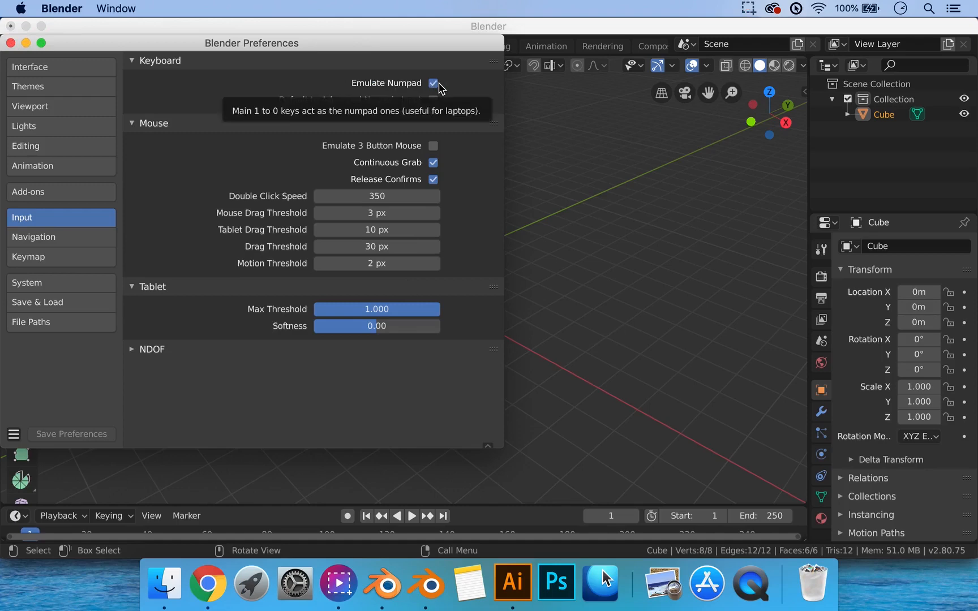
{"action": "left_click_drag", "start_coordinate": [436, 49], "coordinate": [738, 71]}
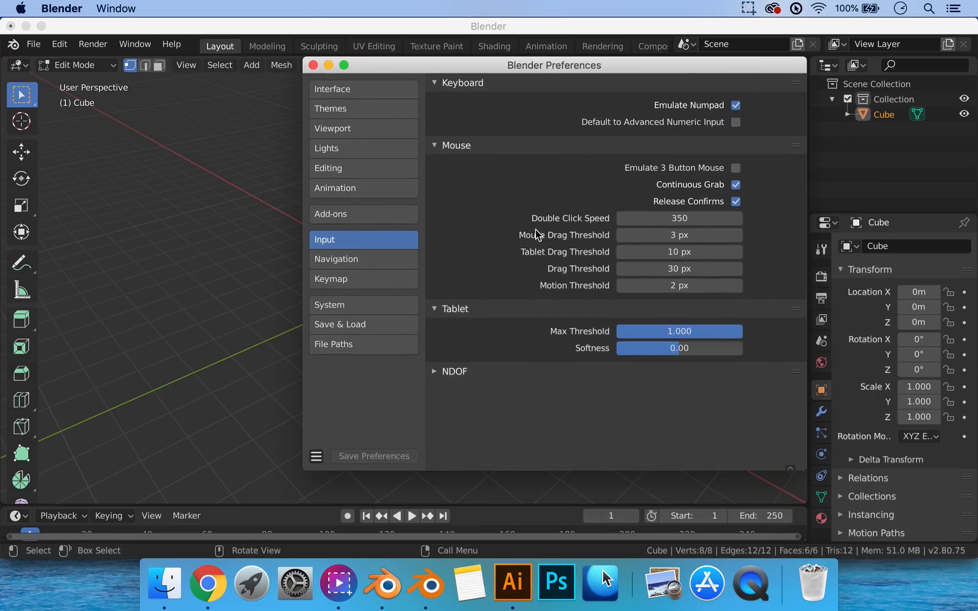
{"action": "left_click", "coordinate": [370, 287]}
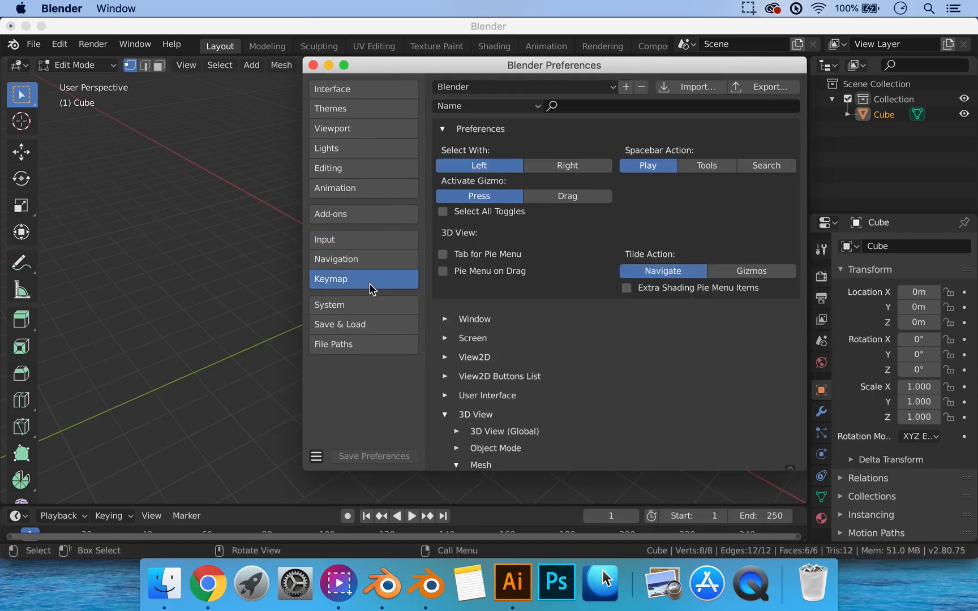
{"action": "left_click", "coordinate": [586, 108]}
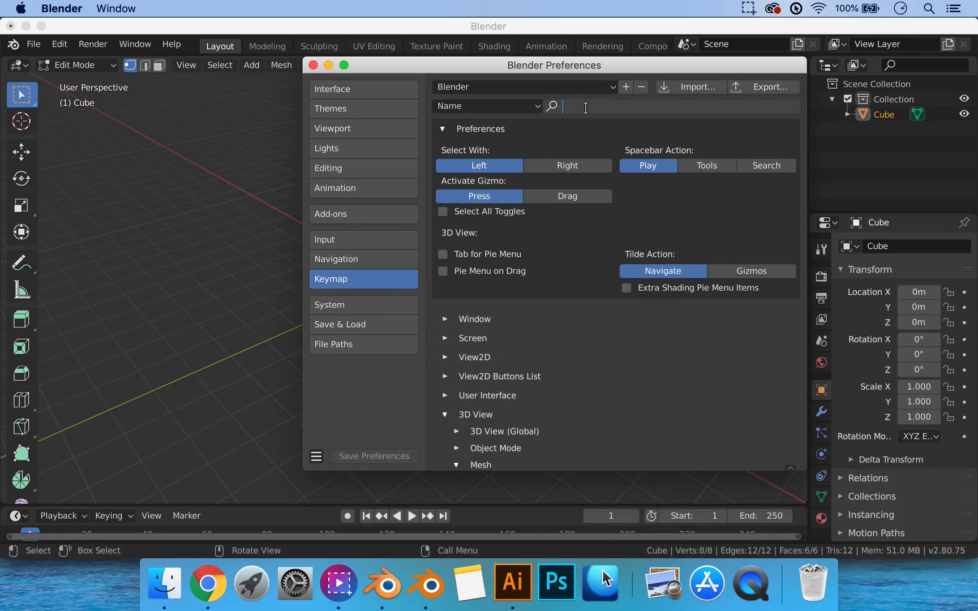
{"action": "type", "text": "selec"}
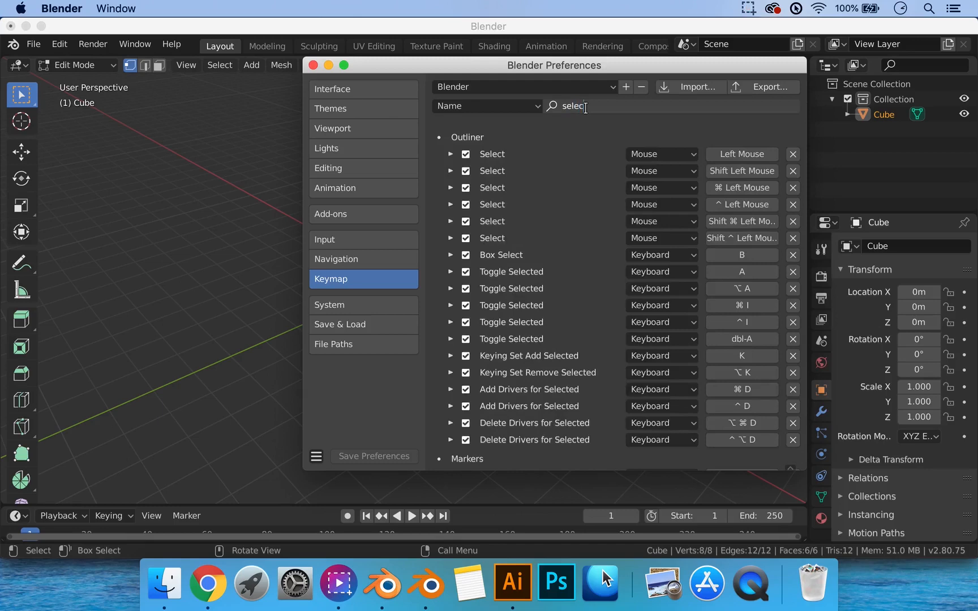
{"action": "type", "text": "t mode"}
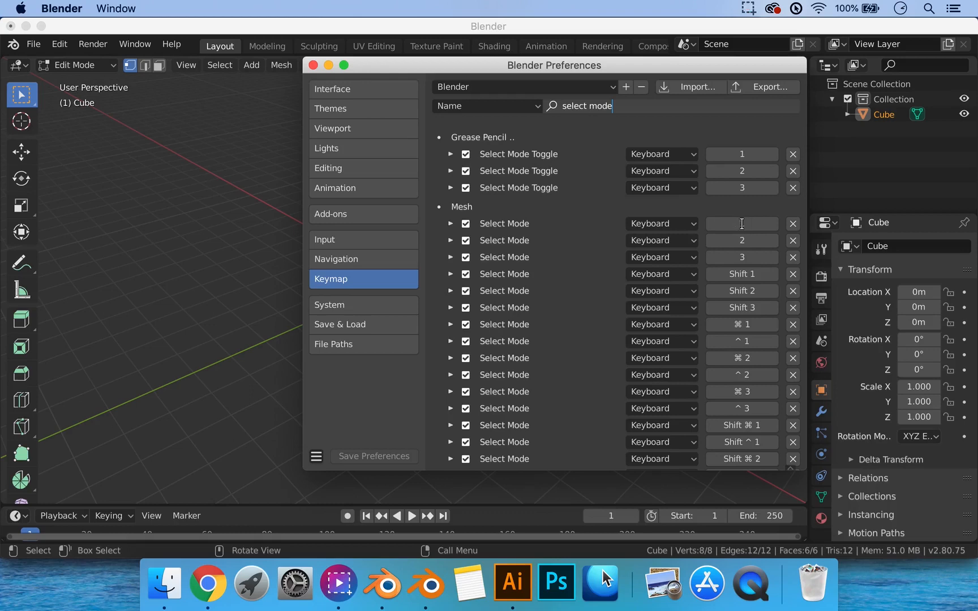
Step: Assign Ctrl+Numpad 1 to the first Mesh Select Mode entry in the keymap
{"action": "left_click", "coordinate": [742, 225]}
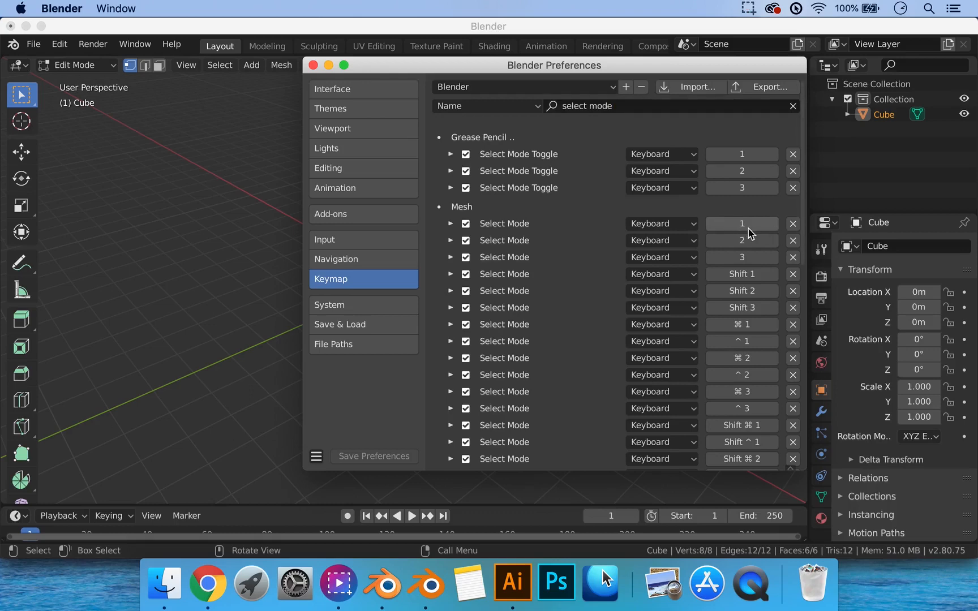
{"action": "left_click", "coordinate": [747, 227]}
{"action": "key", "text": "ctrl"}
{"action": "key", "text": "ctrl+KP_1"}
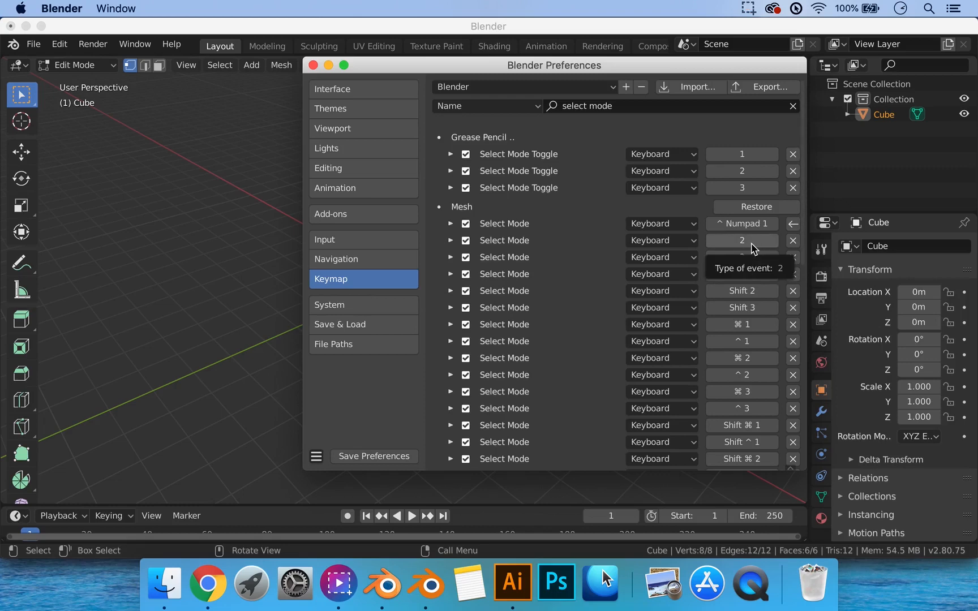
Step: Assign Ctrl+Numpad 2 and Ctrl+Numpad 3 to the second and third Mesh Select Mode entries and save the preferences
{"action": "left_click", "coordinate": [753, 247]}
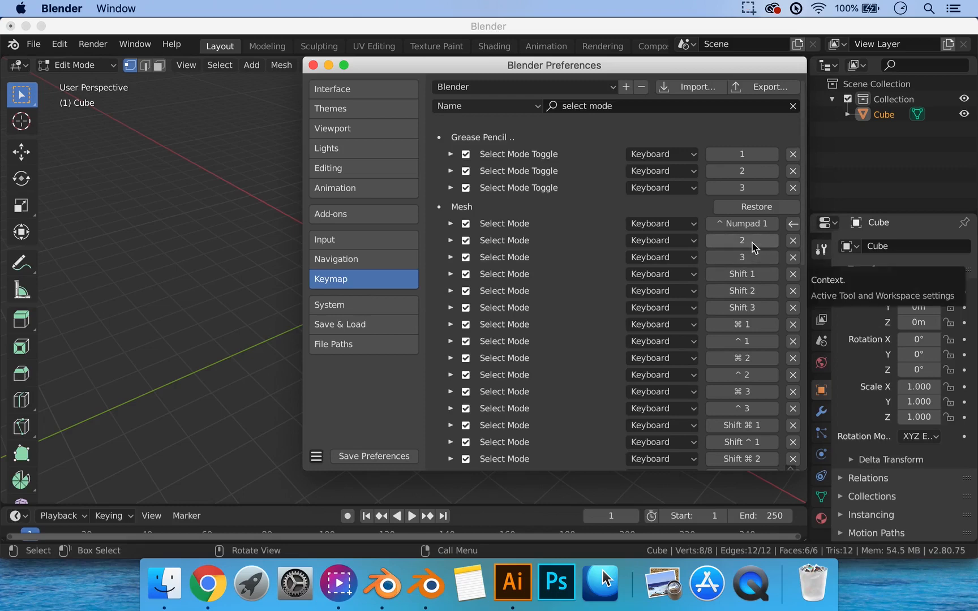
{"action": "key", "text": "ctrl"}
{"action": "key", "text": "ctrl+KP_2"}
{"action": "left_click", "coordinate": [753, 259]}
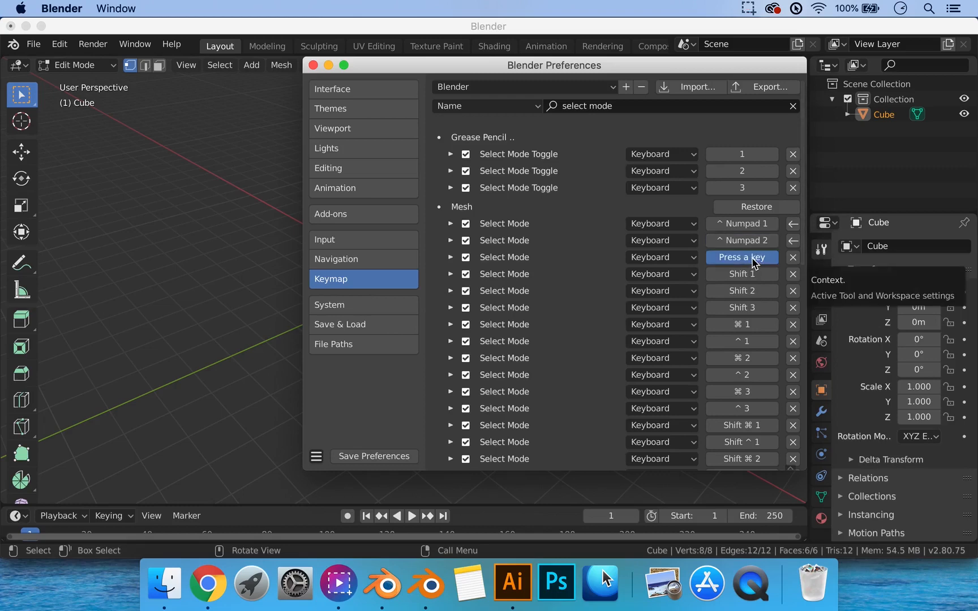
{"action": "key", "text": "ctrl"}
{"action": "key", "text": "ctrl+KP_3"}
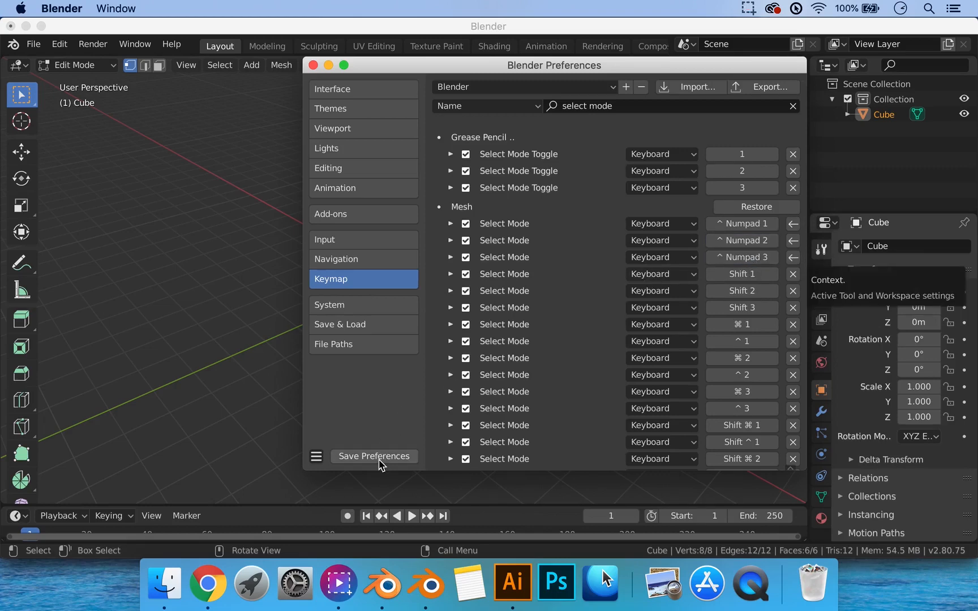
{"action": "left_click", "coordinate": [382, 457]}
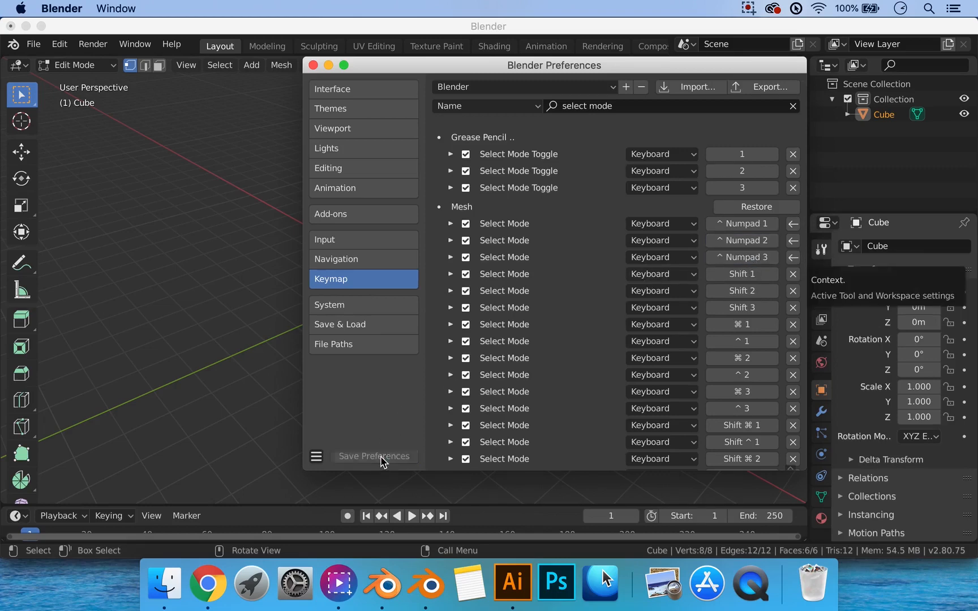
Step: Close the preferences and switch the cube's selection mode to edges, to faces, and back to vertices
{"action": "left_click", "coordinate": [313, 66]}
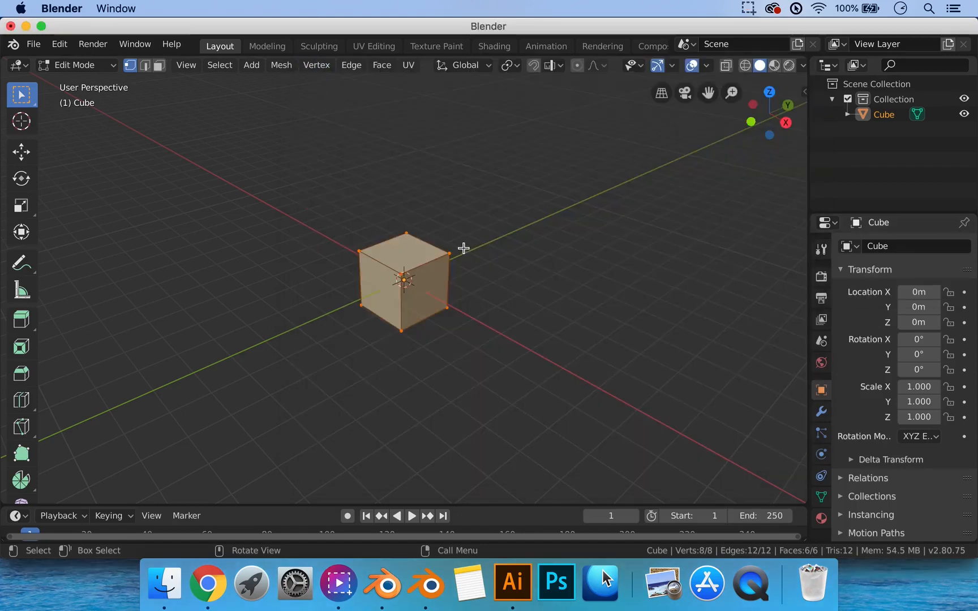
{"action": "key", "text": "ctrl"}
{"action": "key", "text": "2"}
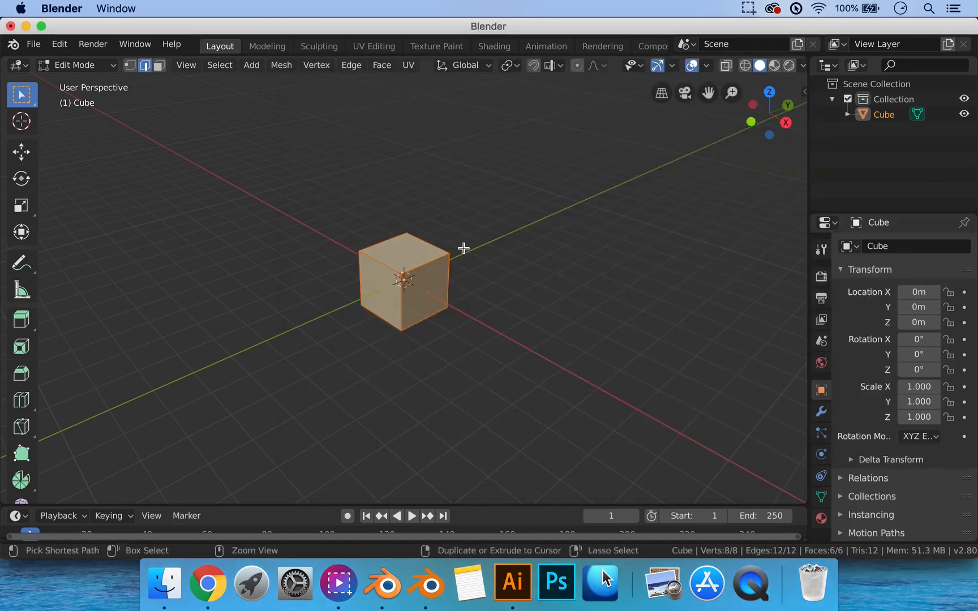
{"action": "key", "text": "3"}
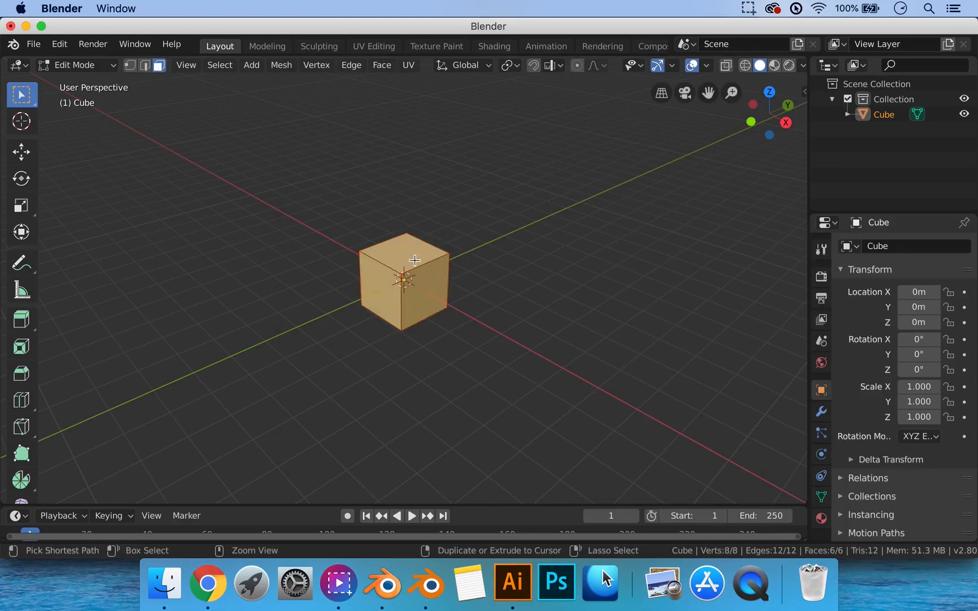
{"action": "key", "text": "2"}
{"action": "key", "text": "1"}
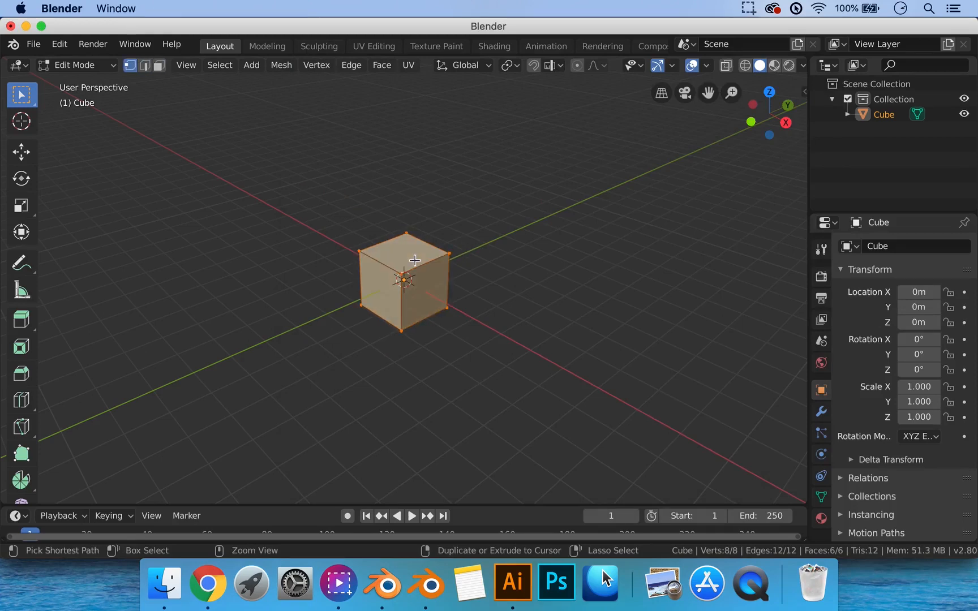
{"action": "middle_click_drag", "start_coordinate": [435, 255], "coordinate": [463, 283], "text": "shift"}
{"action": "scroll", "coordinate": [468, 265], "scroll_direction": "up", "scroll_amount": 1}
{"action": "scroll", "coordinate": [455, 282], "scroll_direction": "up", "scroll_amount": 1}
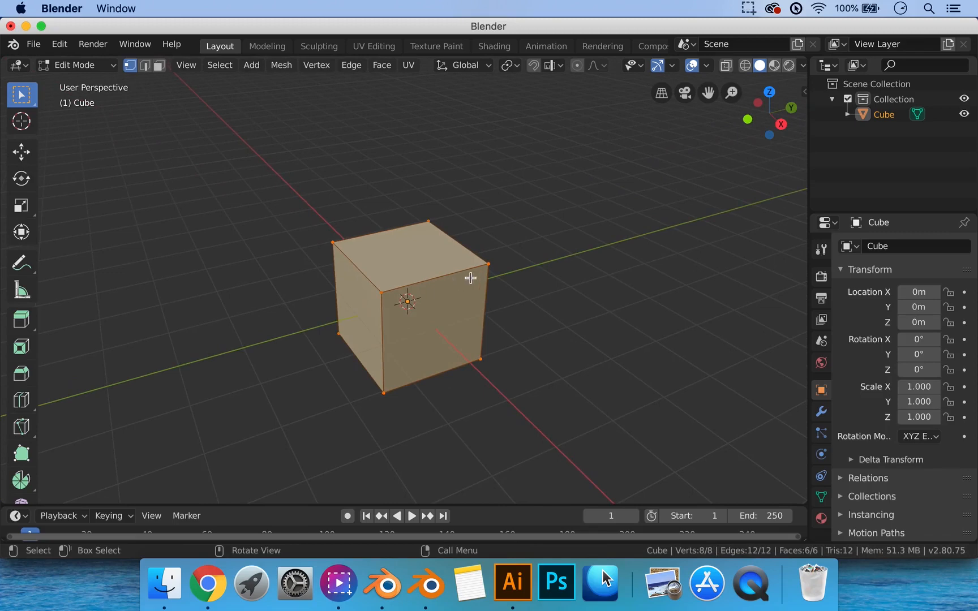
{"action": "middle_click_drag", "start_coordinate": [459, 285], "coordinate": [477, 283], "text": "shift"}
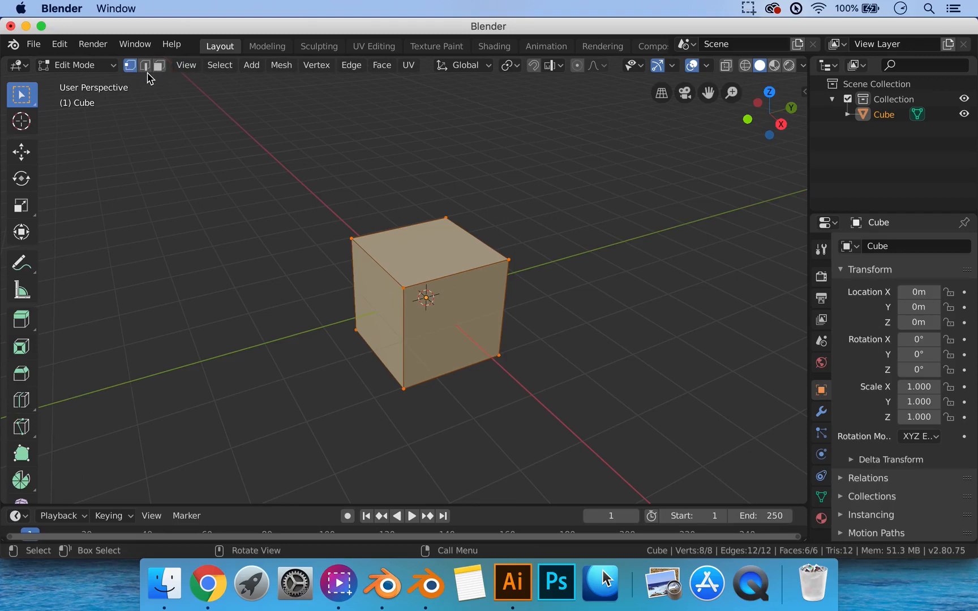
Step: Open the preferences to review the general keymap settings, and close the window again
{"action": "left_click", "coordinate": [60, 44]}
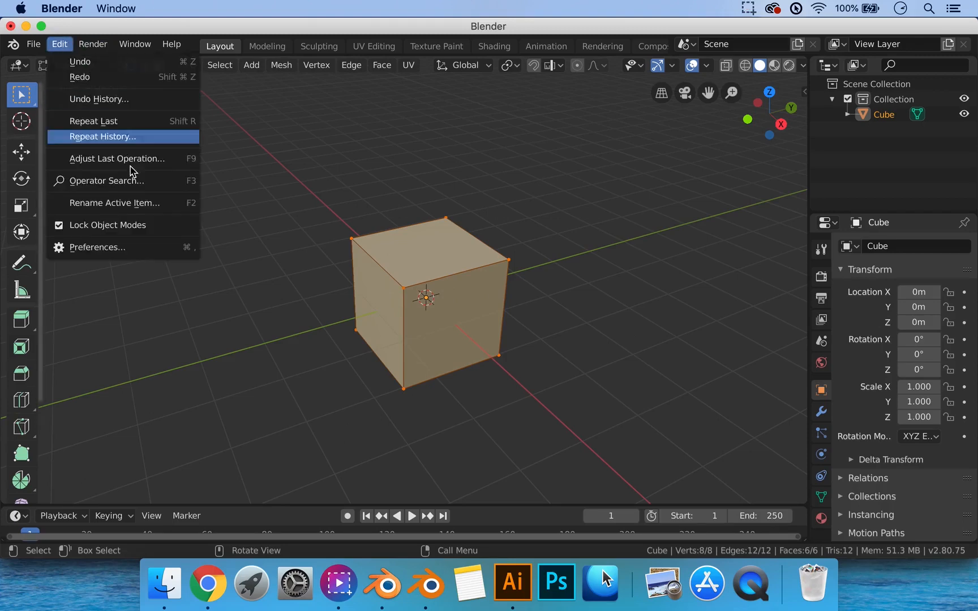
{"action": "left_click", "coordinate": [94, 247]}
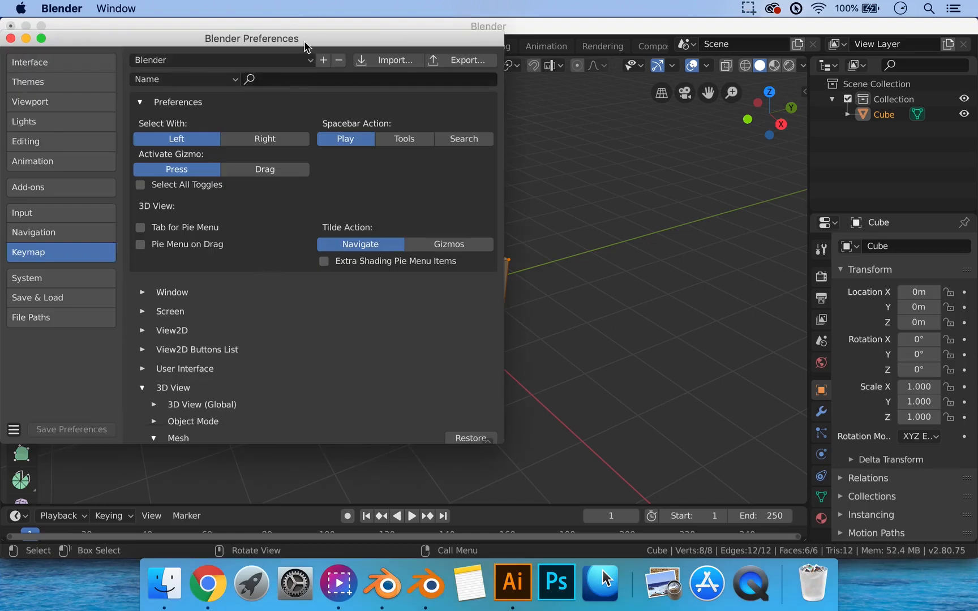
{"action": "left_click_drag", "start_coordinate": [308, 29], "coordinate": [489, 91]}
{"action": "left_click", "coordinate": [396, 109]}
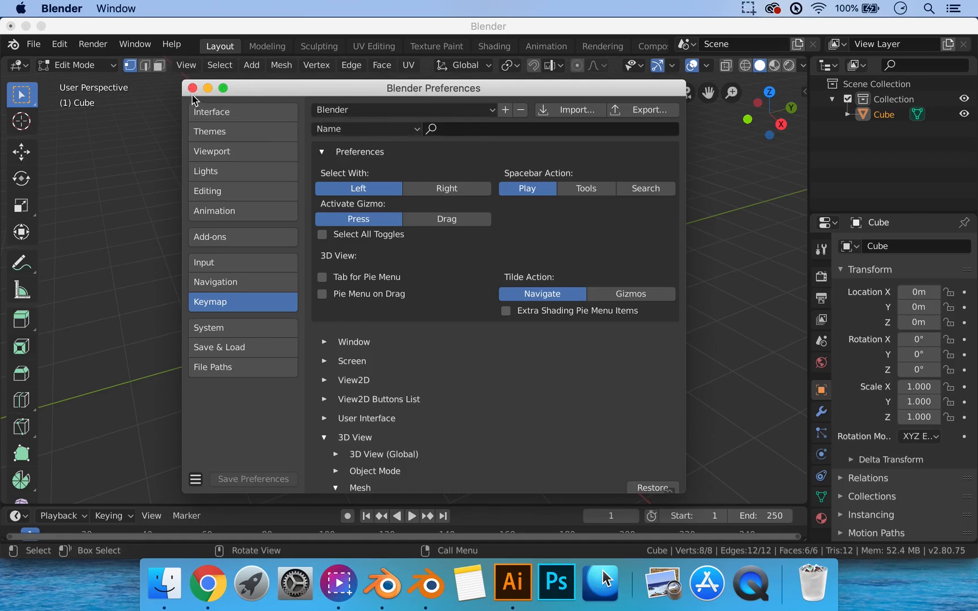
{"action": "left_click", "coordinate": [191, 89]}
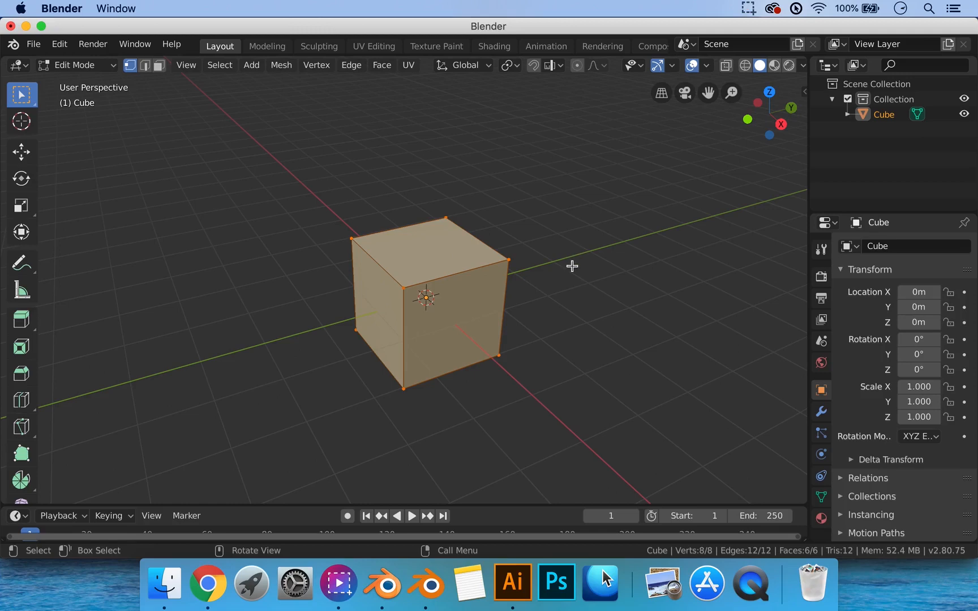
Step: Move one vertex of the cube's top face outward about 0.6 m, try rotating it, and undo the move
{"action": "scroll", "coordinate": [571, 267], "scroll_direction": "down", "scroll_amount": 2}
{"action": "middle_click_drag", "start_coordinate": [568, 269], "coordinate": [503, 316]}
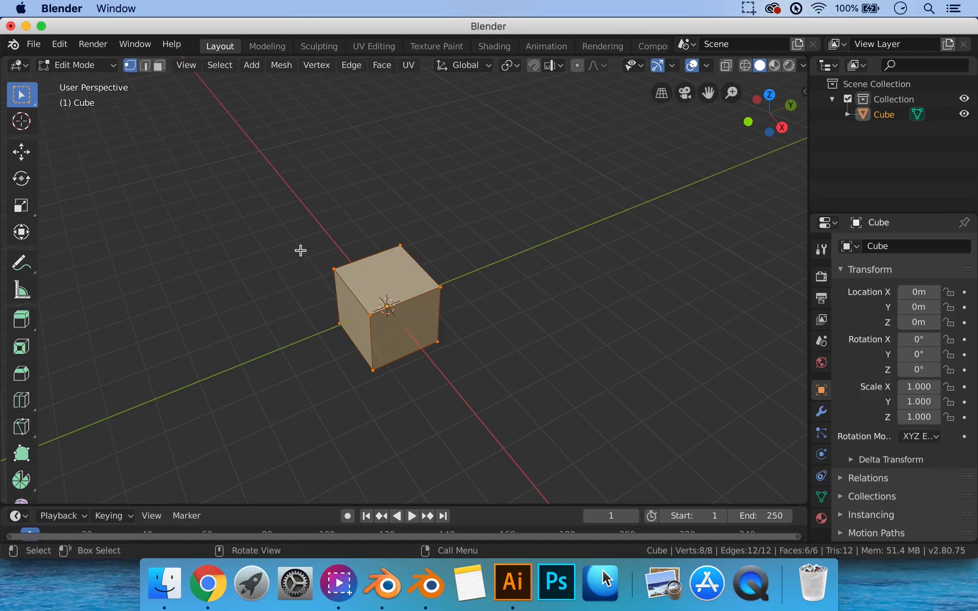
{"action": "mouse_move", "coordinate": [435, 319]}
{"action": "middle_mouse_down"}
{"action": "mouse_move", "coordinate": [455, 328]}
{"action": "mouse_move", "coordinate": [437, 339]}
{"action": "middle_mouse_up"}
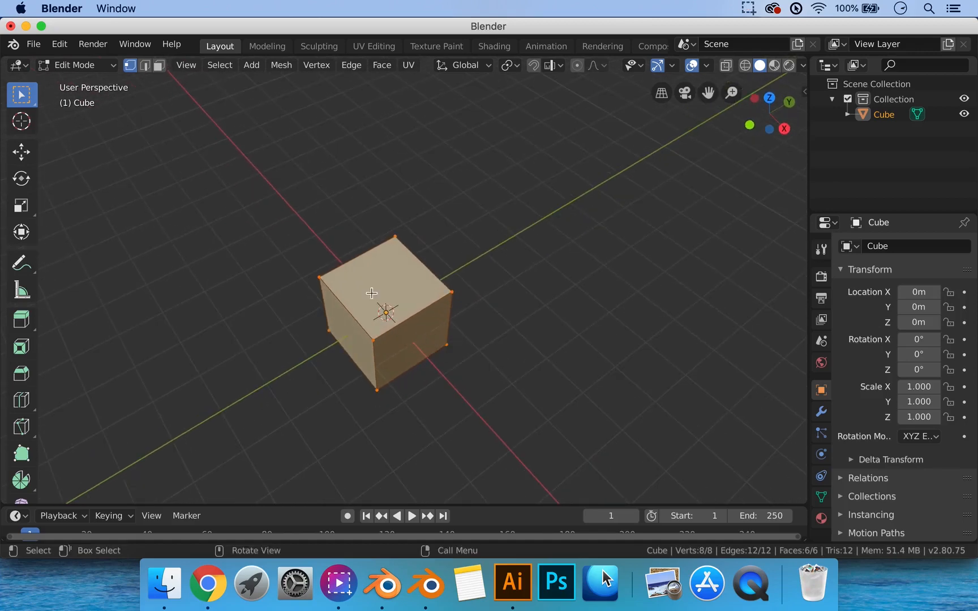
{"action": "left_click", "coordinate": [319, 276]}
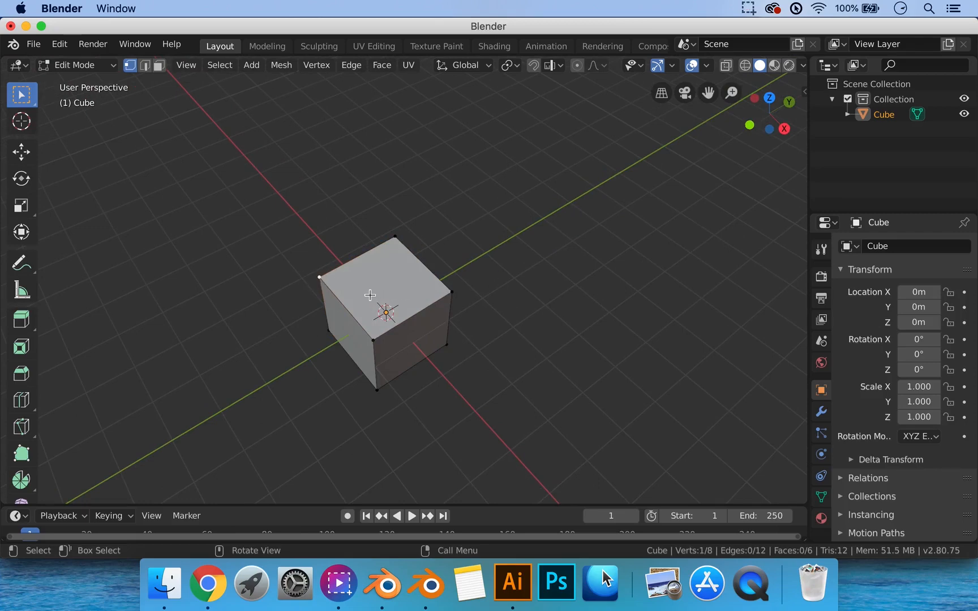
{"action": "key", "text": "g"}
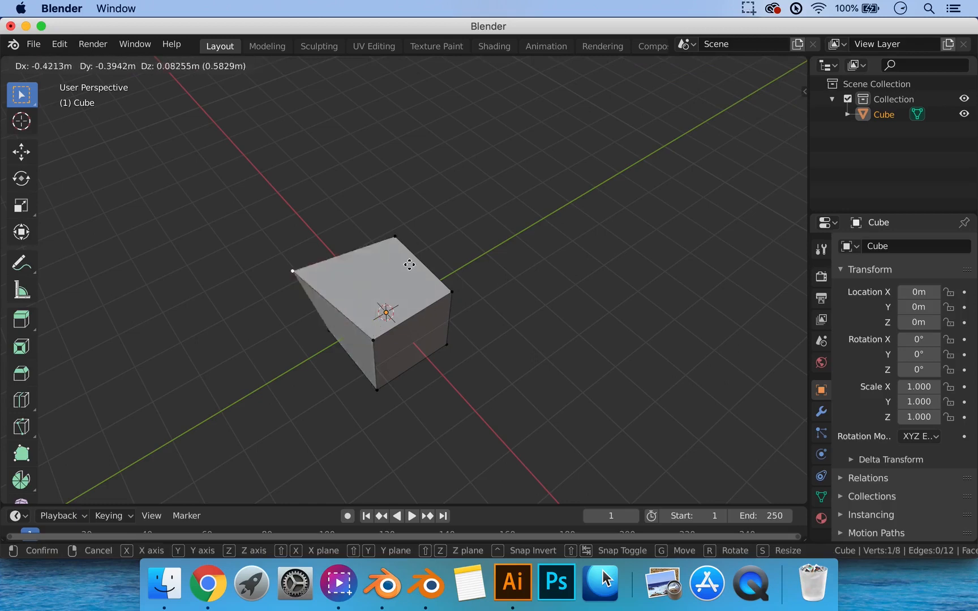
{"action": "left_click", "coordinate": [340, 291]}
{"action": "key", "text": "r"}
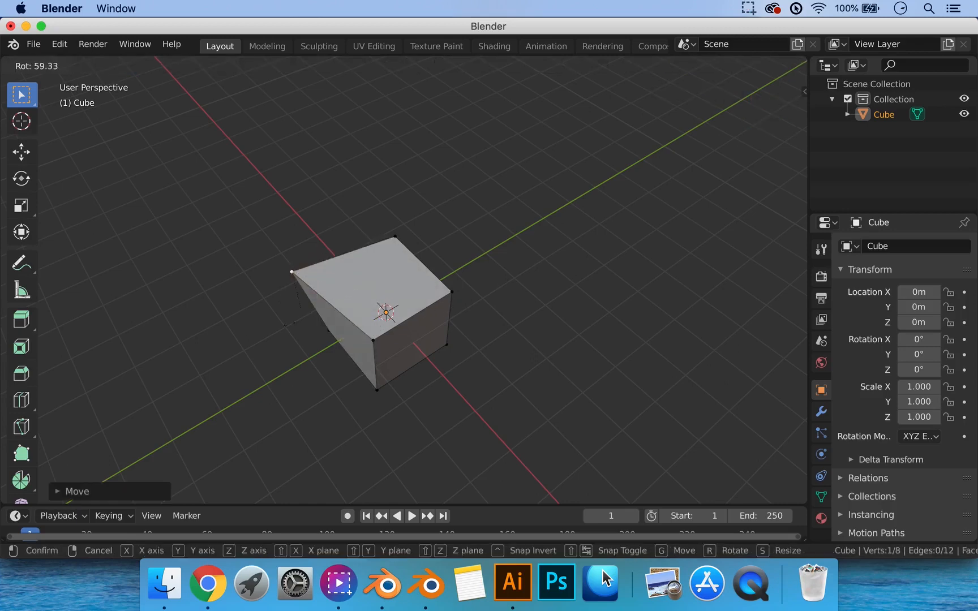
{"action": "key", "text": "Escape"}
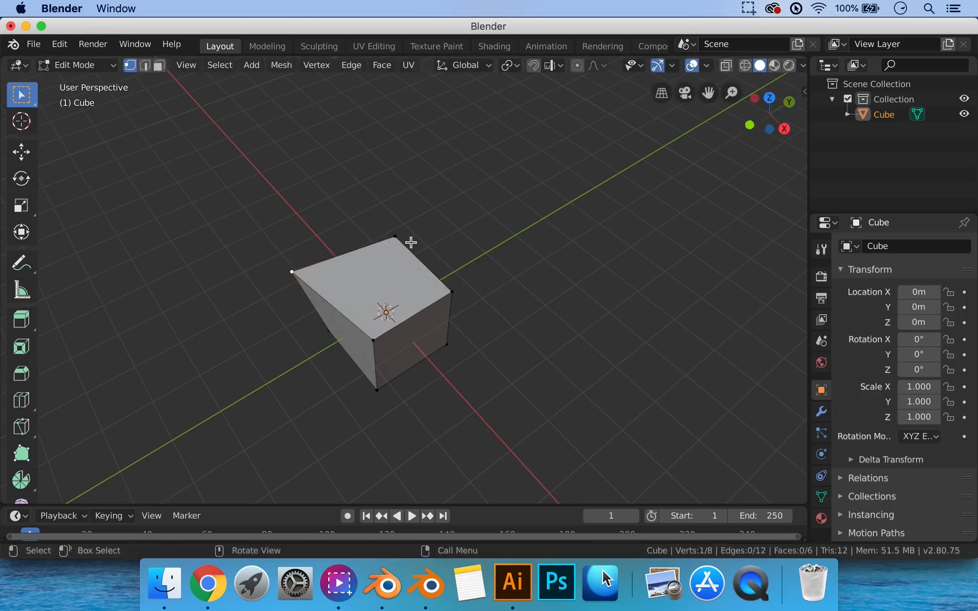
{"action": "key", "text": "ctrl+z"}
Step: Extend the selection to the adjacent top vertex, try rotating and scaling the two vertices together, and undo the scaling
{"action": "left_click", "coordinate": [395, 236], "text": "shift"}
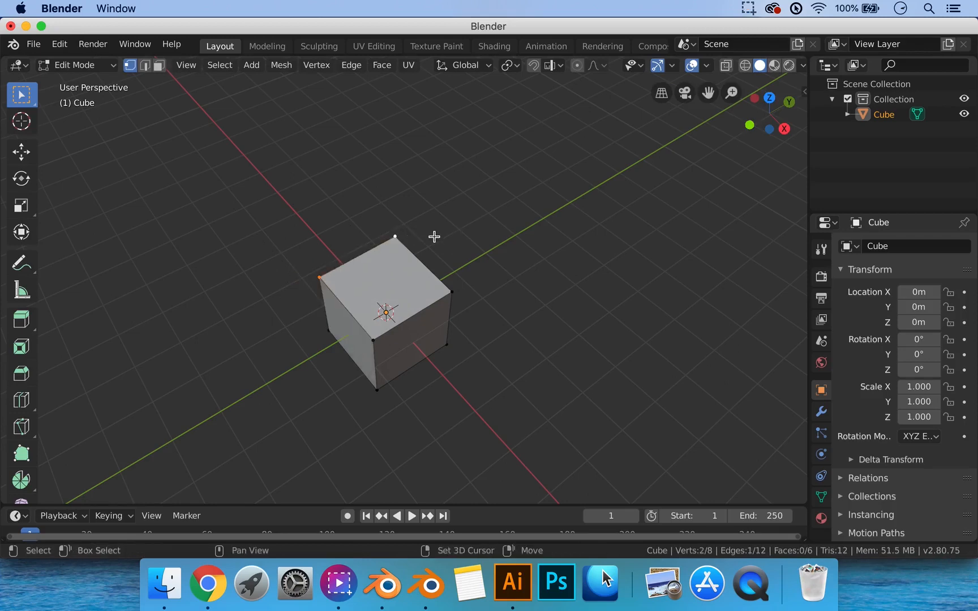
{"action": "key", "text": "r"}
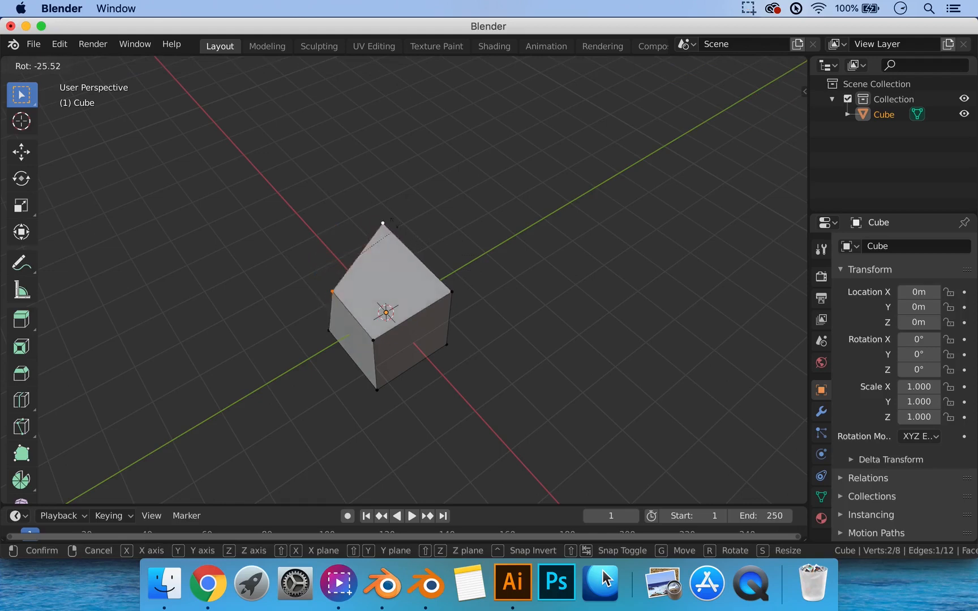
{"action": "left_click", "coordinate": [436, 245]}
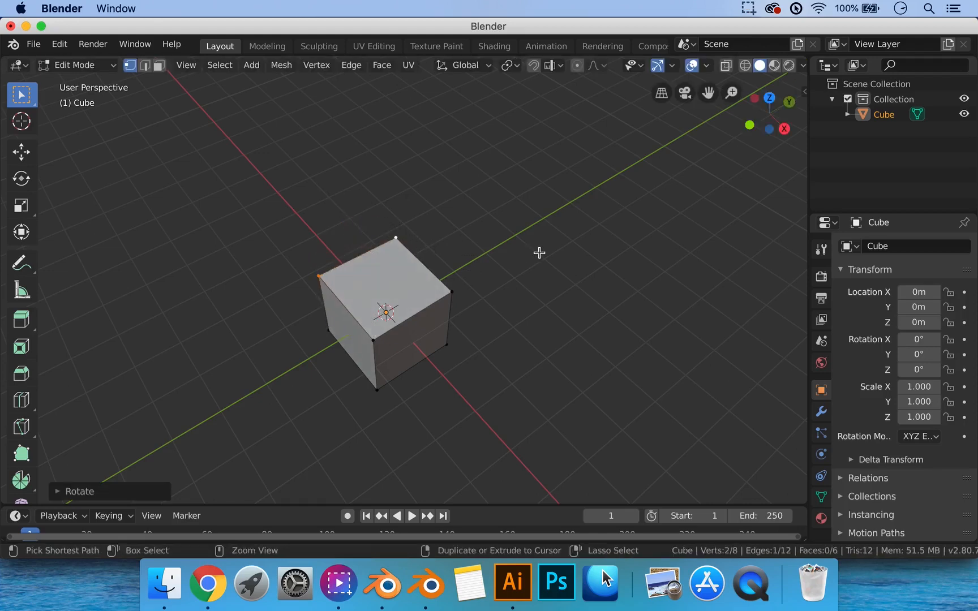
{"action": "key", "text": "s"}
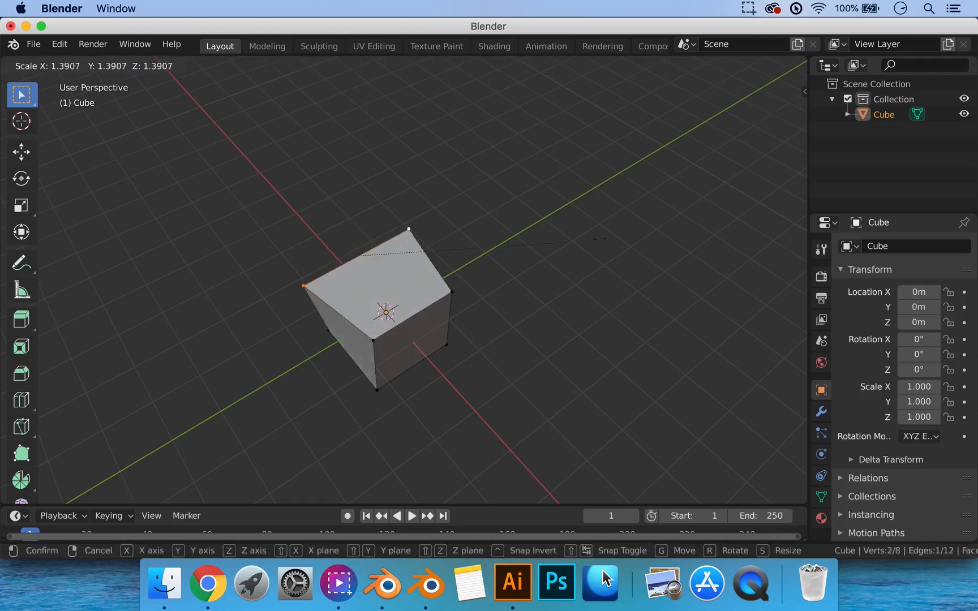
{"action": "left_click", "coordinate": [3, 214]}
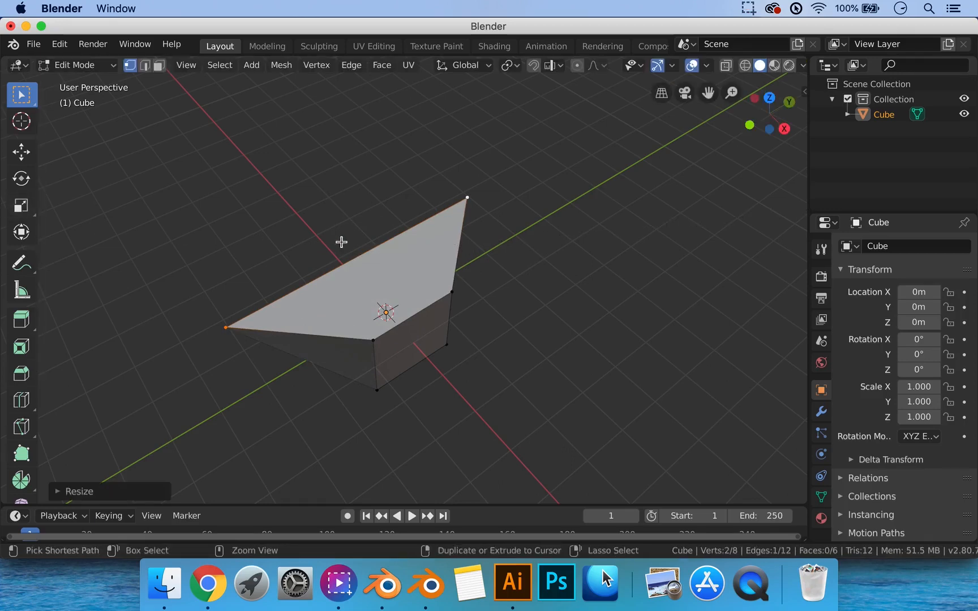
{"action": "key", "text": "ctrl+z"}
{"action": "middle_click_drag", "start_coordinate": [371, 240], "coordinate": [390, 264]}
{"action": "scroll", "coordinate": [409, 266], "scroll_direction": "up", "scroll_amount": 2}
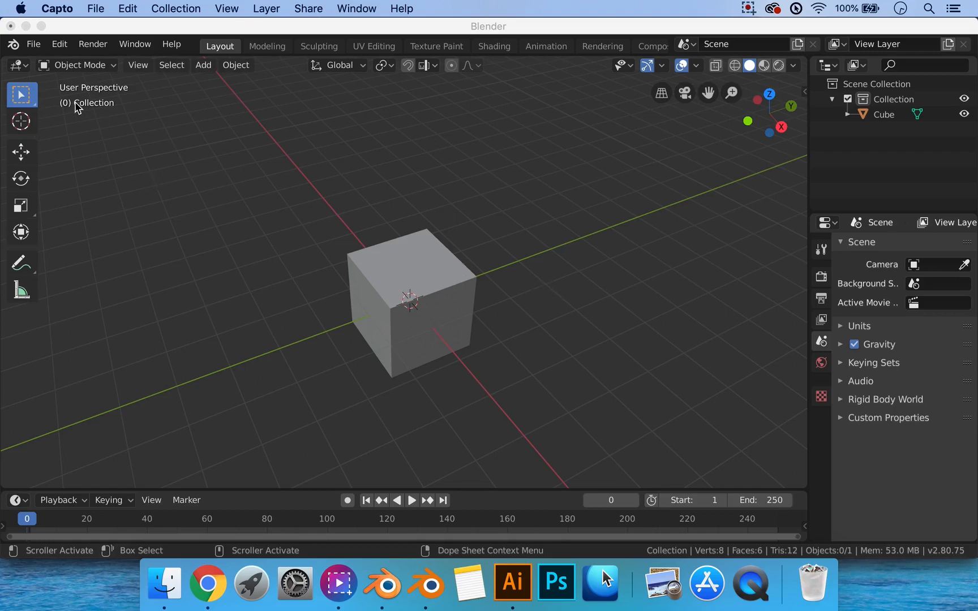
Step: Open the keymap preferences and filter the shortcuts by the name "view se"
{"action": "left_click", "coordinate": [64, 51]}
{"action": "left_click", "coordinate": [58, 50]}
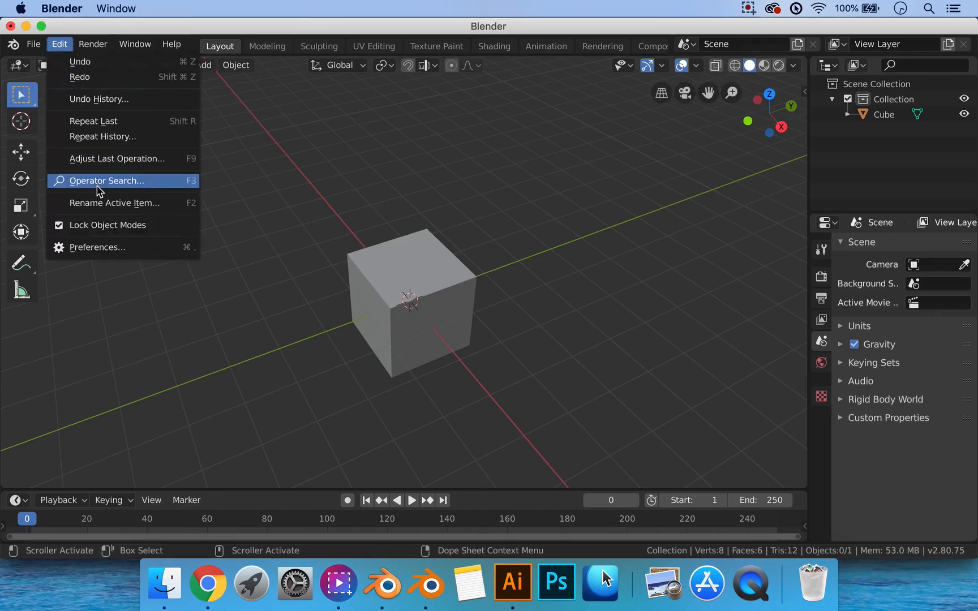
{"action": "left_click", "coordinate": [90, 247]}
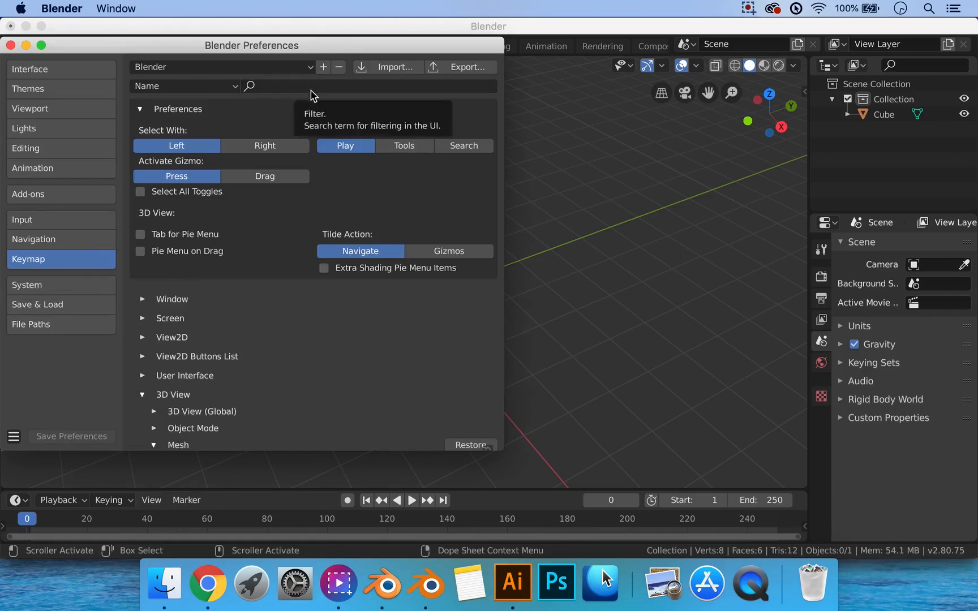
{"action": "left_click", "coordinate": [309, 88]}
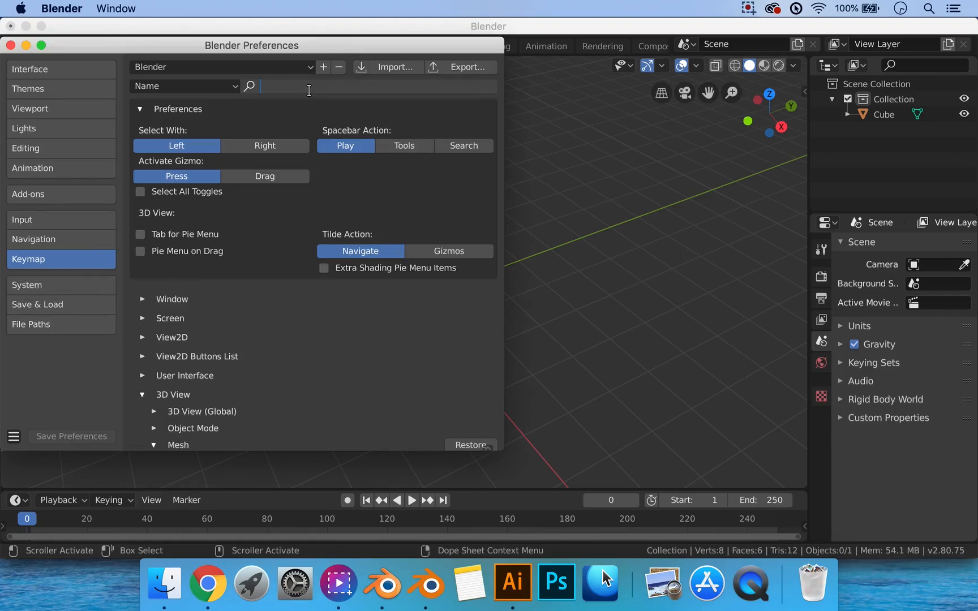
{"action": "type", "text": "view se"}
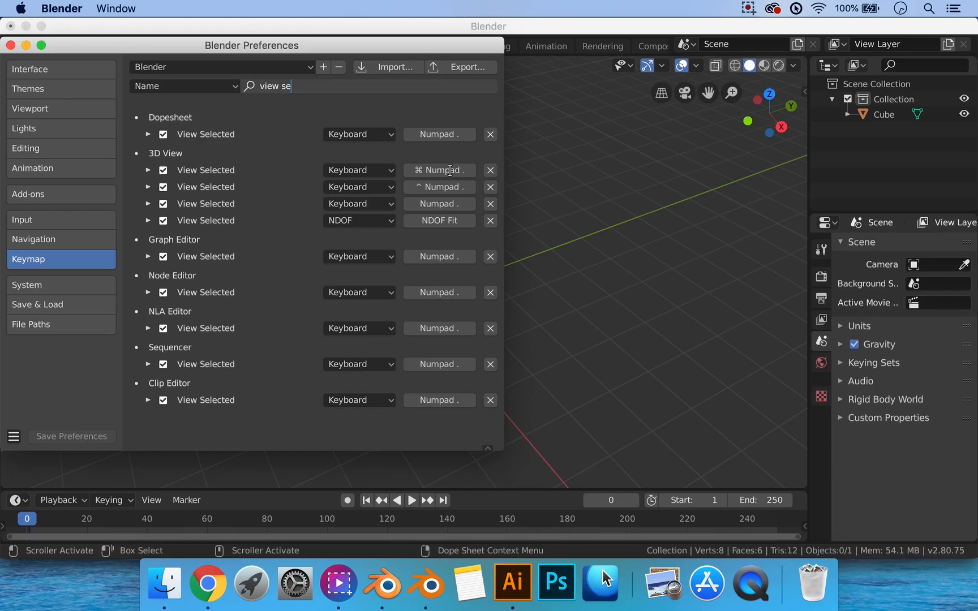
{"action": "key", "text": "Return"}
Step: Assign Shift F to the first View Selected entry under 3D View, save the preferences and close them
{"action": "left_click", "coordinate": [453, 170]}
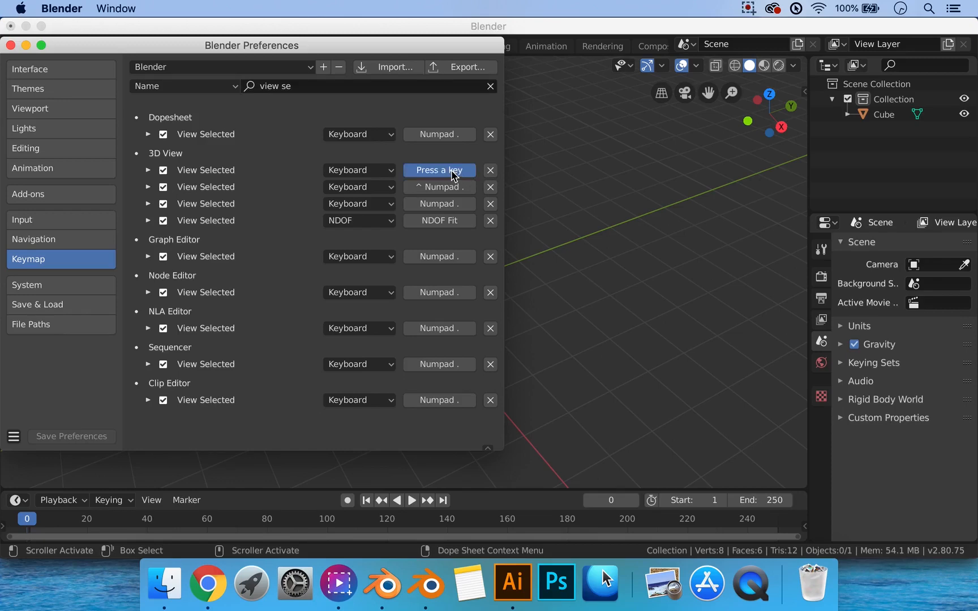
{"action": "key", "text": "shift+f"}
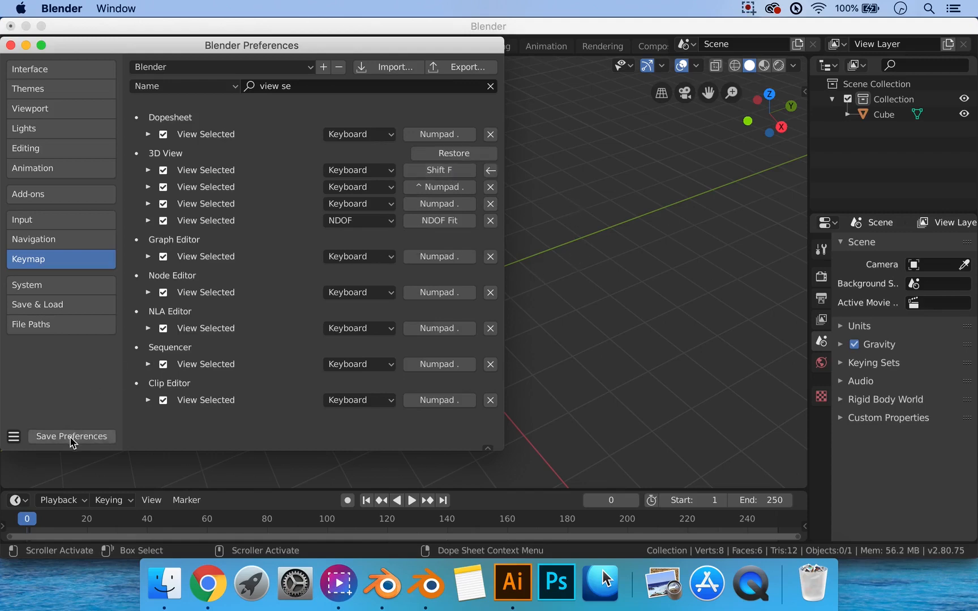
{"action": "left_click", "coordinate": [77, 436]}
{"action": "left_click", "coordinate": [10, 45]}
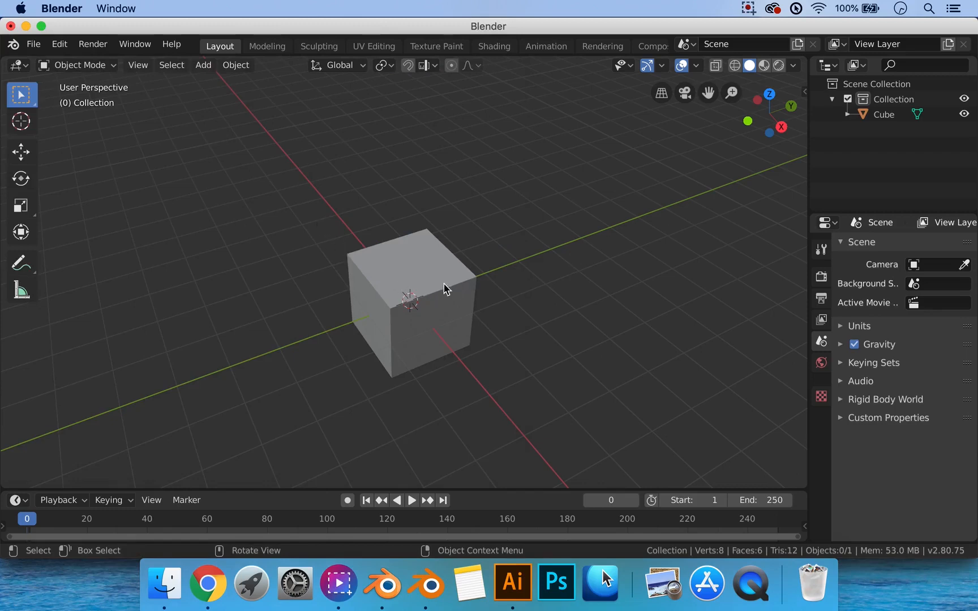
Step: Select the cube and duplicate it, placing the copy about 3.1 m away, mainly along the Y axis
{"action": "left_click", "coordinate": [420, 295]}
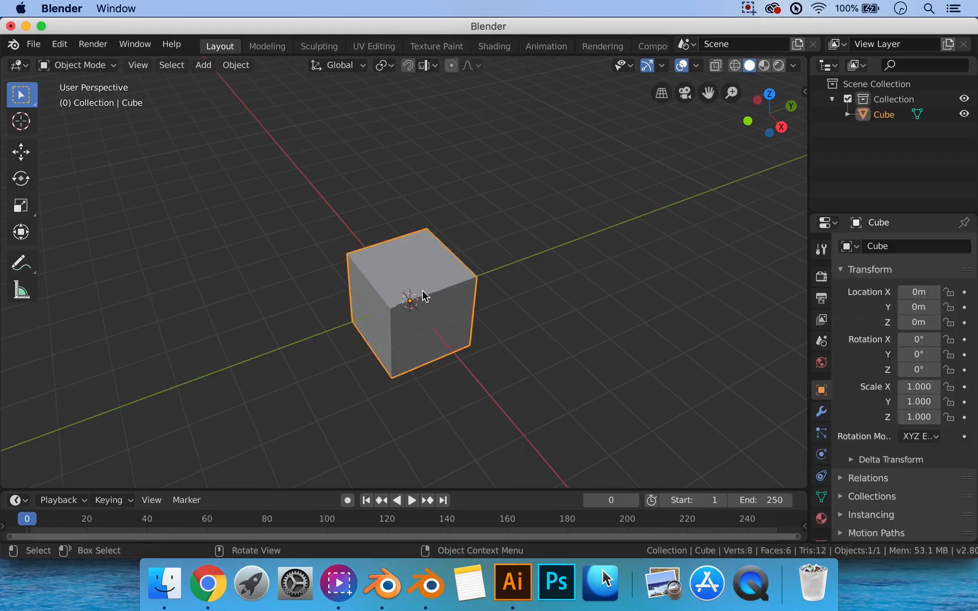
{"action": "scroll", "coordinate": [426, 288], "scroll_direction": "up", "scroll_amount": 8}
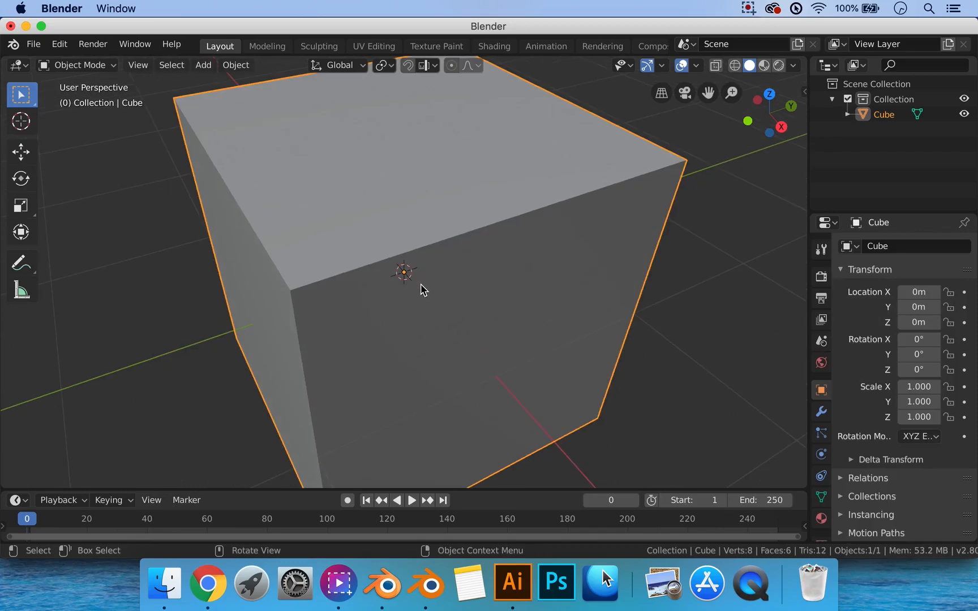
{"action": "scroll", "coordinate": [444, 293], "scroll_direction": "down", "scroll_amount": 10}
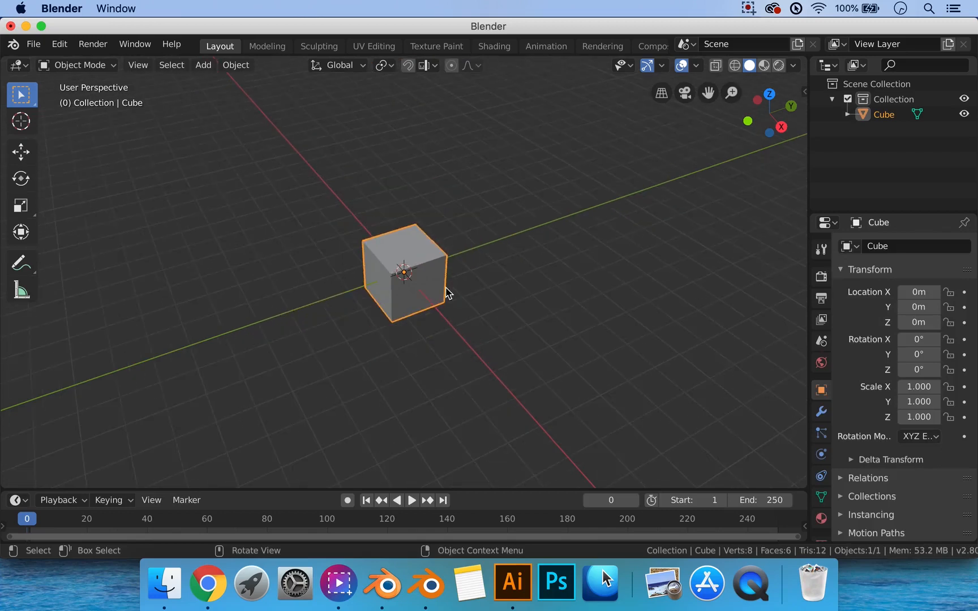
{"action": "scroll", "coordinate": [448, 294], "scroll_direction": "down", "scroll_amount": 3}
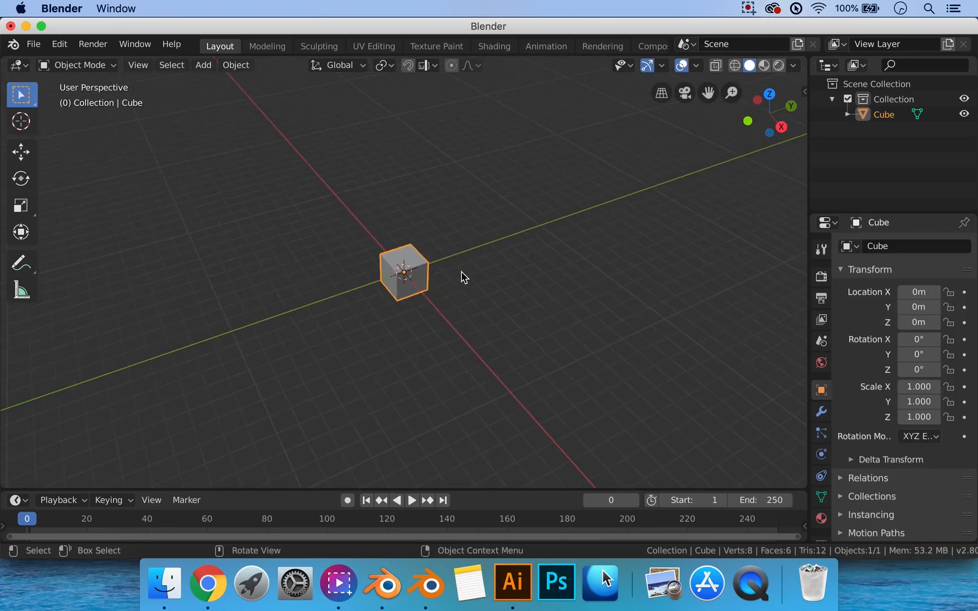
{"action": "middle_click_drag", "start_coordinate": [474, 260], "coordinate": [426, 270], "text": "shift"}
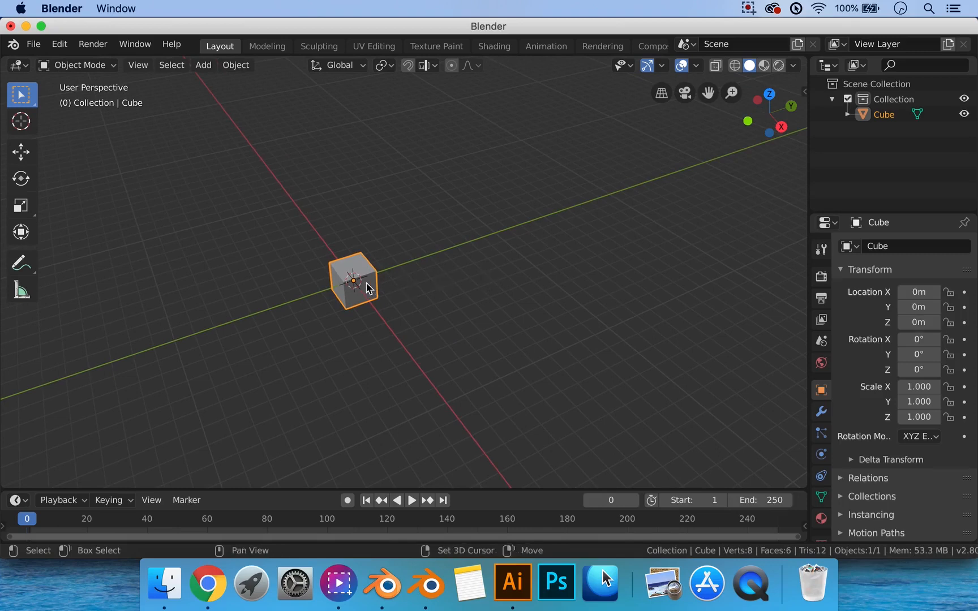
{"action": "key", "text": "shift+d"}
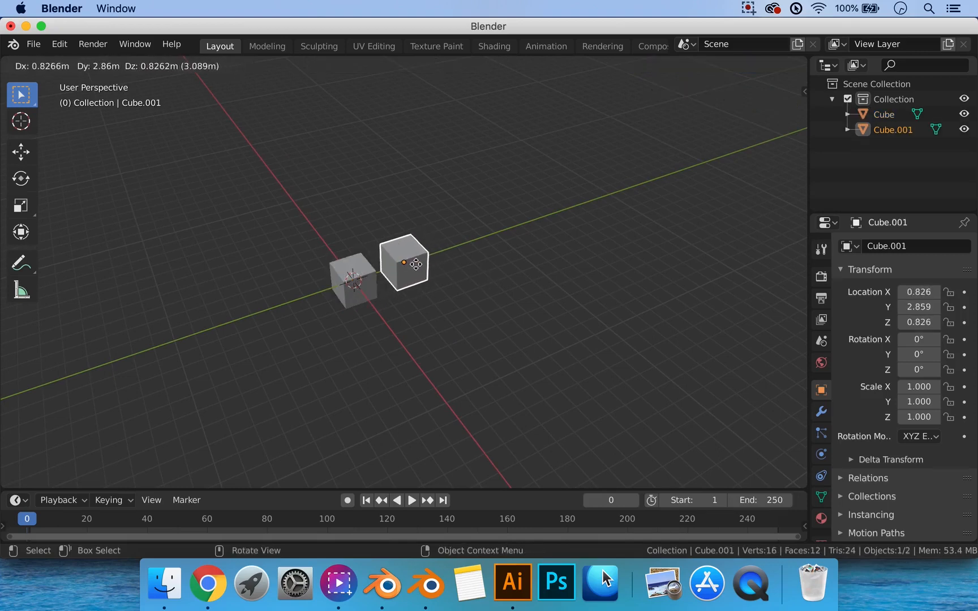
{"action": "left_click", "coordinate": [414, 262]}
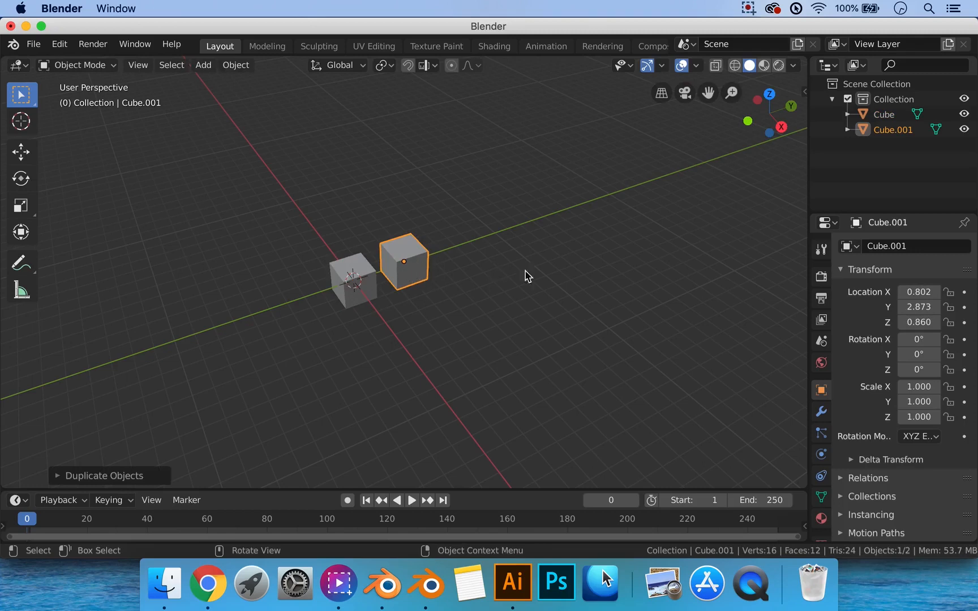
Step: Repeat the last duplication five times to extend the evenly spaced row of cubes
{"action": "key", "text": "shift+r"}
{"action": "key", "text": "shift+r"}
{"action": "key", "text": "shift+r"}
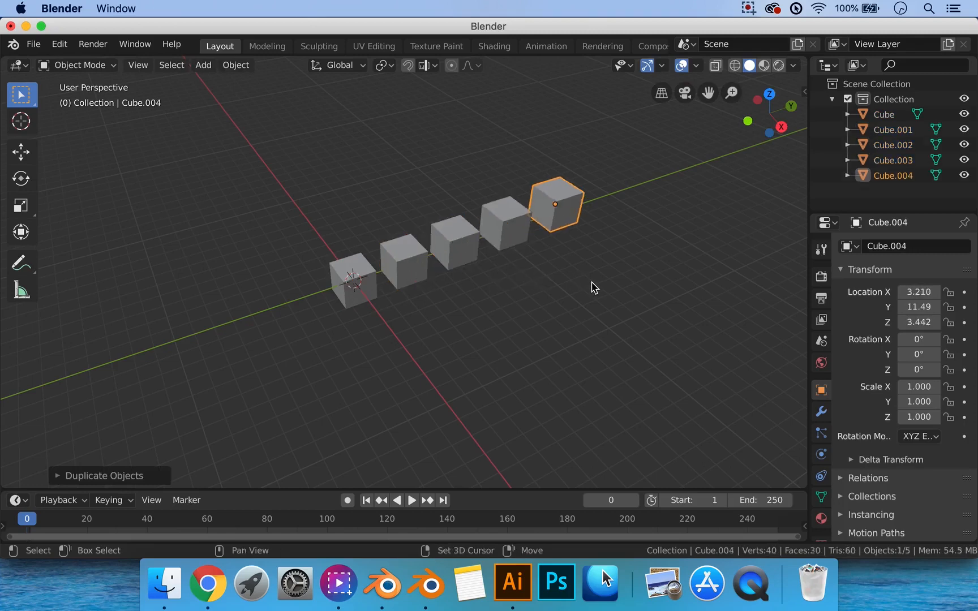
{"action": "key", "text": "shift+r"}
{"action": "key", "text": "shift+r"}
Step: Select the middle cube of the row and frame it with View Selected
{"action": "middle_click_drag", "start_coordinate": [611, 270], "coordinate": [518, 291]}
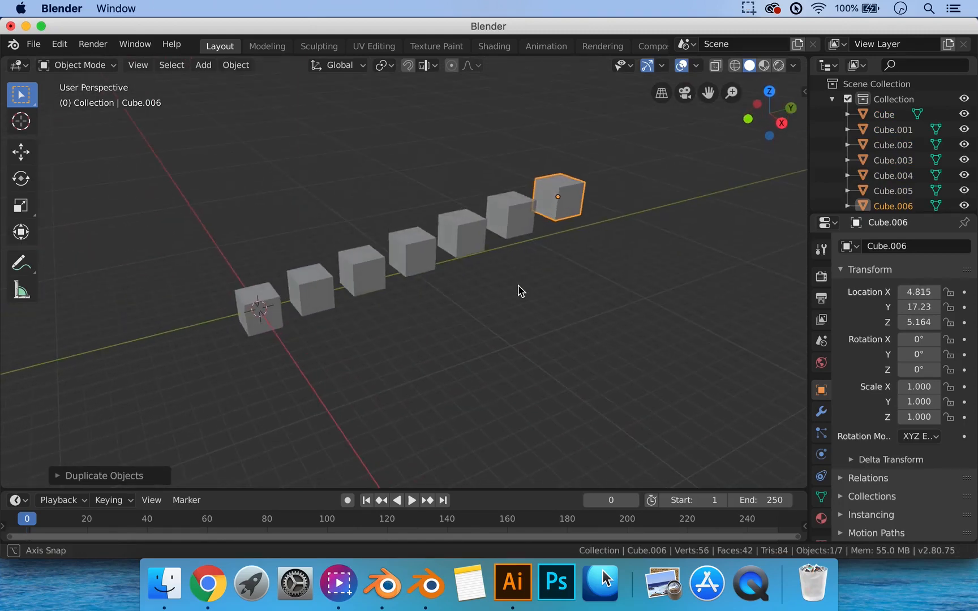
{"action": "left_click", "coordinate": [424, 270]}
{"action": "key", "text": "KP_Decimal"}
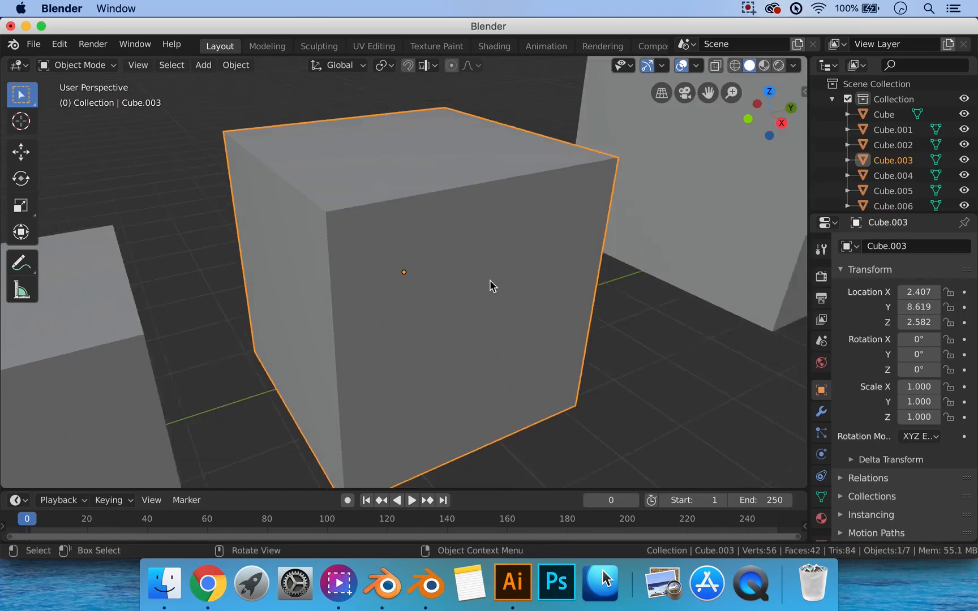
{"action": "scroll", "coordinate": [490, 286], "scroll_direction": "down", "scroll_amount": 8}
{"action": "mouse_move", "coordinate": [474, 290]}
{"action": "middle_mouse_down"}
{"action": "mouse_move", "coordinate": [387, 308]}
{"action": "mouse_move", "coordinate": [444, 257]}
{"action": "mouse_move", "coordinate": [485, 290]}
{"action": "middle_mouse_up"}
Step: Select the original cube at the world origin and frame it with View Selected
{"action": "left_click", "coordinate": [250, 350]}
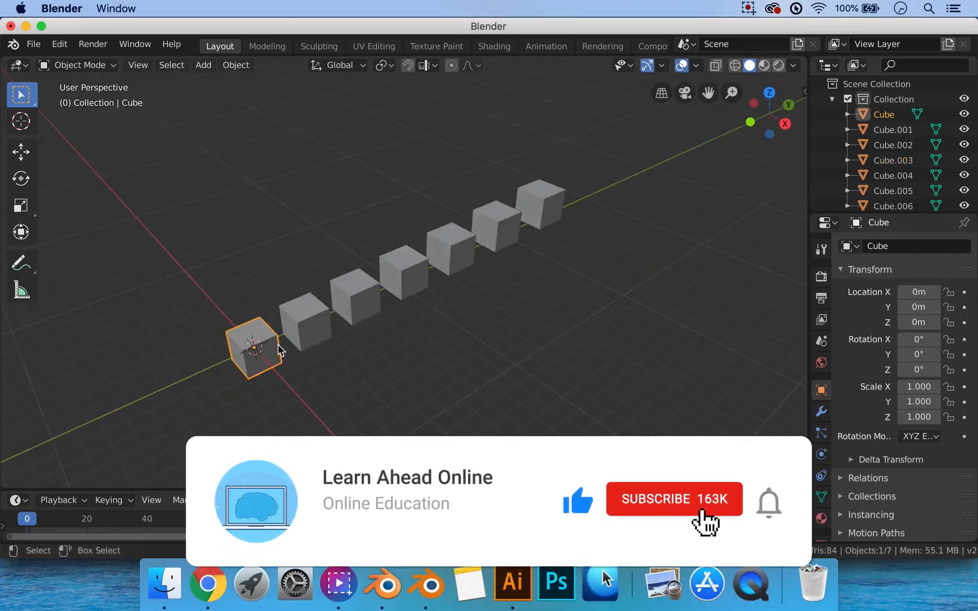
{"action": "key", "text": "KP_Decimal"}
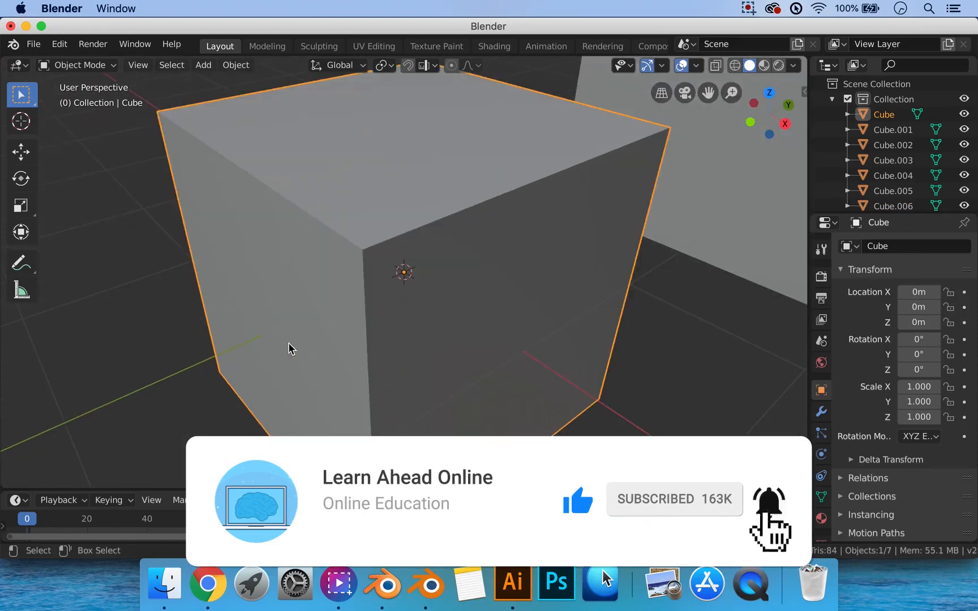
{"action": "scroll", "coordinate": [289, 348], "scroll_direction": "down", "scroll_amount": 6}
{"action": "middle_click_drag", "start_coordinate": [308, 339], "coordinate": [347, 339]}
{"action": "scroll", "coordinate": [317, 346], "scroll_direction": "down", "scroll_amount": 3}
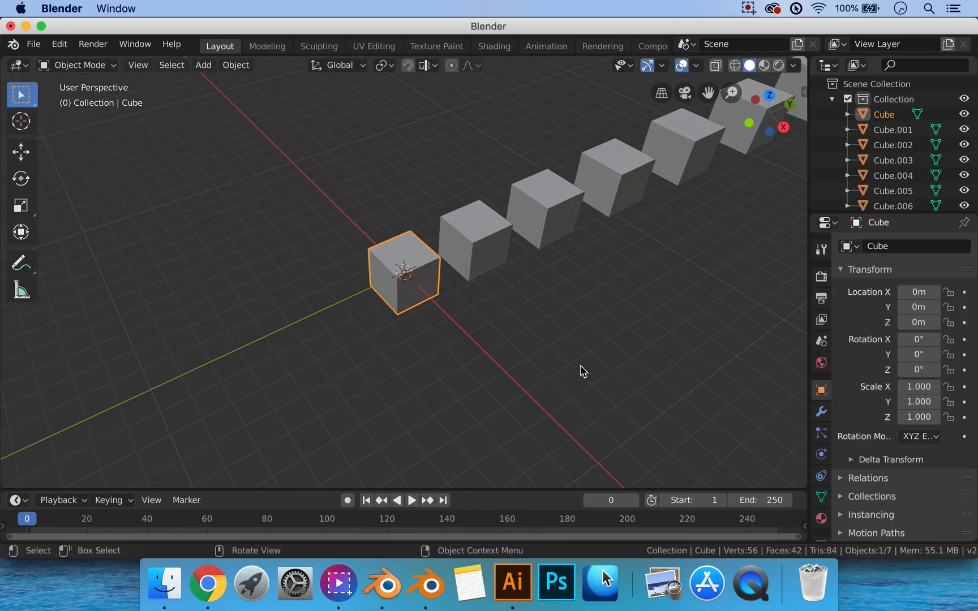
Step: Box-select the six duplicated cubes and delete them, keeping only the original at the origin
{"action": "middle_click_drag", "start_coordinate": [516, 245], "coordinate": [372, 256]}
{"action": "scroll", "coordinate": [496, 238], "scroll_direction": "down", "scroll_amount": 1}
{"action": "scroll", "coordinate": [380, 249], "scroll_direction": "down", "scroll_amount": 2}
{"action": "left_click_drag", "start_coordinate": [634, 334], "coordinate": [312, 170]}
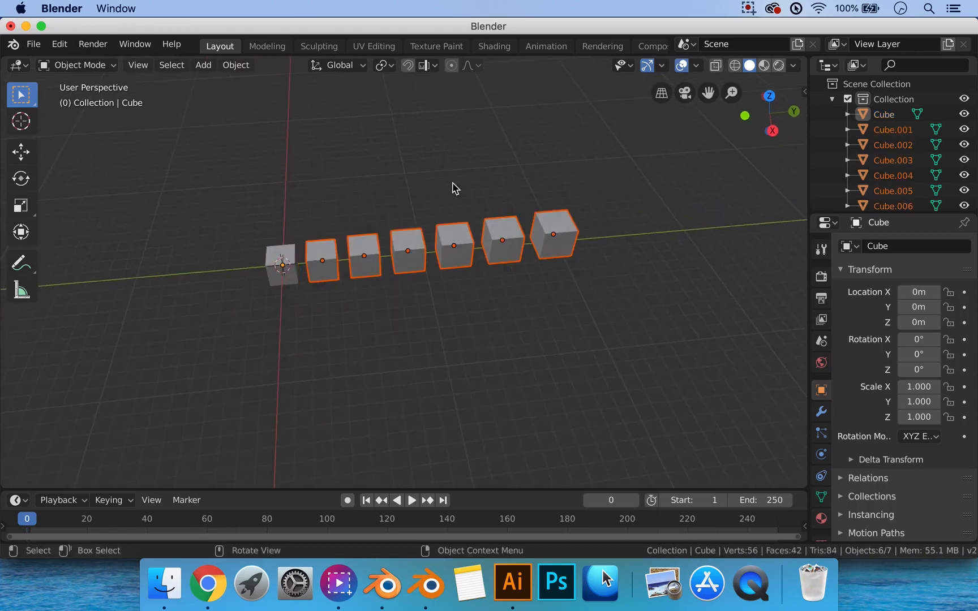
{"action": "key", "text": "x"}
{"action": "left_click", "coordinate": [454, 188]}
Step: Play the timeline twice, returning the playhead to frame 0 after each run
{"action": "key", "text": "space"}
{"action": "middle_click_drag", "start_coordinate": [210, 194], "coordinate": [328, 221]}
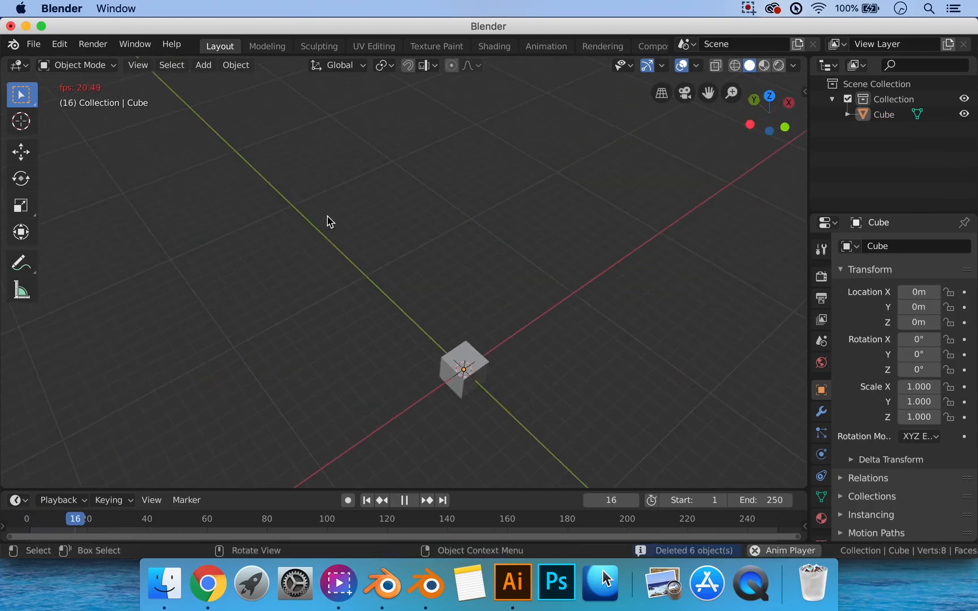
{"action": "key", "text": "space"}
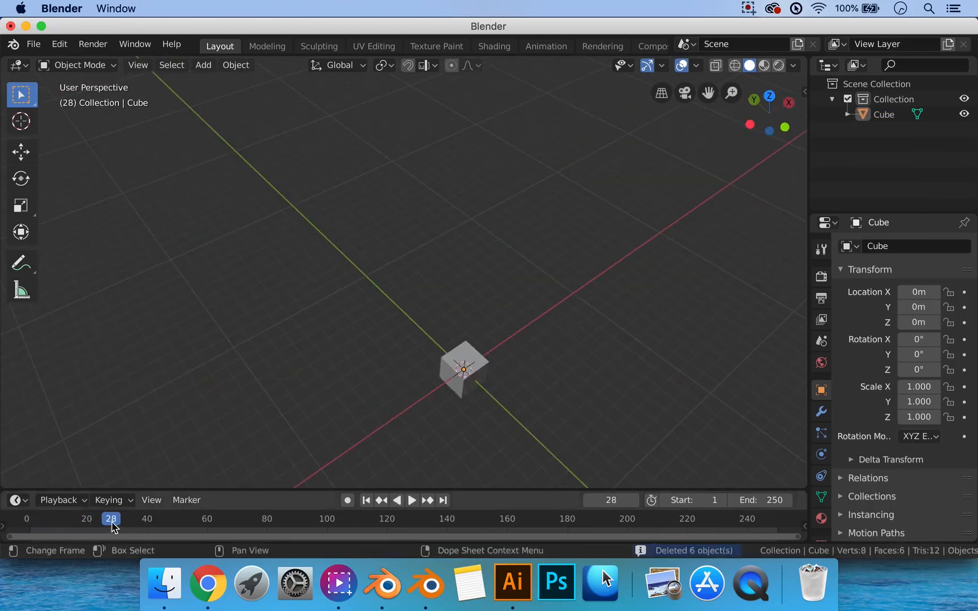
{"action": "left_click_drag", "start_coordinate": [113, 526], "coordinate": [25, 526]}
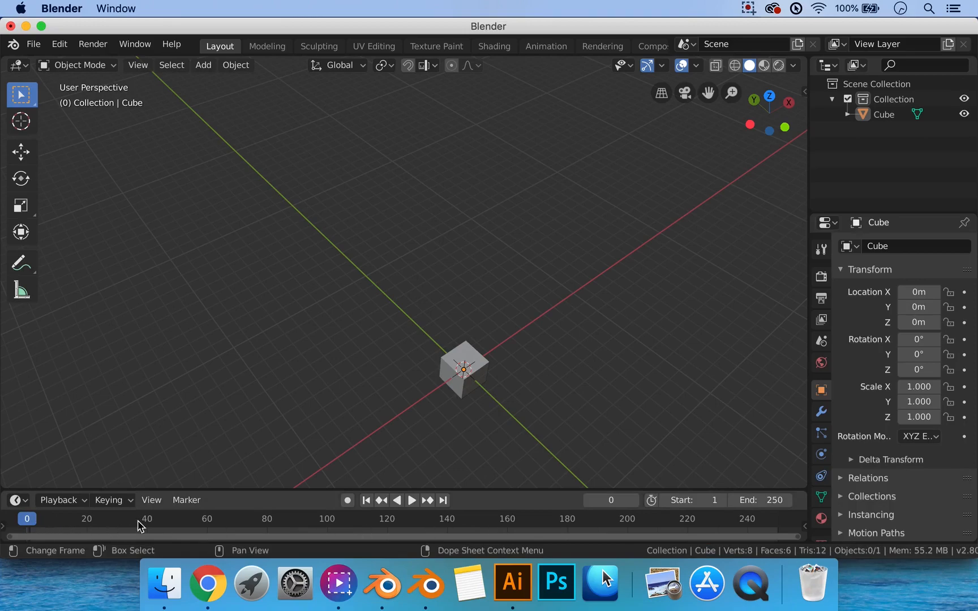
{"action": "middle_click_drag", "start_coordinate": [487, 417], "coordinate": [139, 465]}
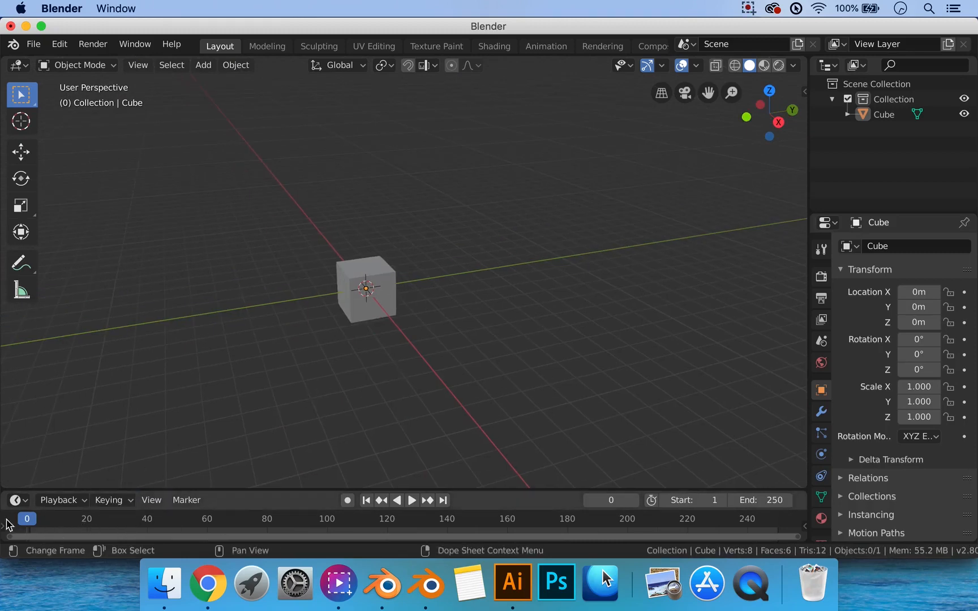
{"action": "key", "text": "space"}
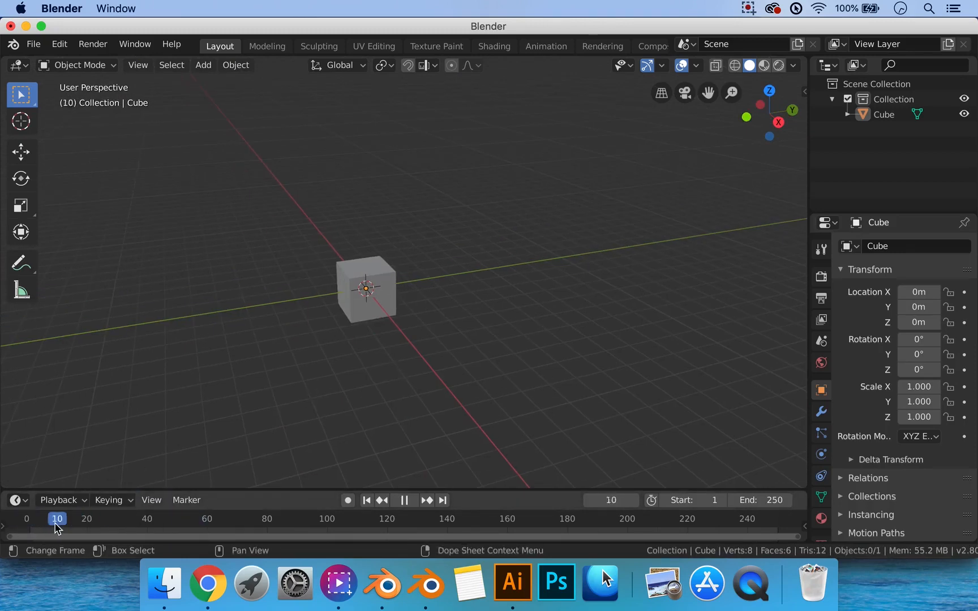
{"action": "left_click_drag", "start_coordinate": [57, 527], "coordinate": [8, 522]}
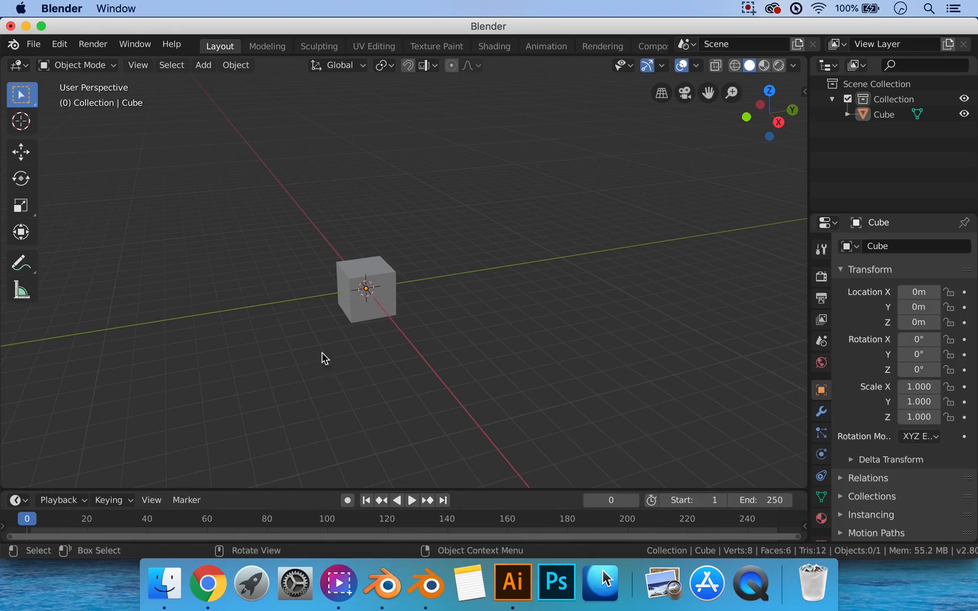
Step: Select the cube and enable the Move object gizmo in the viewport
{"action": "middle_click_drag", "start_coordinate": [322, 334], "coordinate": [386, 342], "text": "shift"}
{"action": "scroll", "coordinate": [451, 339], "scroll_direction": "up", "scroll_amount": 4}
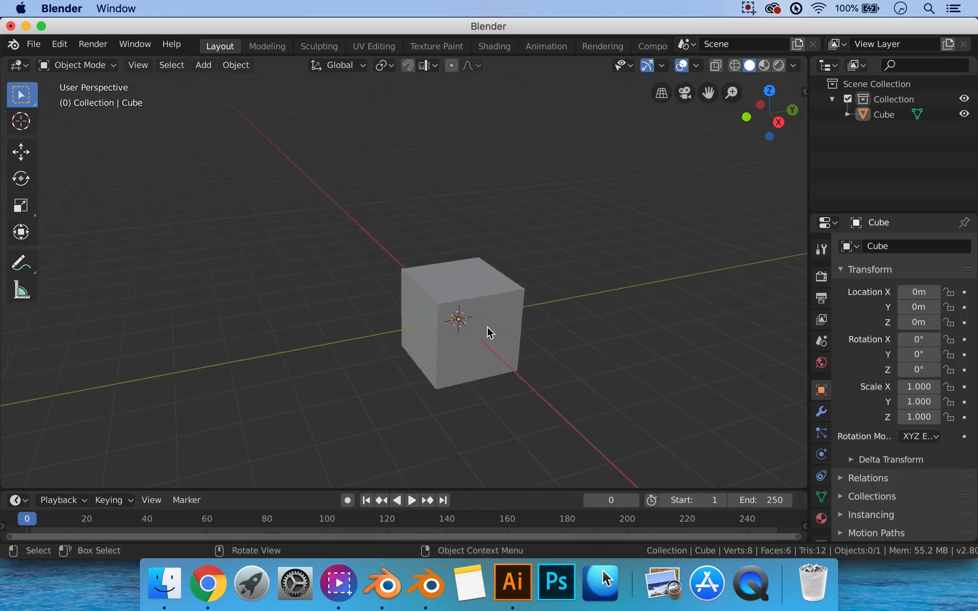
{"action": "left_click", "coordinate": [488, 333]}
{"action": "middle_click_drag", "start_coordinate": [538, 362], "coordinate": [500, 356], "text": "shift"}
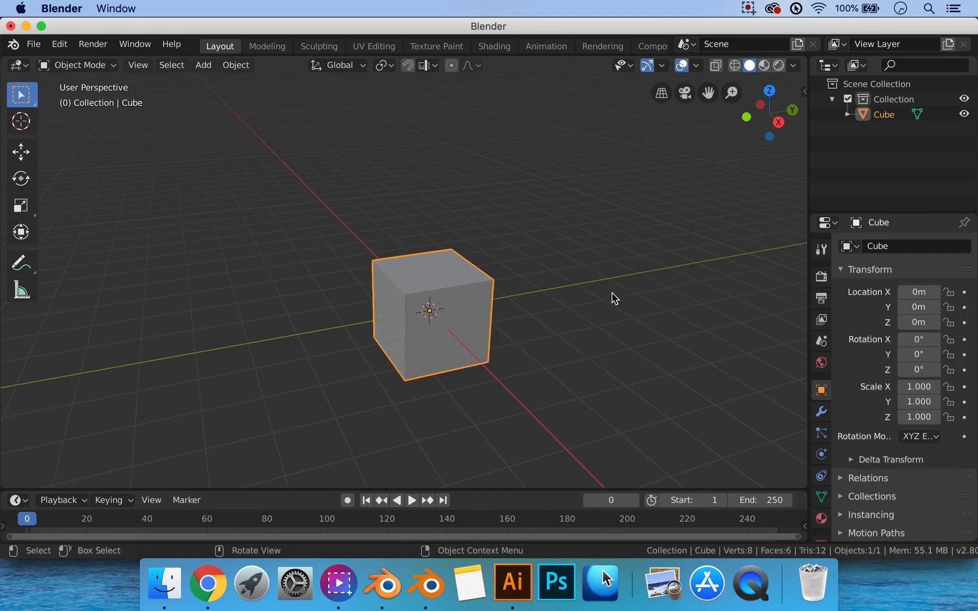
{"action": "left_click", "coordinate": [663, 65]}
{"action": "middle_click_drag", "start_coordinate": [511, 264], "coordinate": [448, 277], "text": "shift"}
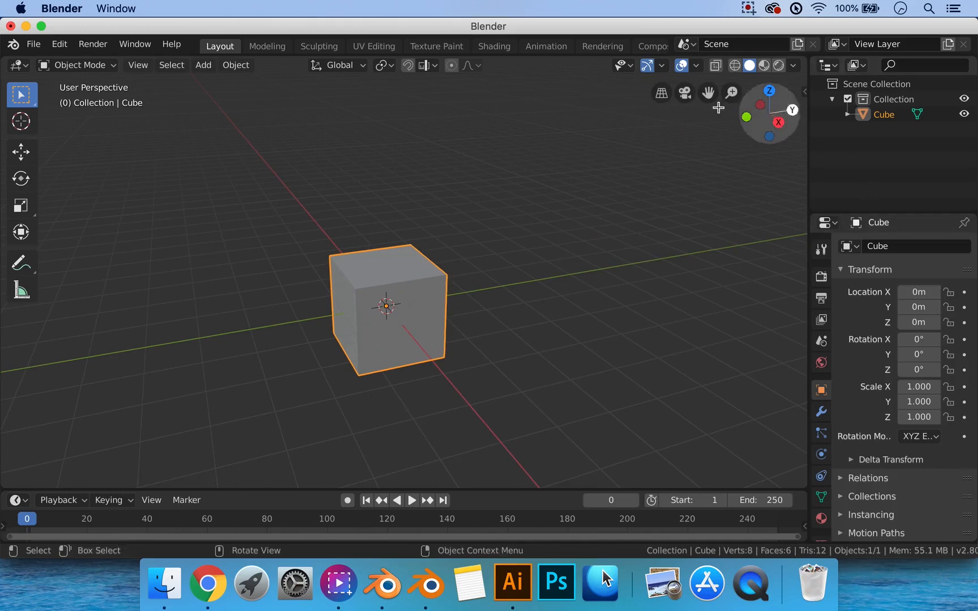
{"action": "left_click", "coordinate": [662, 66]}
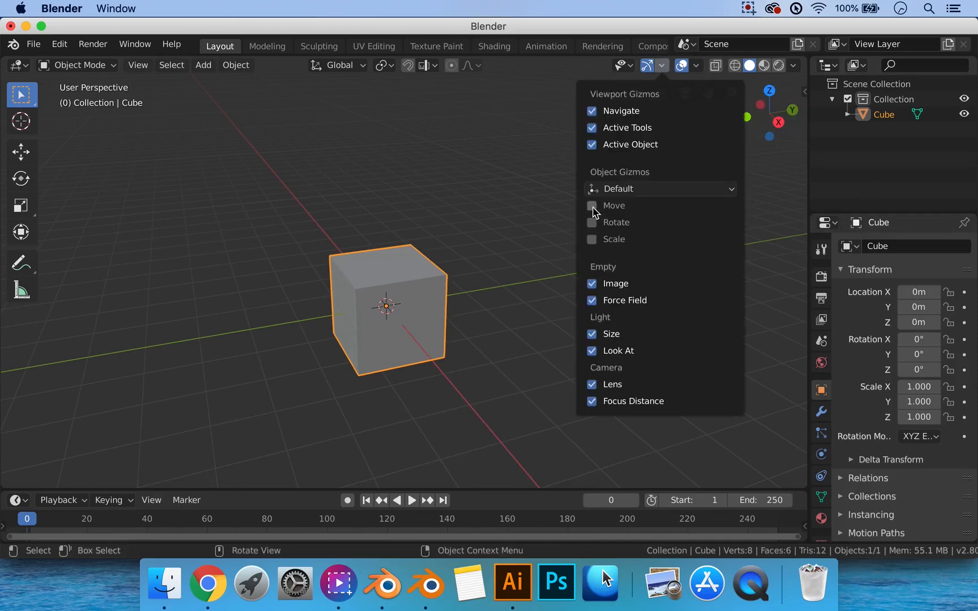
{"action": "left_click", "coordinate": [592, 207]}
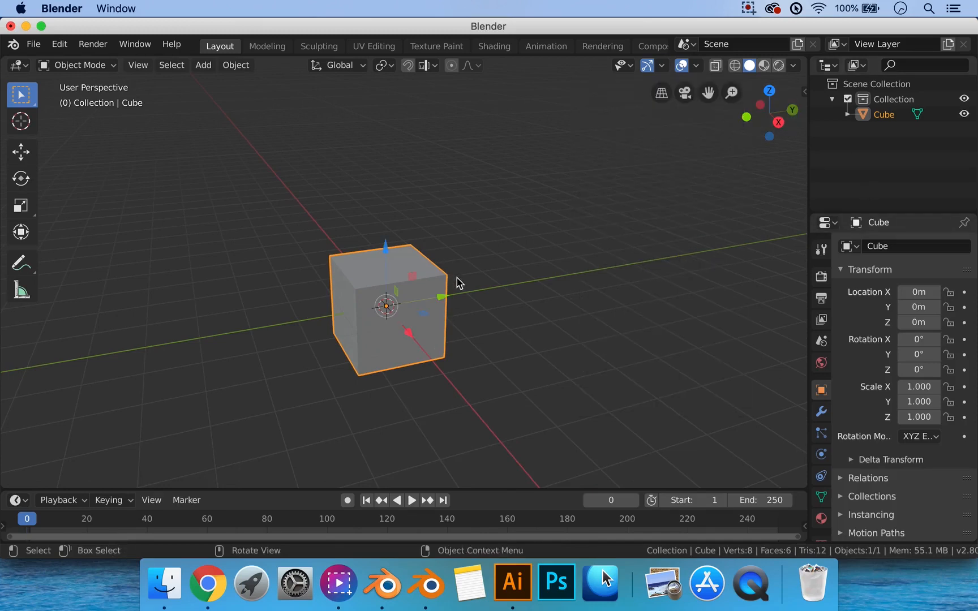
Step: Try moving the cube a short distance along the Y axis with its gizmo arrow and undo the move
{"action": "mouse_move", "coordinate": [453, 303]}
{"action": "middle_mouse_down"}
{"action": "mouse_move", "coordinate": [466, 303]}
{"action": "mouse_move", "coordinate": [450, 324]}
{"action": "middle_mouse_up"}
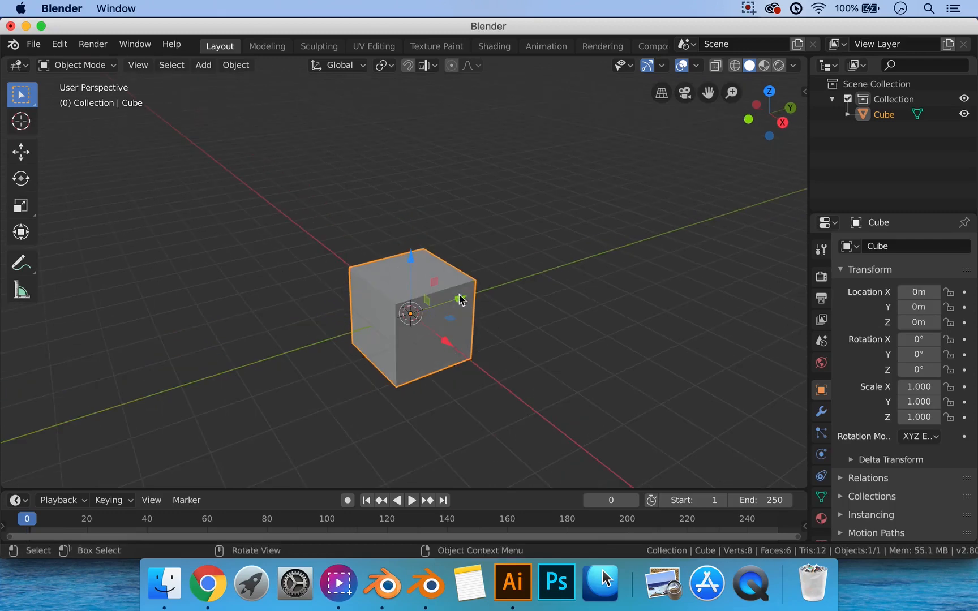
{"action": "mouse_move", "coordinate": [461, 304]}
{"action": "left_mouse_down"}
{"action": "mouse_move", "coordinate": [535, 276]}
{"action": "mouse_move", "coordinate": [405, 325]}
{"action": "mouse_move", "coordinate": [512, 290]}
{"action": "mouse_move", "coordinate": [476, 304]}
{"action": "left_mouse_up"}
{"action": "key", "text": "ctrl+z"}
Step: Enable the Rotate and Scale object gizmos as well, and turn both off again, keeping only Move
{"action": "left_click", "coordinate": [661, 66]}
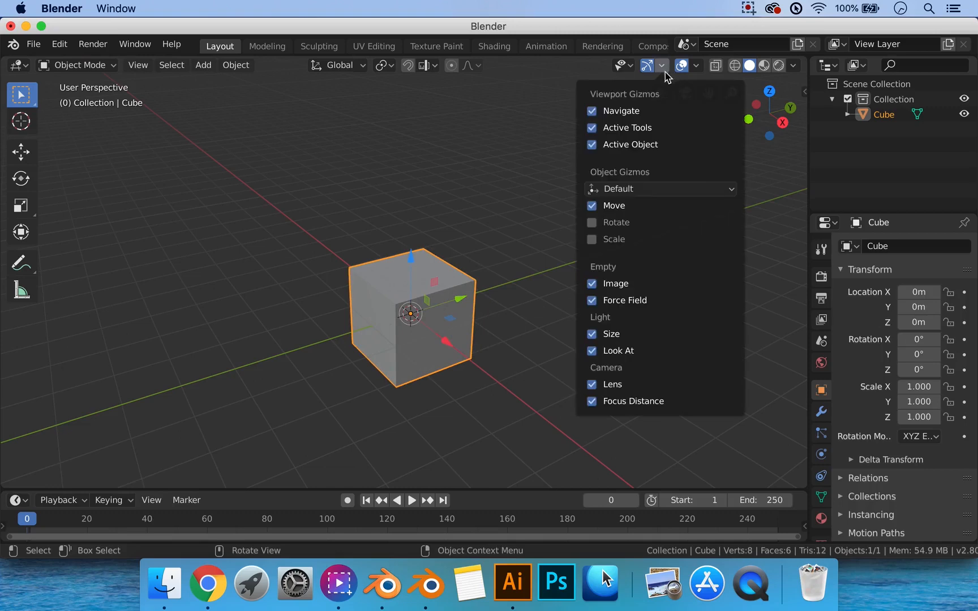
{"action": "left_click", "coordinate": [596, 224]}
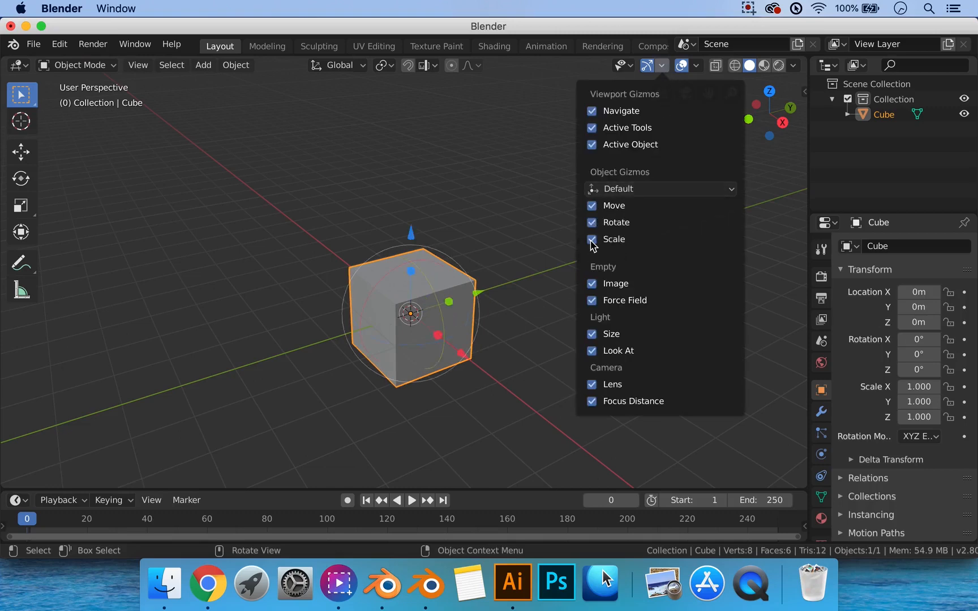
{"action": "left_click", "coordinate": [594, 224]}
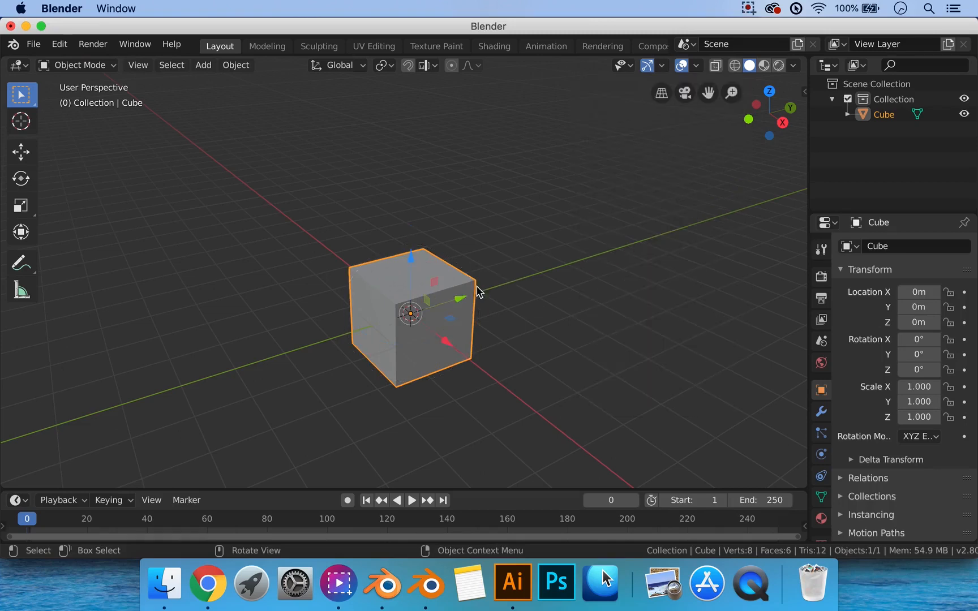
Step: Try moving the cube about 0.66 m in Y and 0.42 m in Z with the plane gizmo, and undo it
{"action": "left_click_drag", "start_coordinate": [436, 285], "coordinate": [460, 259]}
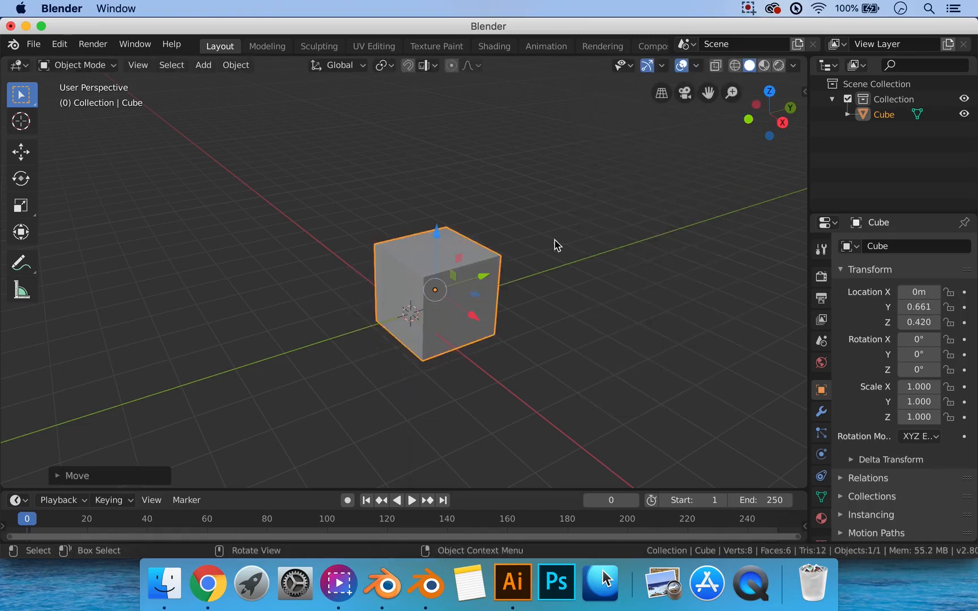
{"action": "key", "text": "ctrl+z"}
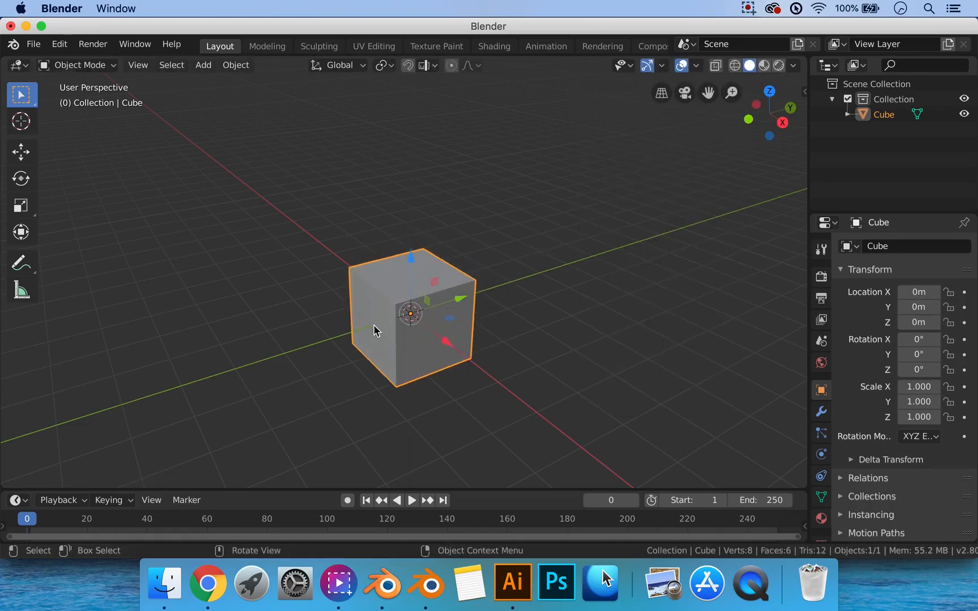
{"action": "middle_click_drag", "start_coordinate": [520, 290], "coordinate": [456, 312]}
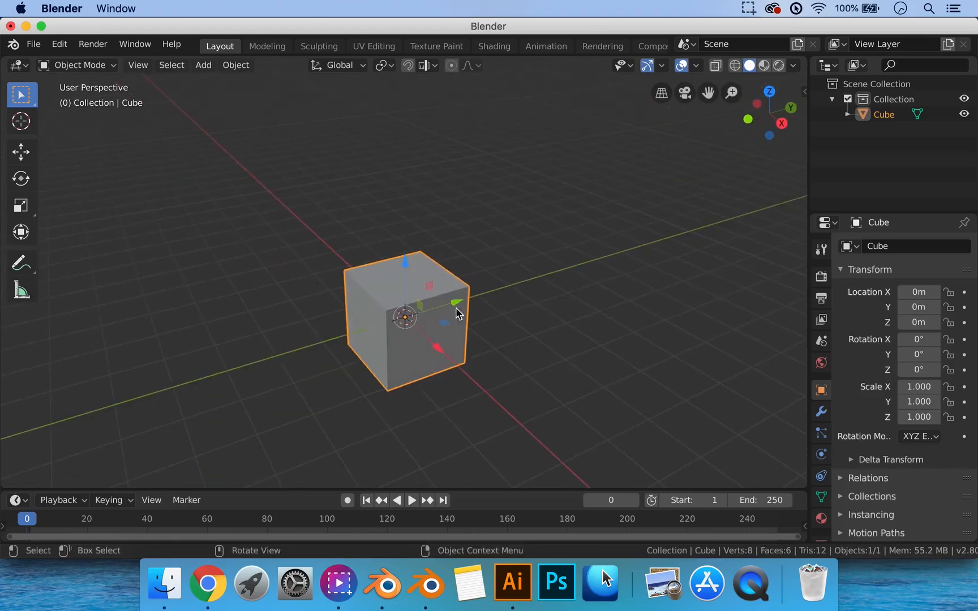
Step: Try rotating the cube freely by a few degrees with the Rotate command and undo the rotation
{"action": "left_click", "coordinate": [662, 65]}
{"action": "key", "text": "r"}
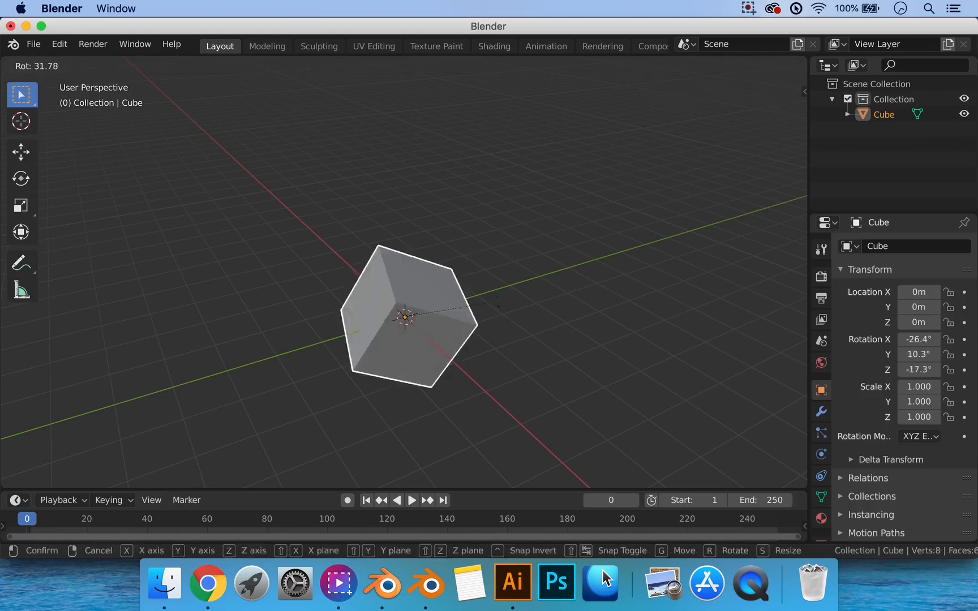
{"action": "left_click", "coordinate": [513, 249]}
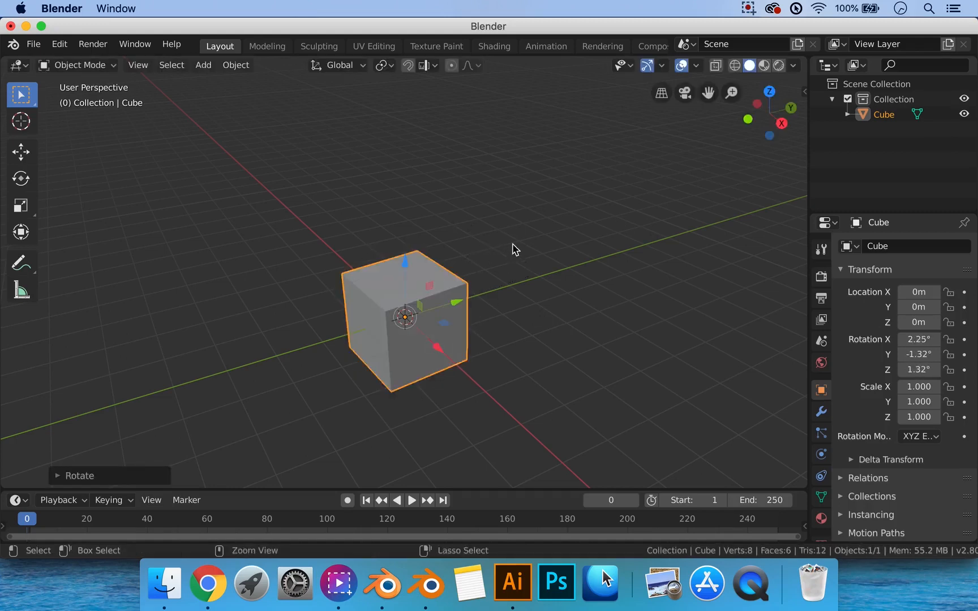
{"action": "key", "text": "super+z"}
{"action": "middle_click_drag", "start_coordinate": [497, 315], "coordinate": [518, 277]}
{"action": "scroll", "coordinate": [510, 312], "scroll_direction": "up", "scroll_amount": 3}
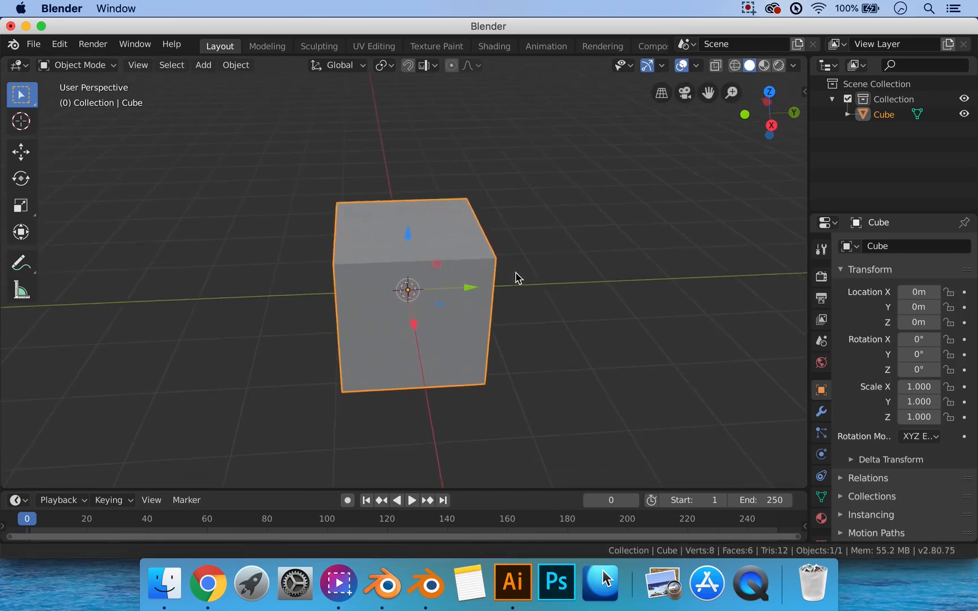
Step: Enable the Rotate object gizmo in addition to Move in the viewport
{"action": "middle_click_drag", "start_coordinate": [576, 286], "coordinate": [590, 289]}
{"action": "left_click", "coordinate": [662, 65]}
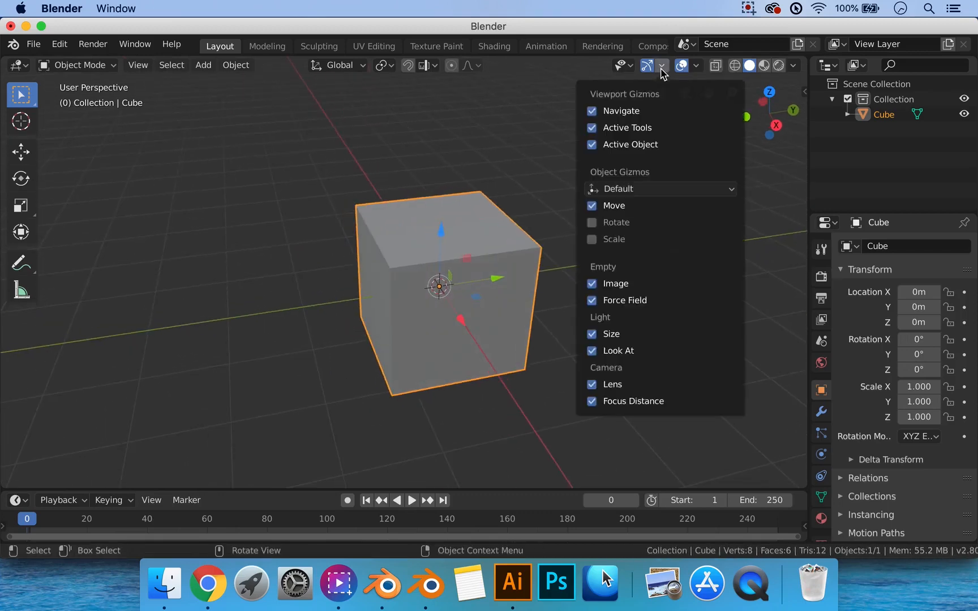
{"action": "left_click", "coordinate": [592, 222]}
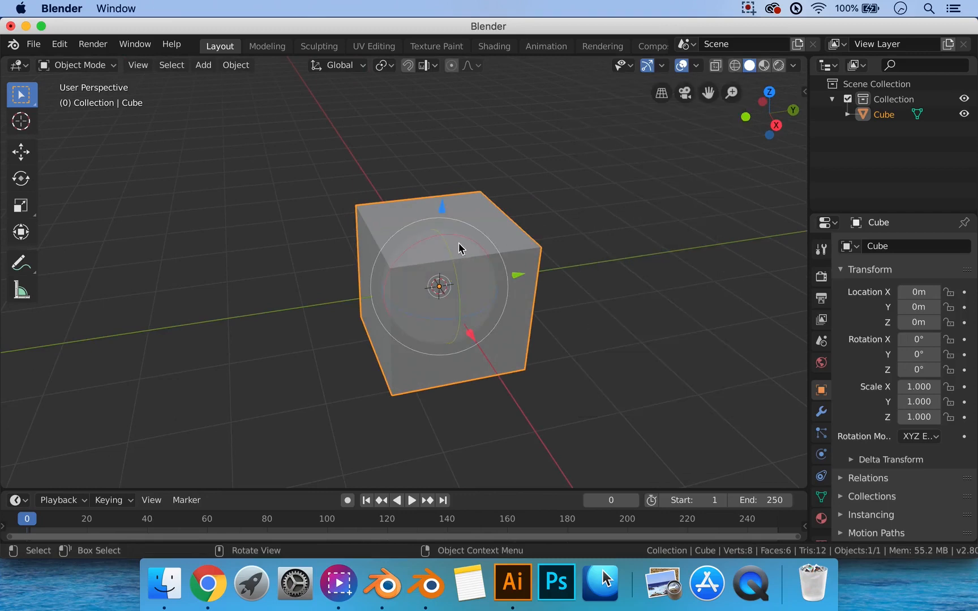
Step: Try rotating the cube with the coloured rings of its rotate gizmo and undo the rotations
{"action": "mouse_move", "coordinate": [461, 237]}
{"action": "left_mouse_down"}
{"action": "mouse_move", "coordinate": [488, 234]}
{"action": "mouse_move", "coordinate": [448, 227]}
{"action": "mouse_move", "coordinate": [396, 243]}
{"action": "mouse_move", "coordinate": [481, 235]}
{"action": "mouse_move", "coordinate": [463, 235]}
{"action": "left_mouse_up"}
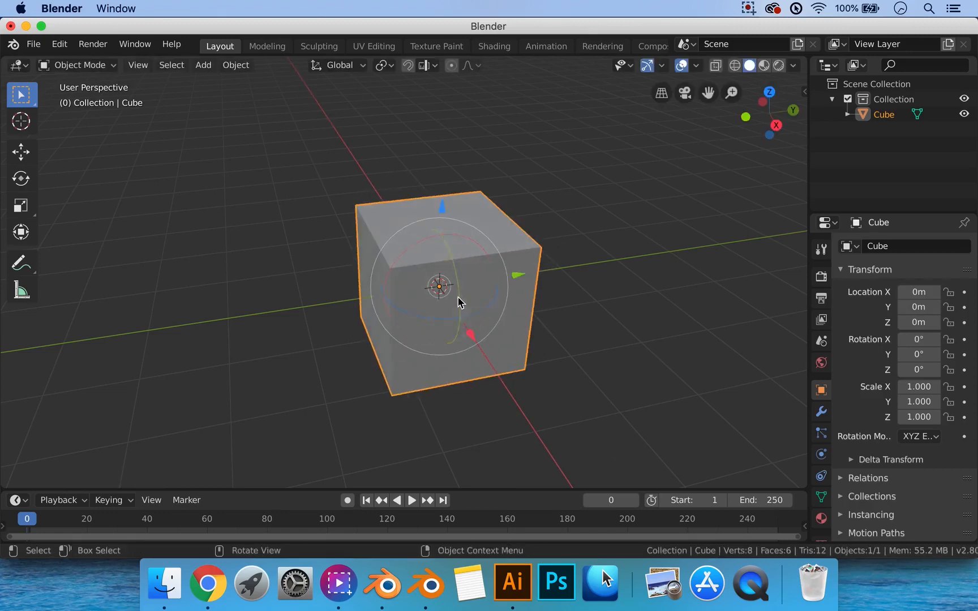
{"action": "left_click_drag", "start_coordinate": [458, 298], "coordinate": [460, 258]}
{"action": "key", "text": "super+z"}
{"action": "left_click_drag", "start_coordinate": [422, 322], "coordinate": [448, 323]}
{"action": "key", "text": "super+z"}
Step: Box-select the cube in Object Mode, deselect it, and select it again
{"action": "middle_click_drag", "start_coordinate": [605, 286], "coordinate": [548, 296]}
{"action": "scroll", "coordinate": [542, 285], "scroll_direction": "down", "scroll_amount": 2}
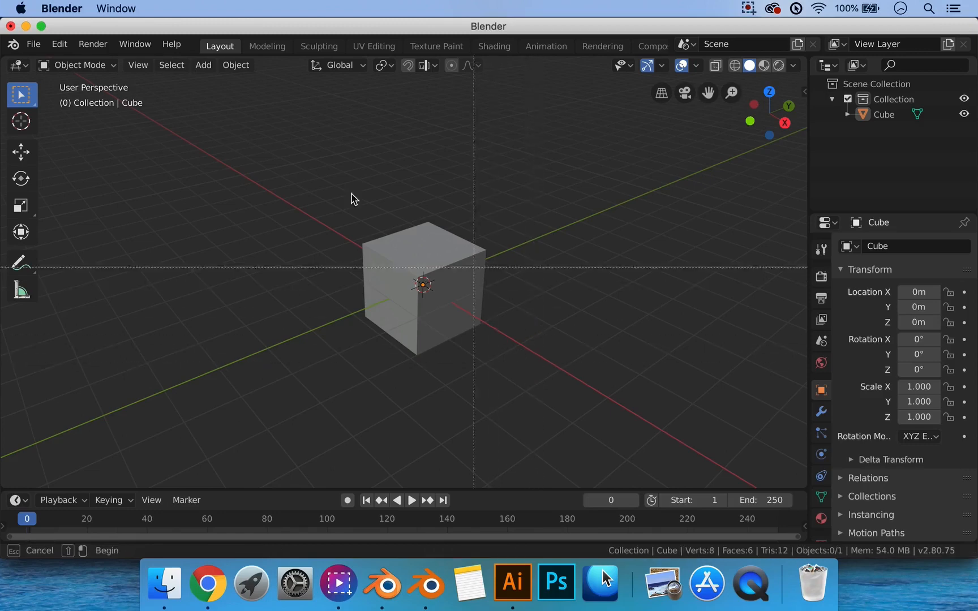
{"action": "left_click_drag", "start_coordinate": [275, 124], "coordinate": [593, 399]}
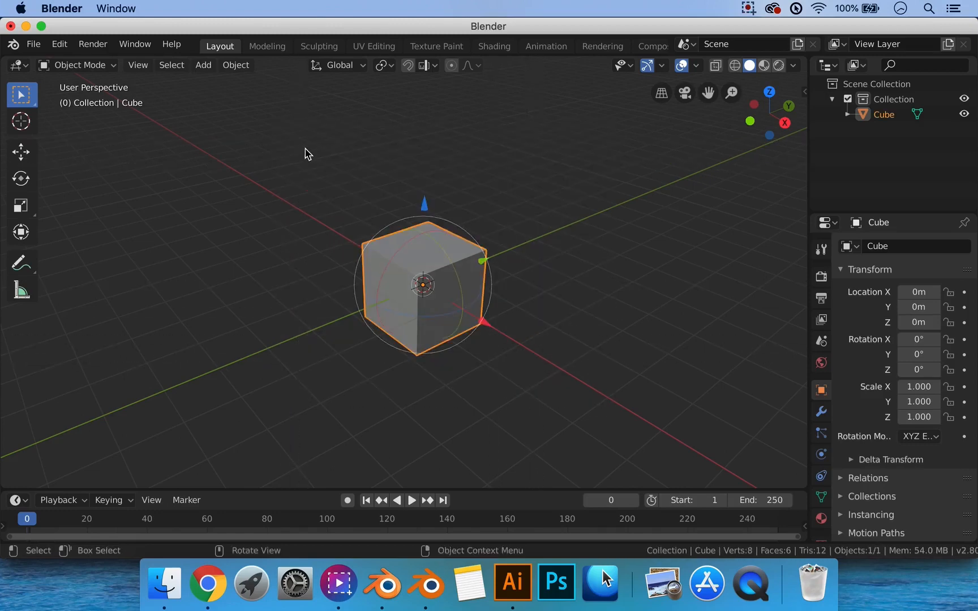
{"action": "left_click", "coordinate": [344, 199]}
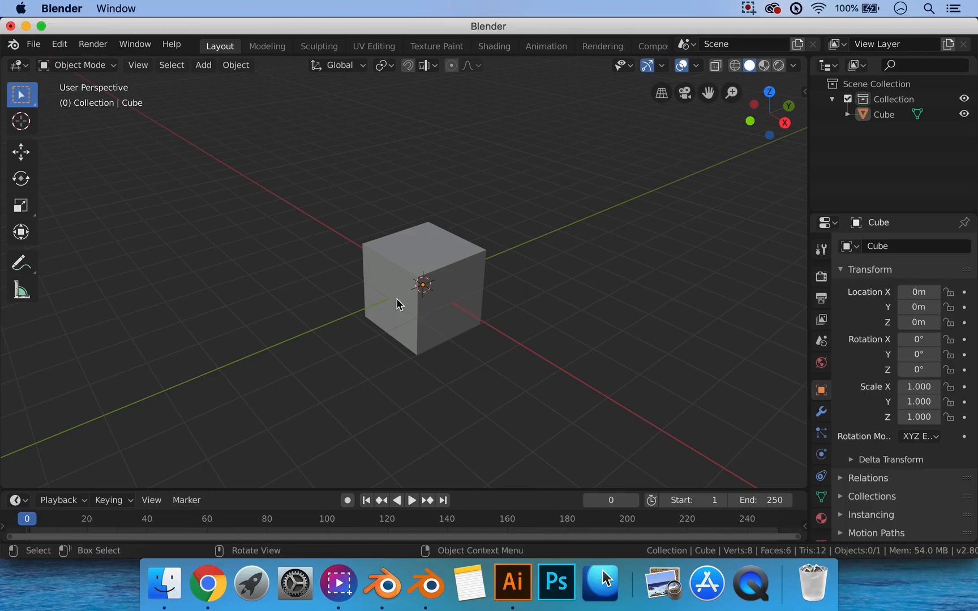
{"action": "left_click_drag", "start_coordinate": [309, 158], "coordinate": [574, 367]}
{"action": "left_click", "coordinate": [480, 320]}
Step: Enter Edit Mode on the cube and practise box-selecting its upper vertices, clearing the selection after each try
{"action": "key", "text": "Tab"}
{"action": "left_click", "coordinate": [611, 275]}
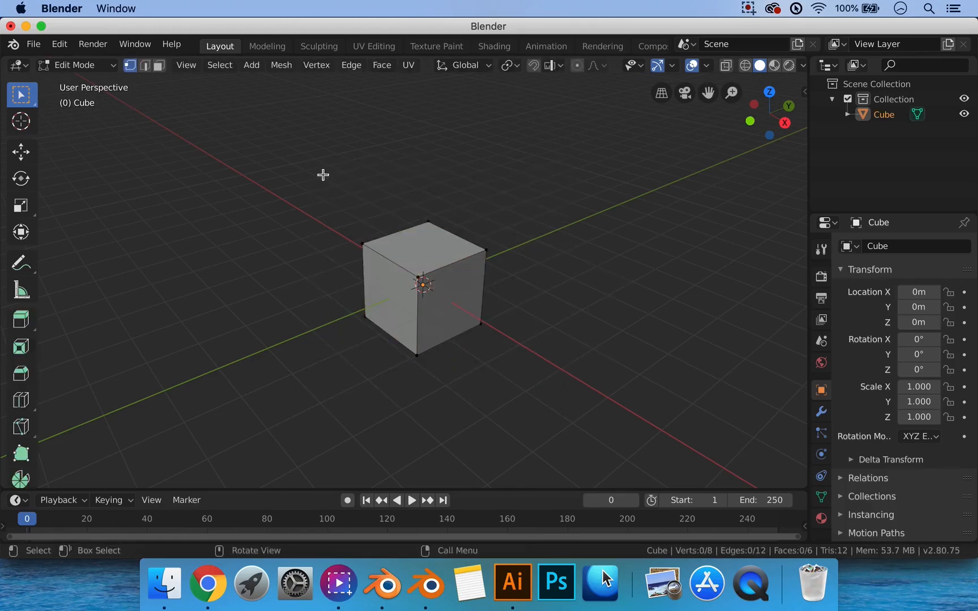
{"action": "left_click_drag", "start_coordinate": [316, 167], "coordinate": [537, 285]}
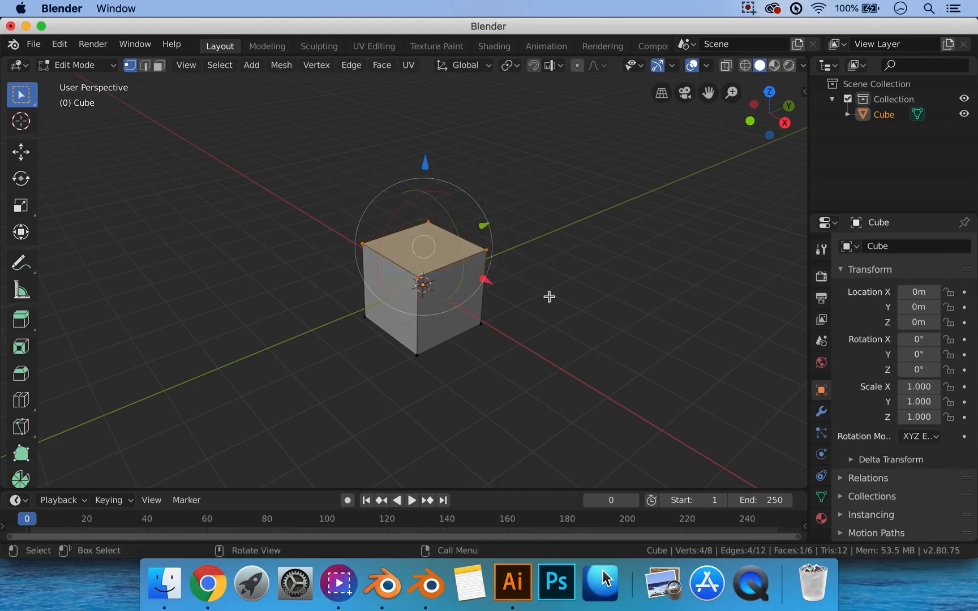
{"action": "left_click", "coordinate": [547, 297]}
{"action": "left_click_drag", "start_coordinate": [308, 151], "coordinate": [537, 289]}
{"action": "left_click", "coordinate": [535, 250]}
{"action": "left_click_drag", "start_coordinate": [352, 173], "coordinate": [536, 300]}
{"action": "left_click", "coordinate": [575, 272]}
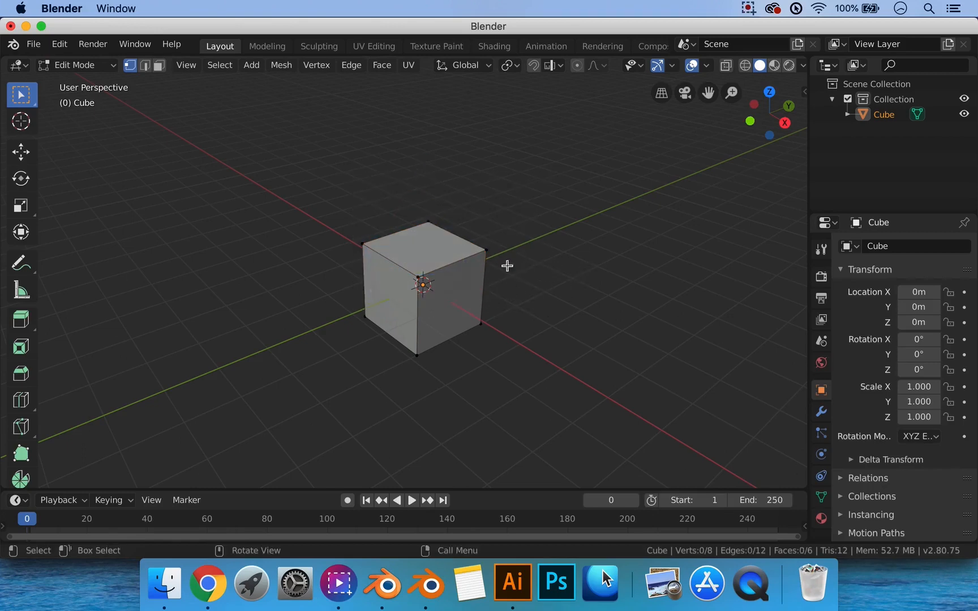
Step: Select some of the cube's top vertices individually and add more by painting over them with Circle Select
{"action": "middle_click_drag", "start_coordinate": [519, 258], "coordinate": [499, 264]}
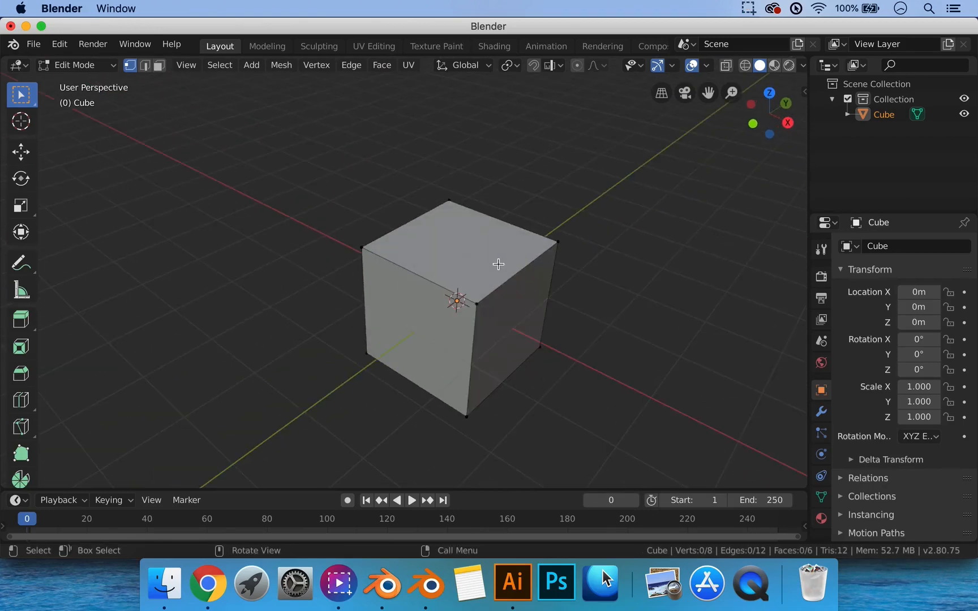
{"action": "left_click", "coordinate": [363, 249]}
{"action": "left_click", "coordinate": [449, 201], "text": "shift"}
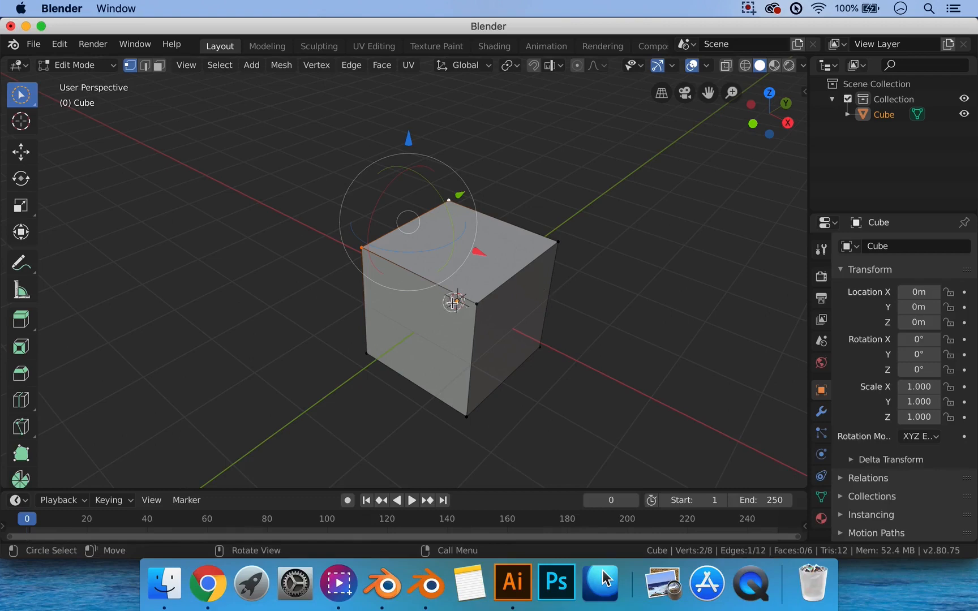
{"action": "left_click", "coordinate": [477, 303]}
{"action": "key", "text": "c"}
{"action": "mouse_move", "coordinate": [549, 256]}
{"action": "left_mouse_down"}
{"action": "mouse_move", "coordinate": [500, 218]}
{"action": "mouse_move", "coordinate": [451, 208]}
{"action": "mouse_move", "coordinate": [412, 216]}
{"action": "mouse_move", "coordinate": [364, 251]}
{"action": "mouse_move", "coordinate": [441, 296]}
{"action": "mouse_move", "coordinate": [483, 338]}
{"action": "mouse_move", "coordinate": [461, 419]}
{"action": "mouse_move", "coordinate": [371, 341]}
{"action": "mouse_move", "coordinate": [499, 249]}
{"action": "mouse_move", "coordinate": [550, 371]}
{"action": "mouse_move", "coordinate": [543, 349]}
{"action": "mouse_move", "coordinate": [622, 348]}
{"action": "left_mouse_up"}
{"action": "key", "text": "Escape"}
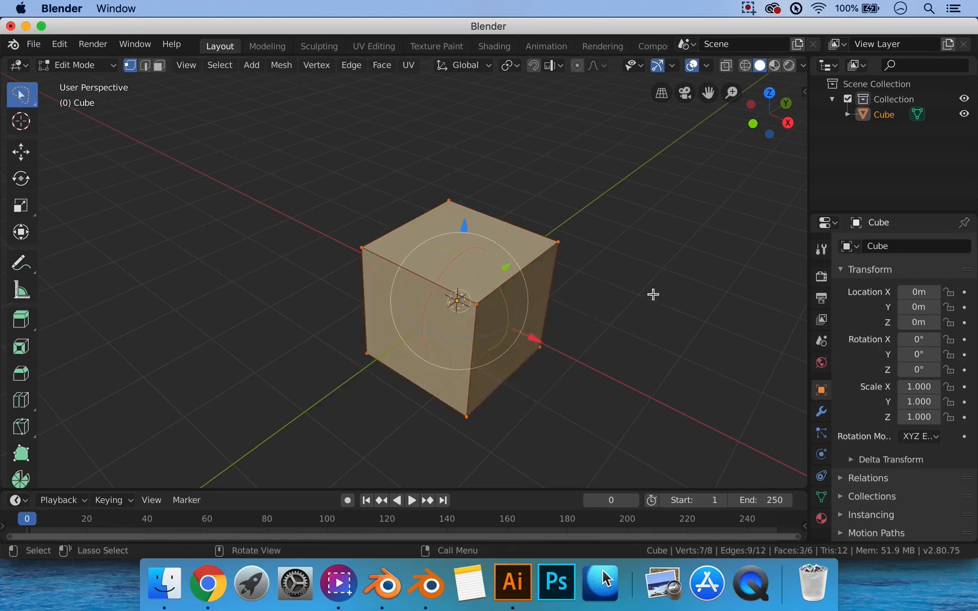
Step: Select all of the cube's vertices and clear the selection
{"action": "key", "text": "a"}
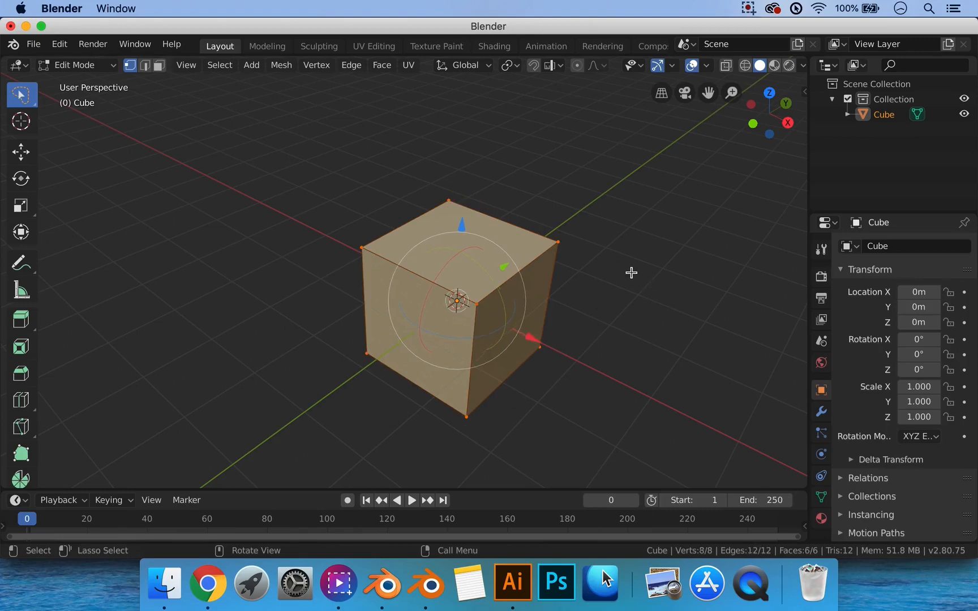
{"action": "key", "text": "alt+a"}
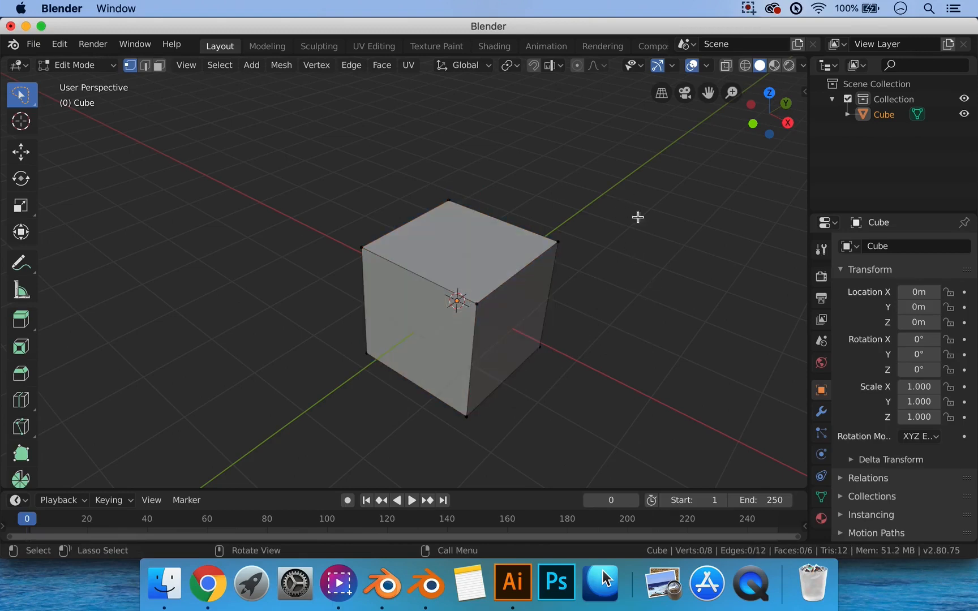
Step: Select the two vertices of the top face's far-left edge and try merging them by distance
{"action": "middle_click_drag", "start_coordinate": [582, 234], "coordinate": [473, 296]}
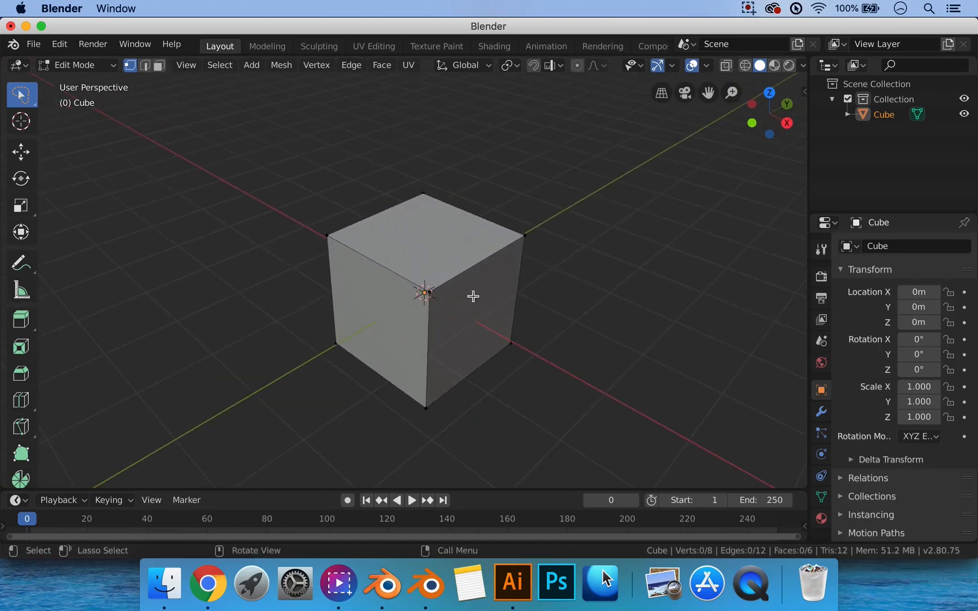
{"action": "left_click", "coordinate": [325, 235]}
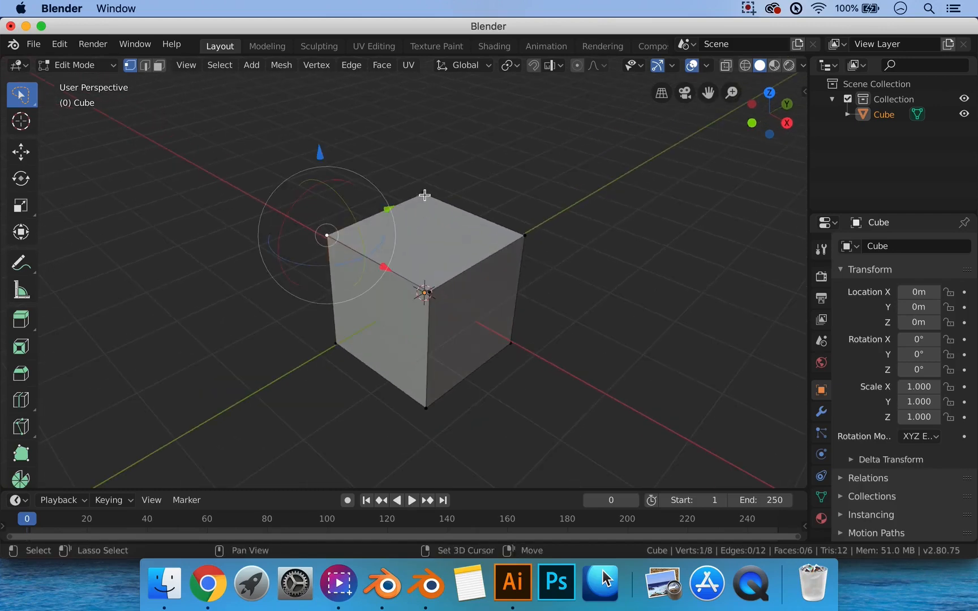
{"action": "left_click", "coordinate": [425, 194], "text": "shift"}
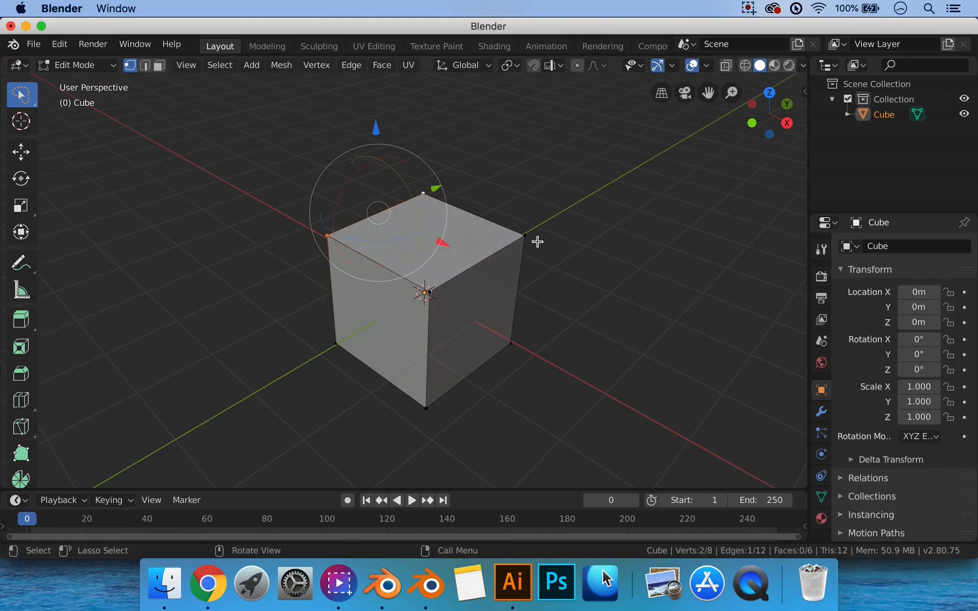
{"action": "right_click", "coordinate": [572, 235]}
{"action": "right_click", "coordinate": [129, 184]}
{"action": "right_click", "coordinate": [185, 213]}
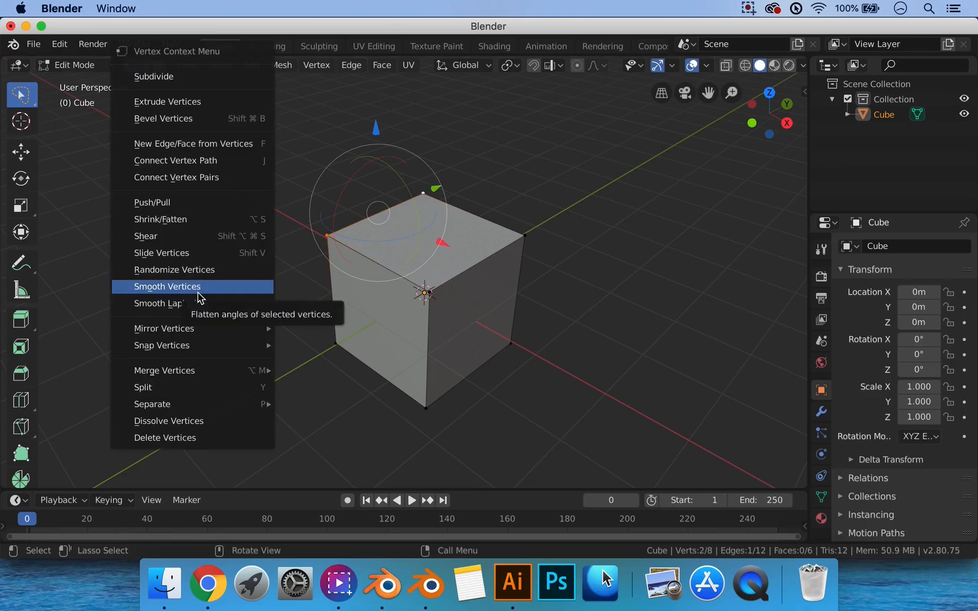
{"action": "mouse_move", "coordinate": [219, 376]}
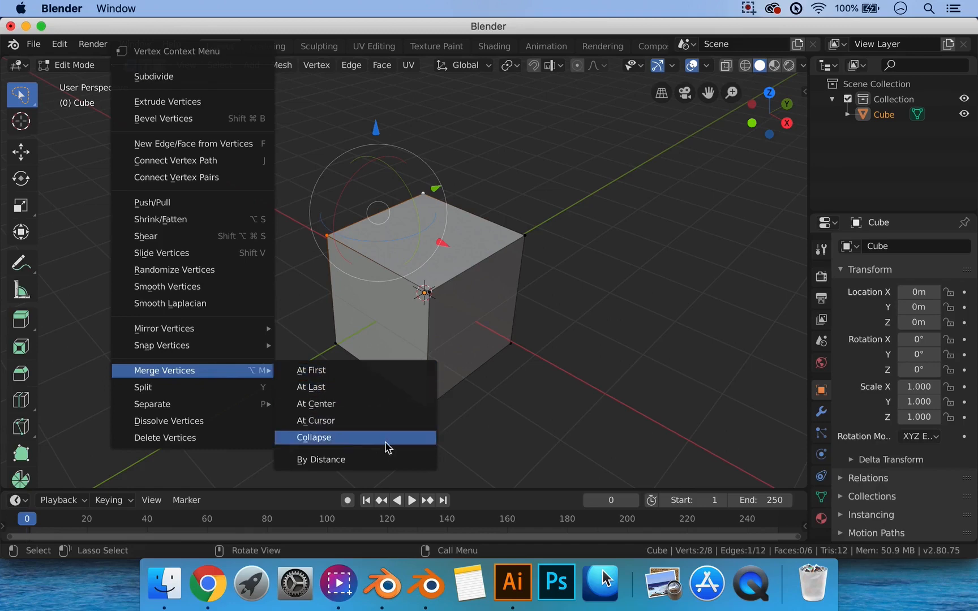
{"action": "left_click", "coordinate": [321, 459]}
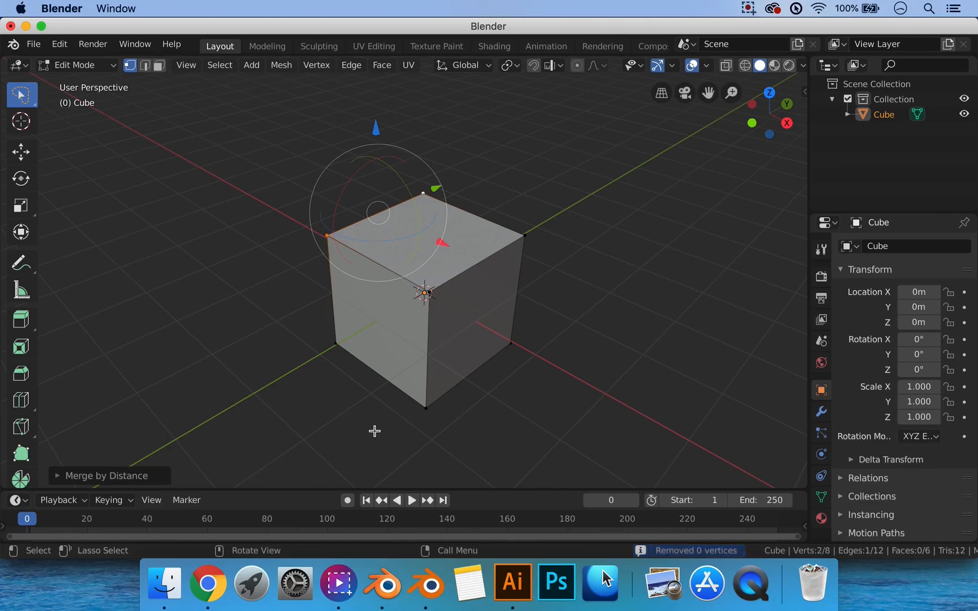
Step: Set the merge distance to 1 m and raise it in small increments to 1.03 m
{"action": "left_click", "coordinate": [109, 479]}
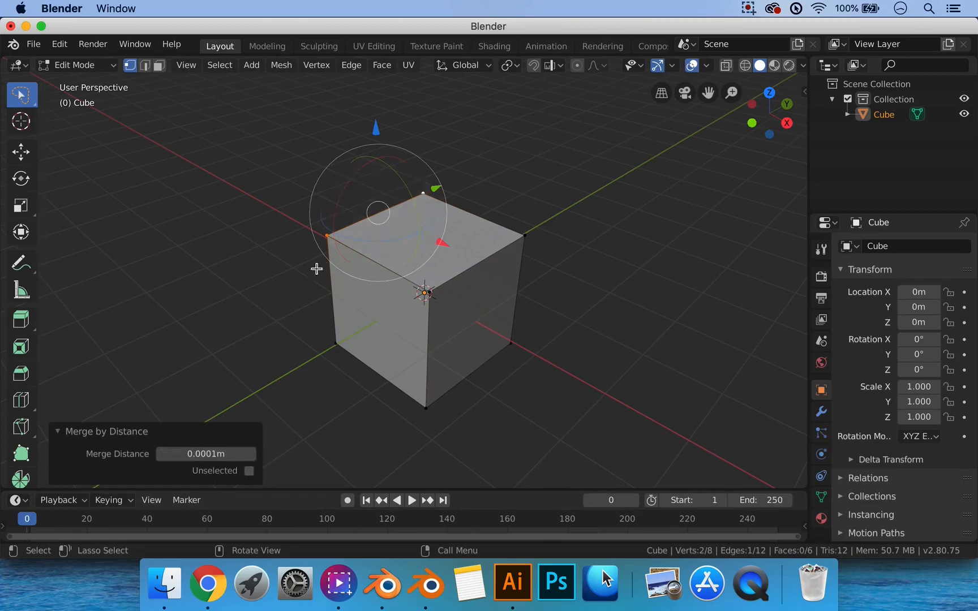
{"action": "left_click", "coordinate": [238, 454]}
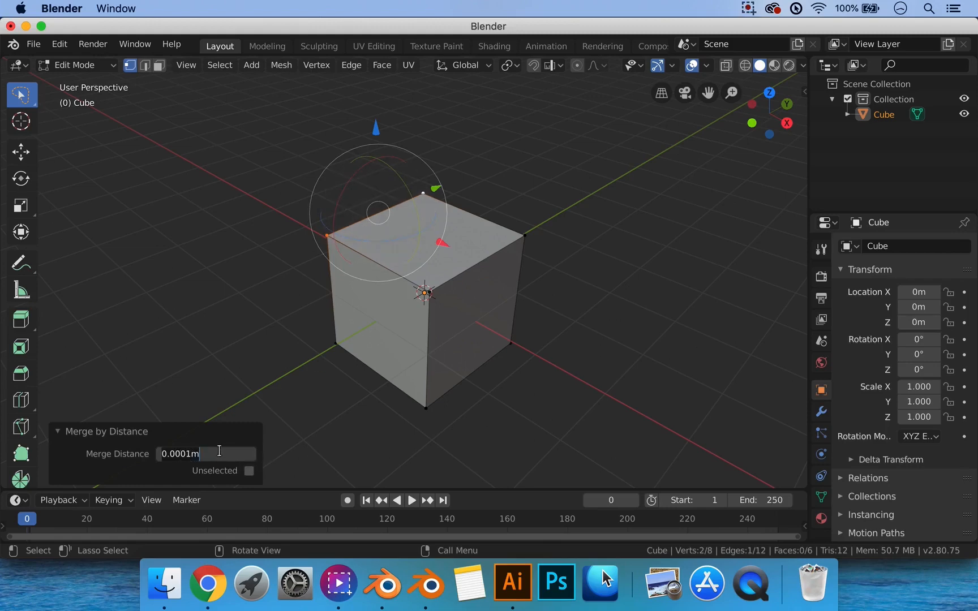
{"action": "key", "text": "ctrl+a"}
{"action": "type", "text": "1"}
{"action": "key", "text": "Return"}
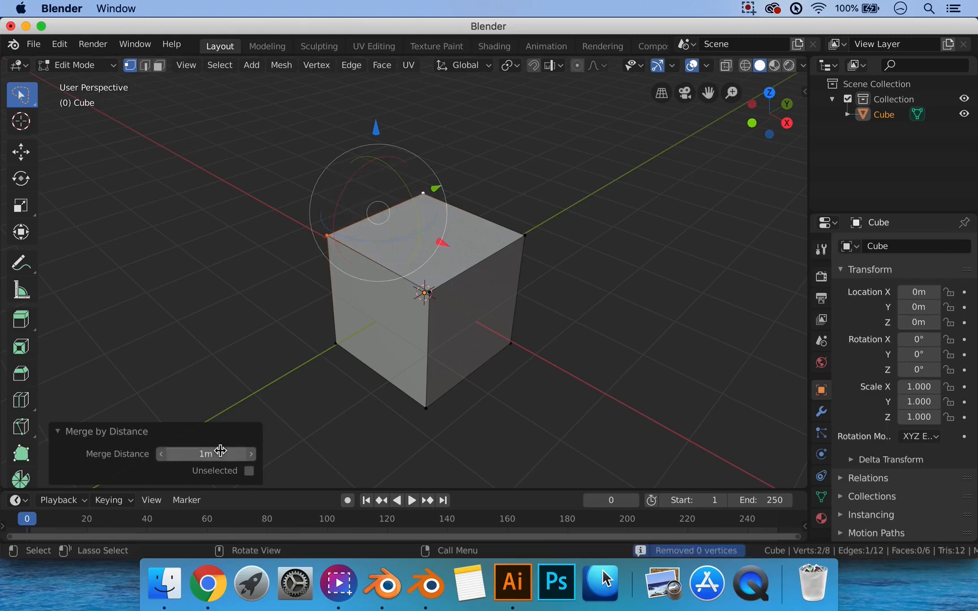
{"action": "left_click", "coordinate": [252, 455]}
{"action": "left_click", "coordinate": [252, 455]}
{"action": "left_click", "coordinate": [251, 455]}
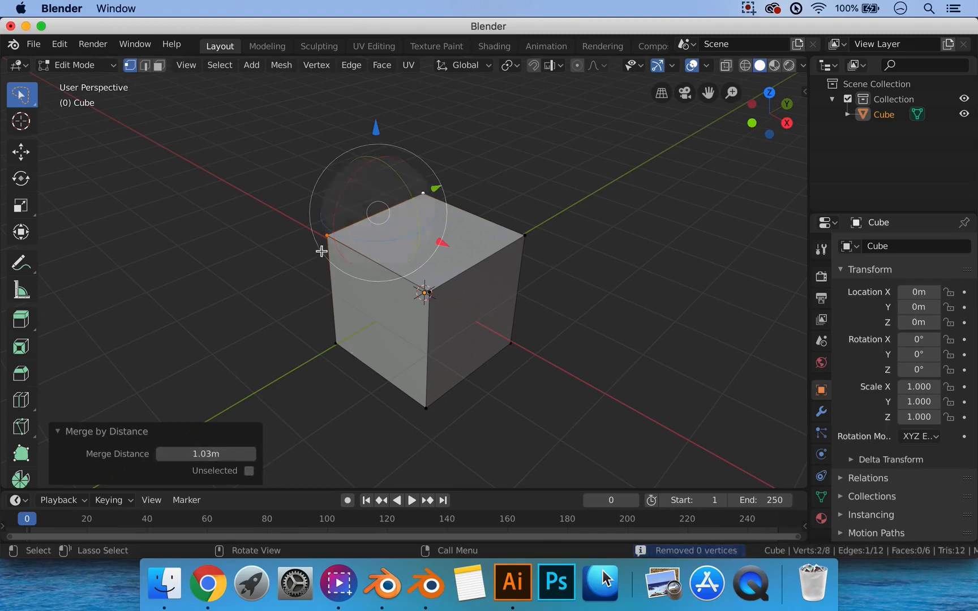
Step: Try a merge distance of 10 m on the two vertices, inspect the shape from above, and undo the merge
{"action": "left_click", "coordinate": [226, 455]}
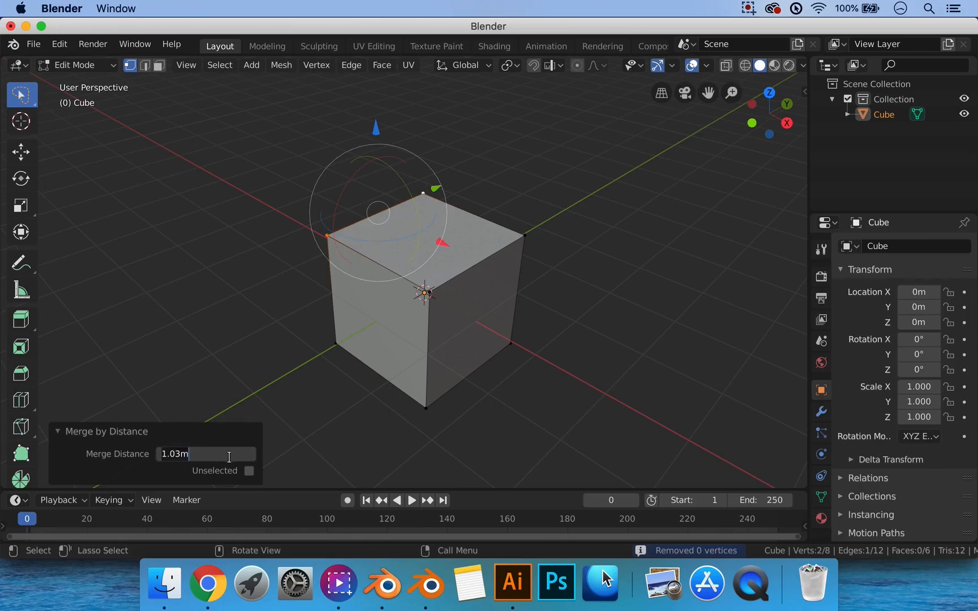
{"action": "type", "text": "10"}
{"action": "key", "text": "Return"}
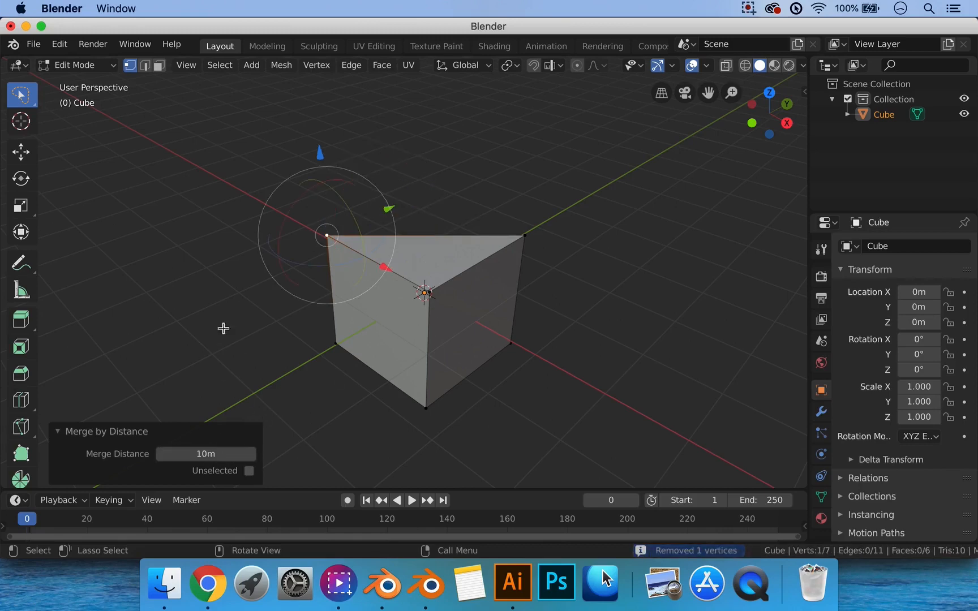
{"action": "middle_click_drag", "start_coordinate": [492, 356], "coordinate": [380, 326]}
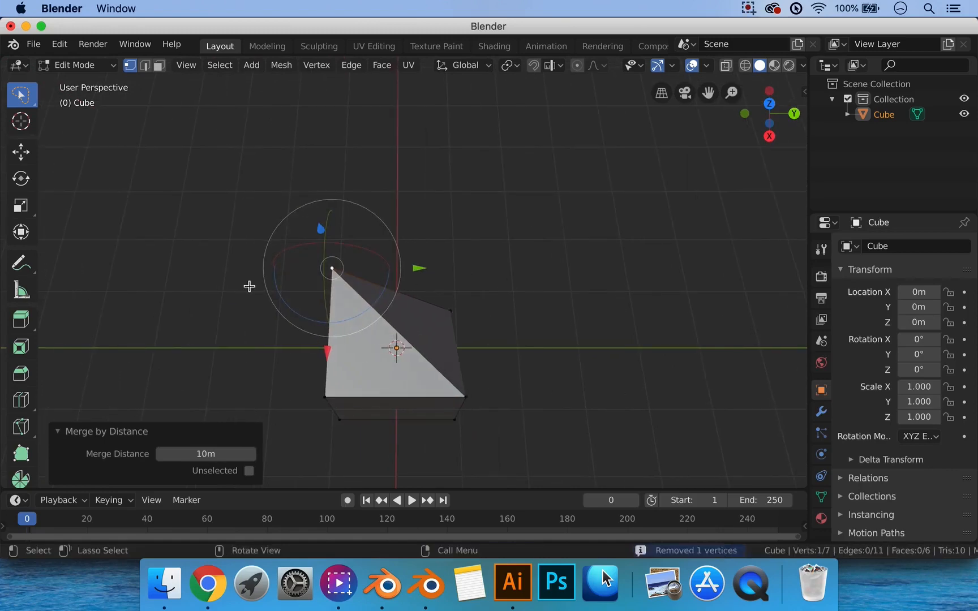
{"action": "key", "text": "super+z"}
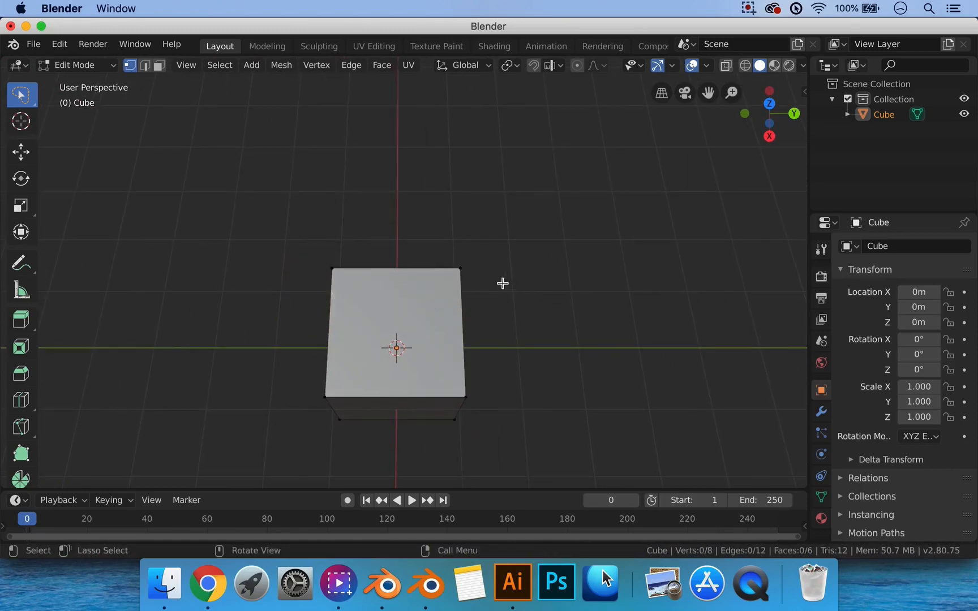
Step: Select the two rear vertices of the cube's top face and scale them together by a factor of about 0.074
{"action": "left_click", "coordinate": [459, 269]}
{"action": "left_click", "coordinate": [332, 269], "text": "shift"}
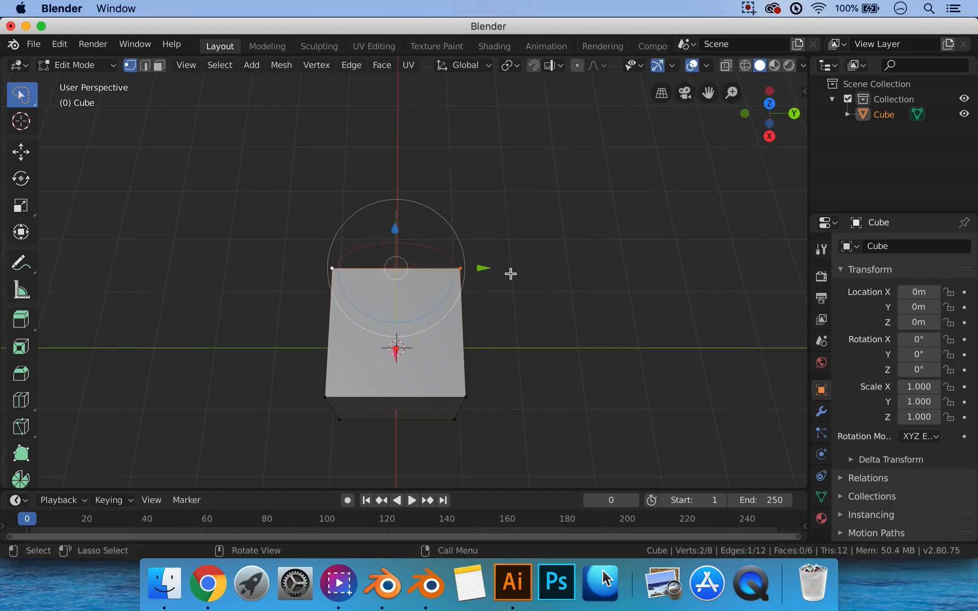
{"action": "key", "text": "s"}
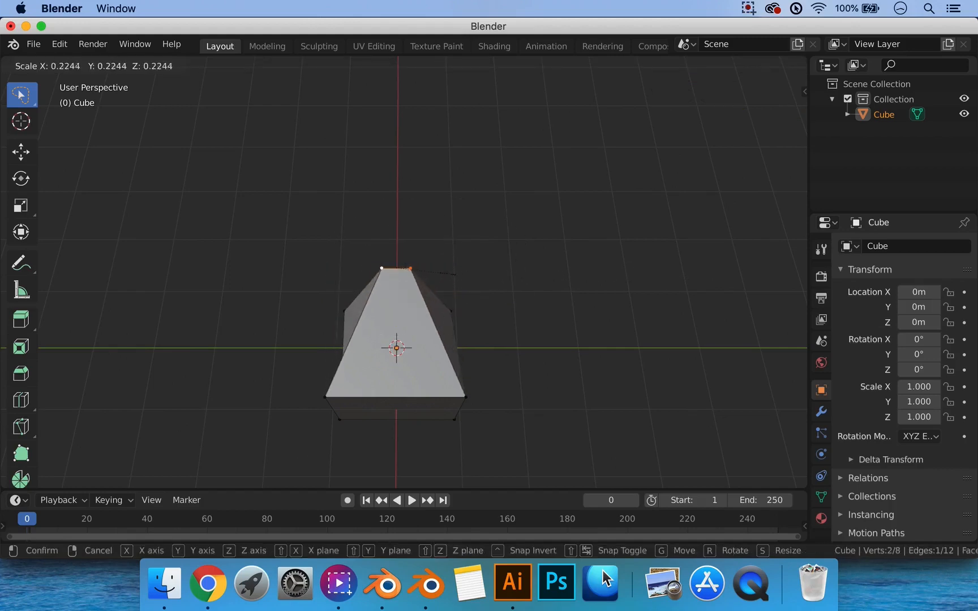
{"action": "left_click", "coordinate": [445, 286]}
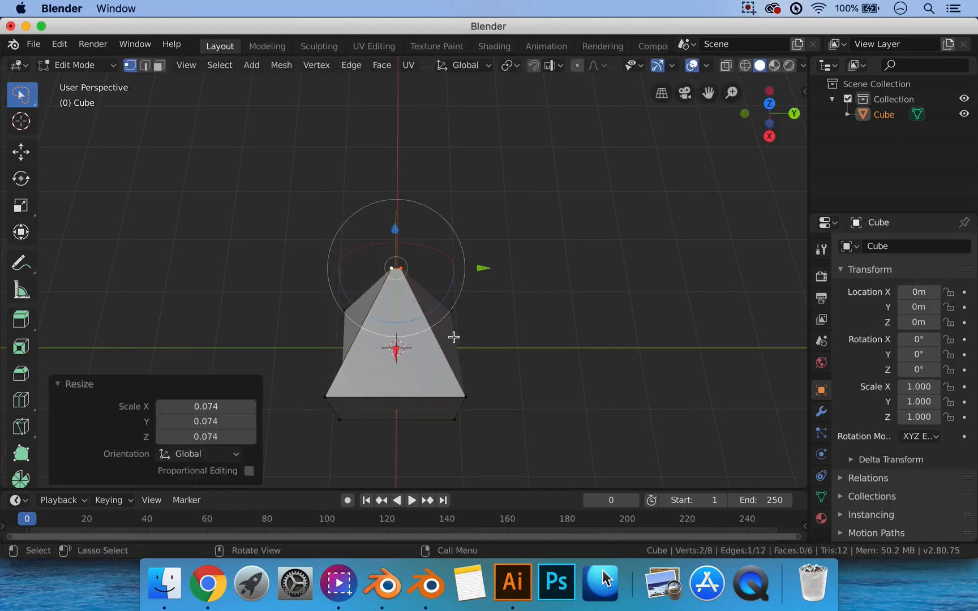
{"action": "left_click", "coordinate": [57, 386]}
{"action": "left_click", "coordinate": [58, 477]}
Step: Try merging the two scaled-together vertices by distance, setting the merge distance to 0.01 m and raising it to 0.05 m
{"action": "right_click", "coordinate": [540, 287]}
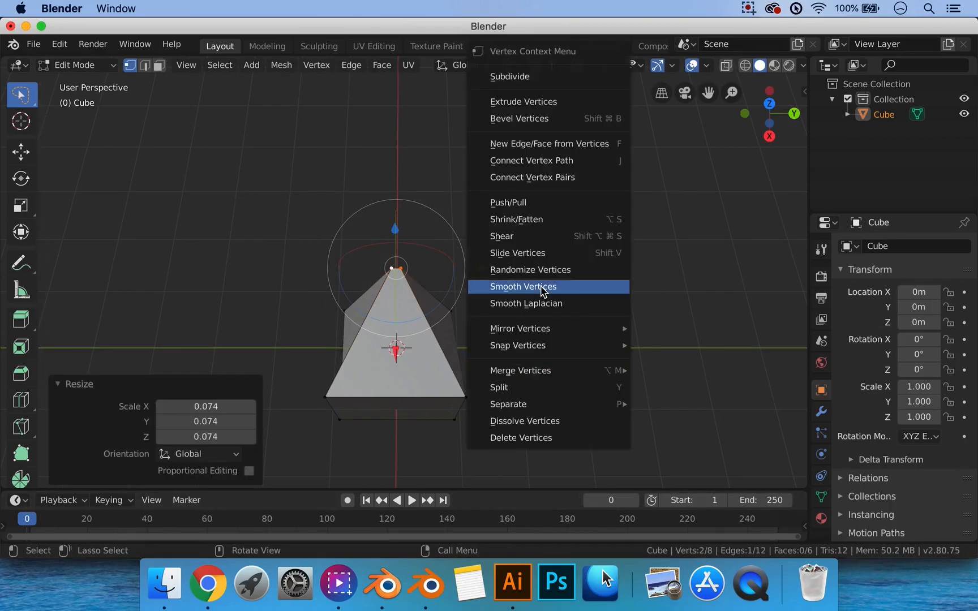
{"action": "mouse_move", "coordinate": [571, 374]}
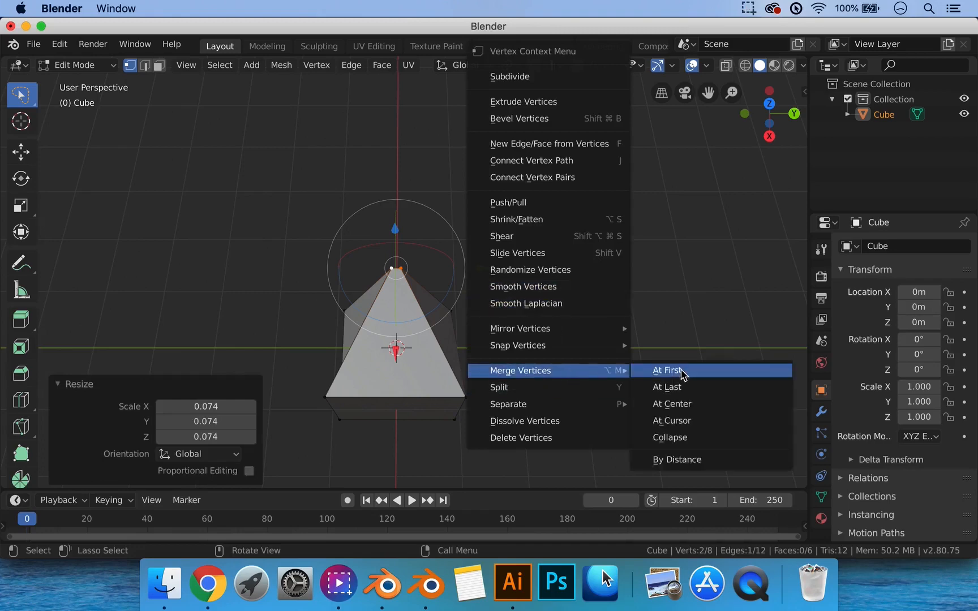
{"action": "left_click", "coordinate": [676, 461]}
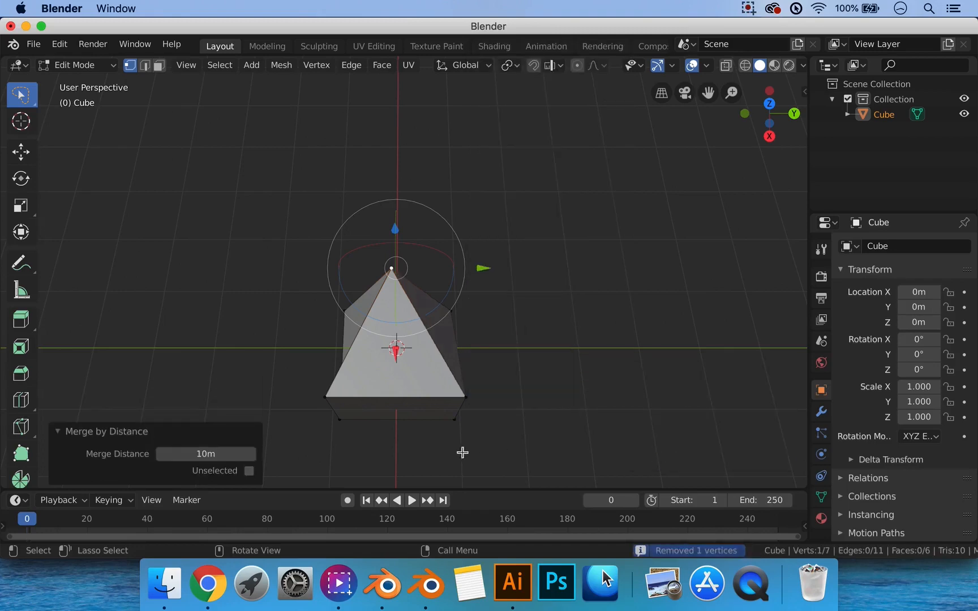
{"action": "left_click", "coordinate": [223, 454]}
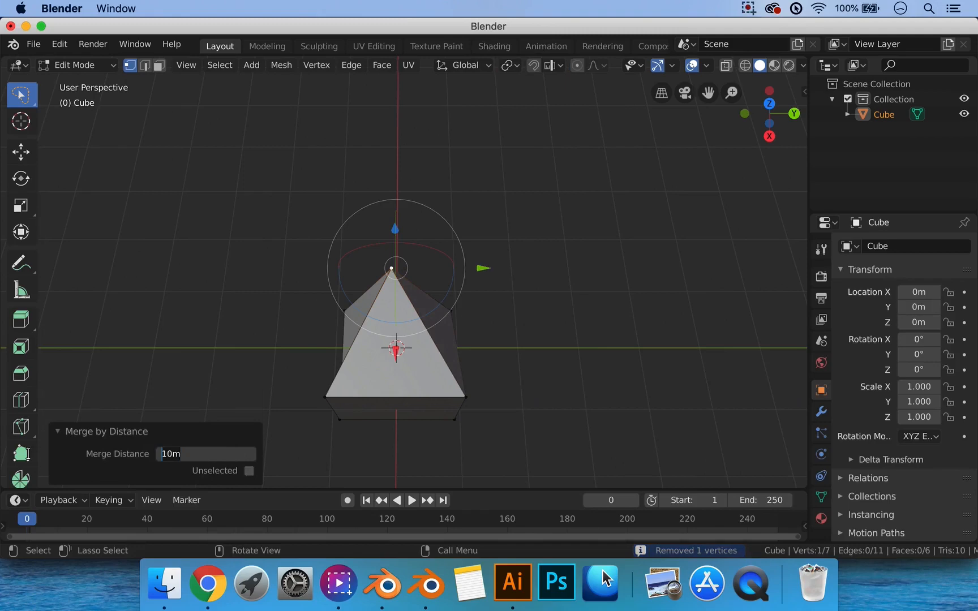
{"action": "type", "text": ".01"}
{"action": "key", "text": "Return"}
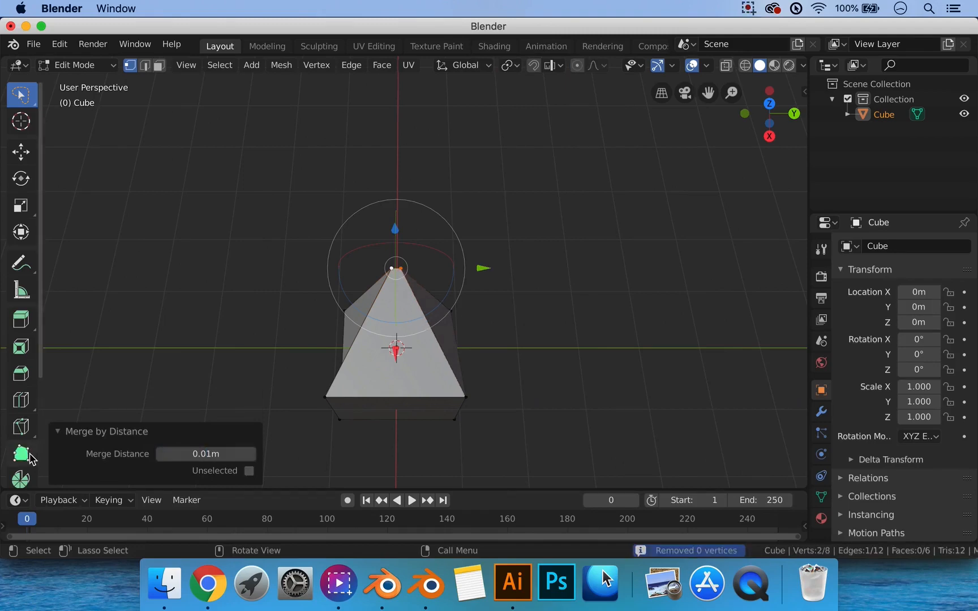
{"action": "mouse_move", "coordinate": [216, 453]}
{"action": "left_mouse_down"}
{"action": "mouse_move", "coordinate": [271, 453]}
{"action": "mouse_move", "coordinate": [222, 453]}
{"action": "left_mouse_up"}
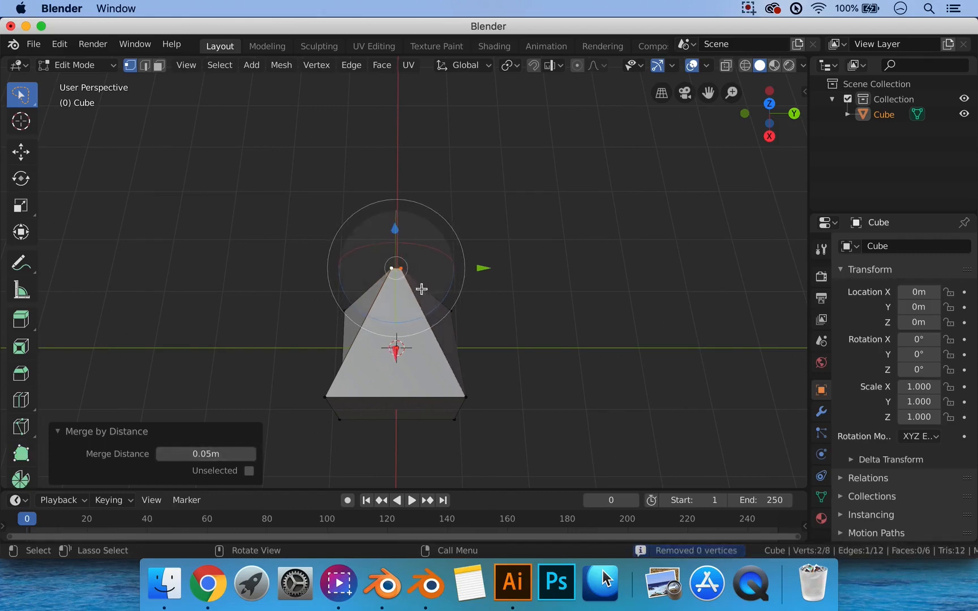
{"action": "middle_click_drag", "start_coordinate": [409, 288], "coordinate": [432, 310]}
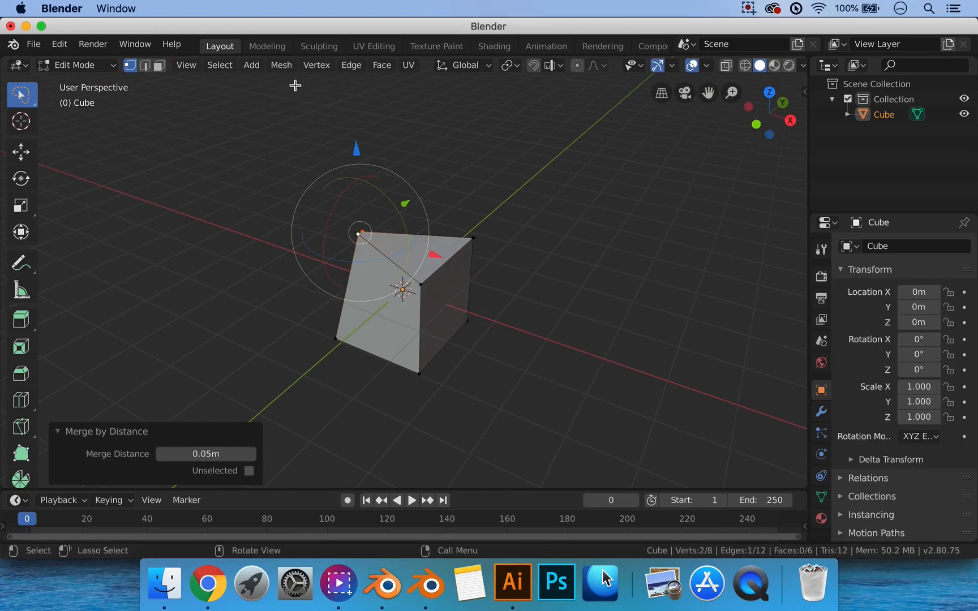
Step: Clean up the mesh with Delete Loose and collapse the operation's settings
{"action": "left_click", "coordinate": [283, 66]}
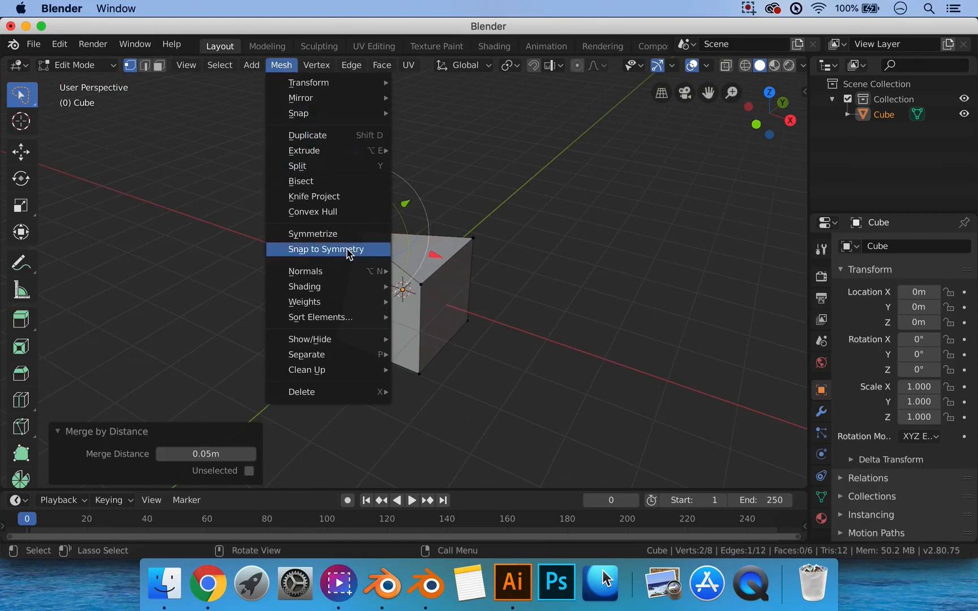
{"action": "mouse_move", "coordinate": [327, 376]}
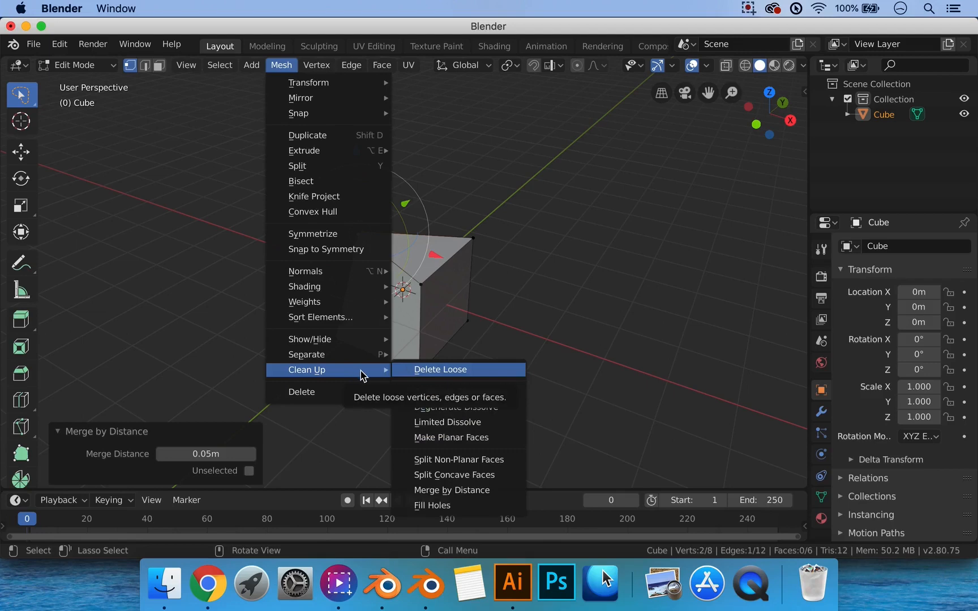
{"action": "key", "text": "Return"}
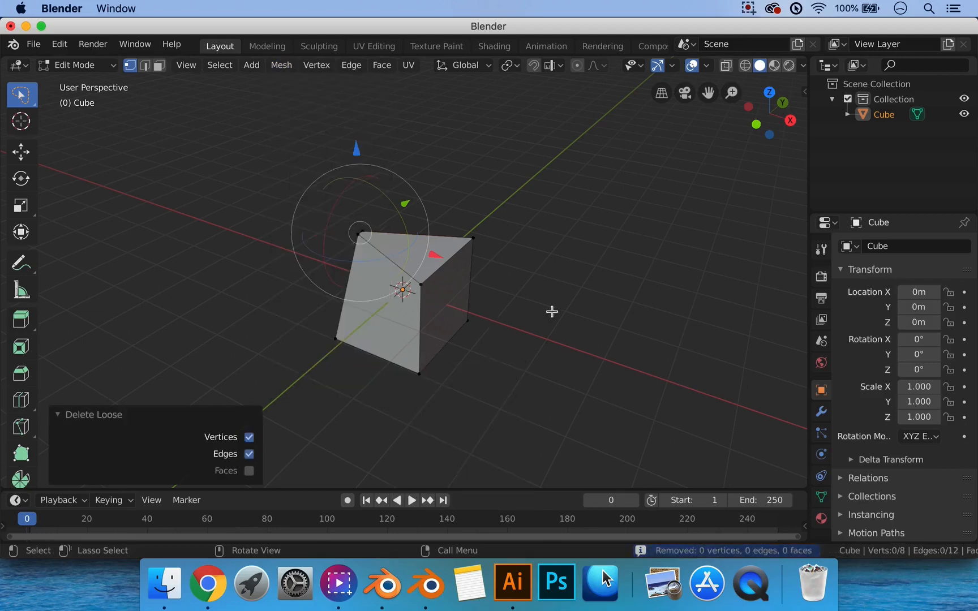
{"action": "left_click", "coordinate": [105, 422]}
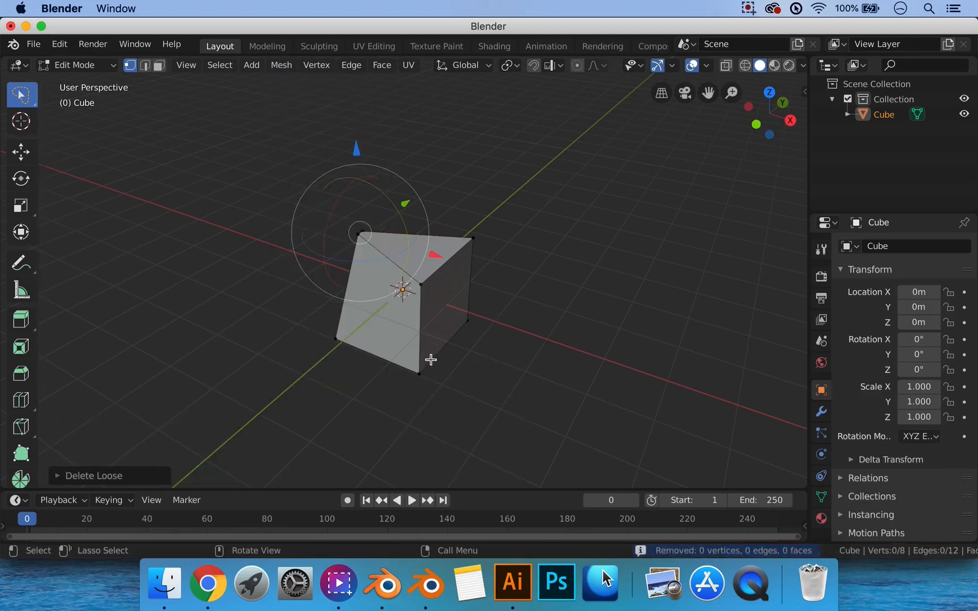
{"action": "middle_click_drag", "start_coordinate": [430, 358], "coordinate": [410, 367]}
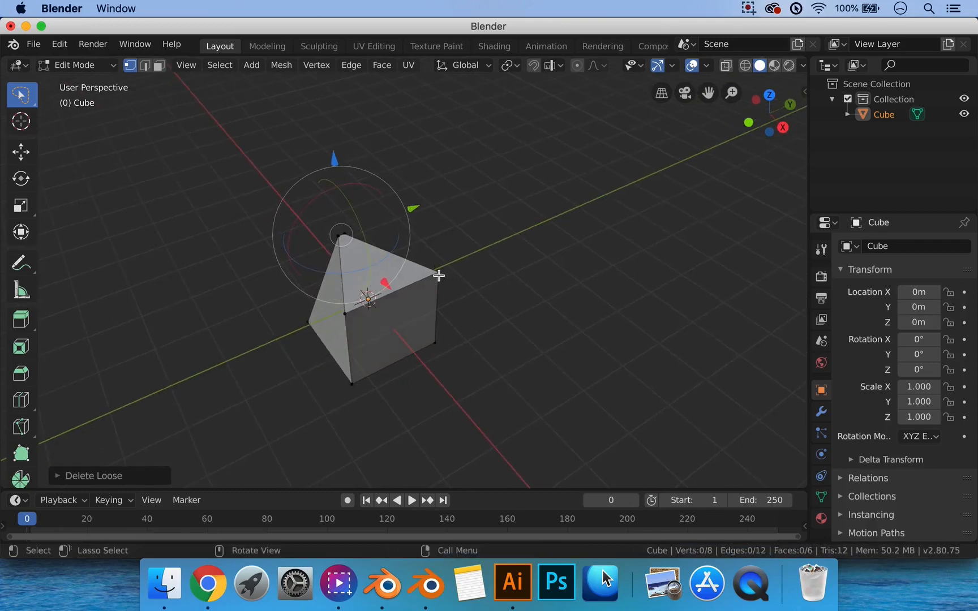
Step: Delete all faces of the distorted mesh and add a fresh cube in its place
{"action": "key", "text": "a"}
{"action": "key", "text": "x"}
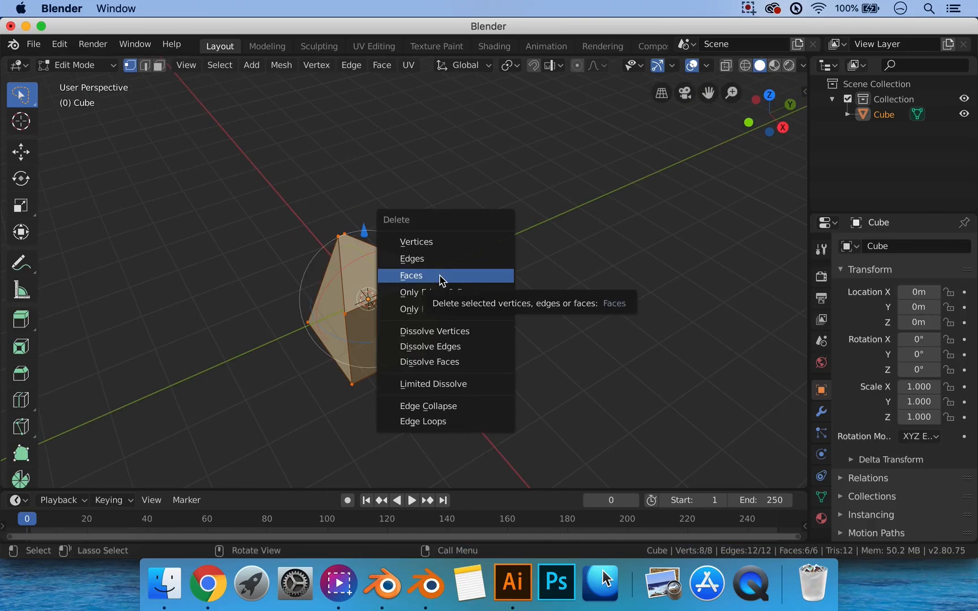
{"action": "left_click", "coordinate": [440, 277]}
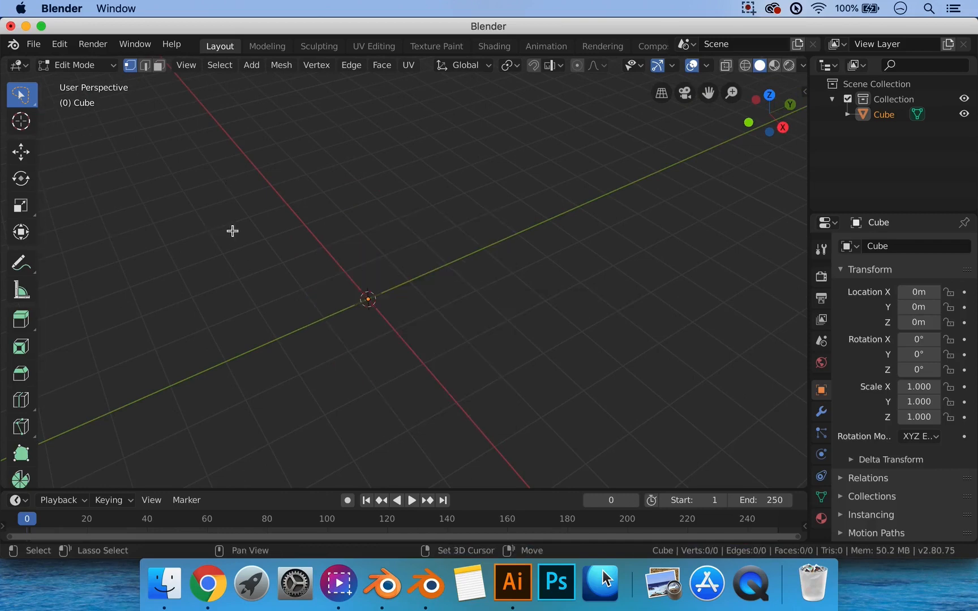
{"action": "key", "text": "shift+a"}
{"action": "left_click", "coordinate": [256, 248]}
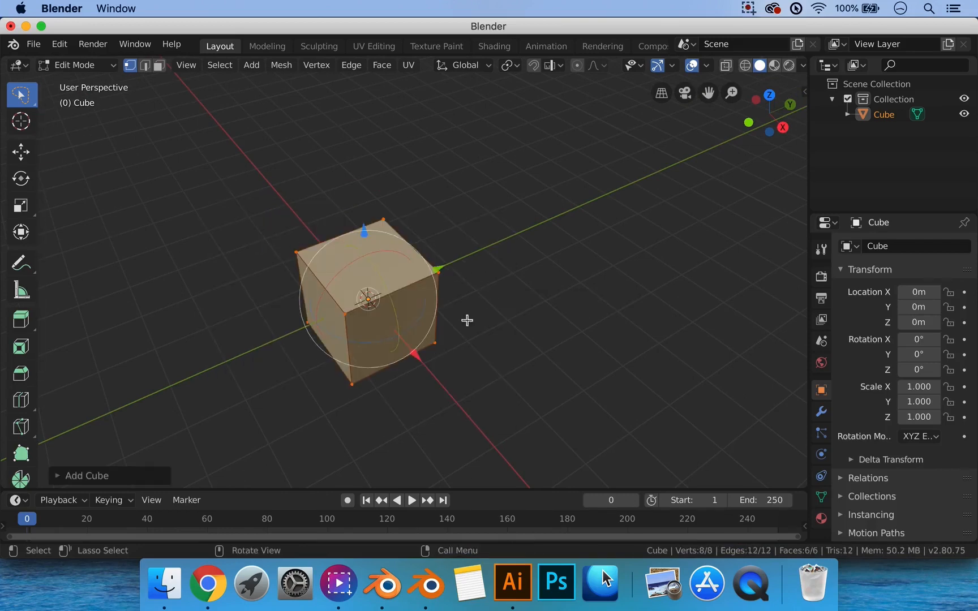
Step: Return to Object Mode and deselect the new cube
{"action": "key", "text": "a"}
{"action": "key", "text": "Tab"}
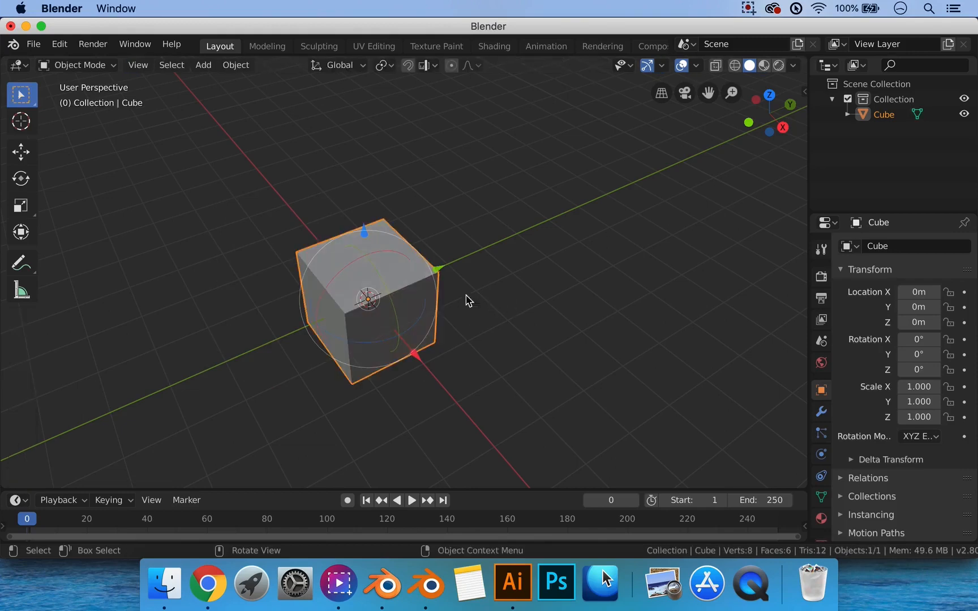
{"action": "middle_click_drag", "start_coordinate": [427, 310], "coordinate": [494, 314], "text": "shift"}
{"action": "left_click", "coordinate": [621, 319]}
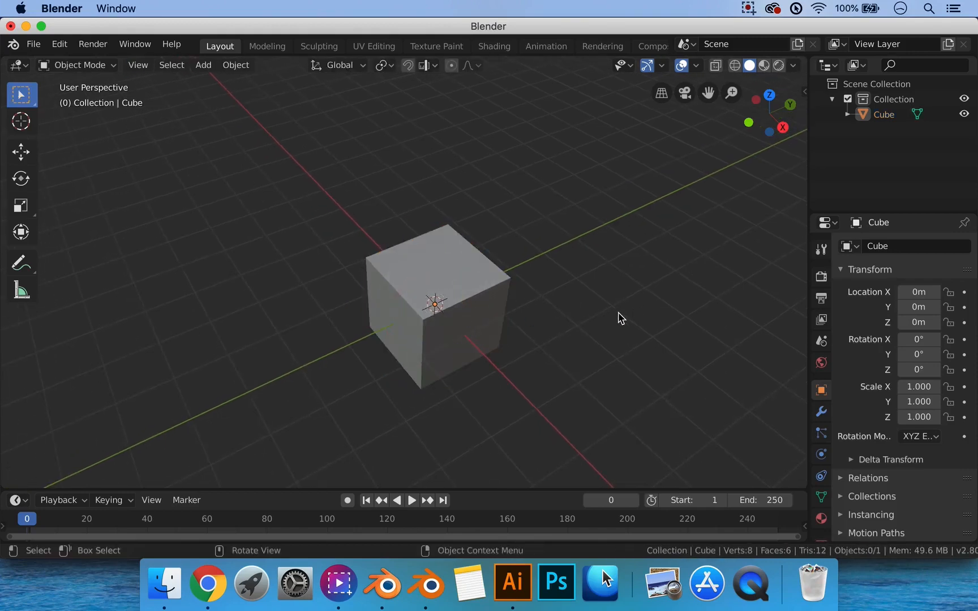
{"action": "middle_click_drag", "start_coordinate": [620, 319], "coordinate": [548, 308]}
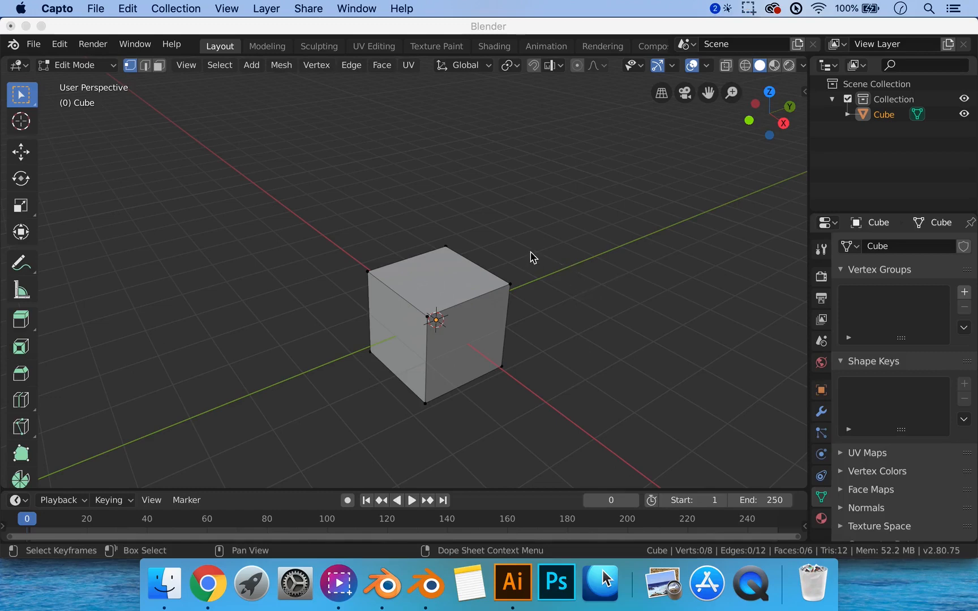
Step: Box-select the four vertices of the cube's top face in Edit Mode and clear the selection
{"action": "left_click", "coordinate": [317, 123]}
{"action": "left_click_drag", "start_coordinate": [299, 120], "coordinate": [607, 325]}
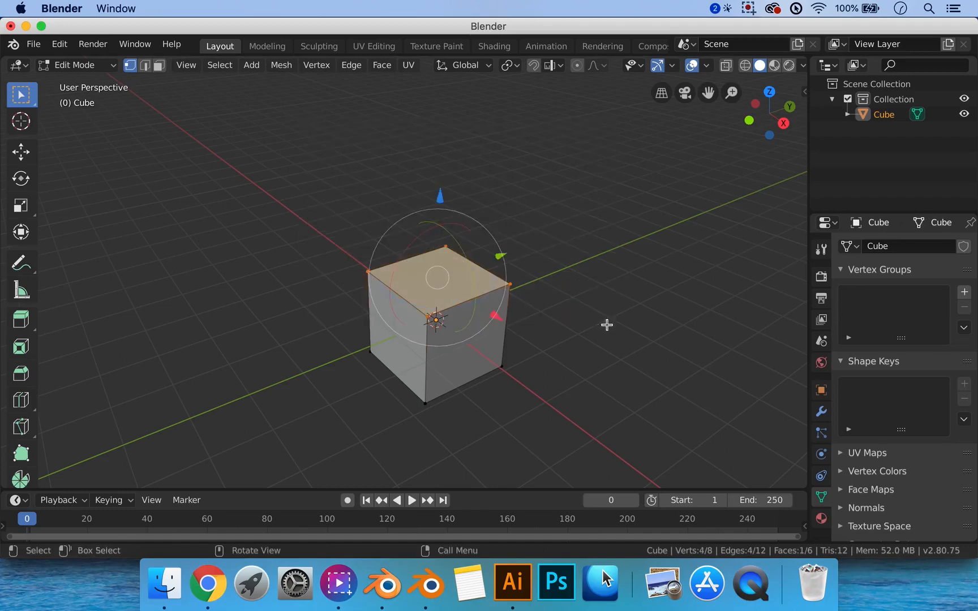
{"action": "left_click", "coordinate": [653, 258]}
{"action": "middle_click_drag", "start_coordinate": [371, 209], "coordinate": [386, 206]}
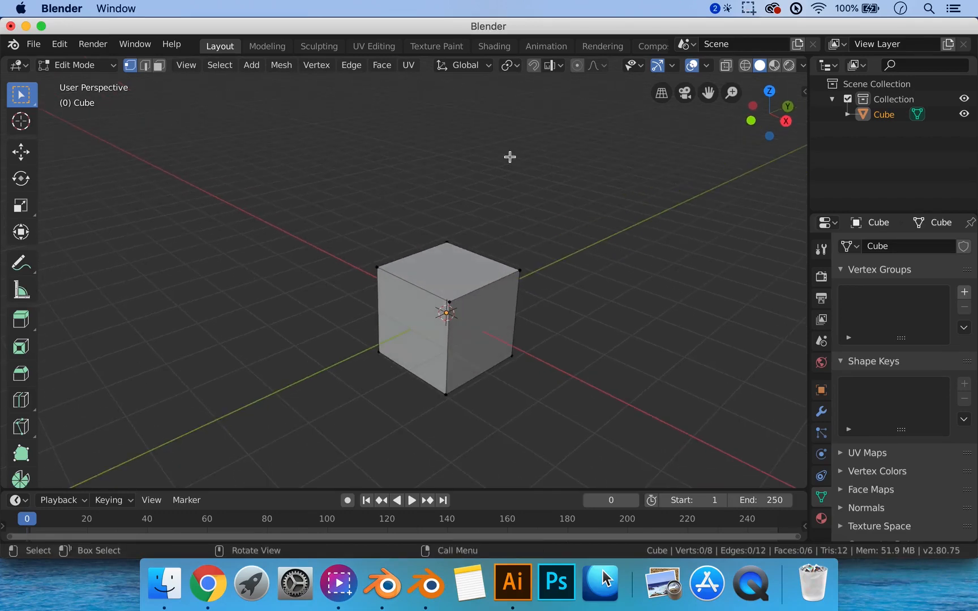
Step: Switch to Select Circle and practise brushing over vertices until the four of the top face are selected
{"action": "left_click", "coordinate": [21, 100]}
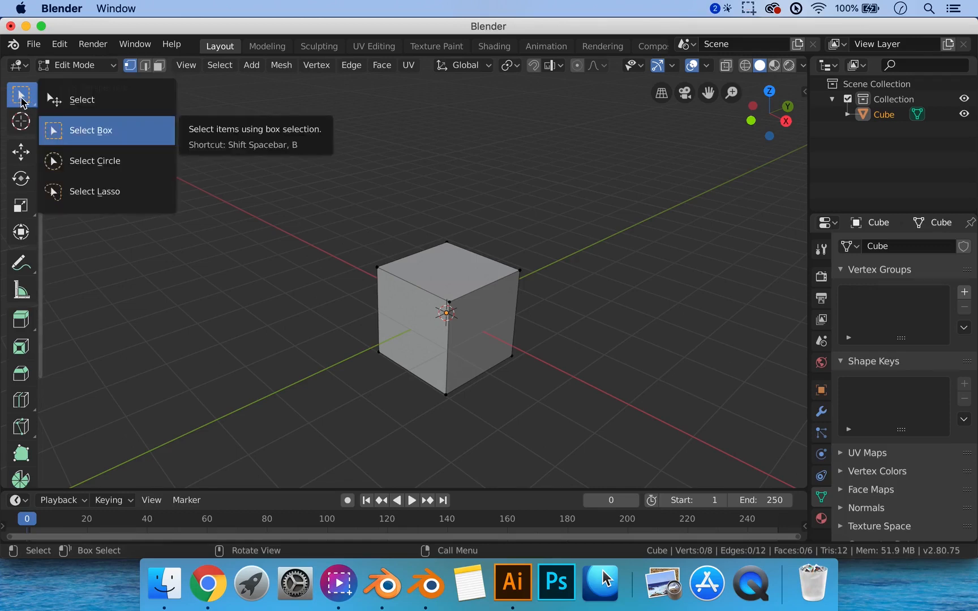
{"action": "left_click", "coordinate": [78, 164]}
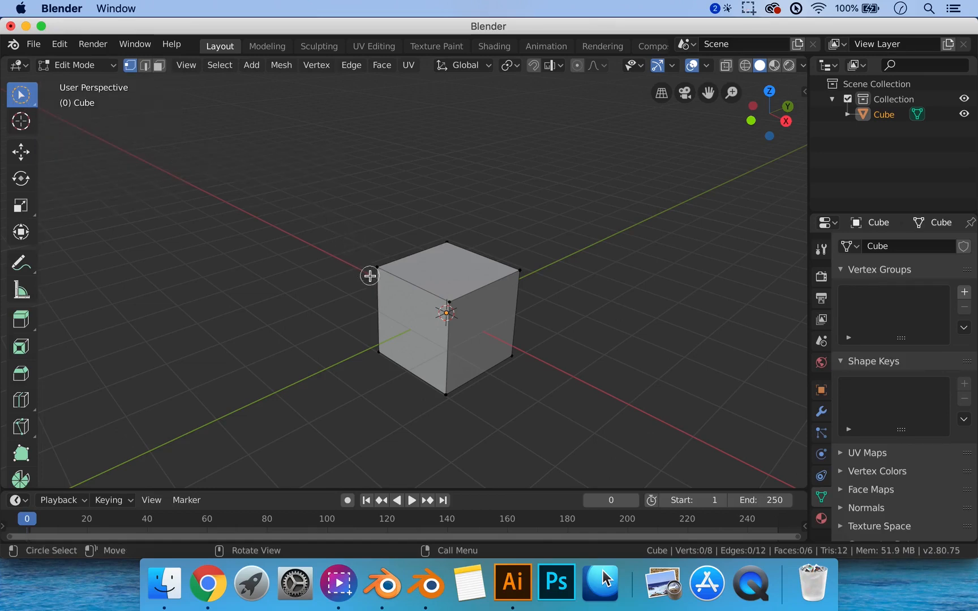
{"action": "left_click_drag", "start_coordinate": [376, 271], "coordinate": [396, 272]}
{"action": "mouse_move", "coordinate": [450, 241]}
{"action": "left_mouse_down"}
{"action": "mouse_move", "coordinate": [491, 253]}
{"action": "mouse_move", "coordinate": [441, 296]}
{"action": "mouse_move", "coordinate": [373, 264]}
{"action": "left_mouse_up"}
{"action": "left_click", "coordinate": [599, 197]}
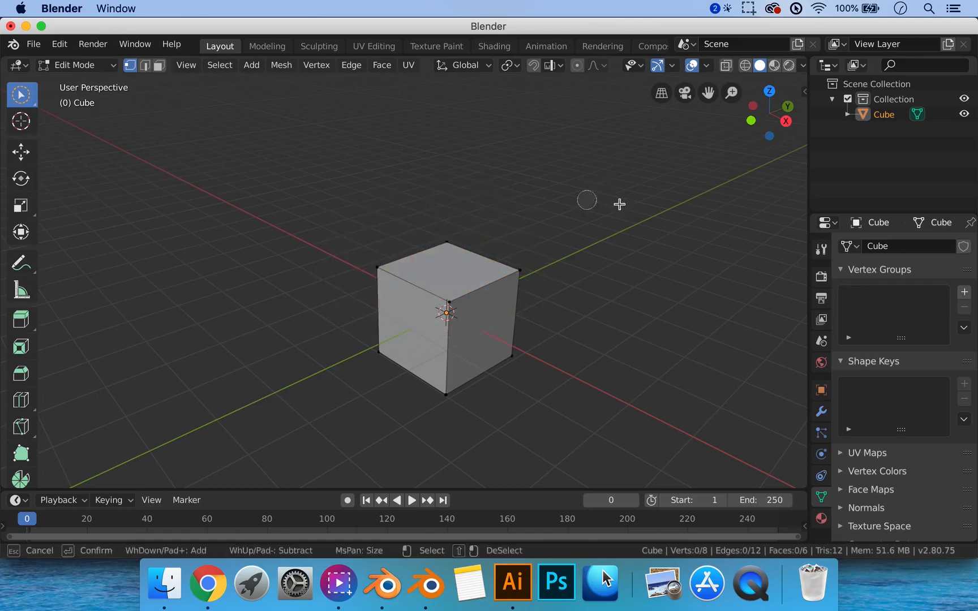
{"action": "mouse_move", "coordinate": [354, 274]}
{"action": "left_mouse_down"}
{"action": "mouse_move", "coordinate": [458, 235]}
{"action": "mouse_move", "coordinate": [441, 288]}
{"action": "mouse_move", "coordinate": [450, 321]}
{"action": "mouse_move", "coordinate": [513, 282]}
{"action": "mouse_move", "coordinate": [493, 254]}
{"action": "left_mouse_up"}
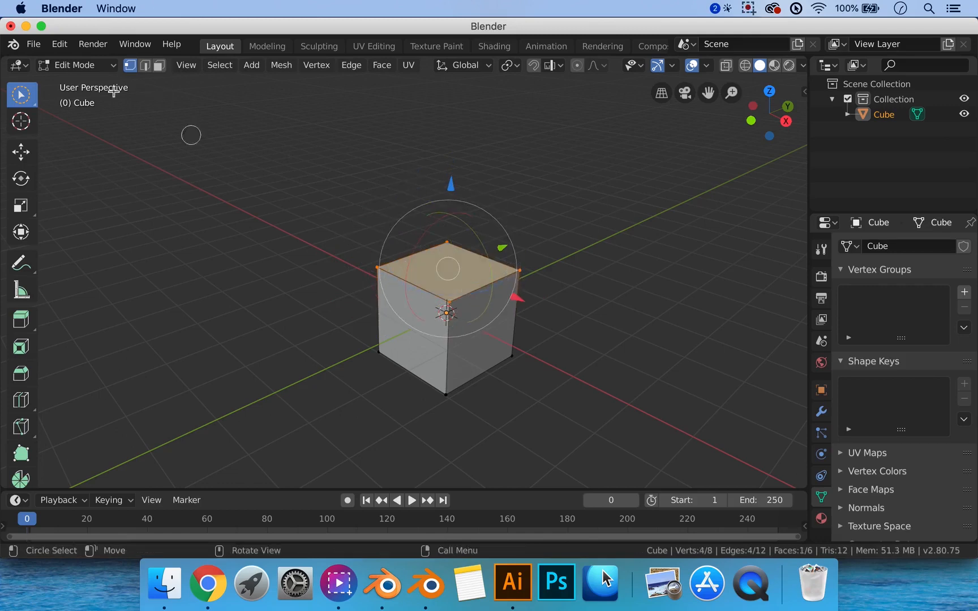
Step: Switch to Select Lasso and lasso the top face's vertices, followed by a loop around the whole cube
{"action": "left_click", "coordinate": [21, 94]}
{"action": "left_click", "coordinate": [98, 191]}
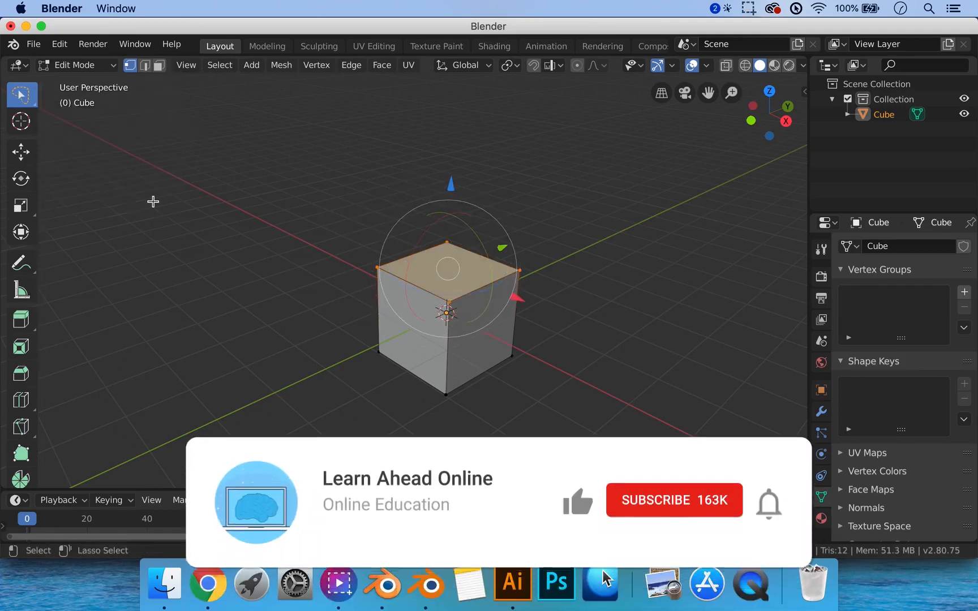
{"action": "left_click", "coordinate": [229, 225]}
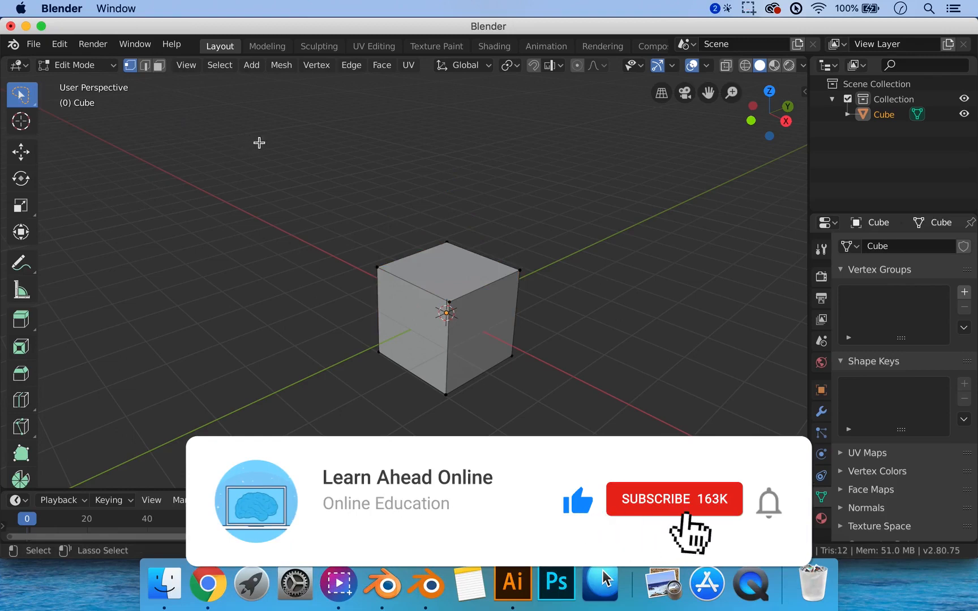
{"action": "mouse_move", "coordinate": [260, 145]}
{"action": "left_mouse_down"}
{"action": "mouse_move", "coordinate": [520, 170]}
{"action": "mouse_move", "coordinate": [448, 310]}
{"action": "mouse_move", "coordinate": [301, 288]}
{"action": "mouse_move", "coordinate": [350, 260]}
{"action": "mouse_move", "coordinate": [365, 280]}
{"action": "left_mouse_up"}
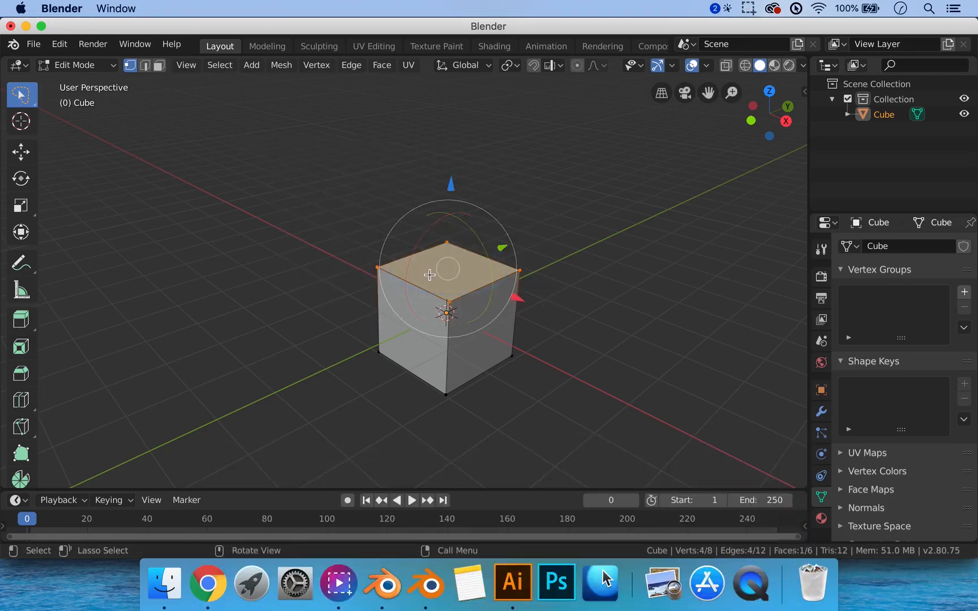
{"action": "mouse_move", "coordinate": [267, 141]}
{"action": "left_mouse_down"}
{"action": "mouse_move", "coordinate": [694, 364]}
{"action": "mouse_move", "coordinate": [193, 322]}
{"action": "mouse_move", "coordinate": [237, 227]}
{"action": "left_mouse_up"}
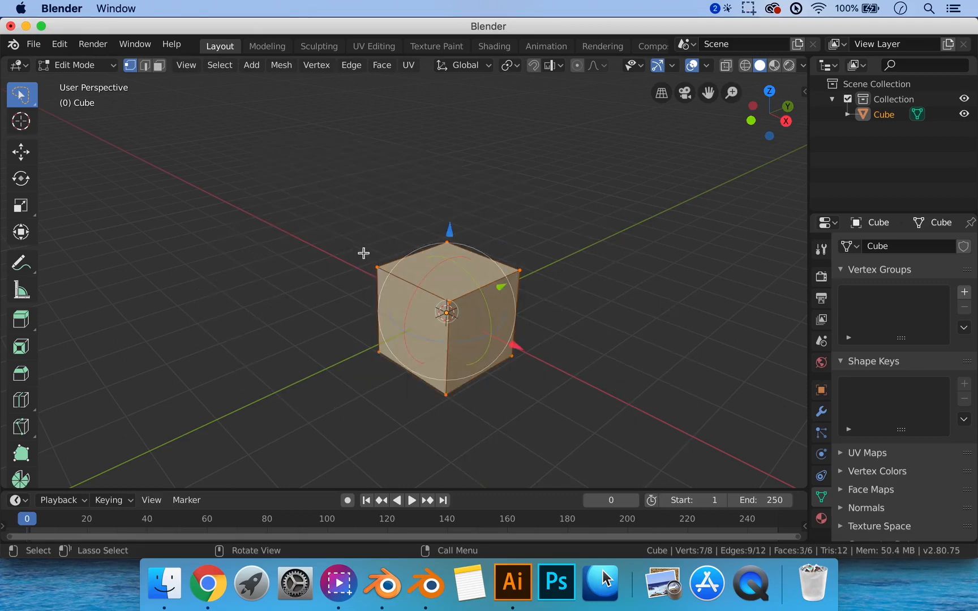
Step: Practise clearing the selection and selecting all of the cube's vertices, ending with everything deselected
{"action": "middle_click_drag", "start_coordinate": [349, 256], "coordinate": [275, 153]}
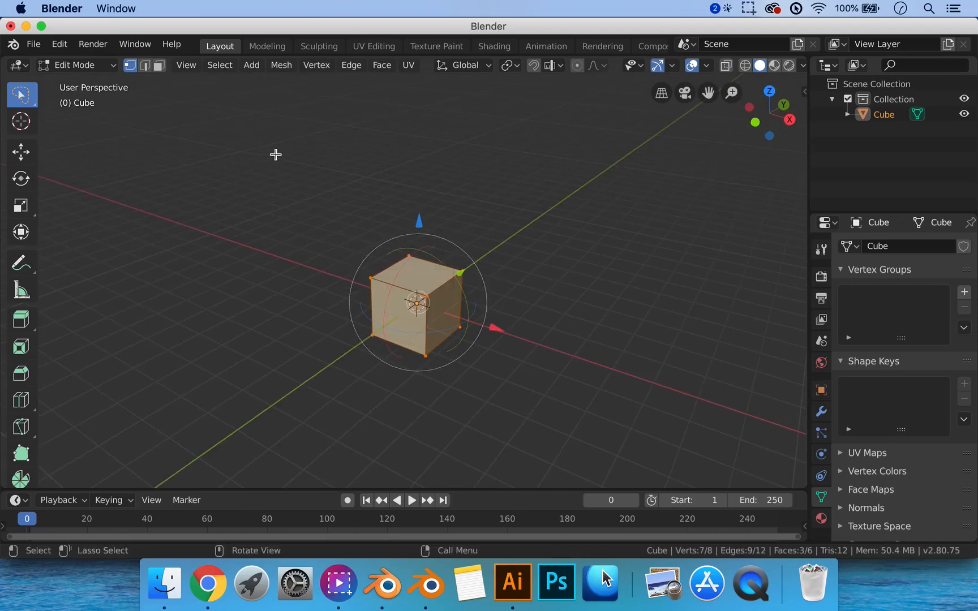
{"action": "middle_click_drag", "start_coordinate": [459, 336], "coordinate": [343, 360]}
{"action": "middle_click_drag", "start_coordinate": [434, 354], "coordinate": [456, 334]}
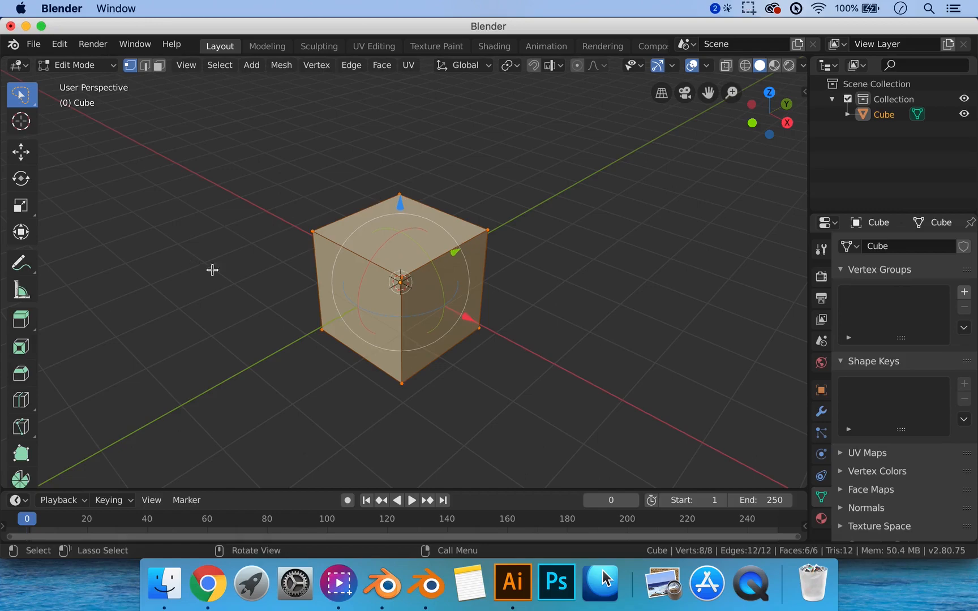
{"action": "key", "text": "alt+a"}
{"action": "key", "text": "a"}
{"action": "middle_click_drag", "start_coordinate": [218, 275], "coordinate": [319, 276]}
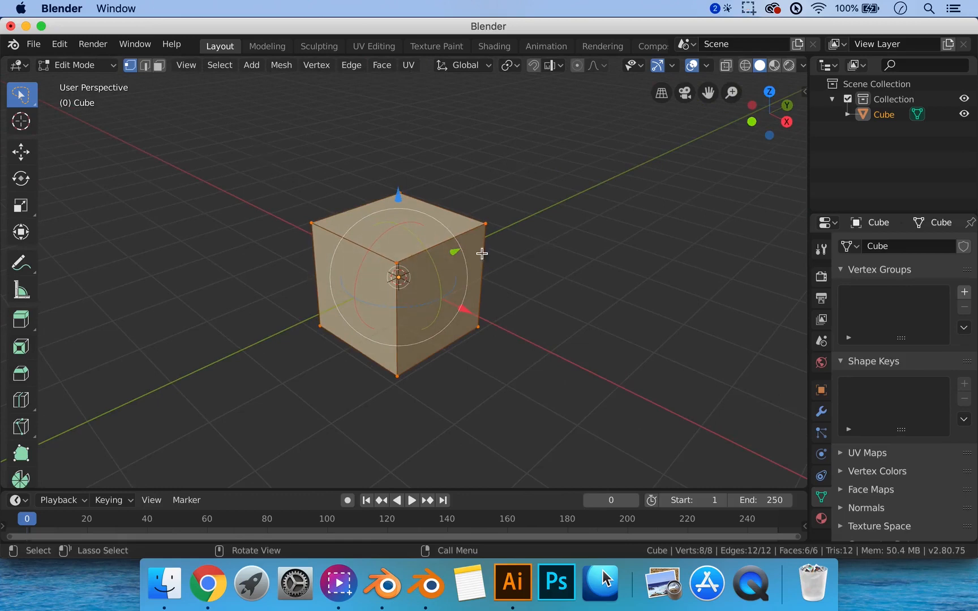
{"action": "left_click", "coordinate": [258, 288]}
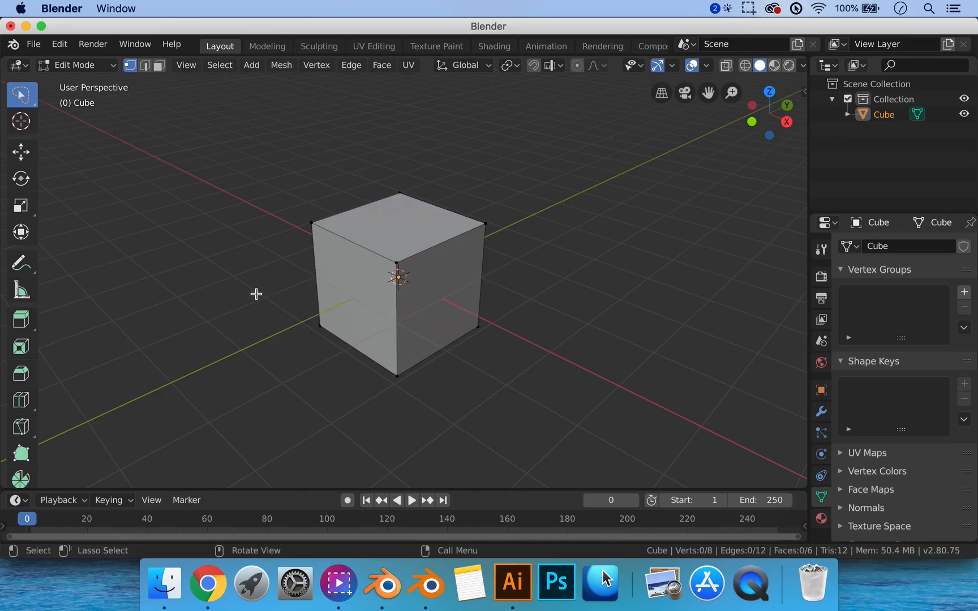
Step: Change the viewport shading to Wireframe so the cube's hidden vertices can be seen
{"action": "key", "text": "z"}
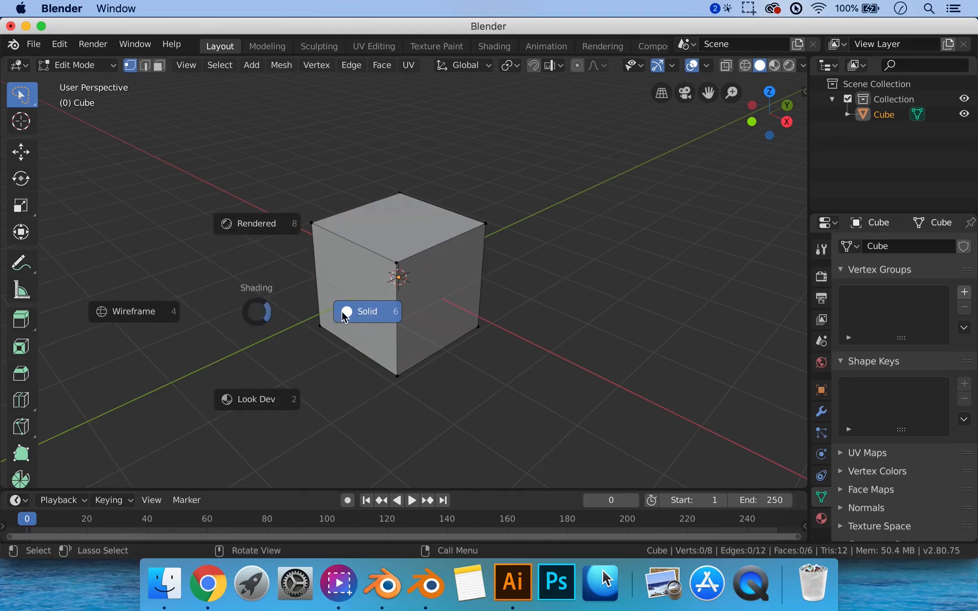
{"action": "left_click", "coordinate": [142, 314]}
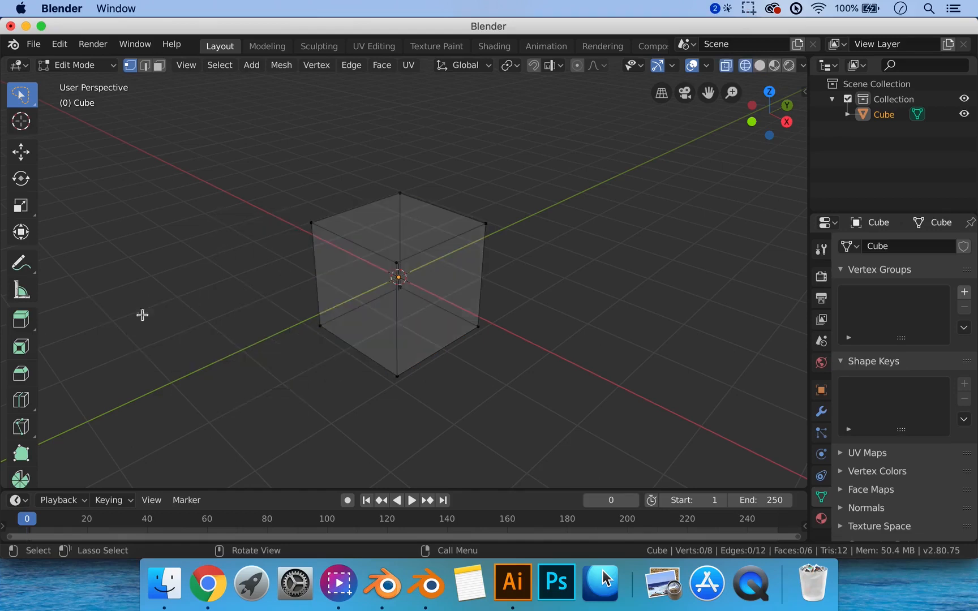
{"action": "middle_click_drag", "start_coordinate": [397, 306], "coordinate": [415, 291]}
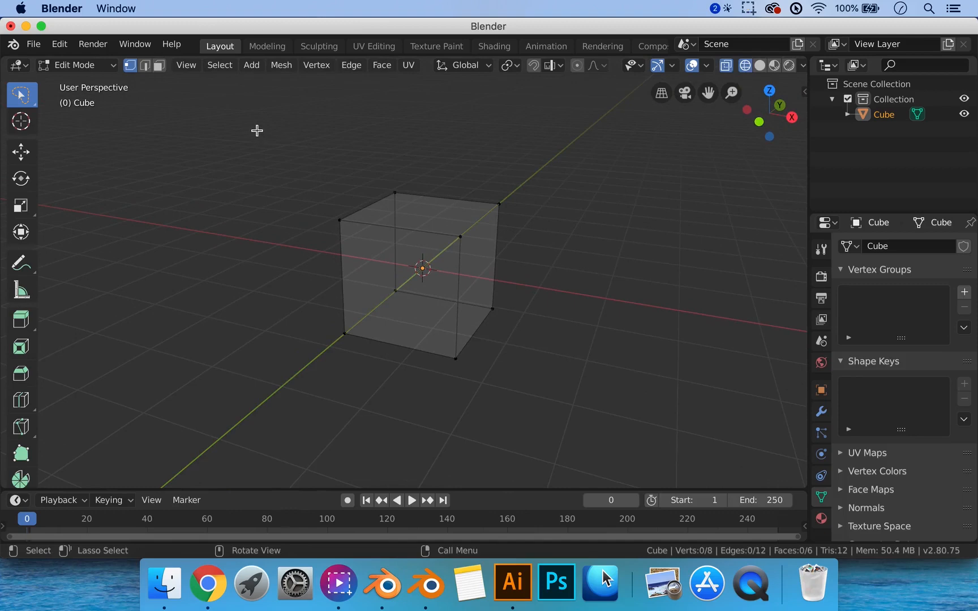
Step: Lasso all the cube's vertices in wireframe and return the viewport shading to Solid
{"action": "mouse_move", "coordinate": [257, 131]}
{"action": "left_mouse_down"}
{"action": "mouse_move", "coordinate": [504, 159]}
{"action": "mouse_move", "coordinate": [220, 323]}
{"action": "mouse_move", "coordinate": [220, 247]}
{"action": "left_mouse_up"}
{"action": "mouse_move", "coordinate": [424, 225]}
{"action": "middle_mouse_down"}
{"action": "mouse_move", "coordinate": [447, 223]}
{"action": "mouse_move", "coordinate": [496, 192]}
{"action": "mouse_move", "coordinate": [494, 224]}
{"action": "mouse_move", "coordinate": [380, 240]}
{"action": "mouse_move", "coordinate": [384, 233]}
{"action": "mouse_move", "coordinate": [389, 244]}
{"action": "middle_mouse_up"}
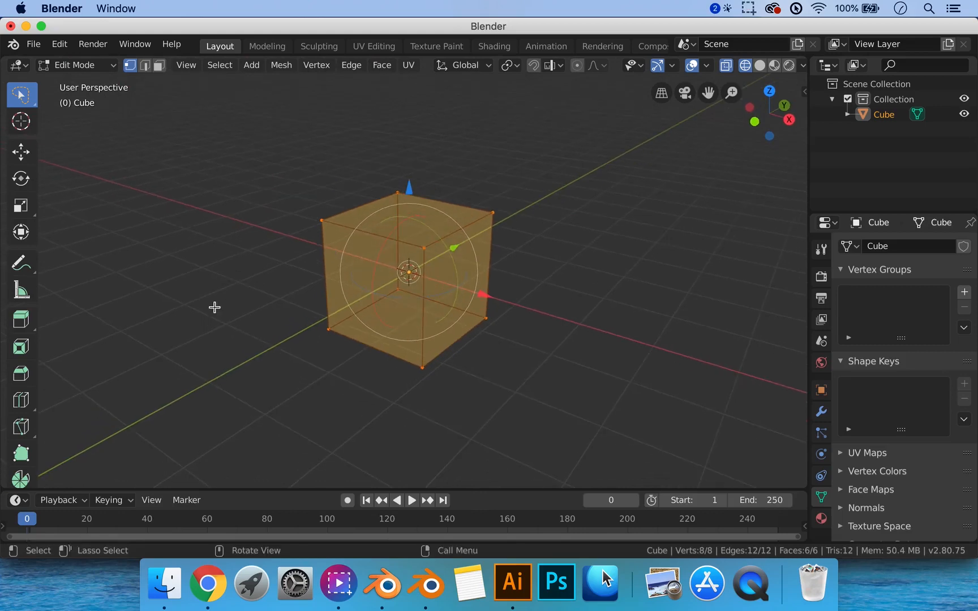
{"action": "key", "text": "z"}
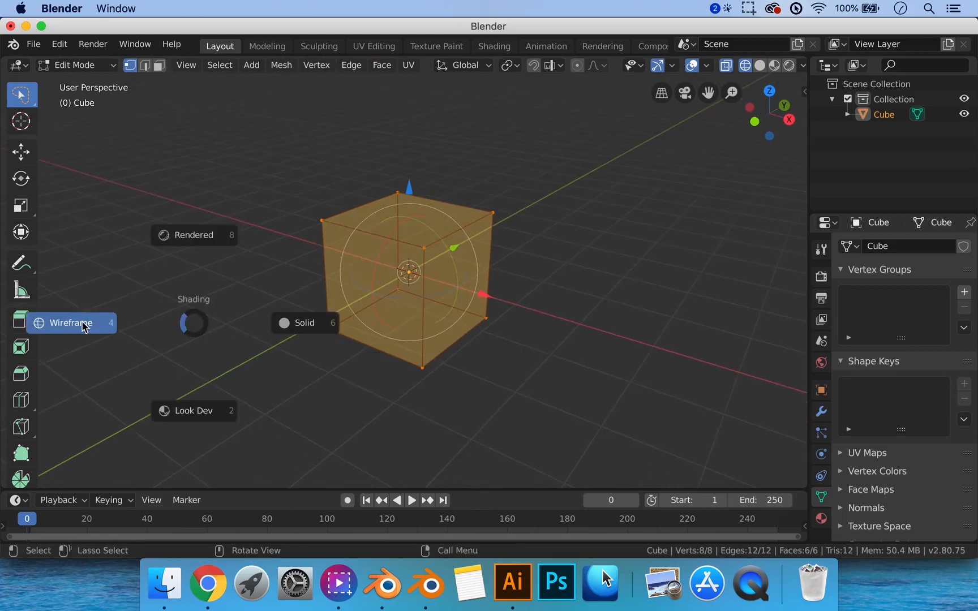
{"action": "left_click", "coordinate": [291, 327]}
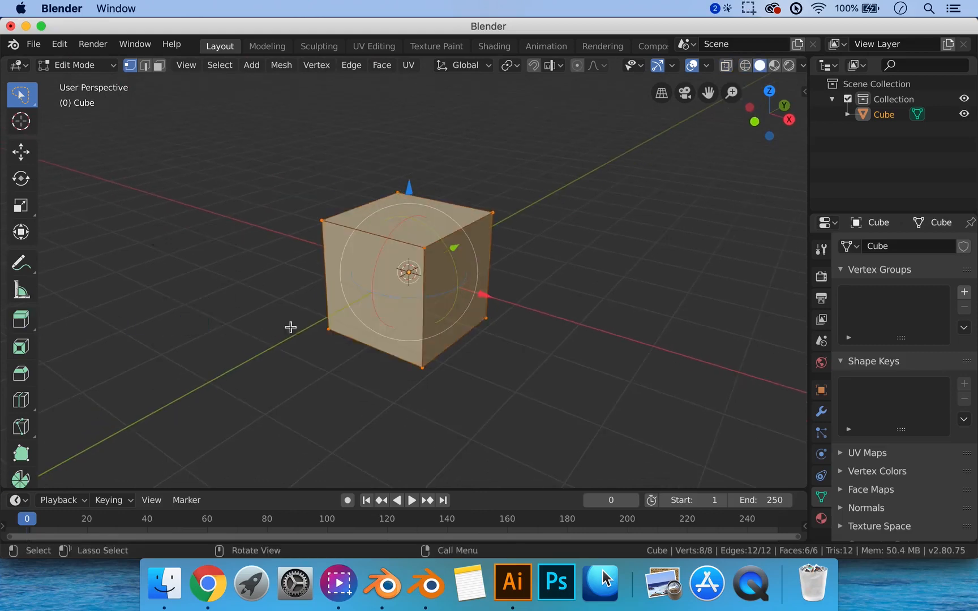
Step: Switch to Select Box with no vertices selected and turn on X-Ray so the solid cube's hidden vertices show through
{"action": "left_click", "coordinate": [530, 326]}
{"action": "middle_click_drag", "start_coordinate": [623, 294], "coordinate": [590, 310], "text": "shift"}
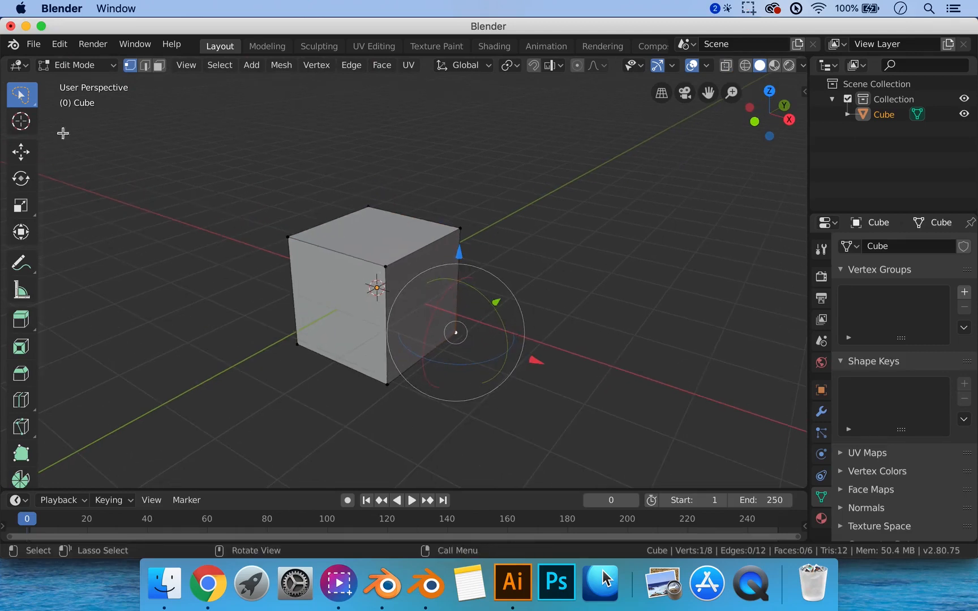
{"action": "left_click_drag", "start_coordinate": [21, 94], "coordinate": [89, 132]}
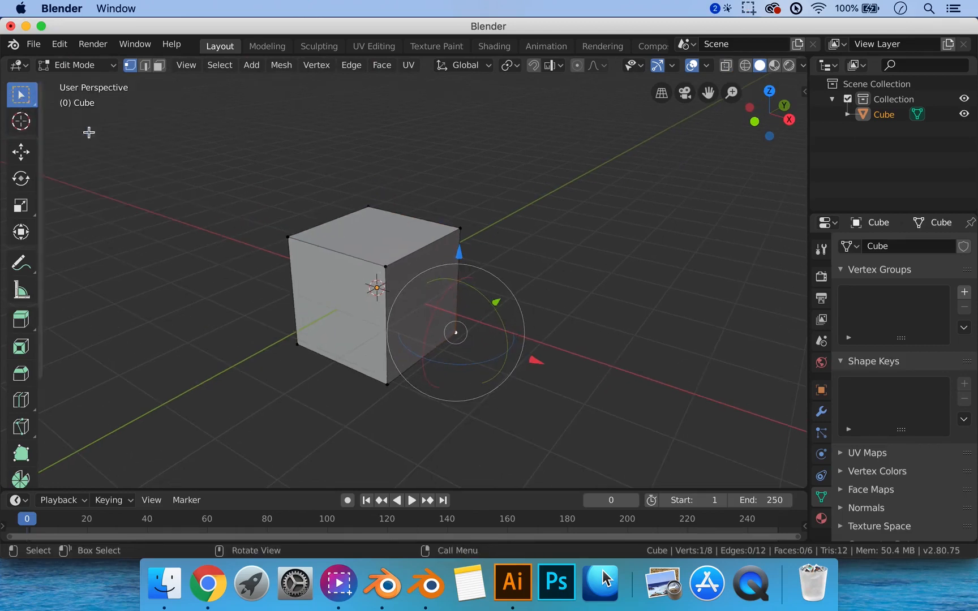
{"action": "left_click", "coordinate": [526, 238]}
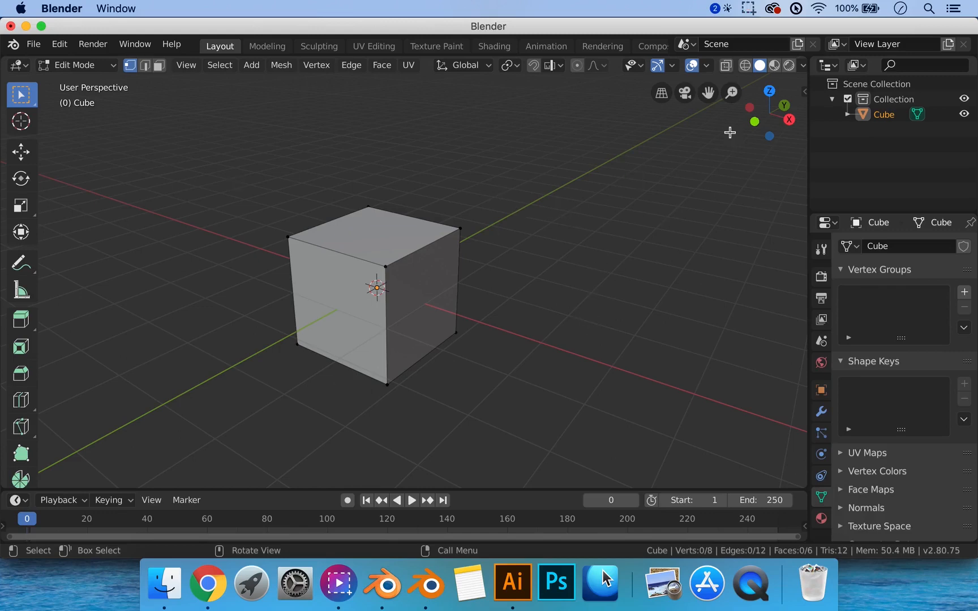
{"action": "left_click", "coordinate": [725, 67]}
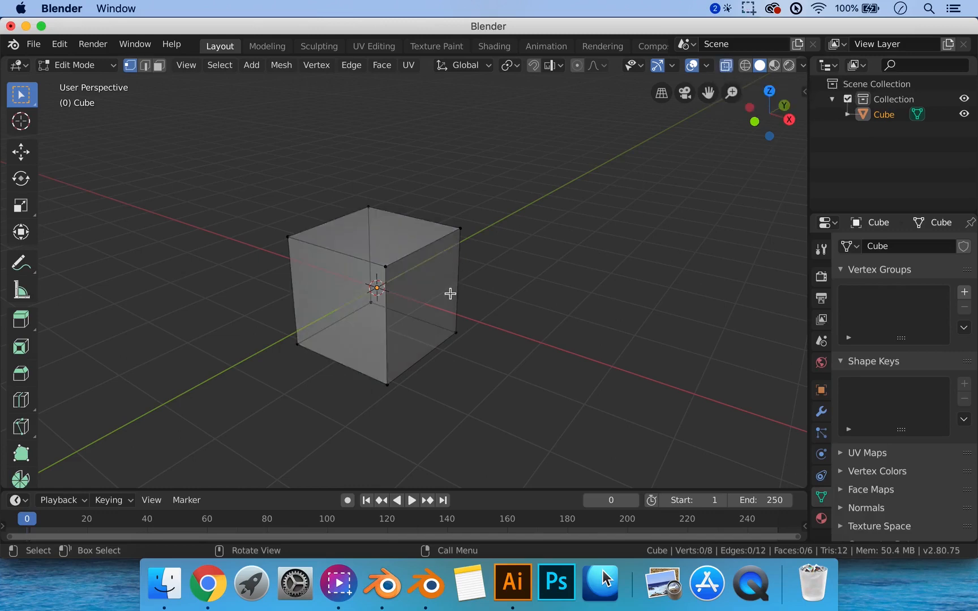
{"action": "mouse_move", "coordinate": [451, 293]}
{"action": "middle_mouse_down"}
{"action": "mouse_move", "coordinate": [531, 291]}
{"action": "mouse_move", "coordinate": [448, 297]}
{"action": "middle_mouse_up"}
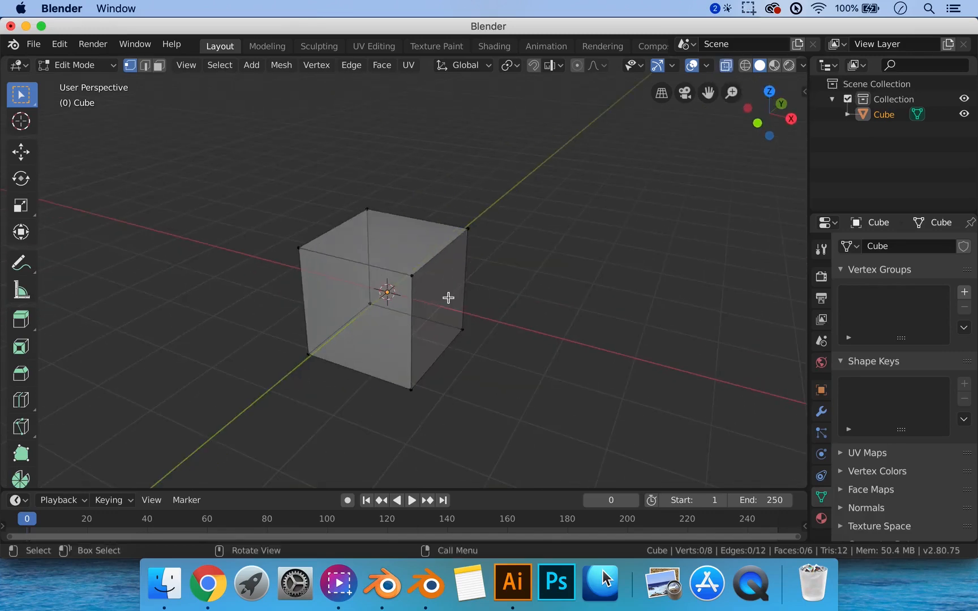
Step: Return to Object Mode and duplicate the cube, placing the copy beside the original
{"action": "key", "text": "Tab"}
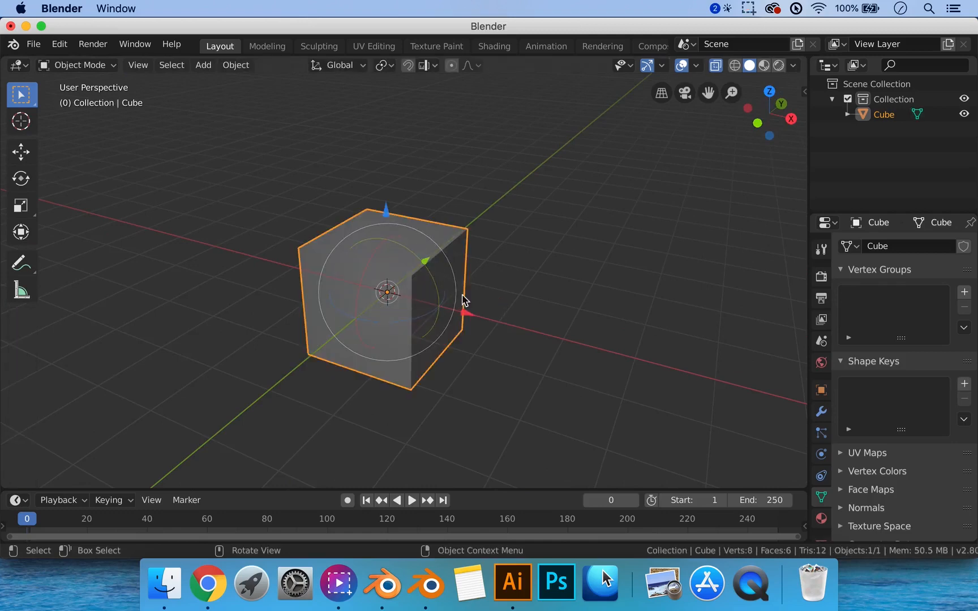
{"action": "middle_click_drag", "start_coordinate": [565, 280], "coordinate": [543, 284]}
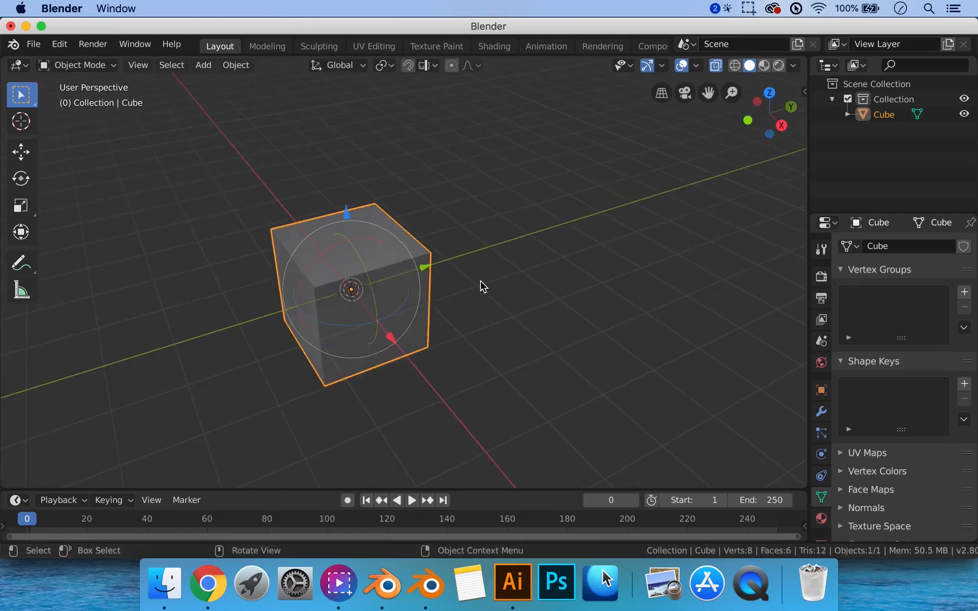
{"action": "key", "text": "shift+d"}
{"action": "left_click", "coordinate": [558, 300]}
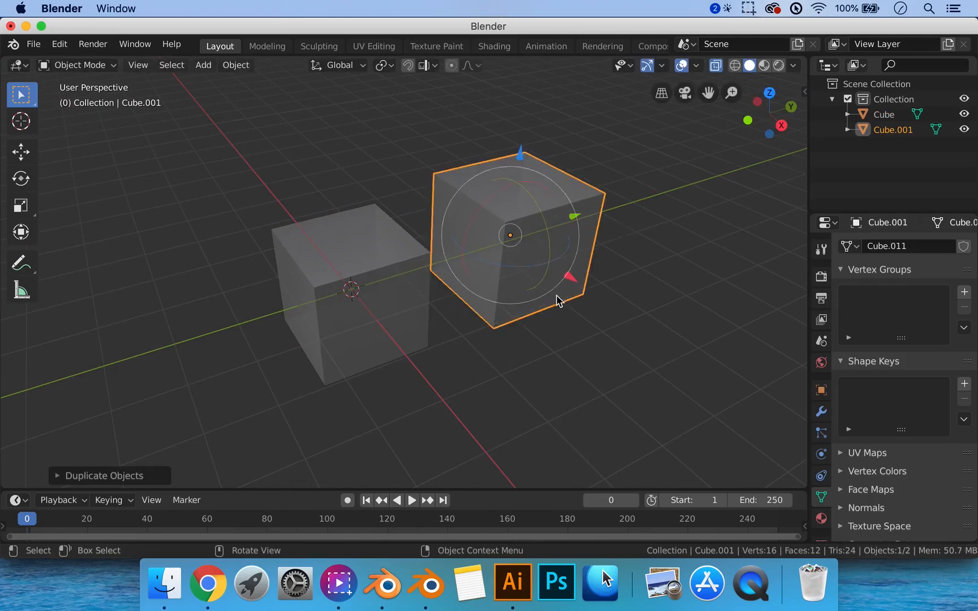
Step: Box-select both cubes and enter Edit Mode on them together
{"action": "left_click", "coordinate": [605, 342]}
{"action": "left_click_drag", "start_coordinate": [258, 113], "coordinate": [655, 425]}
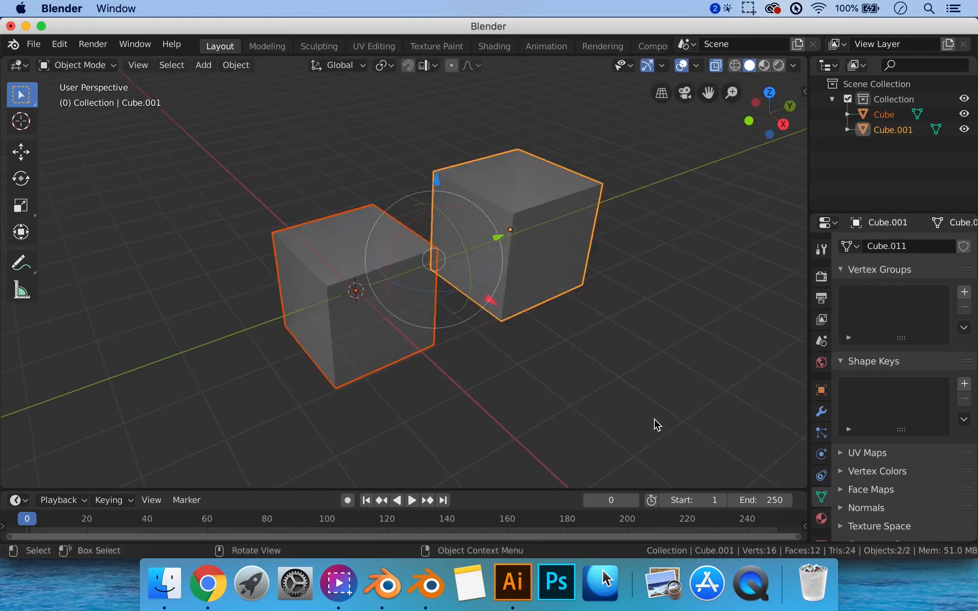
{"action": "key", "text": "Tab"}
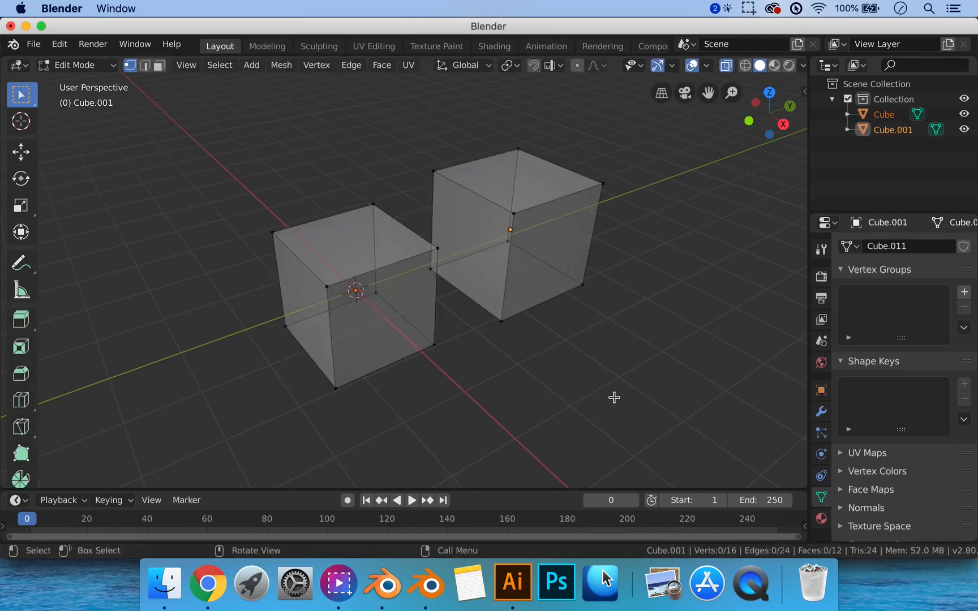
{"action": "middle_click_drag", "start_coordinate": [614, 397], "coordinate": [263, 160]}
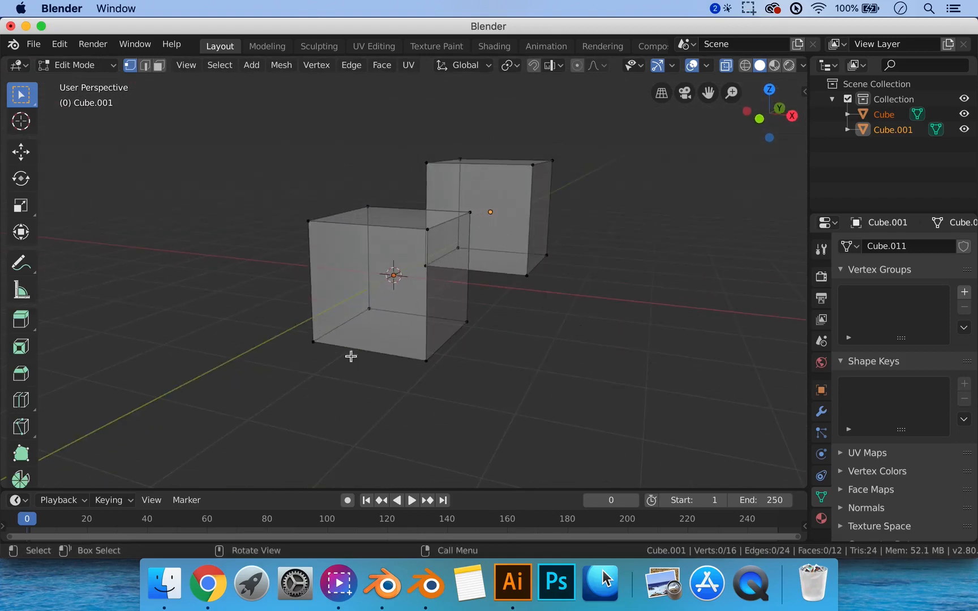
{"action": "middle_click_drag", "start_coordinate": [529, 234], "coordinate": [377, 296]}
Step: Select the original cube's hidden bottom vertex, add a top corner vertex, and box-select the vertices on that cube's outer side
{"action": "left_click", "coordinate": [379, 298]}
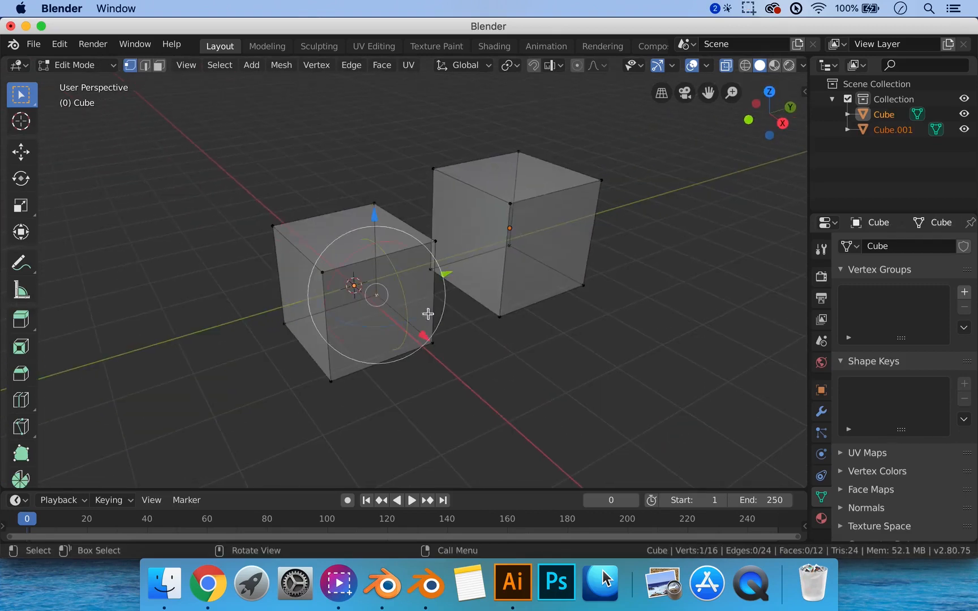
{"action": "left_click", "coordinate": [273, 225], "text": "shift"}
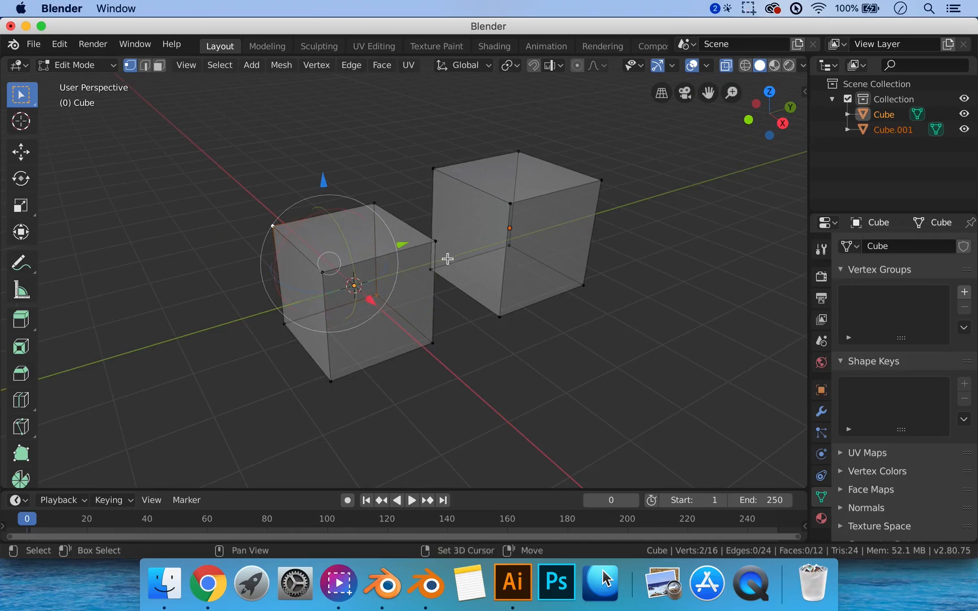
{"action": "left_click_drag", "start_coordinate": [231, 150], "coordinate": [394, 403]}
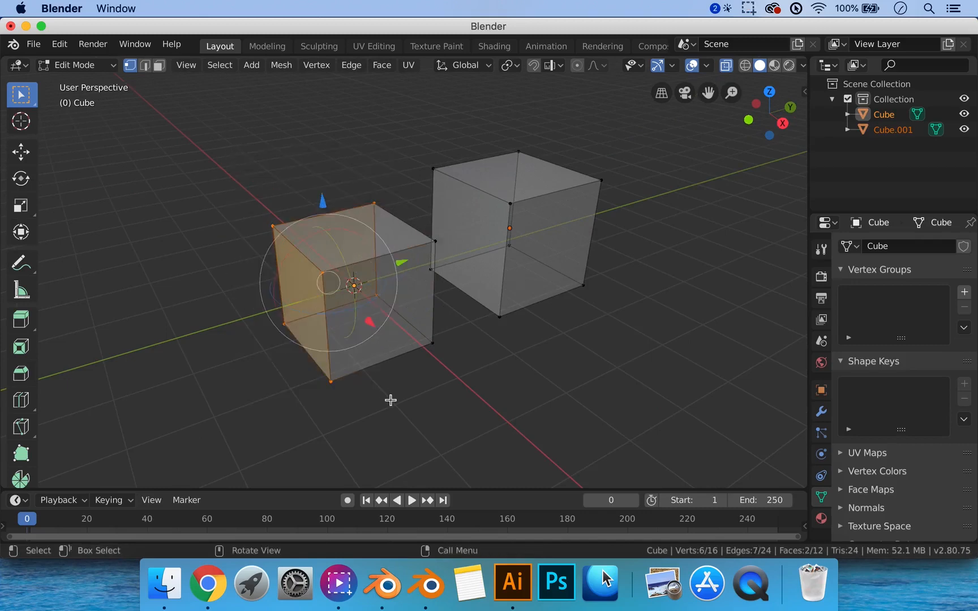
{"action": "middle_click_drag", "start_coordinate": [434, 388], "coordinate": [457, 387]}
Step: Return to Object Mode with only the duplicate cube selected and set the viewport shading to Wireframe
{"action": "key", "text": "Tab"}
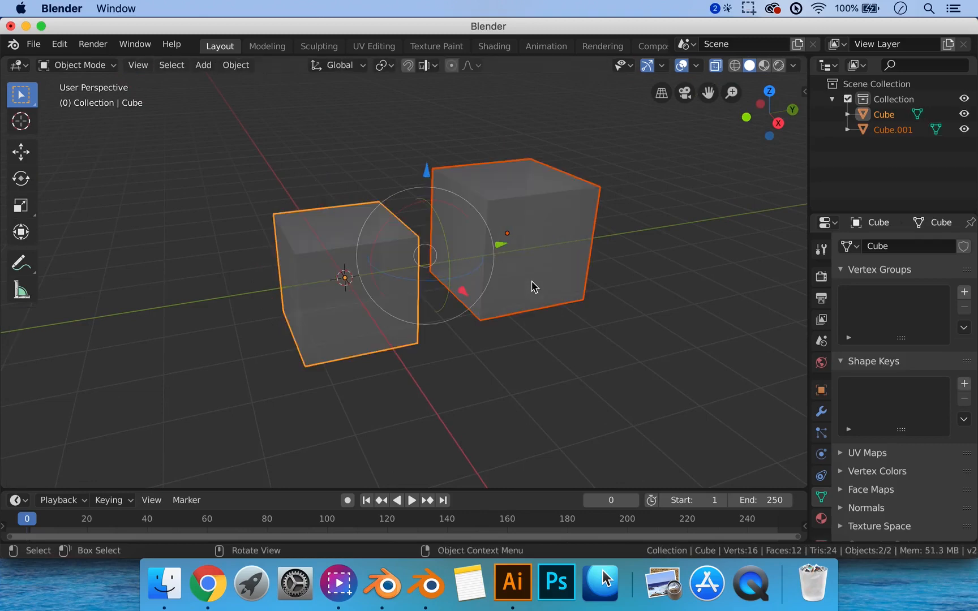
{"action": "left_click", "coordinate": [554, 274]}
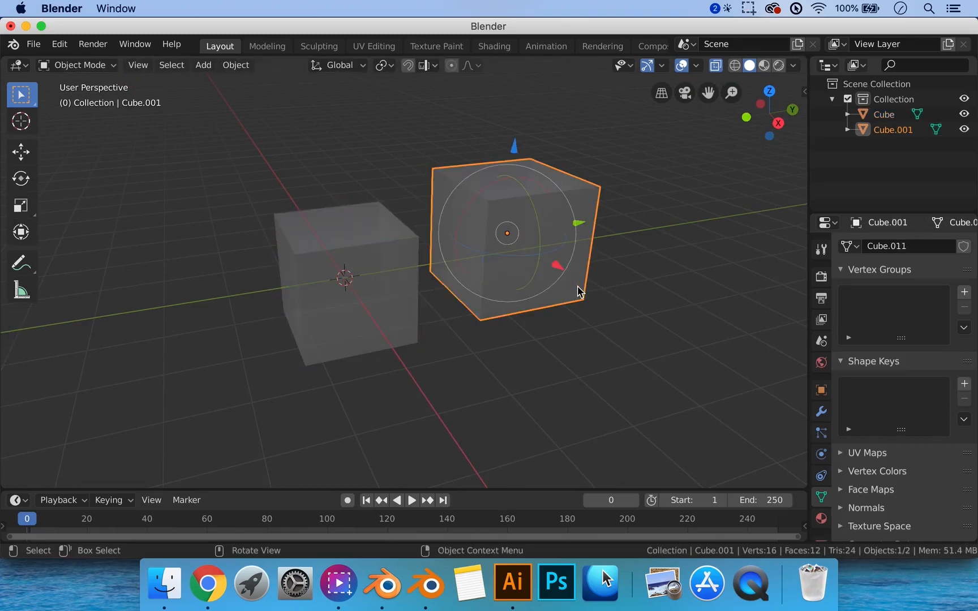
{"action": "key", "text": "z"}
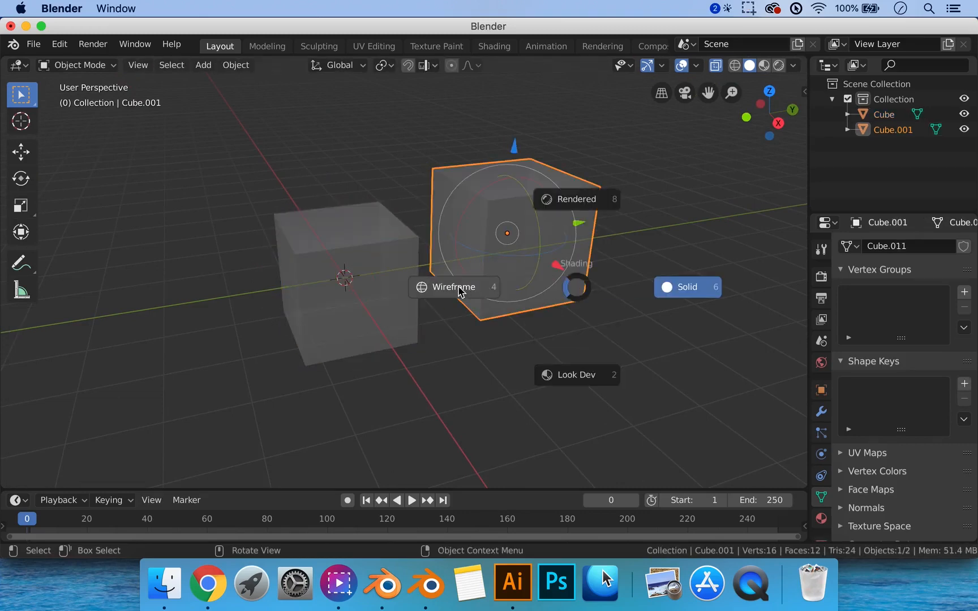
{"action": "left_click", "coordinate": [570, 284]}
{"action": "middle_click_drag", "start_coordinate": [400, 299], "coordinate": [424, 305]}
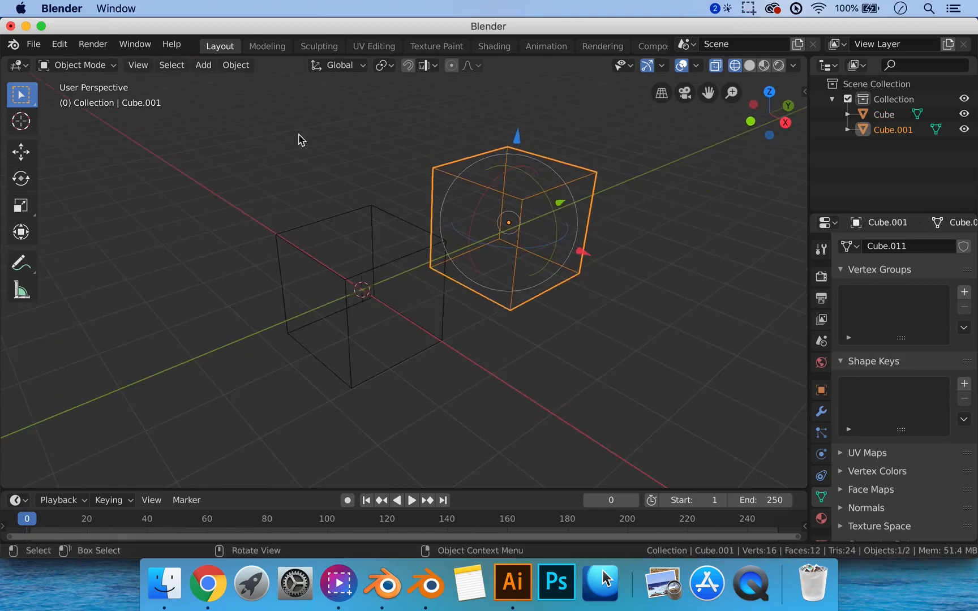
Step: Box-select both wireframe cubes and examine them together in Edit Mode before returning to Object Mode
{"action": "left_click_drag", "start_coordinate": [230, 145], "coordinate": [612, 410]}
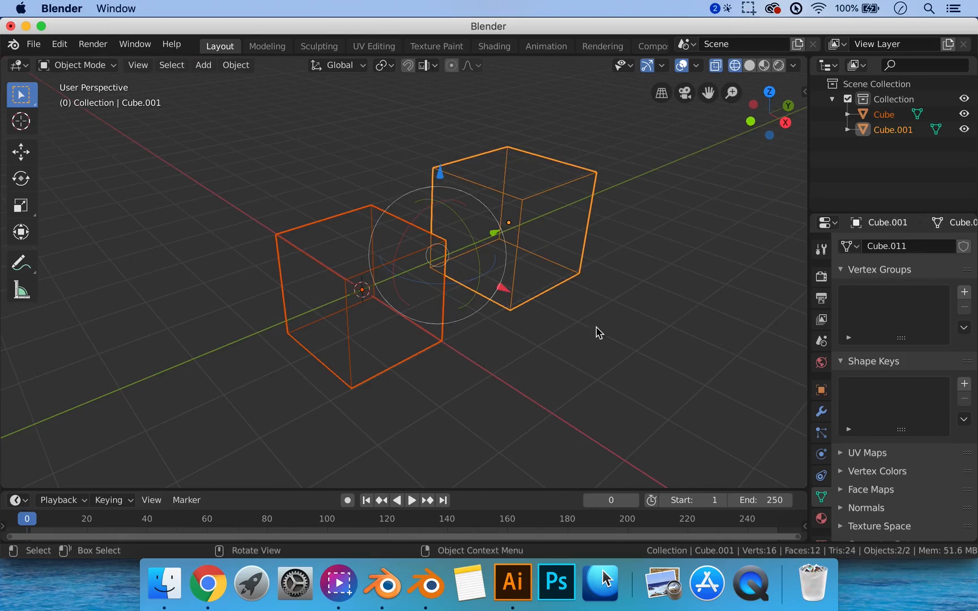
{"action": "key", "text": "Tab"}
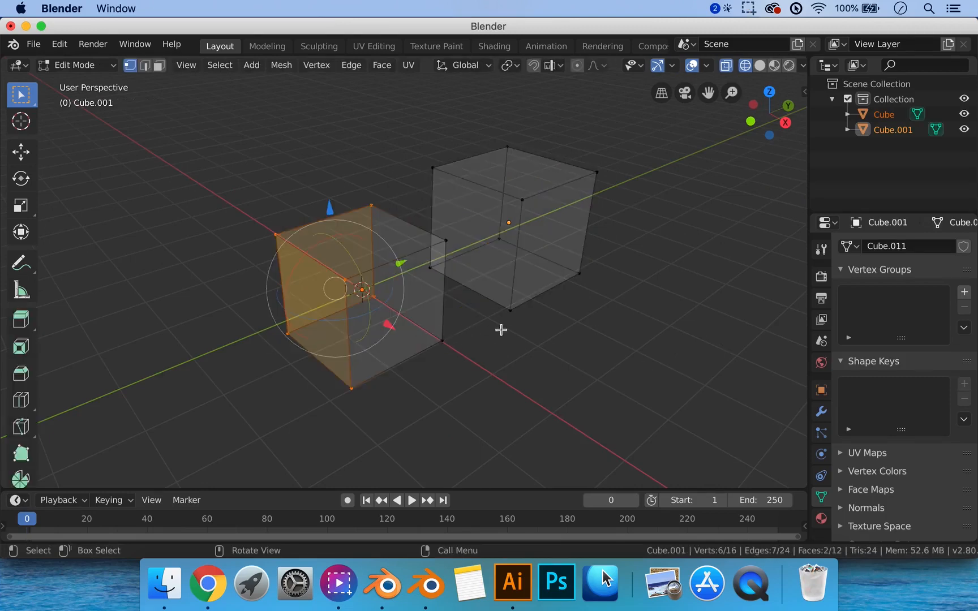
{"action": "middle_click_drag", "start_coordinate": [500, 330], "coordinate": [472, 338]}
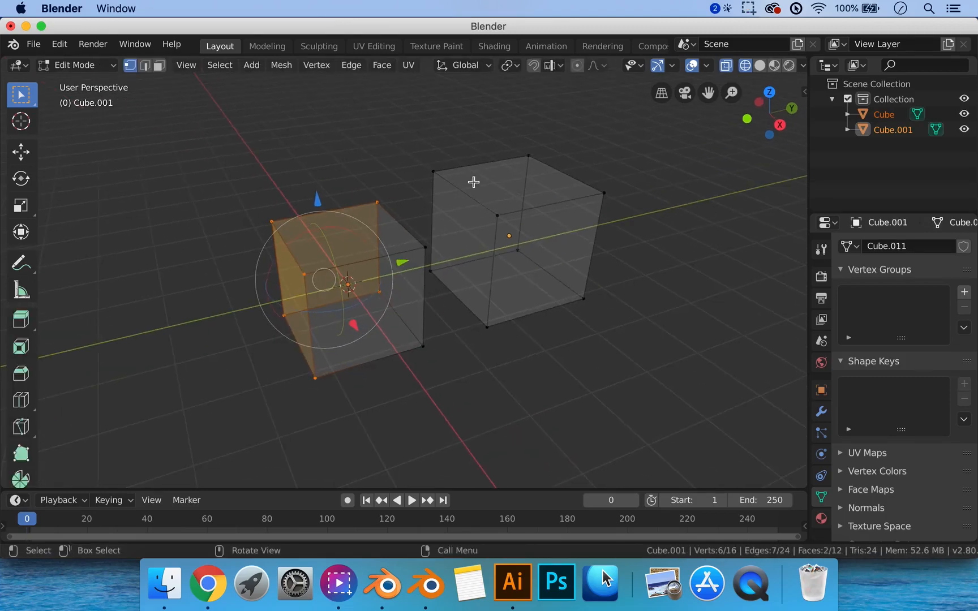
{"action": "middle_click_drag", "start_coordinate": [428, 276], "coordinate": [458, 273]}
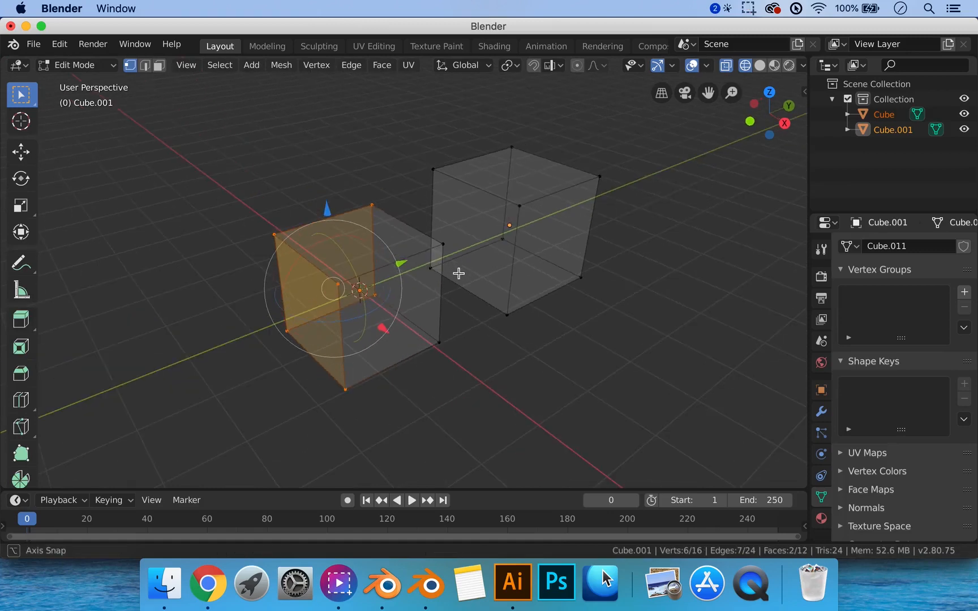
{"action": "middle_click_drag", "start_coordinate": [528, 265], "coordinate": [524, 265]}
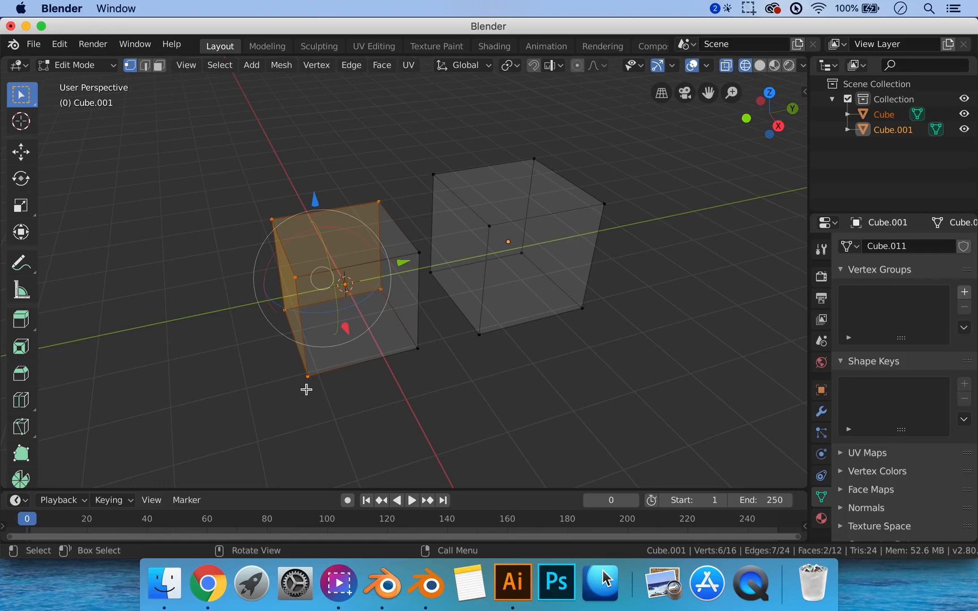
{"action": "key", "text": "Tab"}
{"action": "middle_click_drag", "start_coordinate": [323, 389], "coordinate": [344, 379]}
{"action": "middle_click_drag", "start_coordinate": [402, 388], "coordinate": [397, 394]}
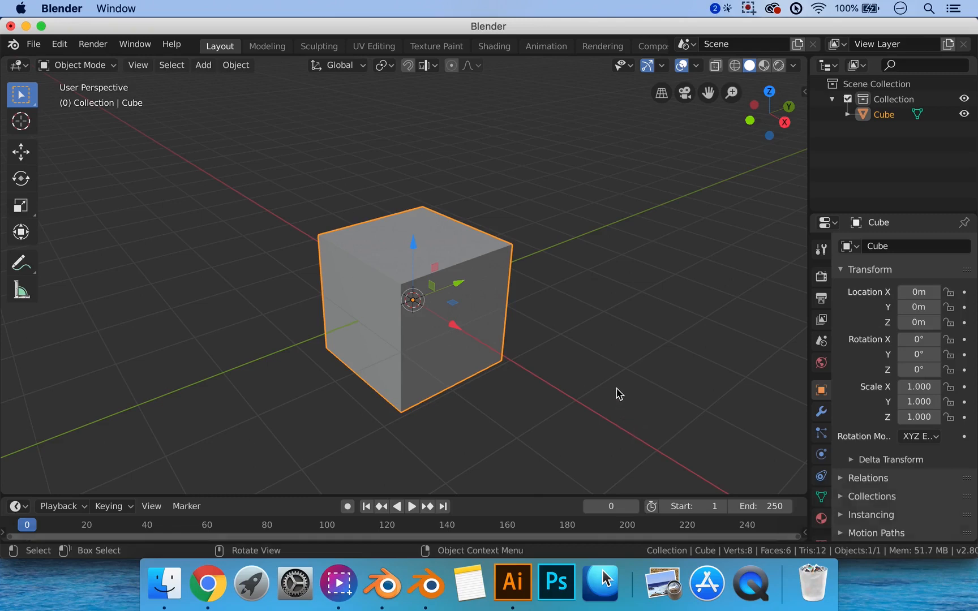
Step: Enter Edit Mode on the single solid cube
{"action": "key", "text": "Tab"}
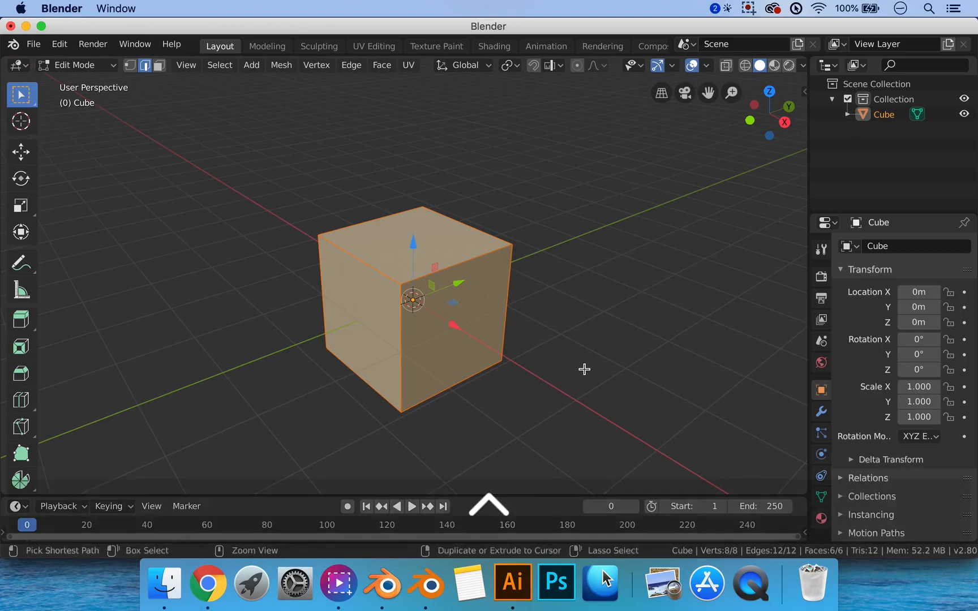
Step: Try a loop cut around the cube, slid off-centre by about 0.24, and undo it
{"action": "key", "text": "ctrl+r"}
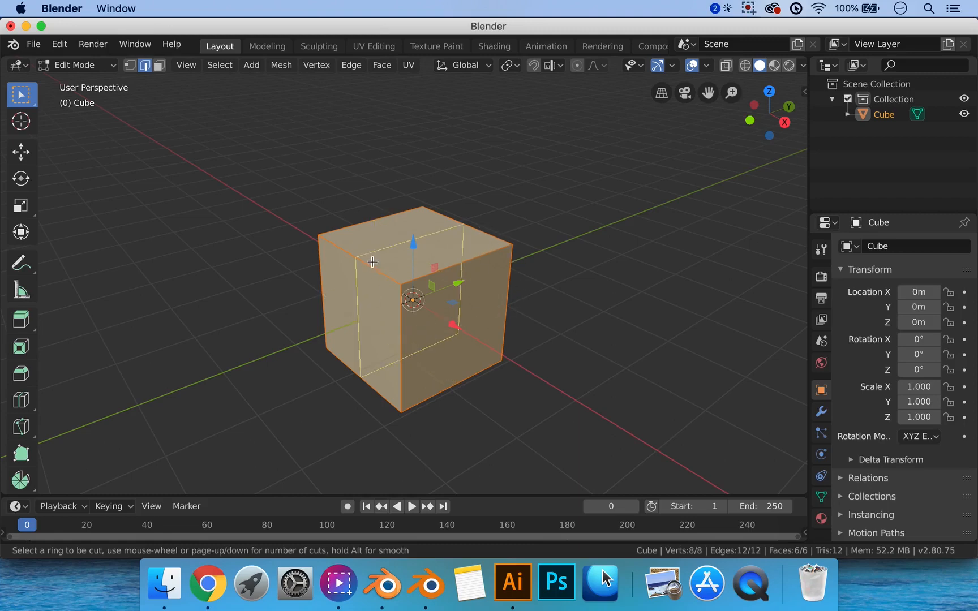
{"action": "left_click", "coordinate": [451, 256]}
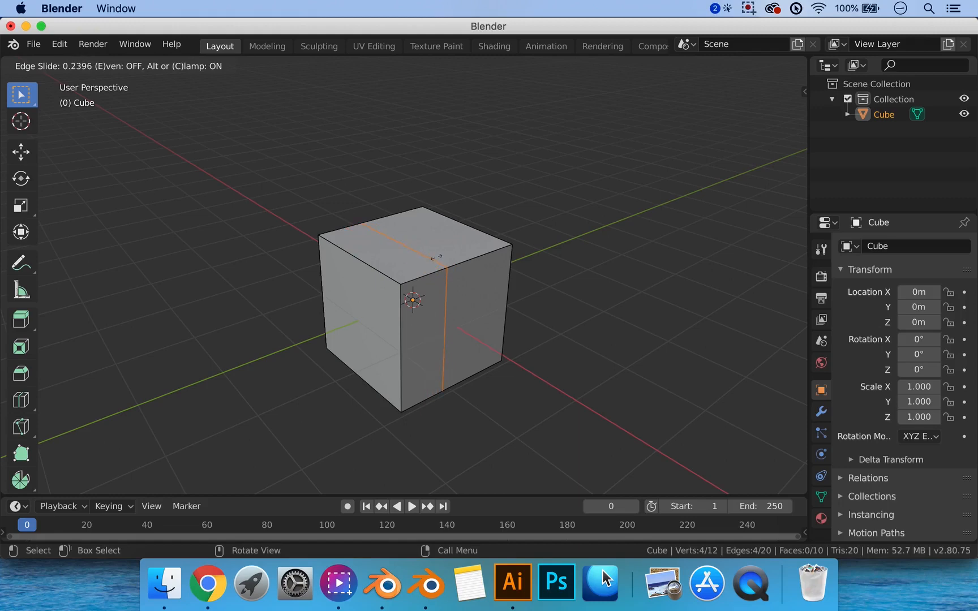
{"action": "left_click", "coordinate": [435, 257]}
{"action": "middle_click_drag", "start_coordinate": [552, 240], "coordinate": [540, 251]}
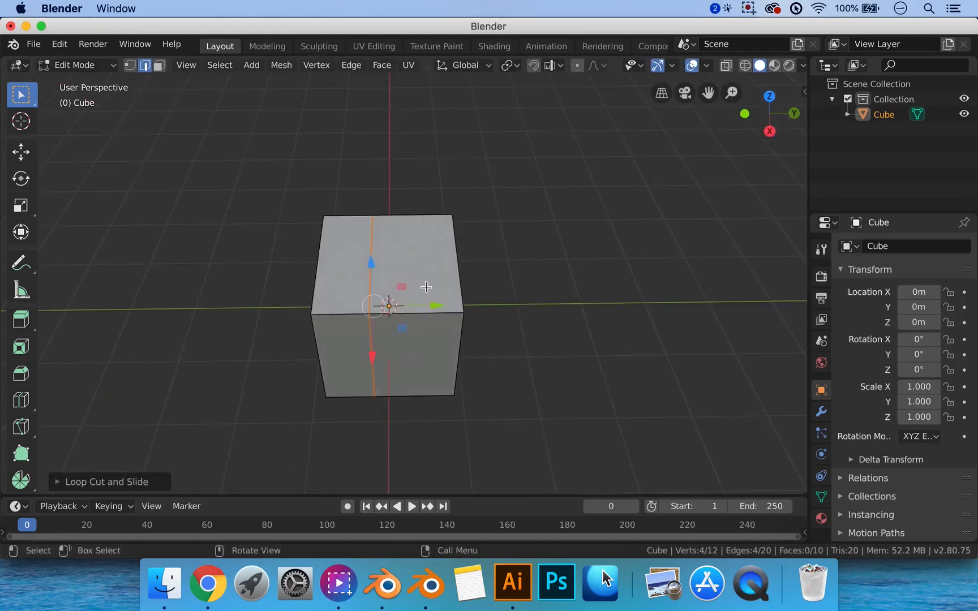
{"action": "middle_click_drag", "start_coordinate": [428, 326], "coordinate": [513, 321], "text": "shift"}
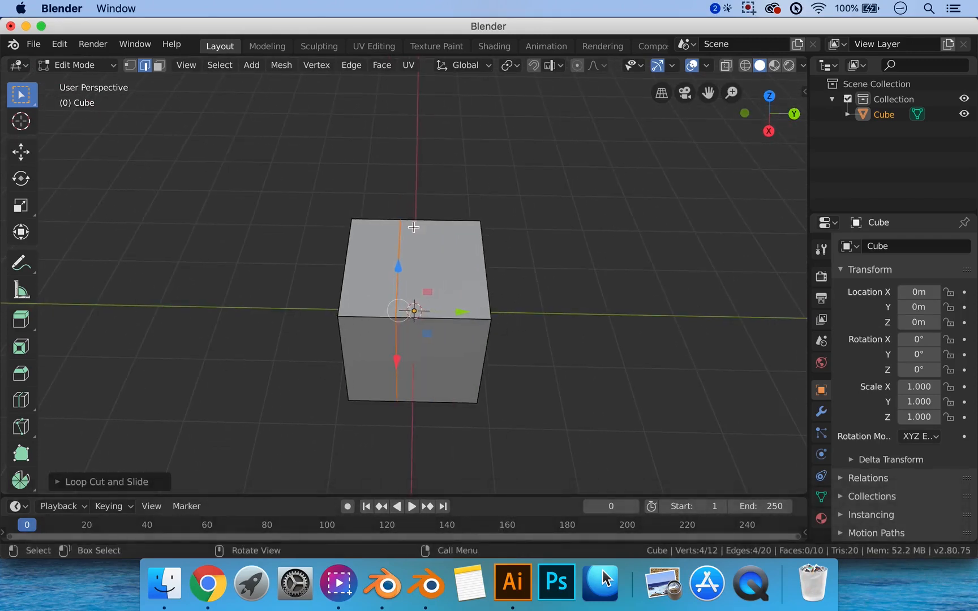
{"action": "key", "text": "super+z"}
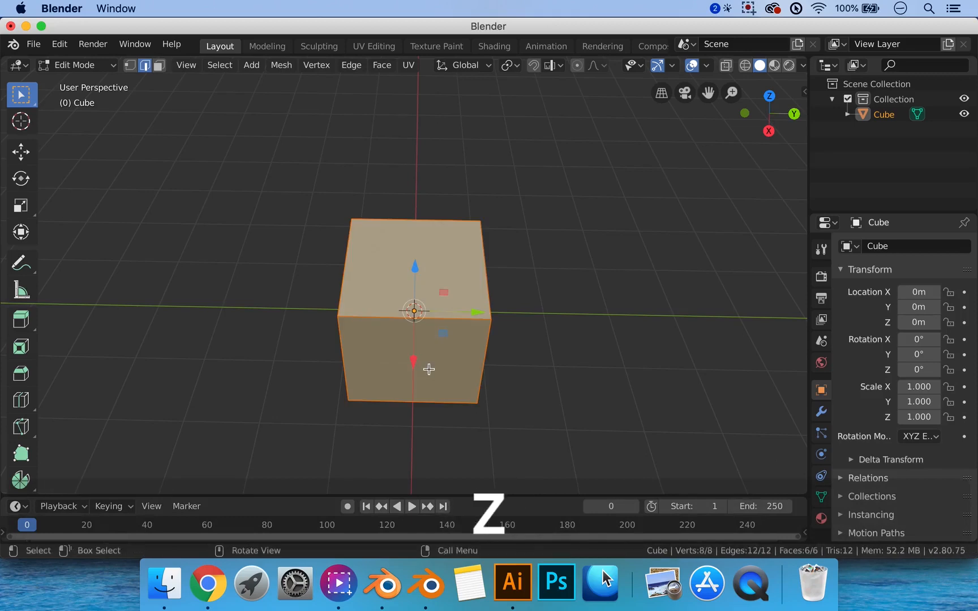
Step: Add a single centred loop cut running over the cube's top and front faces, without sliding it
{"action": "key", "text": "ctrl+r"}
{"action": "left_click", "coordinate": [426, 369]}
{"action": "right_click", "coordinate": [425, 367]}
{"action": "middle_click_drag", "start_coordinate": [423, 366], "coordinate": [460, 343]}
{"action": "scroll", "coordinate": [491, 312], "scroll_direction": "up", "scroll_amount": 2}
{"action": "middle_click_drag", "start_coordinate": [511, 399], "coordinate": [462, 358]}
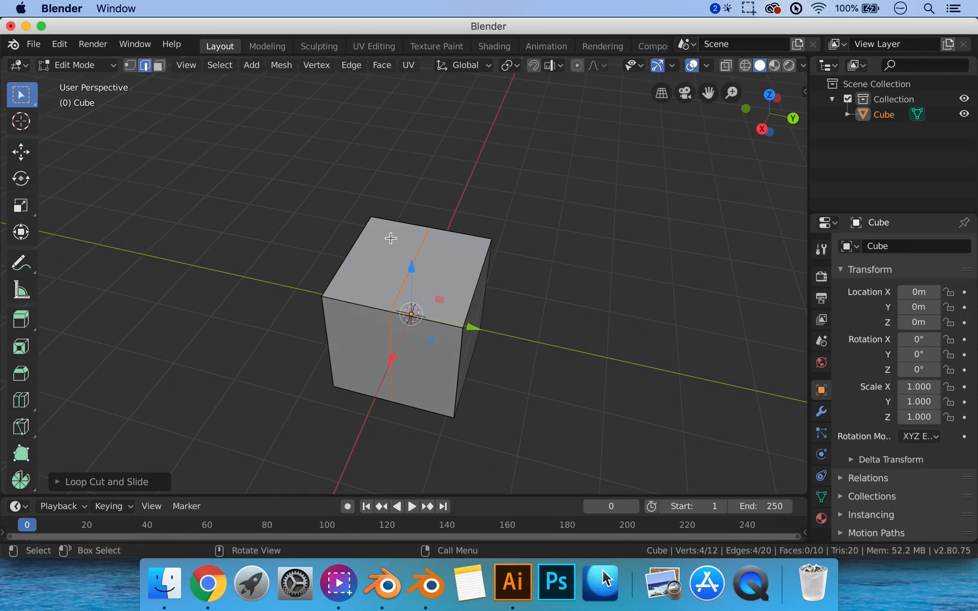
Step: Switch to face selection, expanding the selected edge loop to all the faces adjoining it
{"action": "key", "text": "3"}
{"action": "key", "text": "a"}
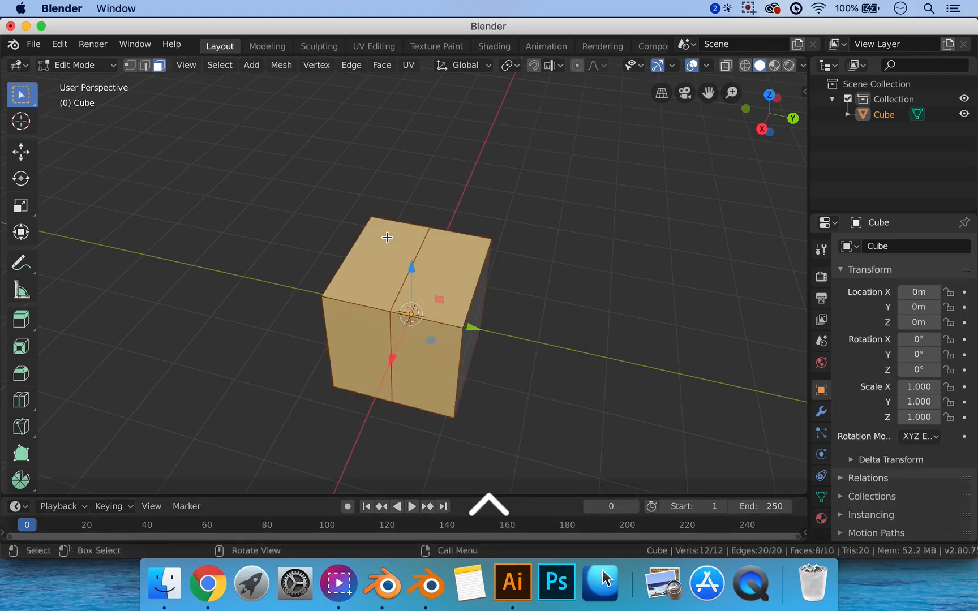
Step: Extrude the half of the cube's top face on the negative Y side straight up into a column taller than the cube
{"action": "left_click", "coordinate": [383, 268]}
{"action": "middle_click_drag", "start_coordinate": [466, 262], "coordinate": [463, 266]}
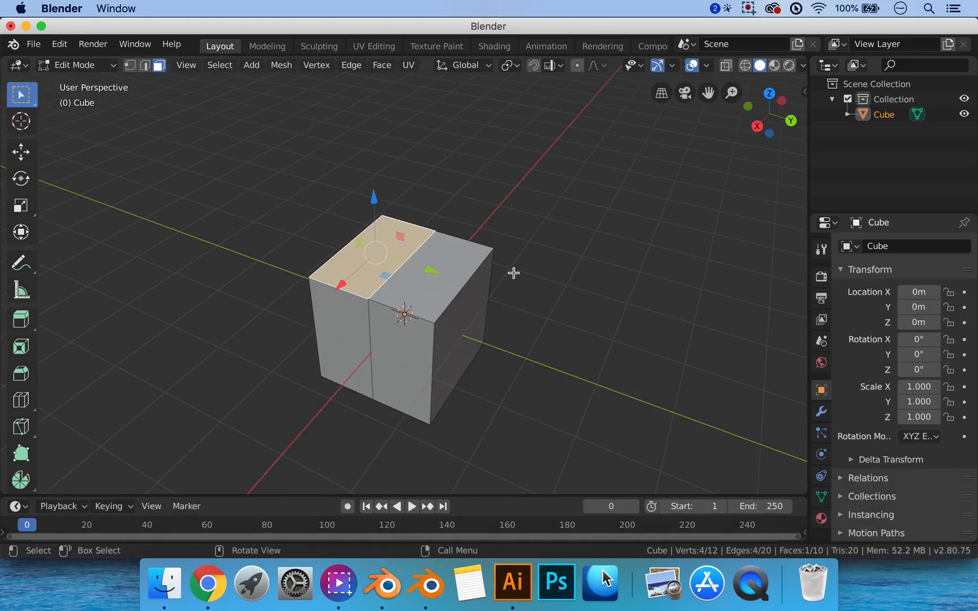
{"action": "key", "text": "e"}
{"action": "left_click", "coordinate": [487, 146]}
Step: Add a centred vertical loop cut down the extruded column and switch to face selection, expanding the selected loop to its adjoining faces
{"action": "scroll", "coordinate": [486, 148], "scroll_direction": "down", "scroll_amount": 3}
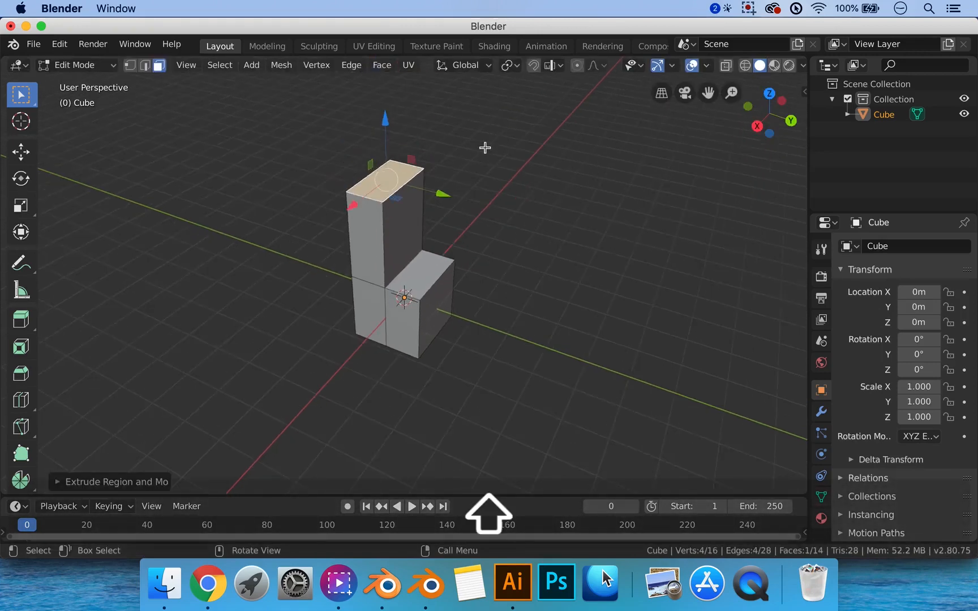
{"action": "middle_click_drag", "start_coordinate": [485, 148], "coordinate": [472, 226]}
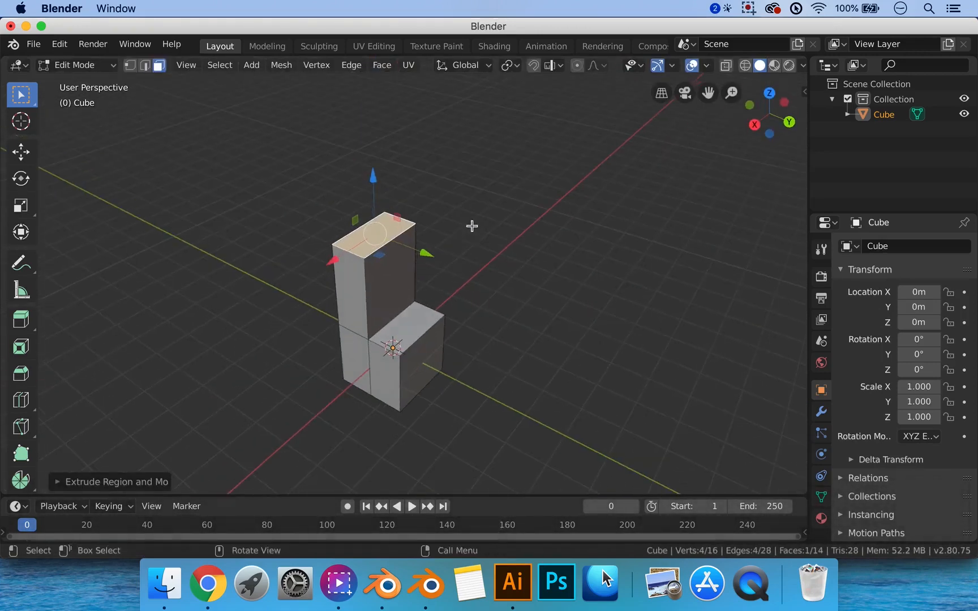
{"action": "middle_click_drag", "start_coordinate": [458, 291], "coordinate": [482, 297]}
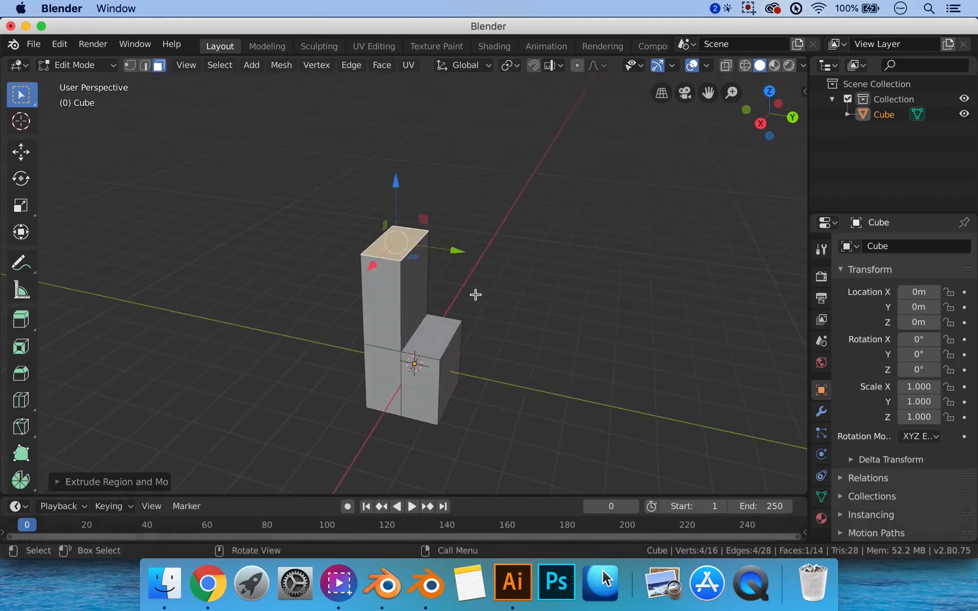
{"action": "key", "text": "ctrl+r"}
{"action": "left_click", "coordinate": [389, 258]}
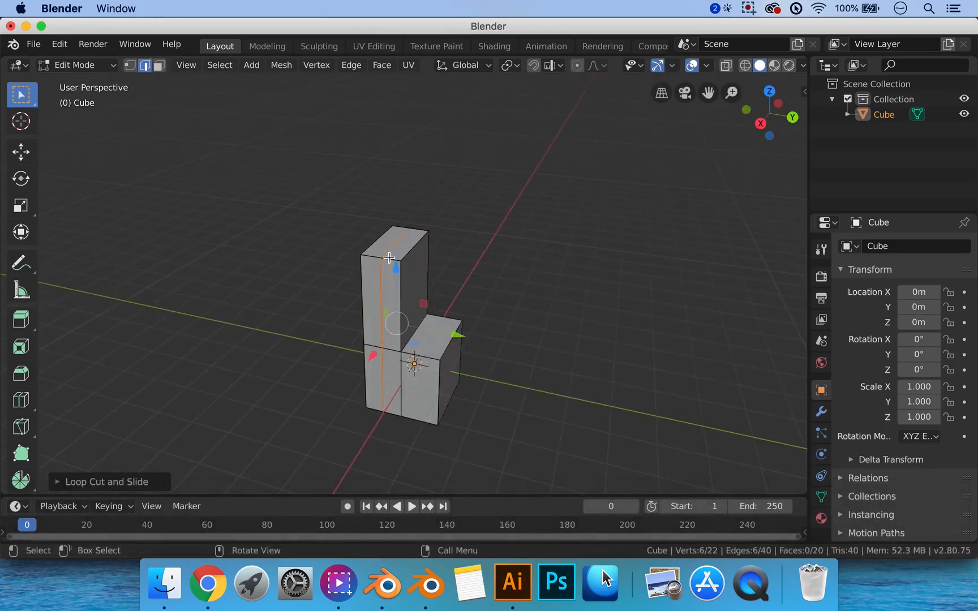
{"action": "key", "text": "ctrl+3"}
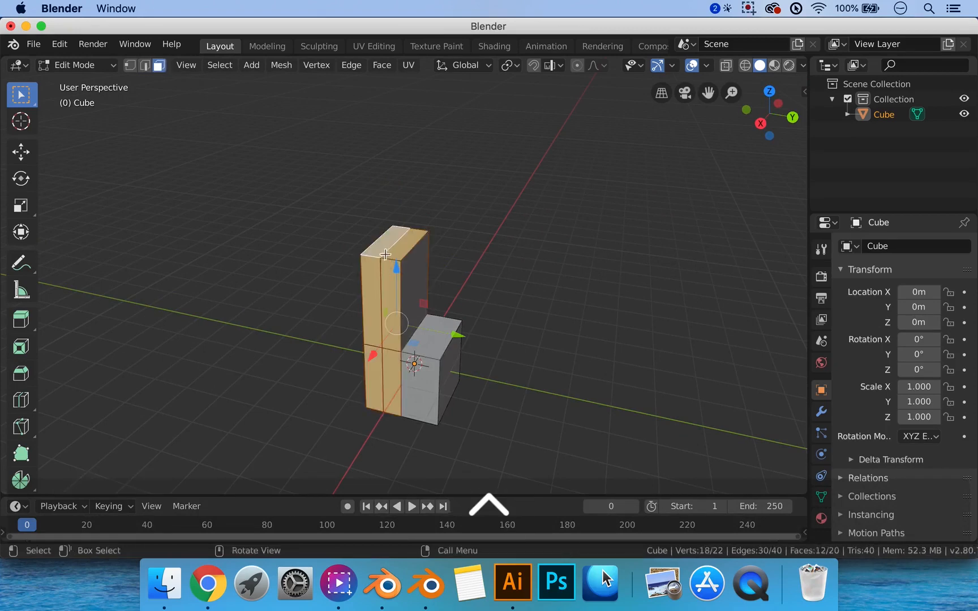
Step: Extrude the outer, negative Y half of the column's top face upward by about 3.38 m to form a third, narrower level
{"action": "left_click", "coordinate": [384, 245]}
{"action": "key", "text": "e"}
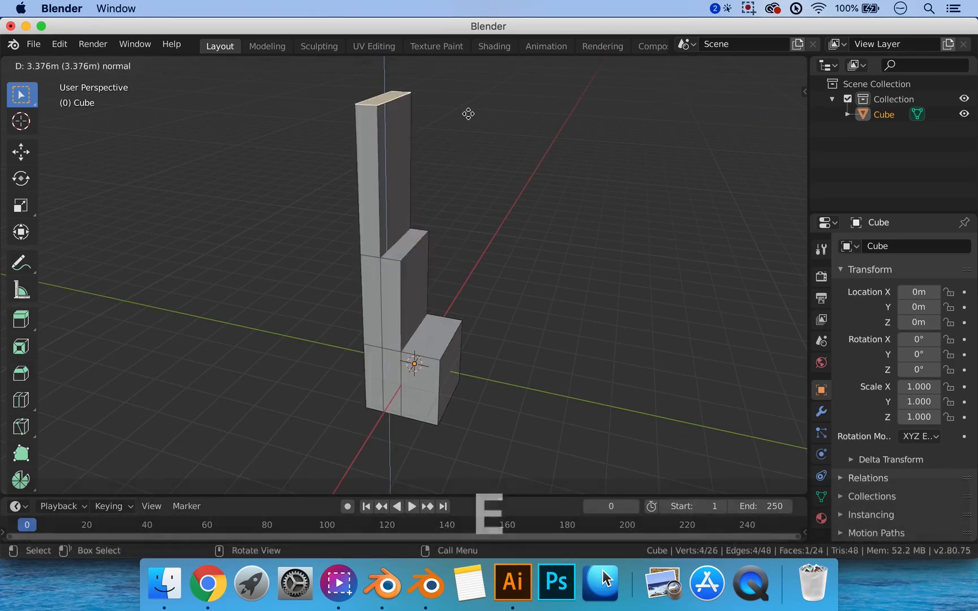
{"action": "left_click", "coordinate": [468, 113]}
Step: Switch the viewport shading to wireframe with the whole three-level stepped model in view
{"action": "scroll", "coordinate": [466, 213], "scroll_direction": "down", "scroll_amount": 3}
{"action": "middle_click_drag", "start_coordinate": [466, 214], "coordinate": [492, 194]}
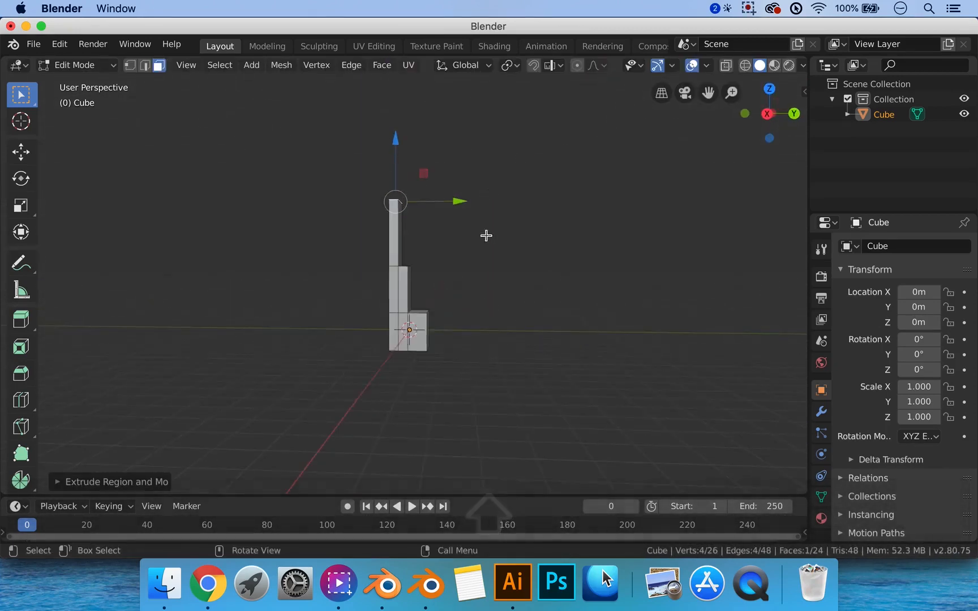
{"action": "scroll", "coordinate": [484, 237], "scroll_direction": "up", "scroll_amount": 6}
{"action": "middle_click_drag", "start_coordinate": [455, 336], "coordinate": [399, 280], "text": "shift"}
{"action": "scroll", "coordinate": [458, 295], "scroll_direction": "down", "scroll_amount": 2}
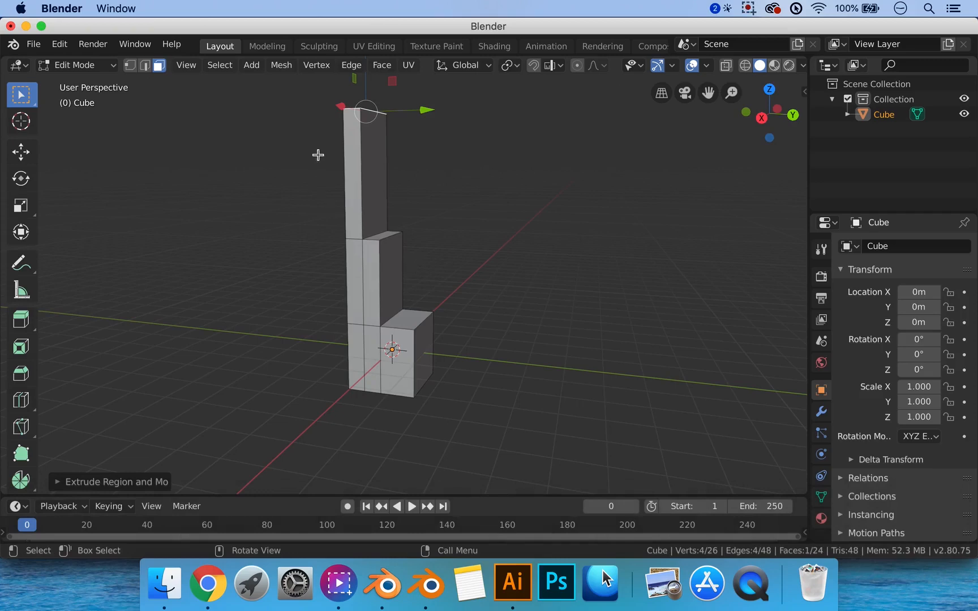
{"action": "middle_click_drag", "start_coordinate": [404, 212], "coordinate": [415, 241], "text": "shift"}
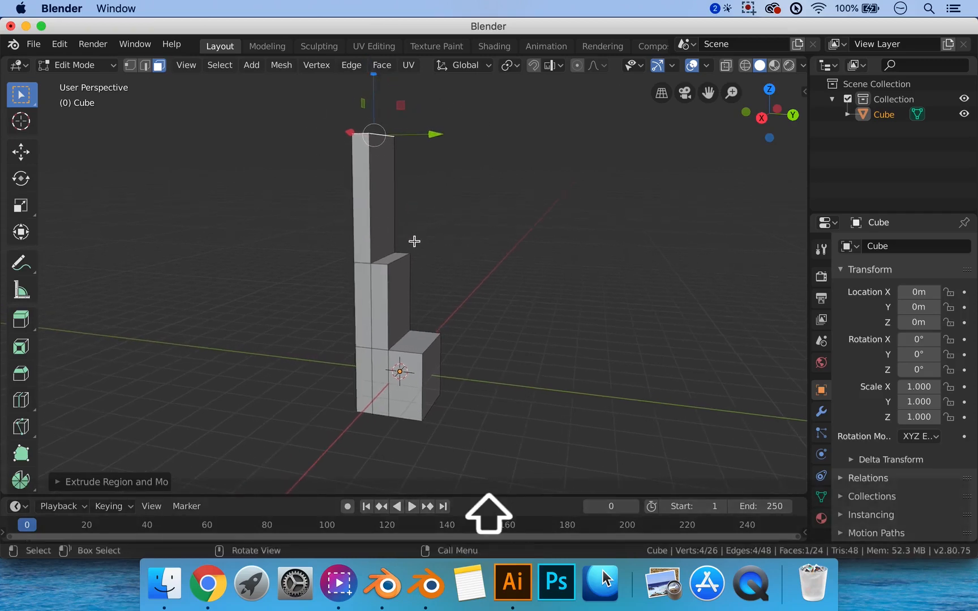
{"action": "middle_click_drag", "start_coordinate": [441, 301], "coordinate": [441, 273], "text": "shift"}
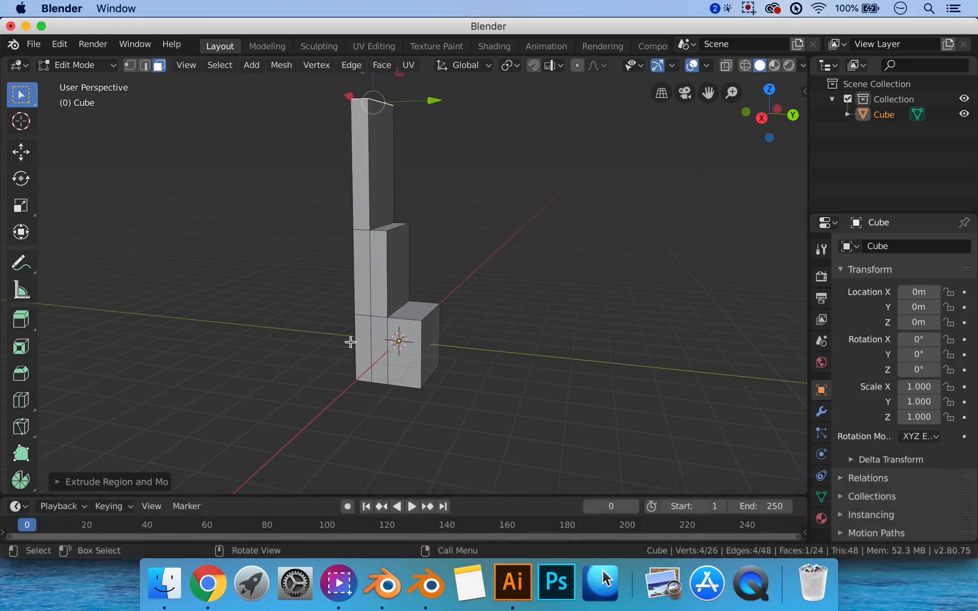
{"action": "middle_click_drag", "start_coordinate": [427, 173], "coordinate": [456, 203], "text": "shift"}
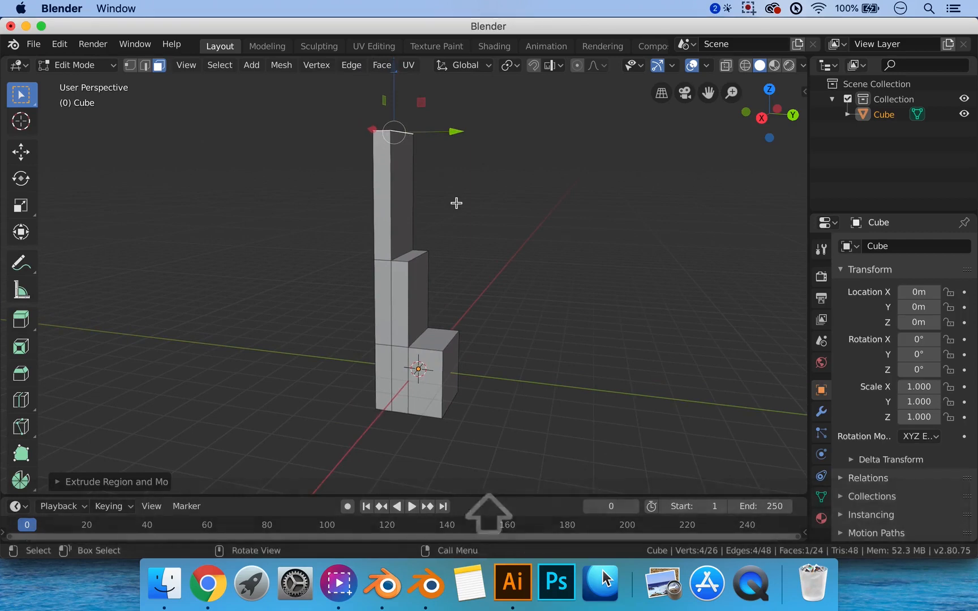
{"action": "key", "text": "z"}
{"action": "left_click", "coordinate": [360, 213]}
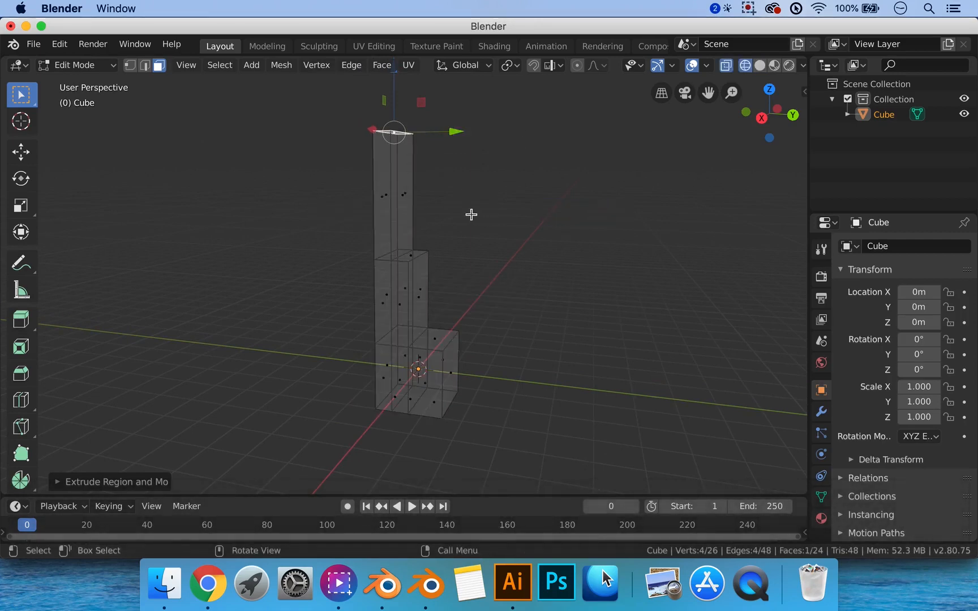
Step: Delete all faces of the two stacked extrusions above the cube, leaving only the base cube
{"action": "left_click_drag", "start_coordinate": [301, 107], "coordinate": [524, 311]}
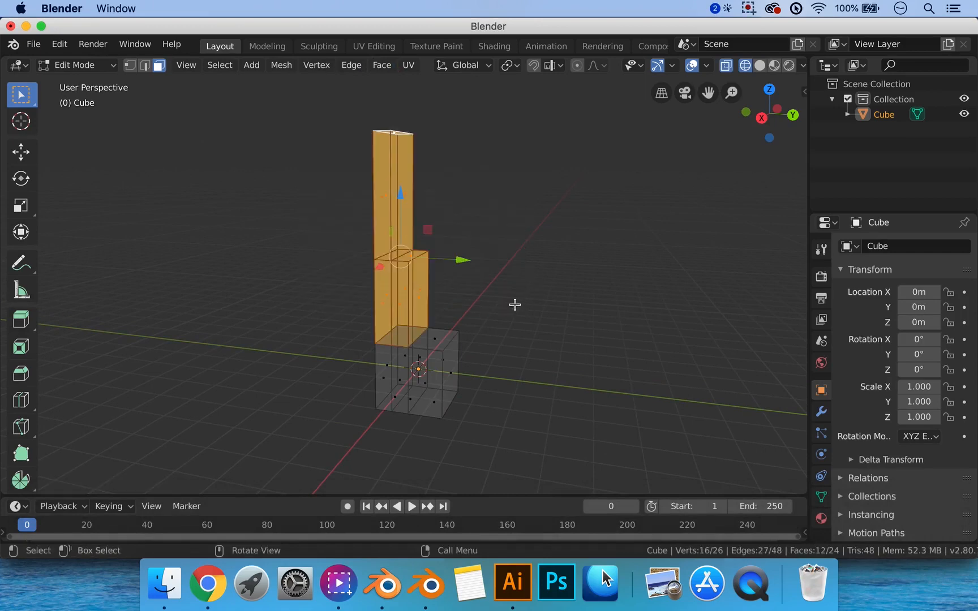
{"action": "key", "text": "x"}
{"action": "left_click", "coordinate": [515, 304]}
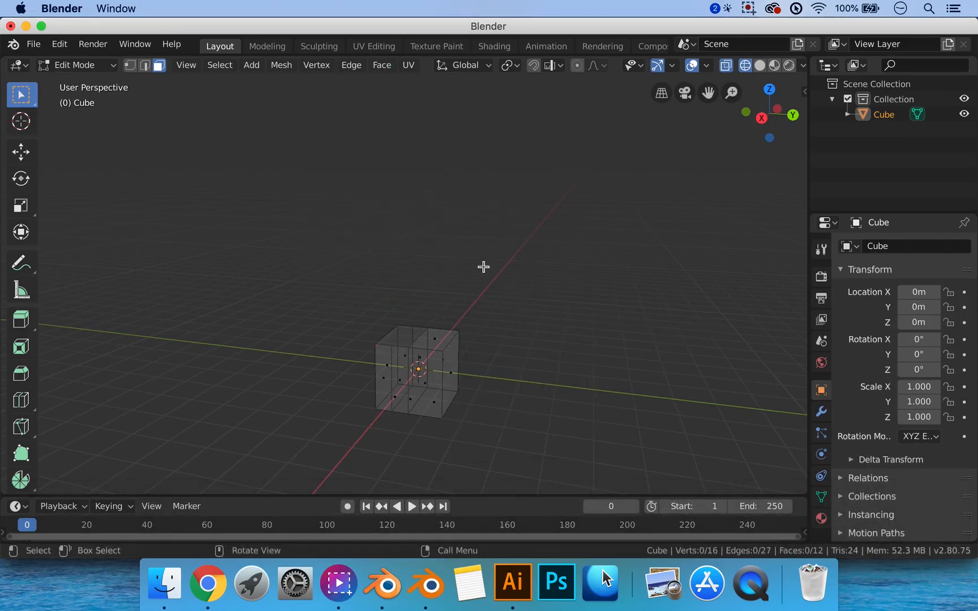
{"action": "scroll", "coordinate": [484, 267], "scroll_direction": "up", "scroll_amount": 6}
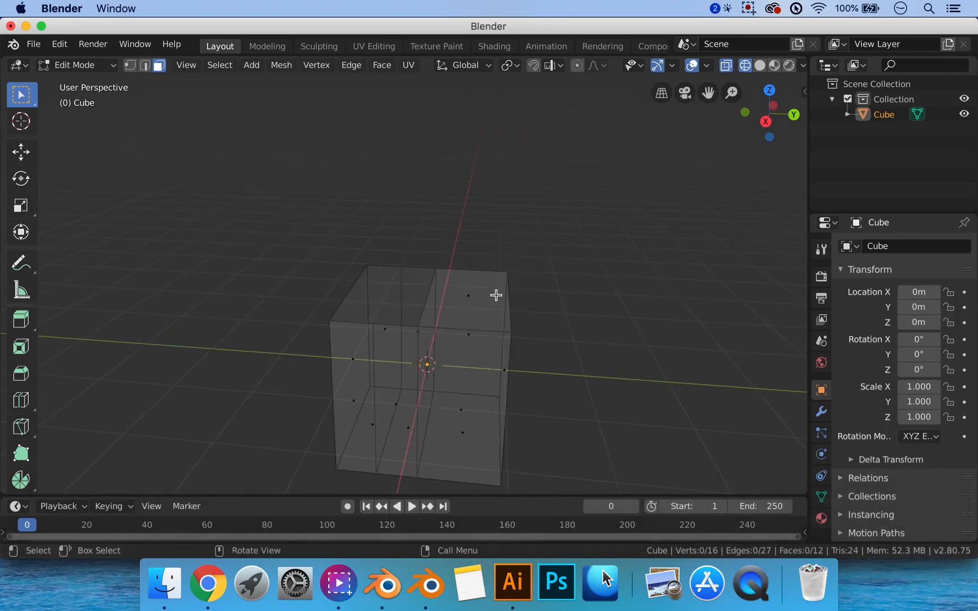
Step: Switch the viewport shading to solid and the mesh selection to edge mode
{"action": "key", "text": "z"}
{"action": "left_click", "coordinate": [574, 299]}
{"action": "mouse_move", "coordinate": [574, 299]}
{"action": "middle_mouse_down", "text": "shift"}
{"action": "mouse_move", "coordinate": [533, 250]}
{"action": "mouse_move", "coordinate": [529, 210]}
{"action": "middle_mouse_up", "text": "shift"}
{"action": "middle_click_drag", "start_coordinate": [527, 256], "coordinate": [537, 291]}
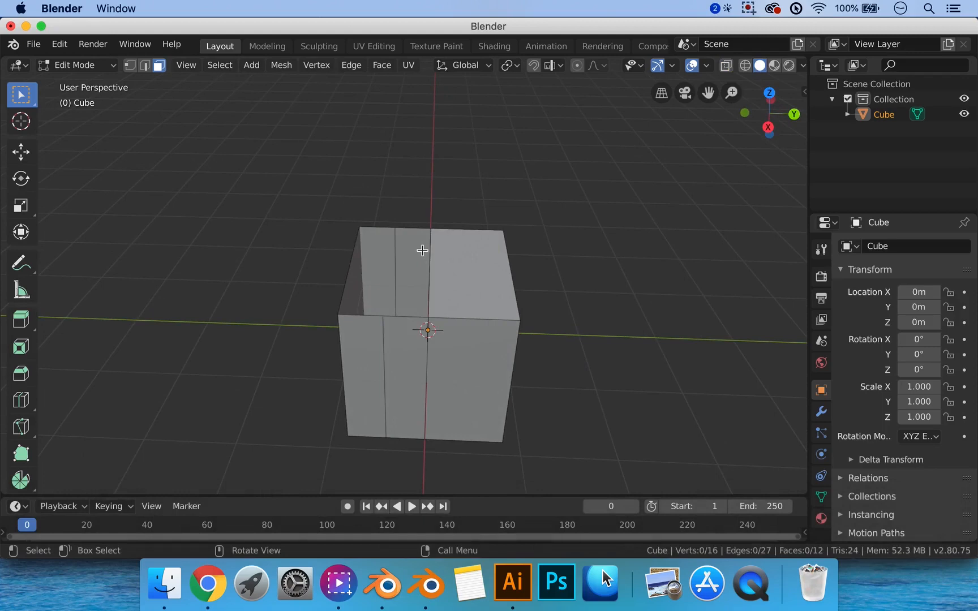
{"action": "key", "text": "2"}
Step: Try to fill a face between two opposite short edges across the cube's top opening
{"action": "left_click", "coordinate": [421, 229]}
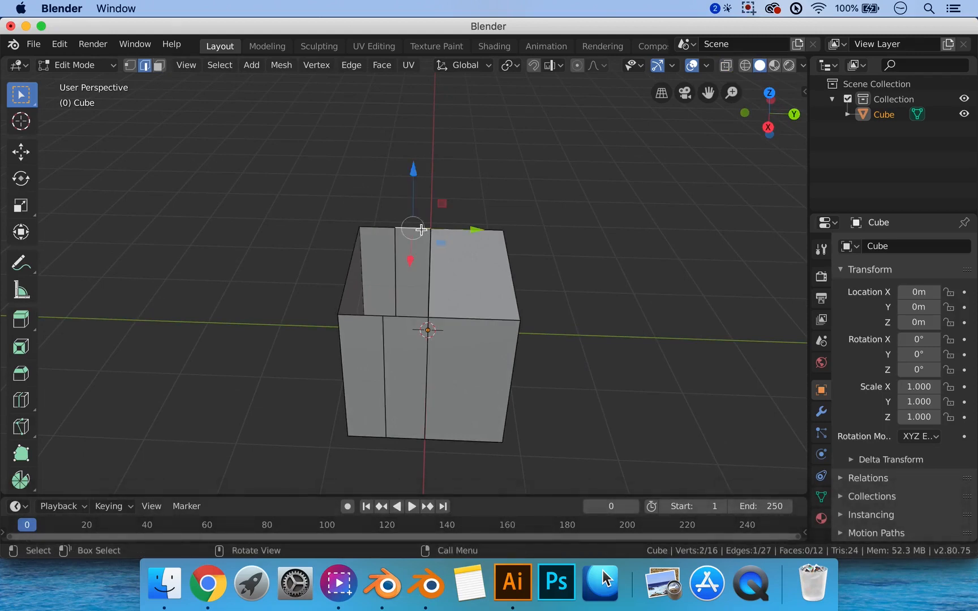
{"action": "left_click", "coordinate": [408, 315], "text": "shift"}
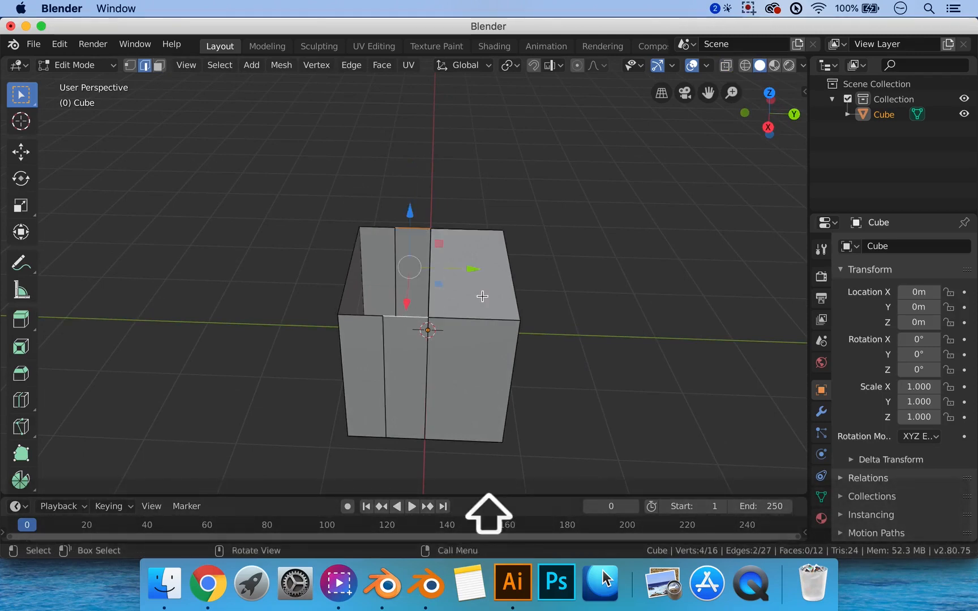
{"action": "key", "text": "f"}
{"action": "middle_click_drag", "start_coordinate": [482, 291], "coordinate": [503, 291]}
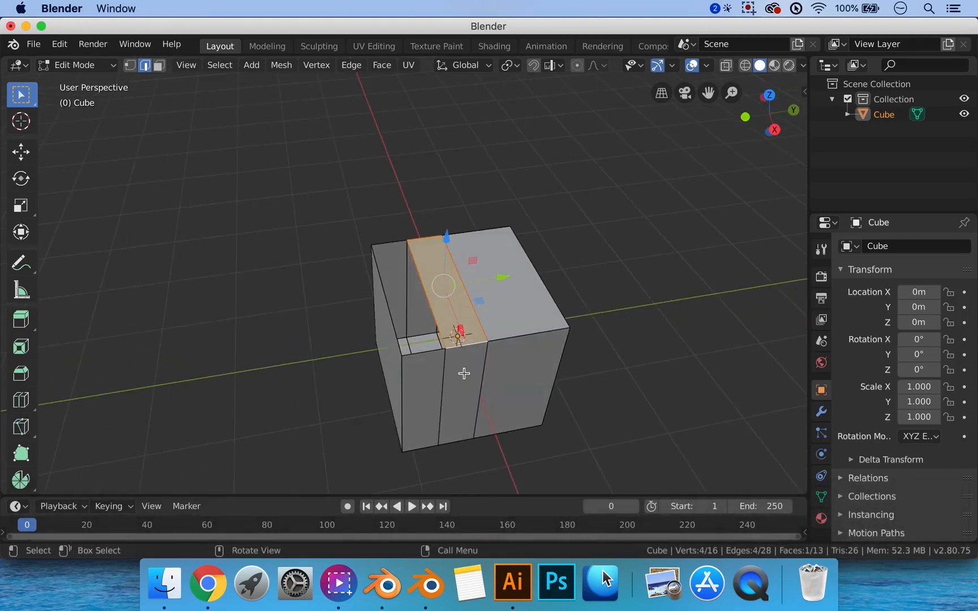
{"action": "key", "text": "ctrl+z"}
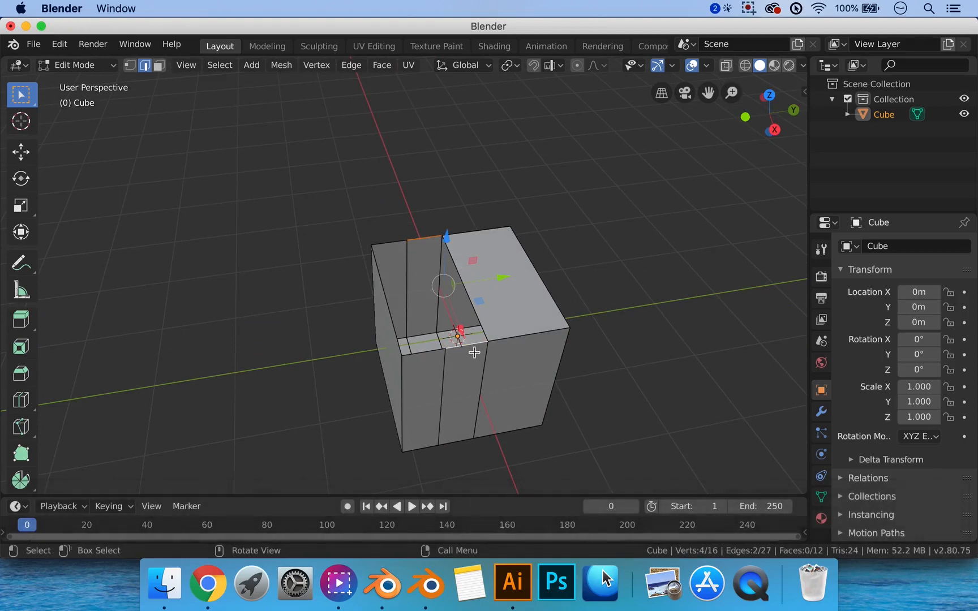
Step: Select the edge loop that splits the open half of the cube and dissolve its edges
{"action": "left_click", "coordinate": [444, 385], "text": "alt"}
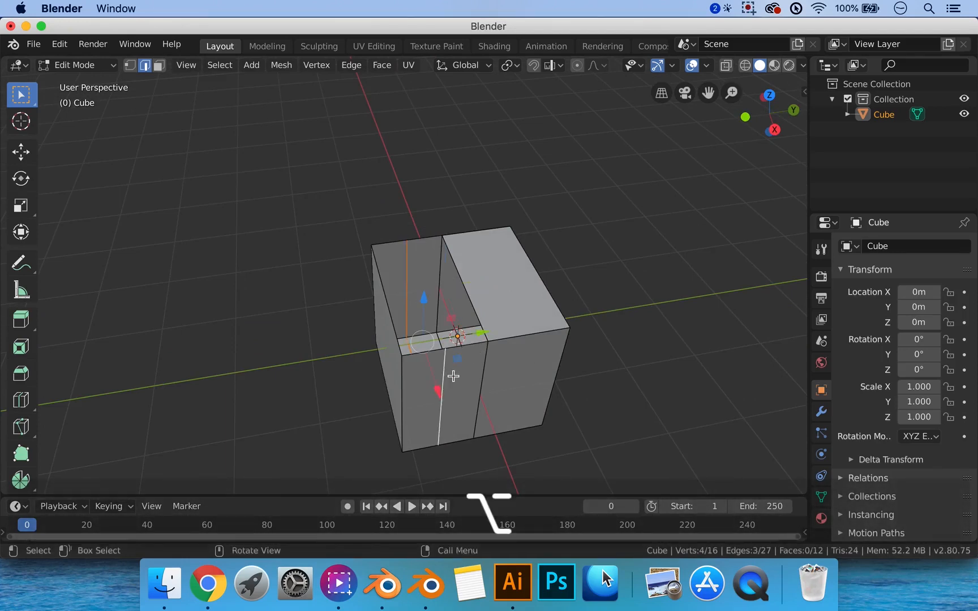
{"action": "middle_click_drag", "start_coordinate": [447, 376], "coordinate": [447, 399]}
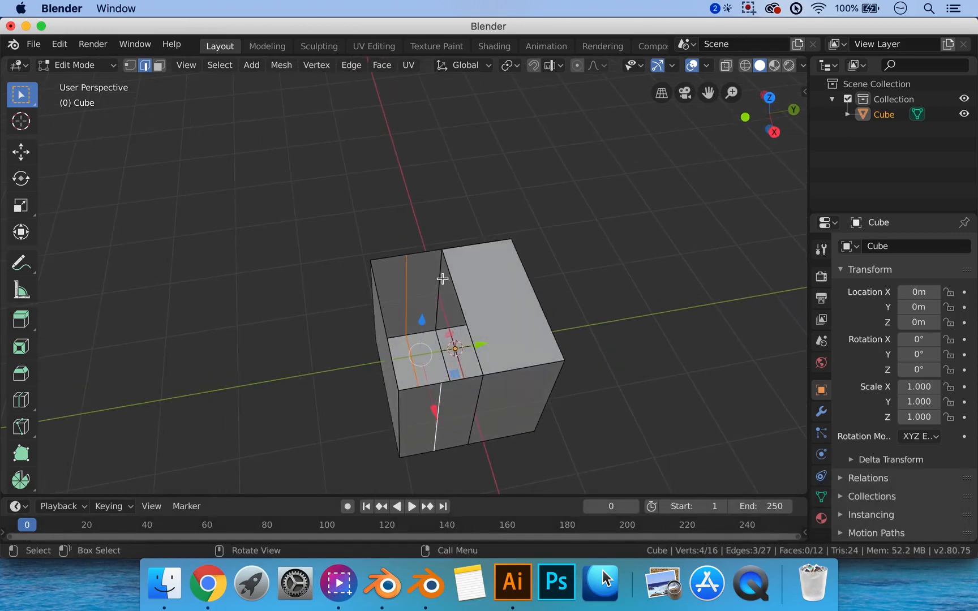
{"action": "key", "text": "x"}
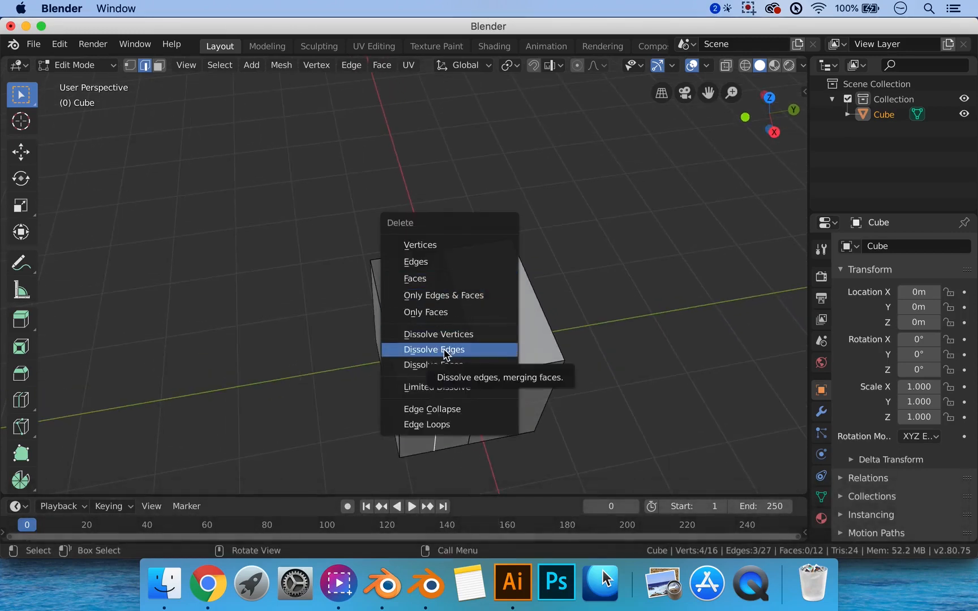
{"action": "left_click", "coordinate": [446, 349]}
{"action": "middle_click_drag", "start_coordinate": [517, 336], "coordinate": [485, 323]}
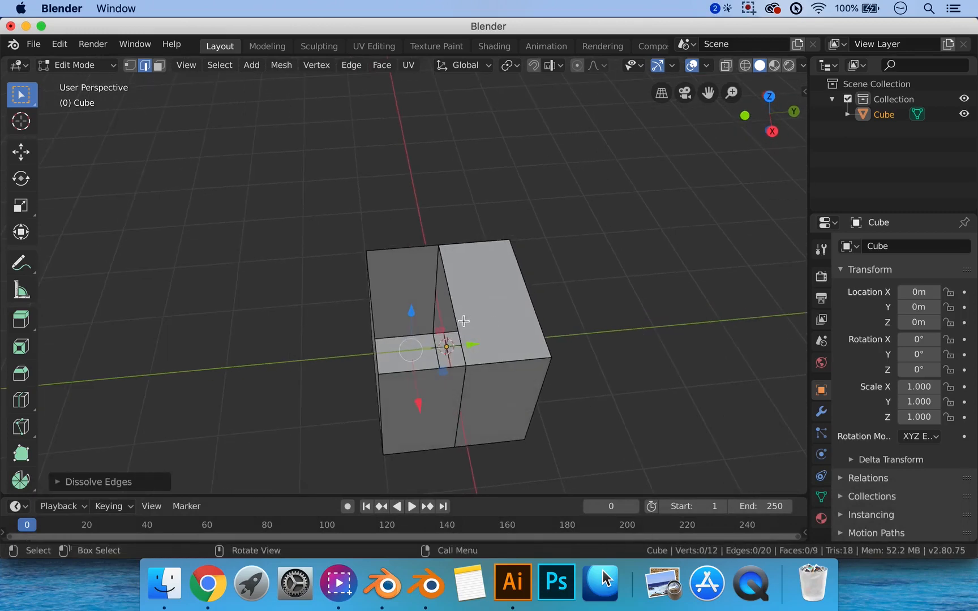
Step: Select the border edges of the cube's top opening, fill them with a face and clear the selection
{"action": "left_click", "coordinate": [430, 369], "text": "alt"}
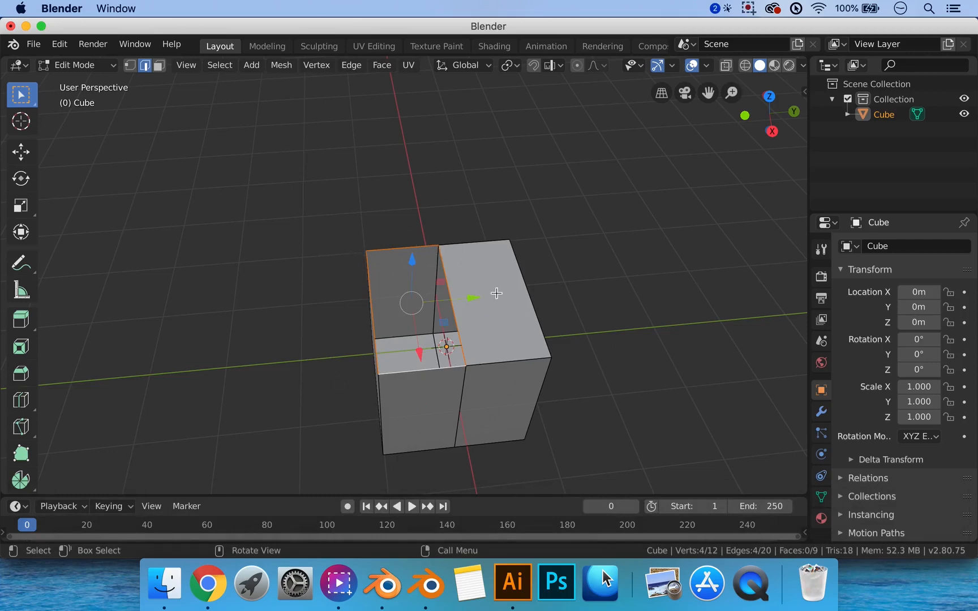
{"action": "middle_click_drag", "start_coordinate": [500, 301], "coordinate": [484, 327]}
{"action": "key", "text": "f"}
{"action": "key", "text": "alt+a"}
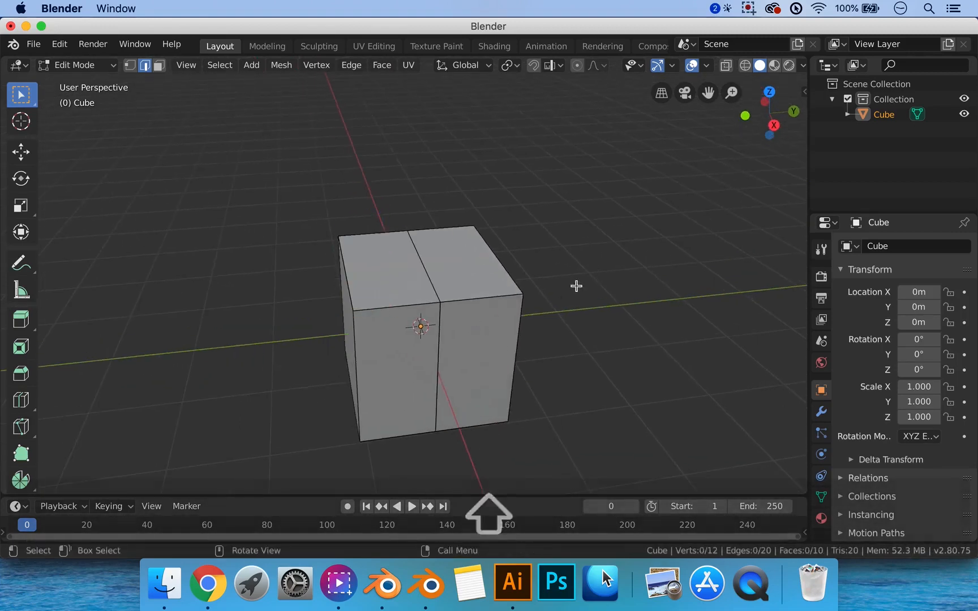
Step: Select the edge loop around the middle of the cube and dissolve its edges
{"action": "middle_click_drag", "start_coordinate": [576, 286], "coordinate": [493, 280]}
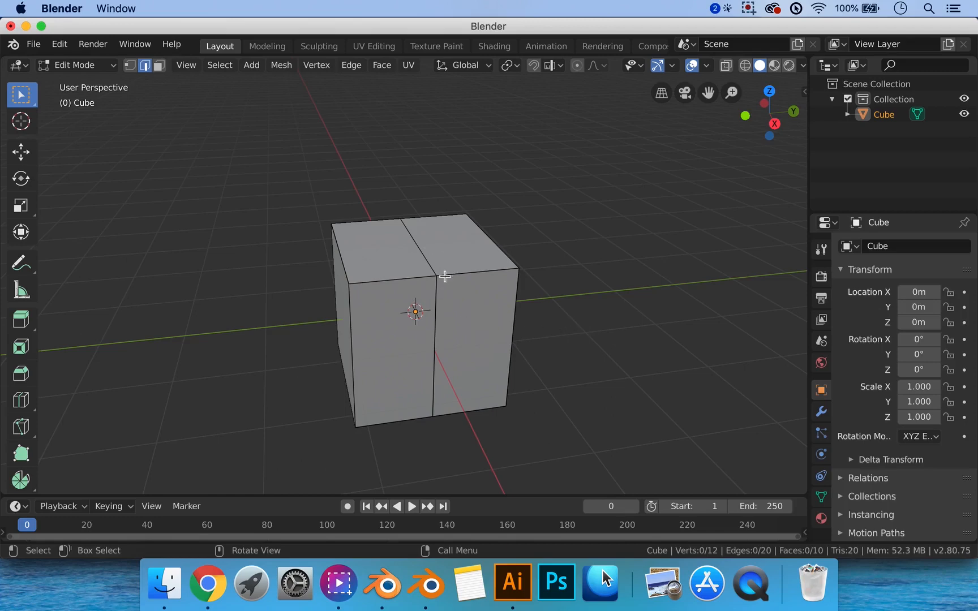
{"action": "left_click", "coordinate": [437, 298], "text": "alt"}
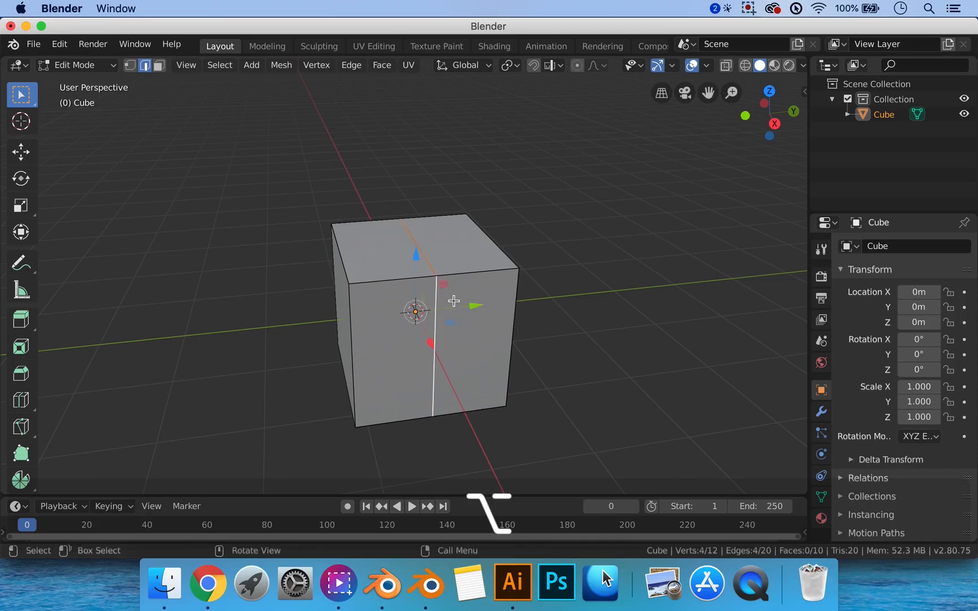
{"action": "key", "text": "x"}
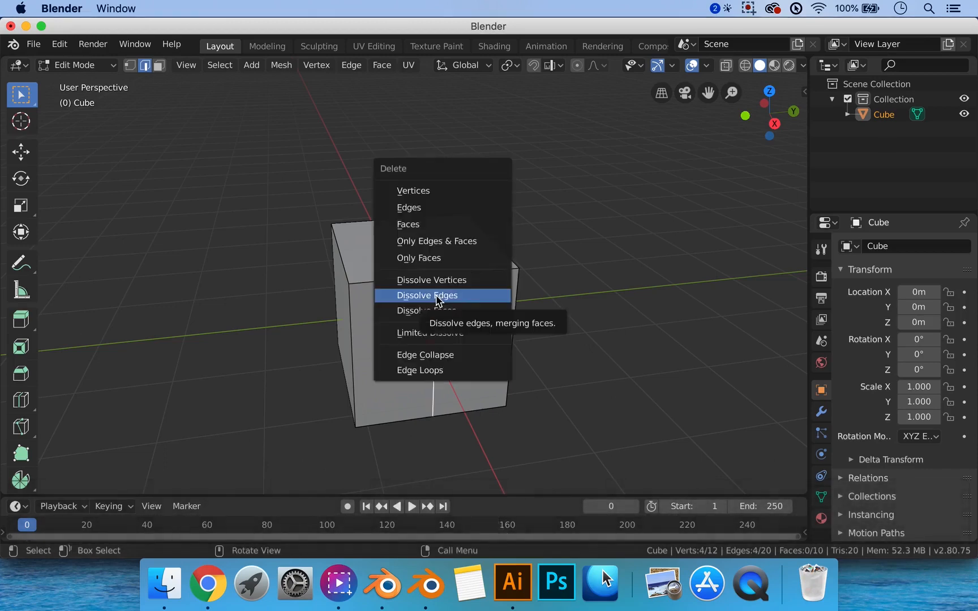
{"action": "left_click", "coordinate": [436, 298]}
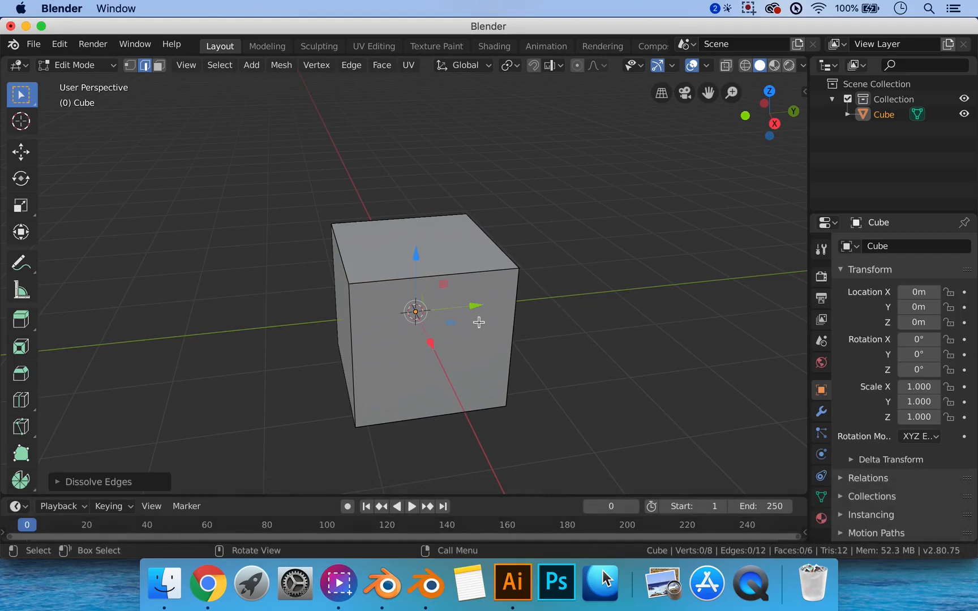
Step: Select the entire cube and subdivide it once
{"action": "key", "text": "a"}
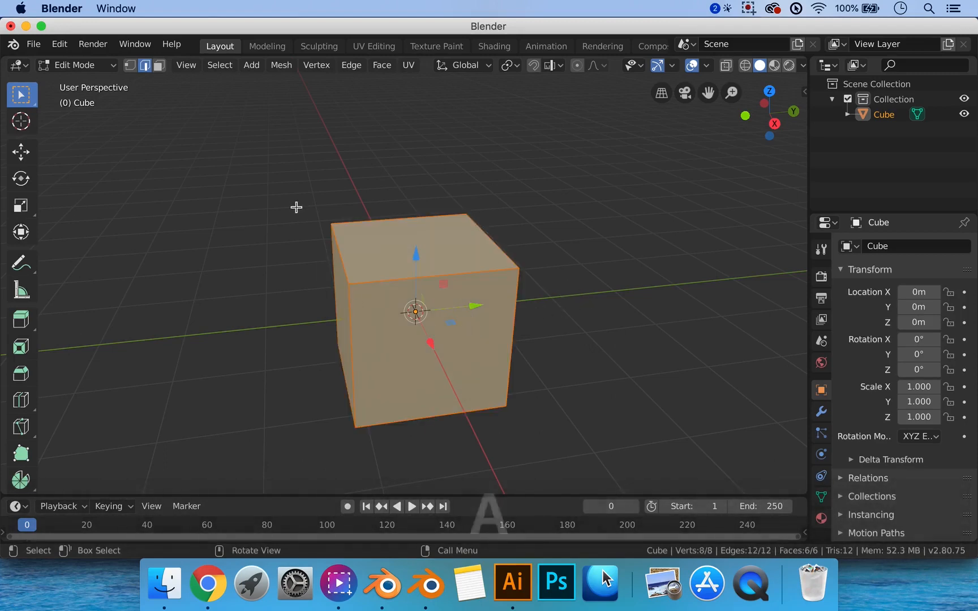
{"action": "middle_click_drag", "start_coordinate": [314, 347], "coordinate": [342, 351]}
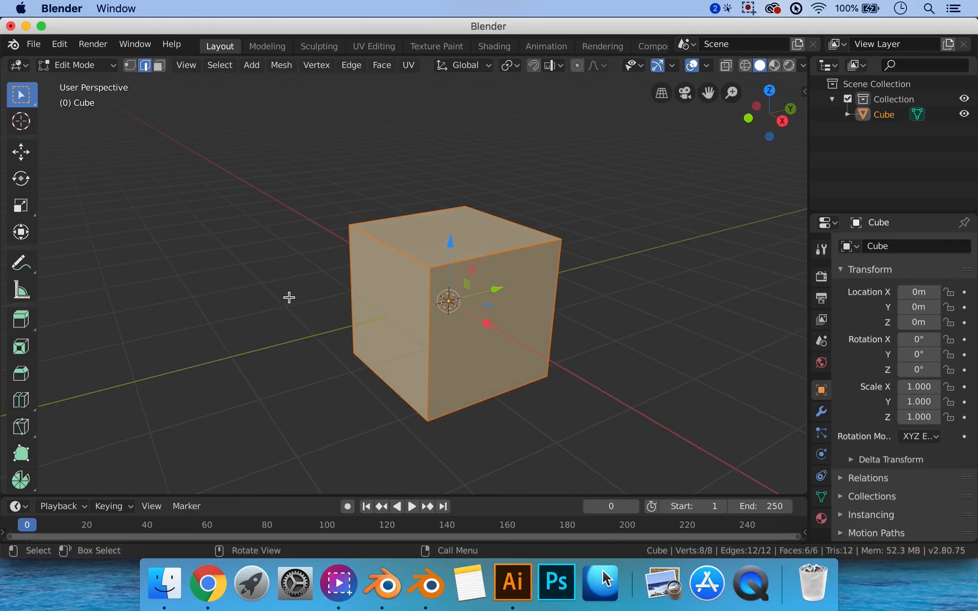
{"action": "right_click", "coordinate": [289, 297]}
{"action": "right_click", "coordinate": [253, 299]}
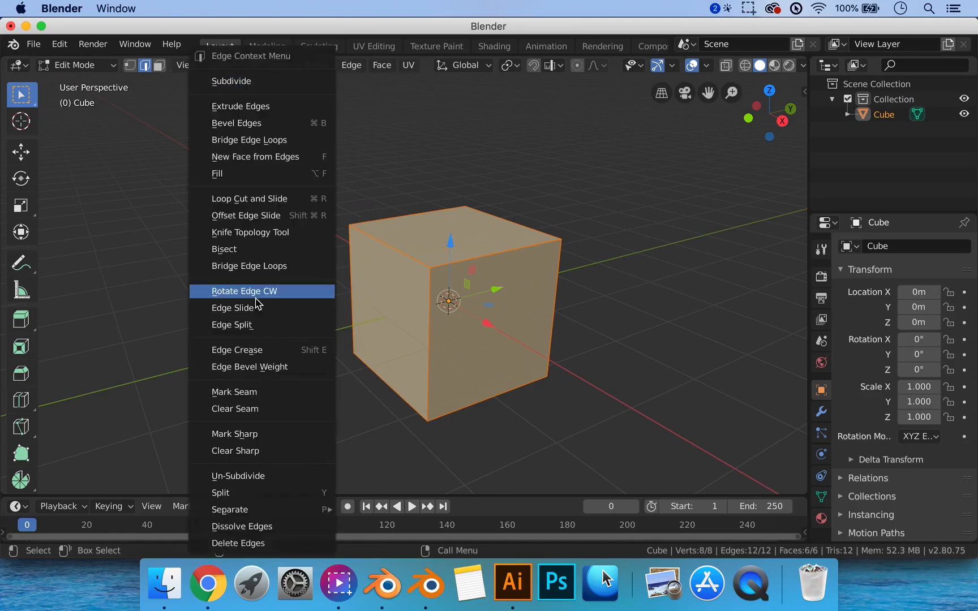
{"action": "left_click", "coordinate": [238, 84]}
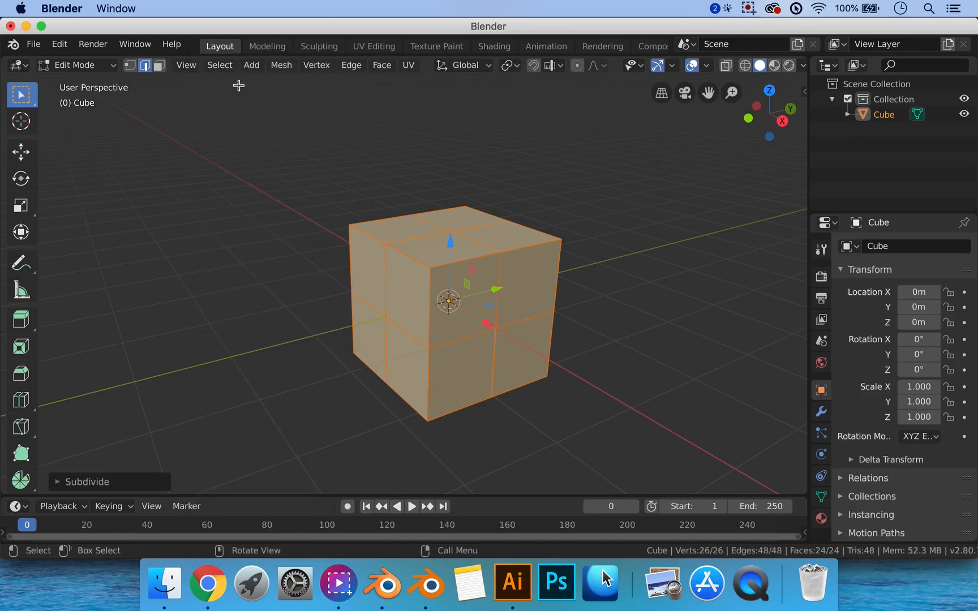
{"action": "left_click", "coordinate": [604, 301]}
Step: Change to face selection and select the face loop running around the cube's negative Y half
{"action": "middle_click_drag", "start_coordinate": [642, 295], "coordinate": [530, 334]}
{"action": "middle_click_drag", "start_coordinate": [570, 290], "coordinate": [507, 283]}
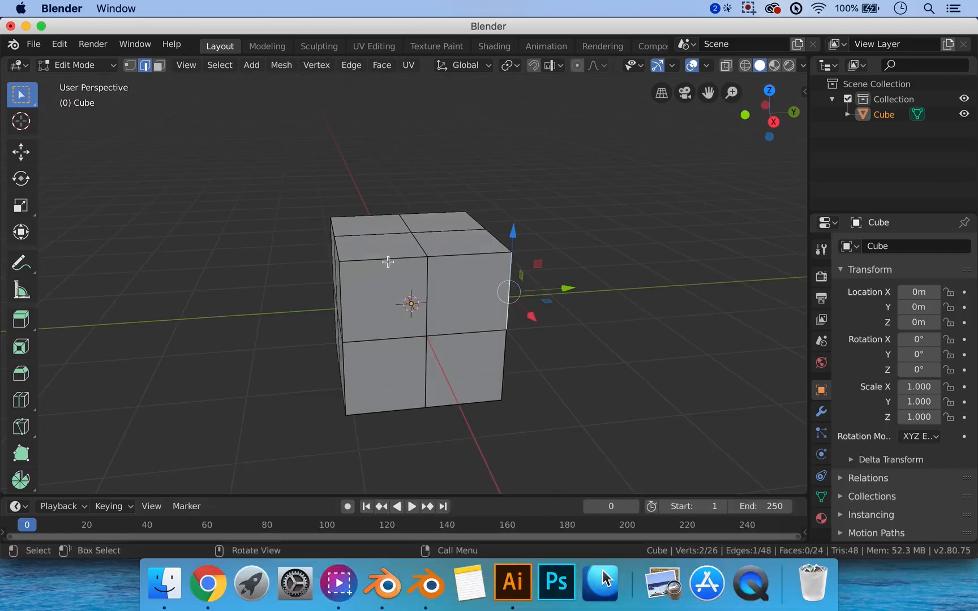
{"action": "middle_click_drag", "start_coordinate": [401, 256], "coordinate": [412, 264]}
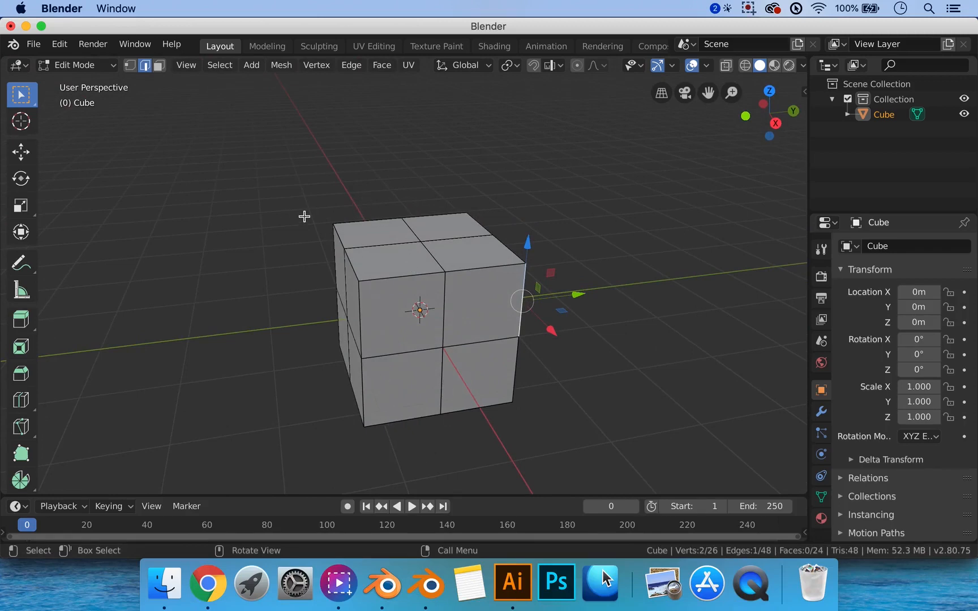
{"action": "key", "text": "ctrl+3"}
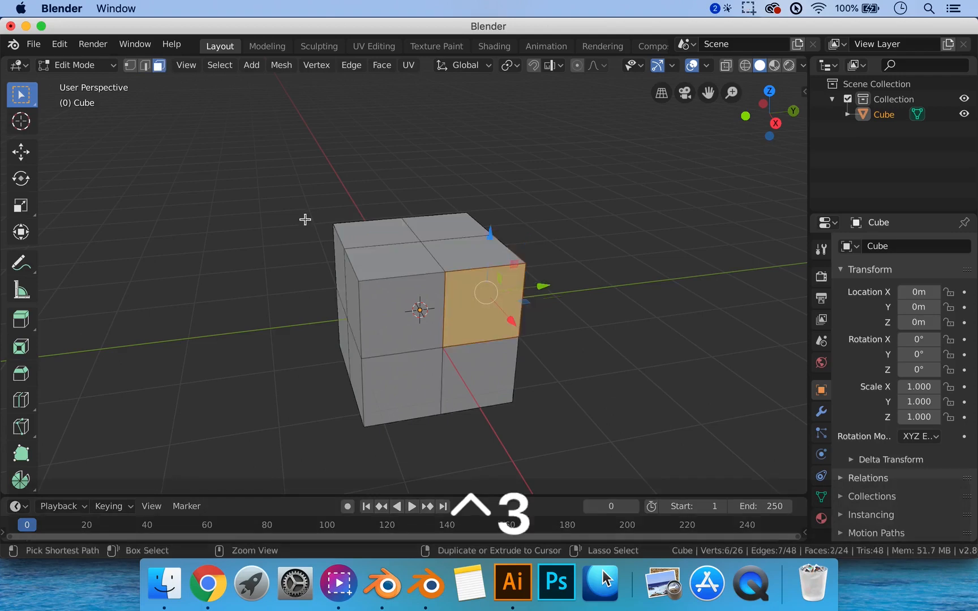
{"action": "left_click", "coordinate": [380, 277], "text": "alt"}
{"action": "middle_click_drag", "start_coordinate": [385, 271], "coordinate": [413, 261]}
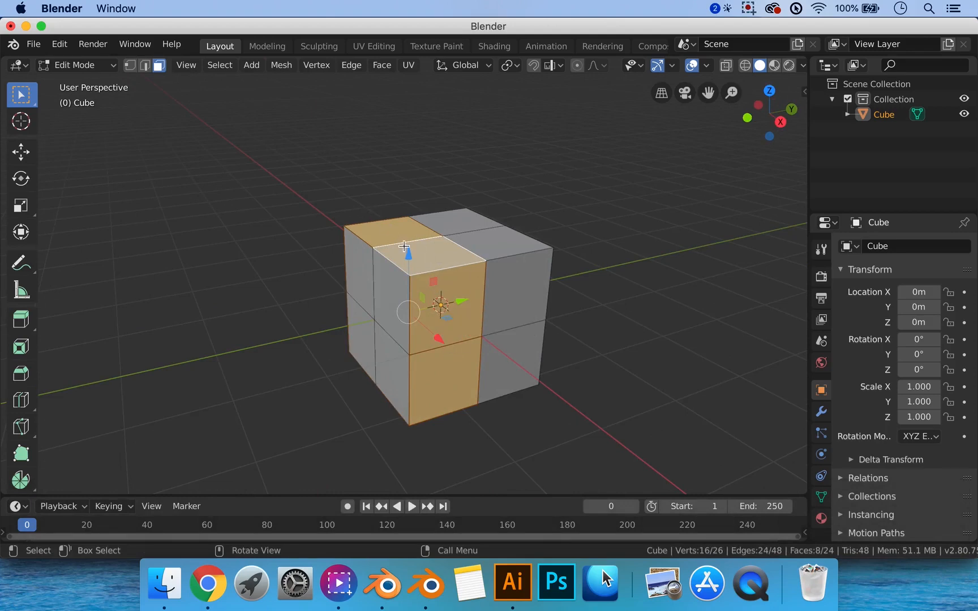
Step: Try to subdivide the selected face loop
{"action": "right_click", "coordinate": [442, 383]}
{"action": "left_click", "coordinate": [448, 232]}
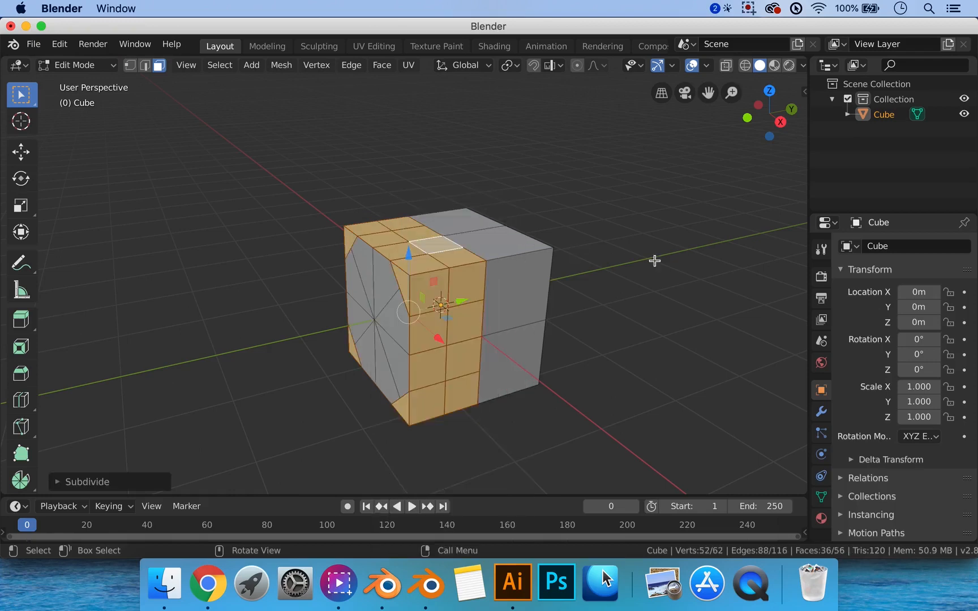
Step: Examine the subdivided face loop and the neighbouring faces on the cube's side from several angles
{"action": "middle_click_drag", "start_coordinate": [511, 264], "coordinate": [367, 238]}
{"action": "middle_click_drag", "start_coordinate": [479, 410], "coordinate": [513, 403]}
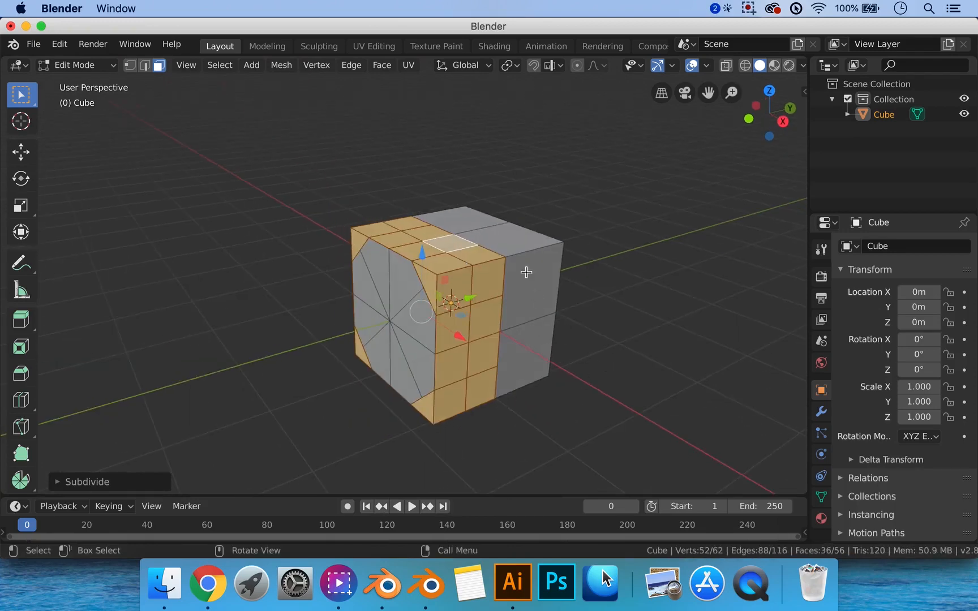
{"action": "middle_click_drag", "start_coordinate": [491, 278], "coordinate": [425, 317]}
{"action": "scroll", "coordinate": [501, 316], "scroll_direction": "up", "scroll_amount": 3}
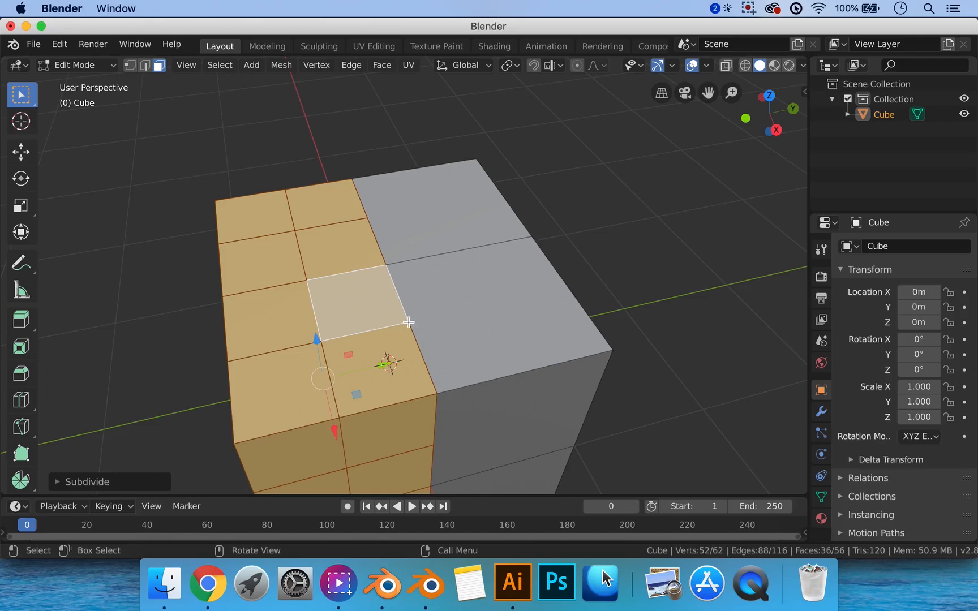
{"action": "middle_click_drag", "start_coordinate": [411, 323], "coordinate": [368, 382]}
{"action": "middle_click_drag", "start_coordinate": [454, 315], "coordinate": [422, 279]}
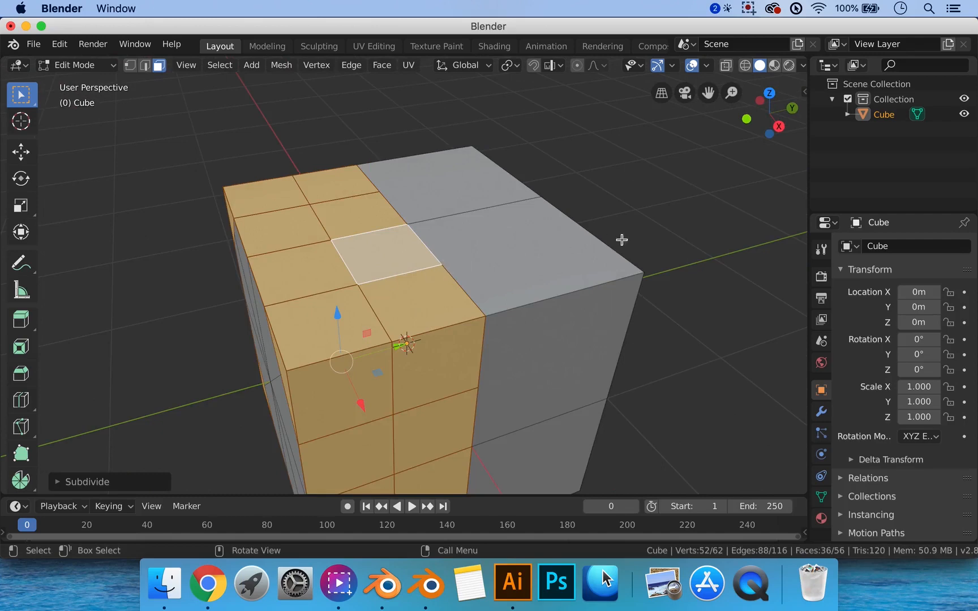
{"action": "scroll", "coordinate": [557, 261], "scroll_direction": "down", "scroll_amount": 5}
{"action": "mouse_move", "coordinate": [539, 271]}
{"action": "middle_mouse_down"}
{"action": "mouse_move", "coordinate": [555, 272]}
{"action": "mouse_move", "coordinate": [540, 271]}
{"action": "middle_mouse_up"}
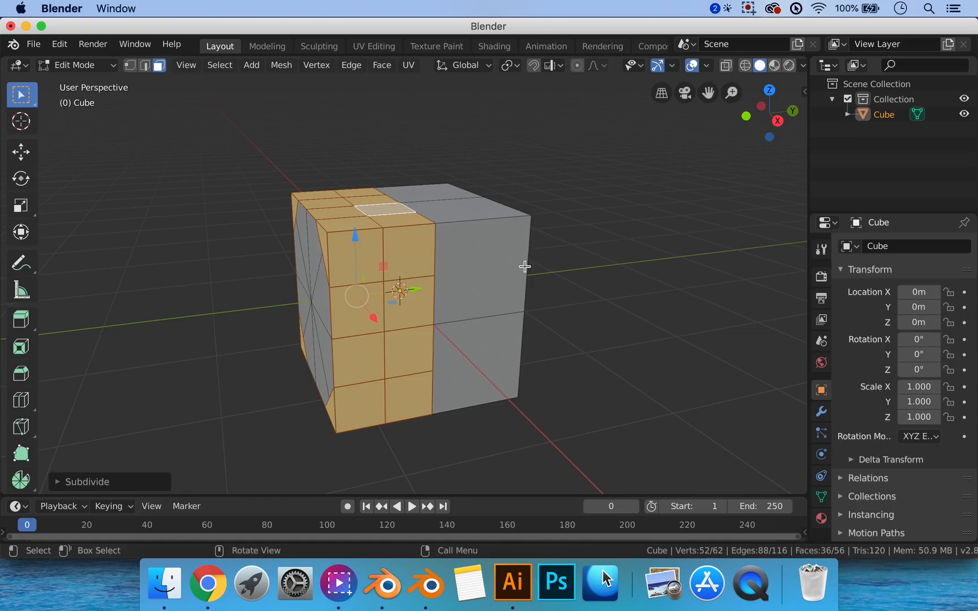
{"action": "middle_click_drag", "start_coordinate": [461, 262], "coordinate": [504, 329]}
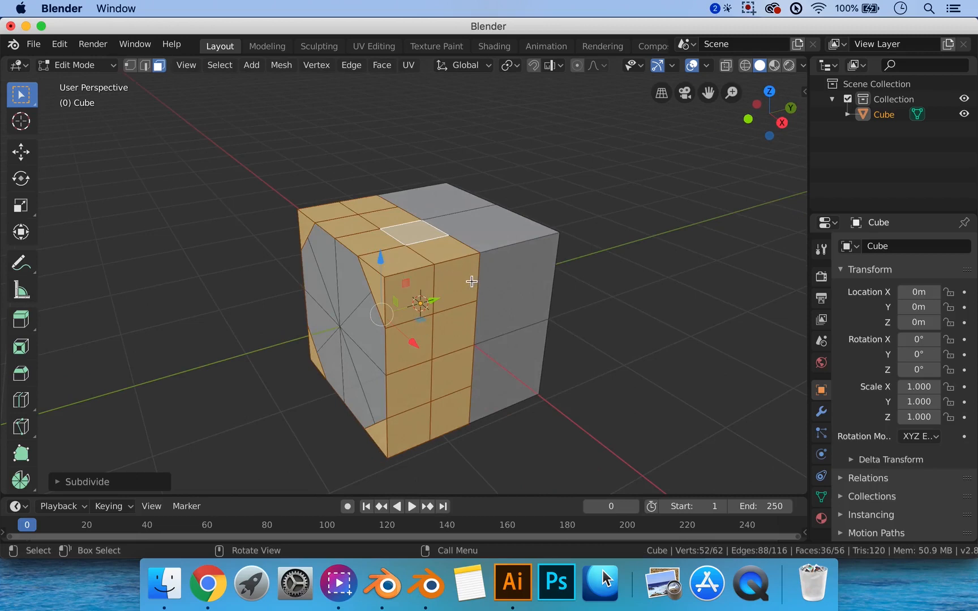
Step: Undo the subdivision of the face loop
{"action": "key", "text": "super+z"}
{"action": "mouse_move", "coordinate": [472, 281]}
{"action": "middle_mouse_down"}
{"action": "mouse_move", "coordinate": [485, 286]}
{"action": "mouse_move", "coordinate": [458, 288]}
{"action": "middle_mouse_up"}
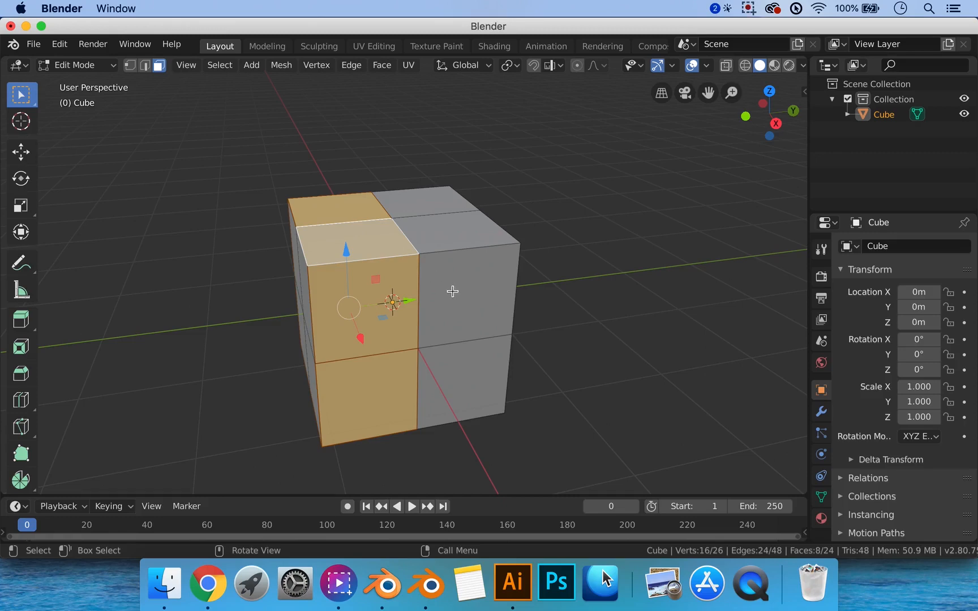
Step: Delete the faces of the selected face loop around the cube's negative Y half
{"action": "middle_click_drag", "start_coordinate": [451, 291], "coordinate": [464, 292]}
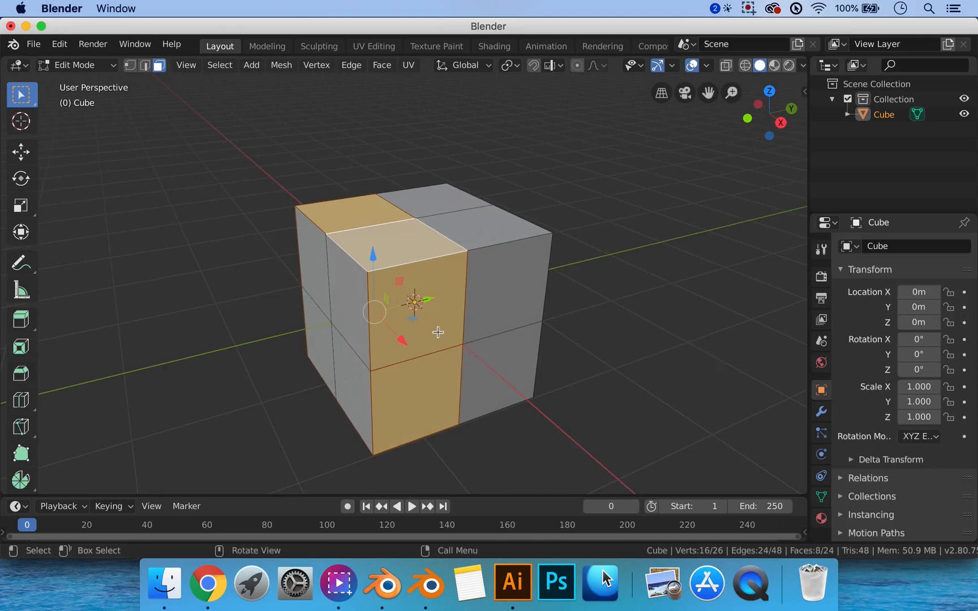
{"action": "middle_click_drag", "start_coordinate": [441, 337], "coordinate": [437, 328]}
{"action": "key", "text": "x"}
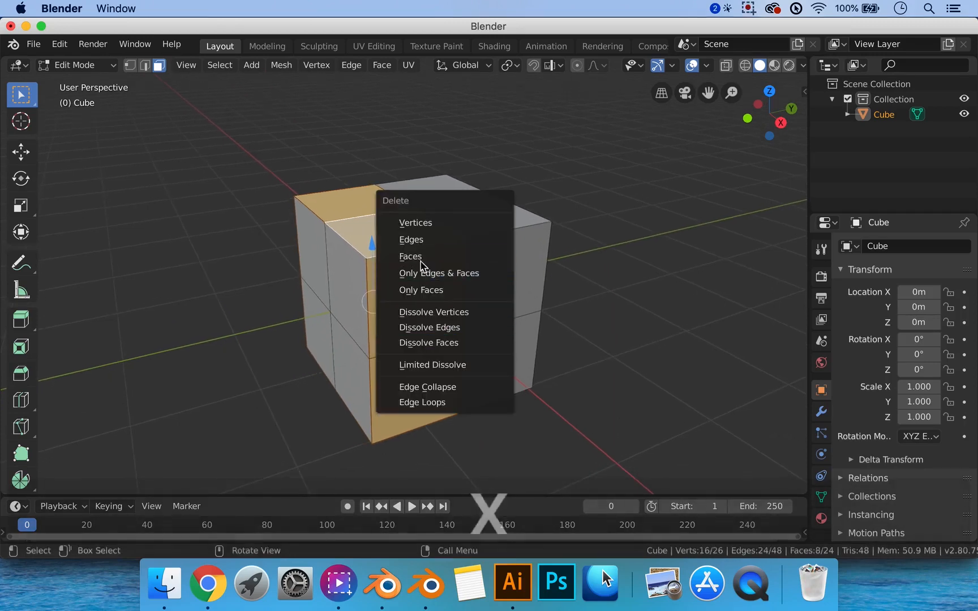
{"action": "left_click", "coordinate": [420, 256]}
{"action": "middle_click_drag", "start_coordinate": [443, 293], "coordinate": [437, 290]}
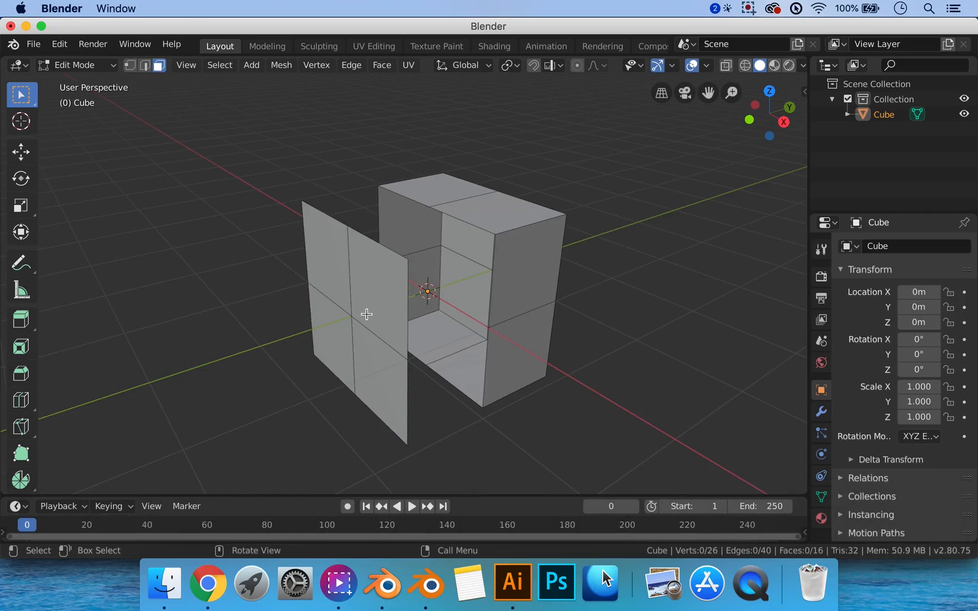
Step: Try selecting linked faces on the detached side panel and on the remaining half of the cube, and clear the selection
{"action": "middle_click_drag", "start_coordinate": [349, 306], "coordinate": [357, 304]}
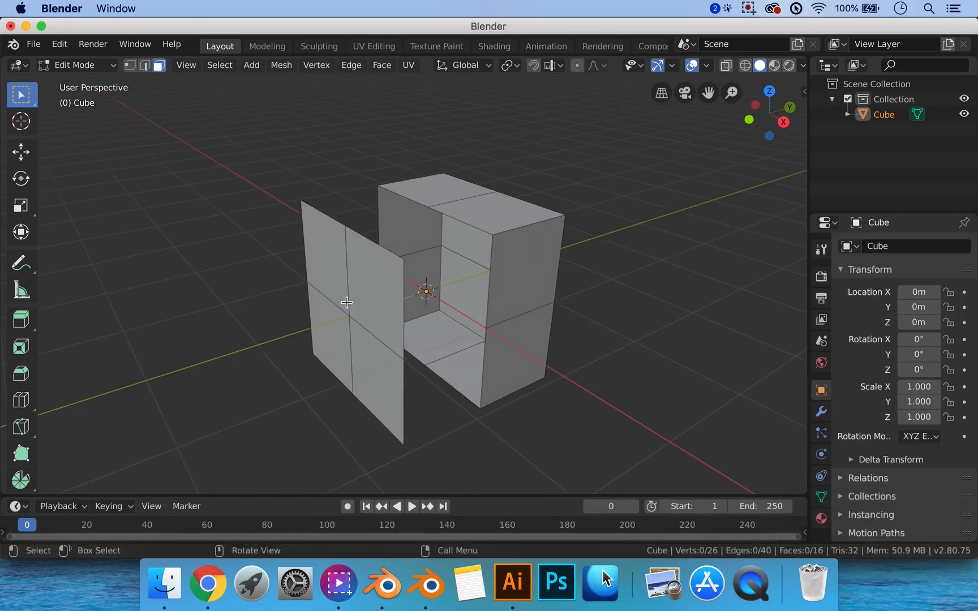
{"action": "key", "text": "l"}
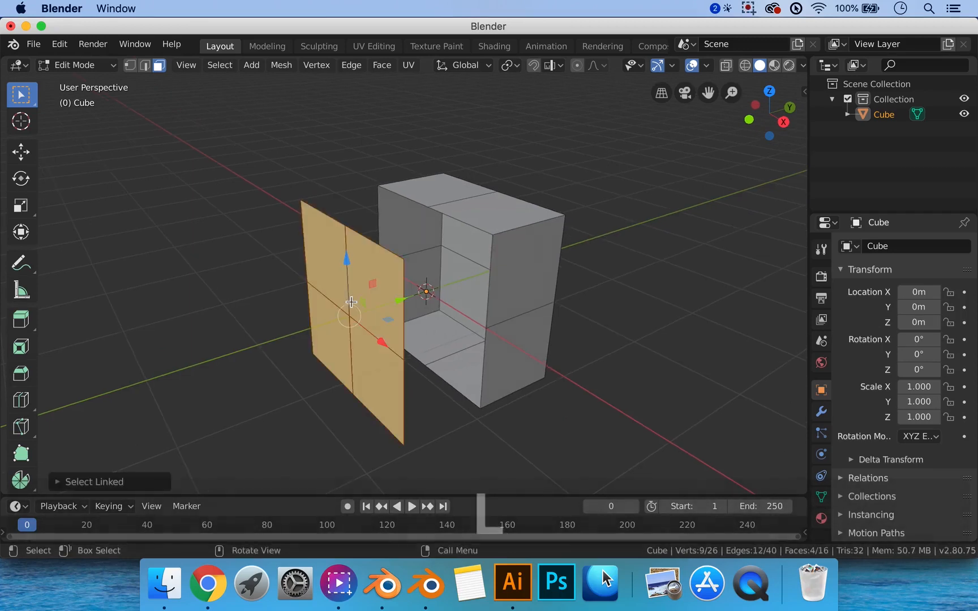
{"action": "middle_click_drag", "start_coordinate": [349, 373], "coordinate": [343, 367]}
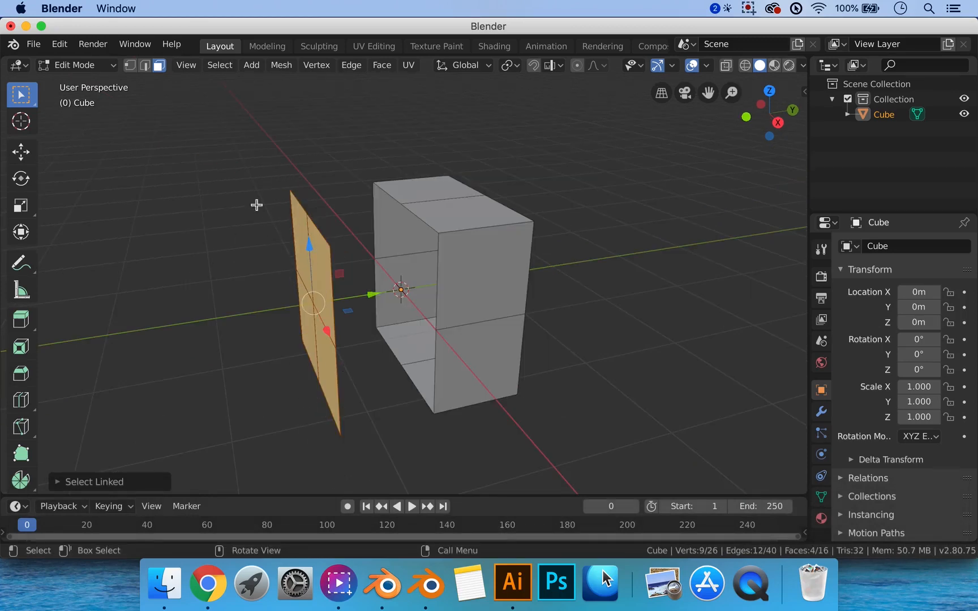
{"action": "key", "text": "l"}
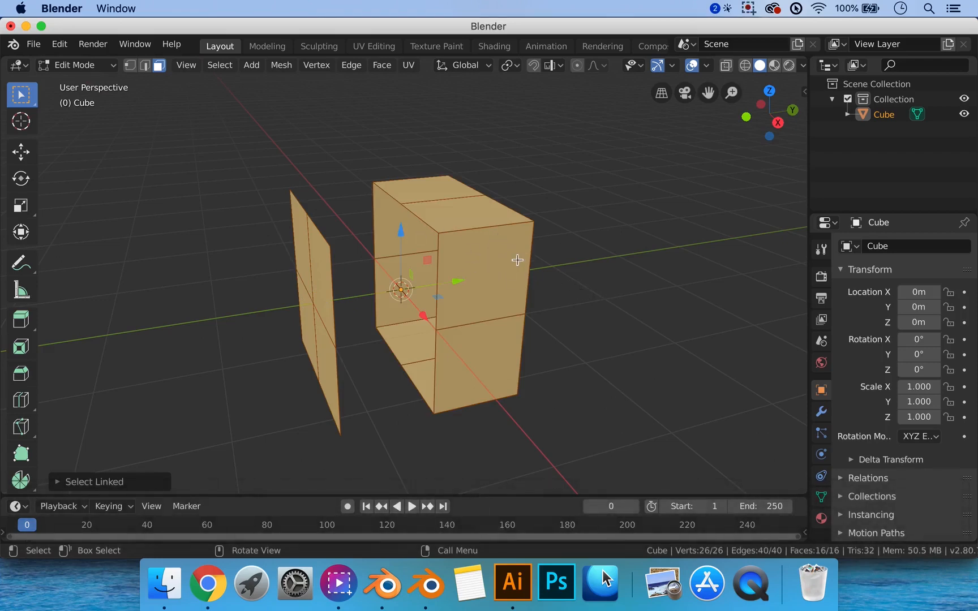
{"action": "key", "text": "alt+a"}
Step: Select all linked faces of the detached negative Y panel and delete them, keeping only the cube's positive Y half
{"action": "middle_click_drag", "start_coordinate": [319, 306], "coordinate": [340, 305]}
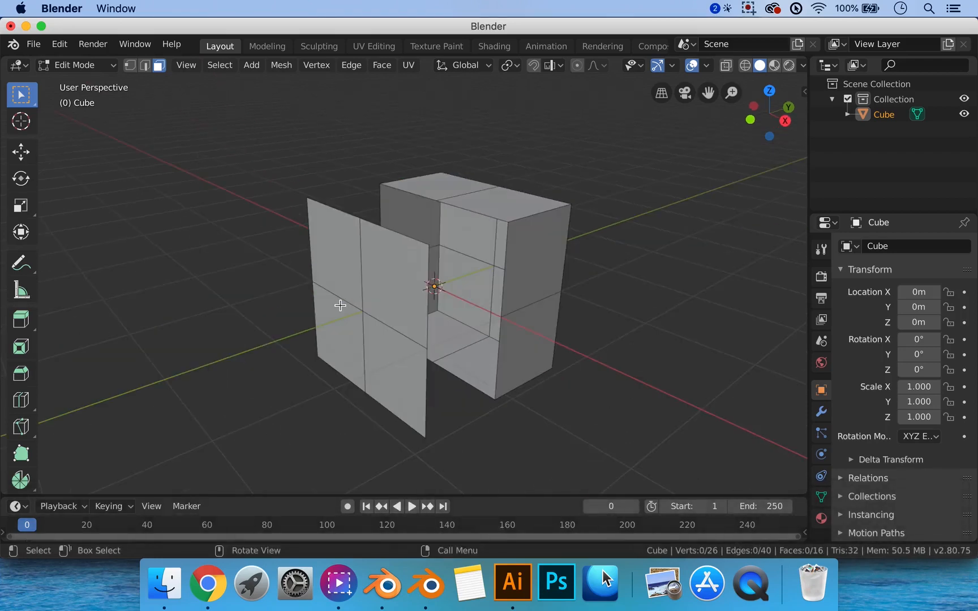
{"action": "key", "text": "l"}
{"action": "key", "text": "x"}
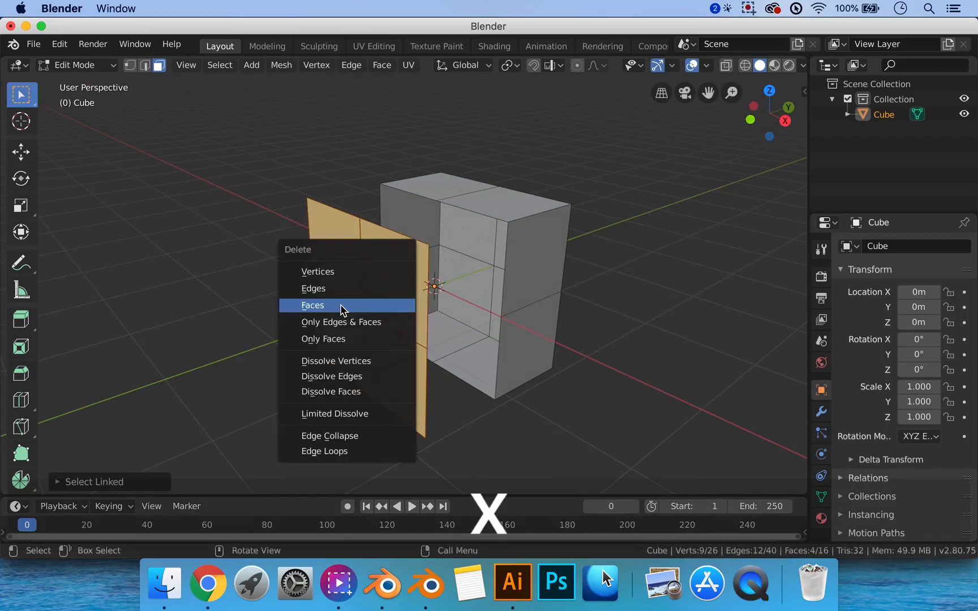
{"action": "left_click", "coordinate": [342, 310]}
{"action": "middle_click_drag", "start_coordinate": [482, 296], "coordinate": [437, 293]}
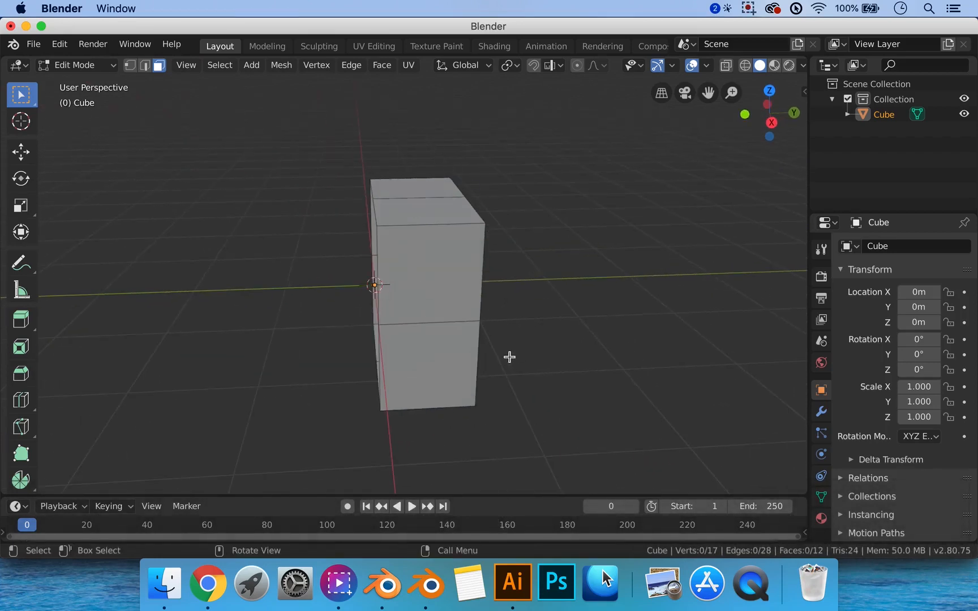
{"action": "middle_click_drag", "start_coordinate": [509, 357], "coordinate": [474, 336]}
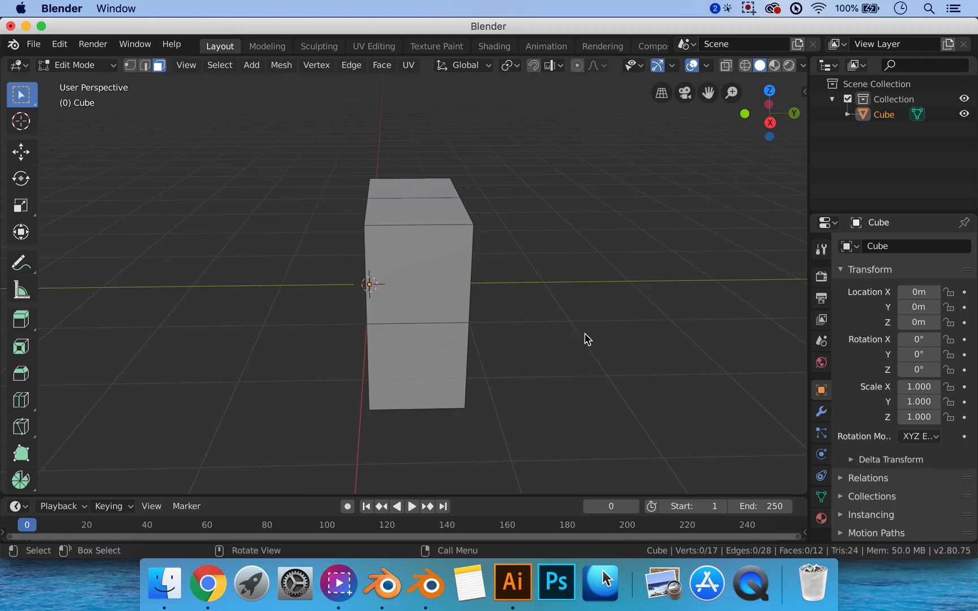
Step: Switch to object mode and add a Mirror modifier to the half cube, mirroring across the Y axis instead of X
{"action": "key", "text": "Tab"}
{"action": "middle_click_drag", "start_coordinate": [489, 288], "coordinate": [555, 321]}
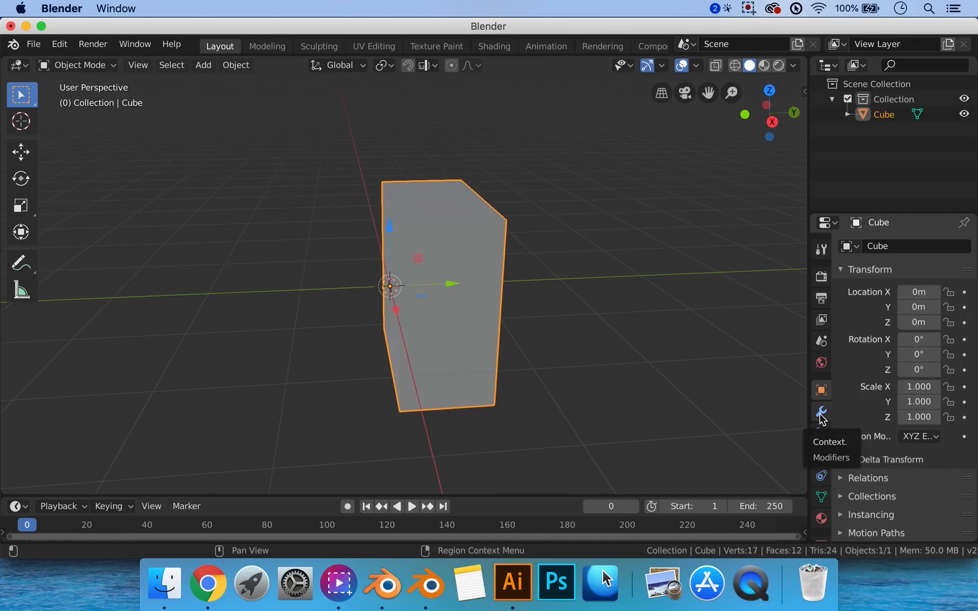
{"action": "left_click", "coordinate": [821, 416]}
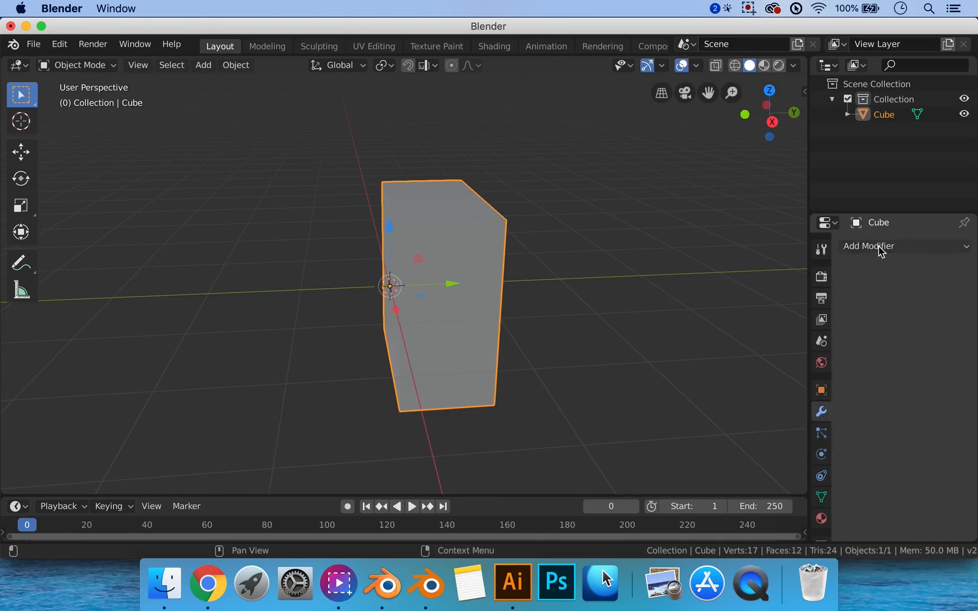
{"action": "left_click", "coordinate": [892, 249]}
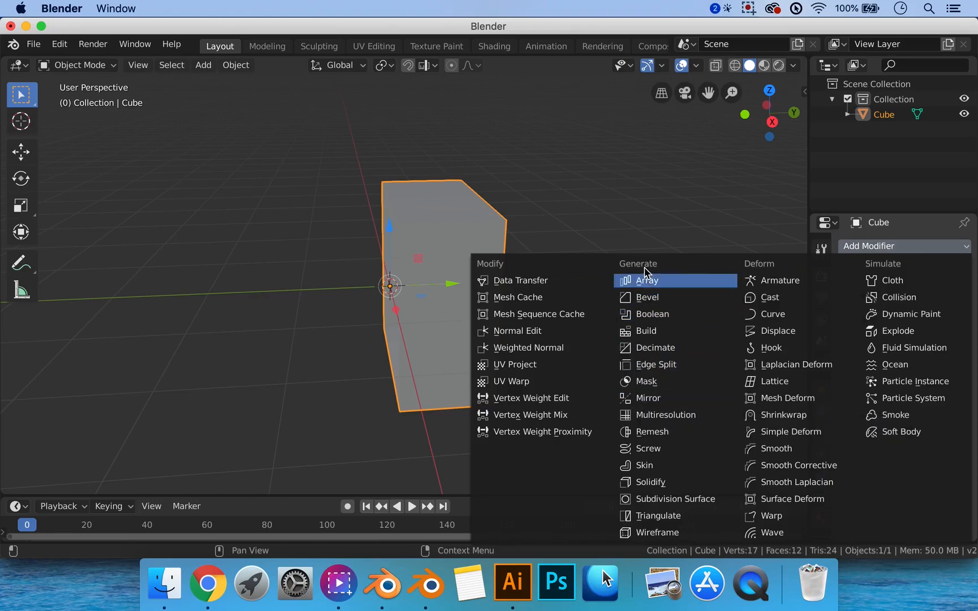
{"action": "left_click", "coordinate": [878, 250]}
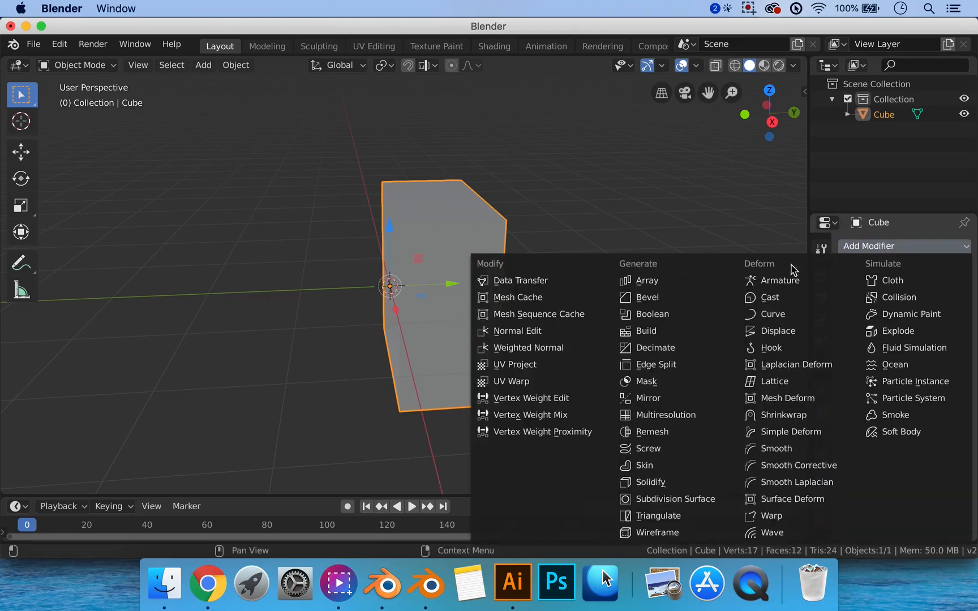
{"action": "left_click", "coordinate": [656, 405]}
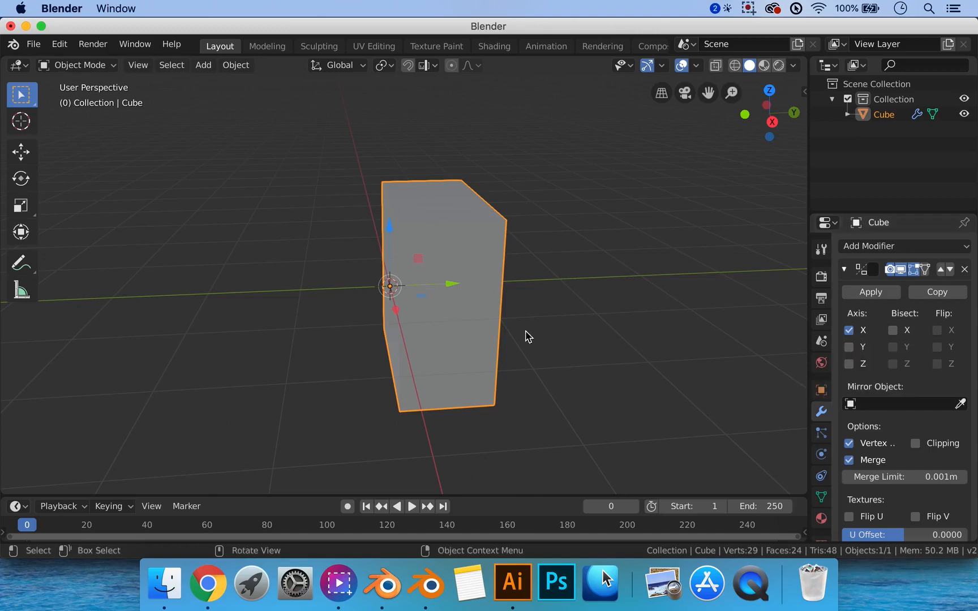
{"action": "left_click", "coordinate": [849, 347]}
{"action": "left_click", "coordinate": [850, 331]}
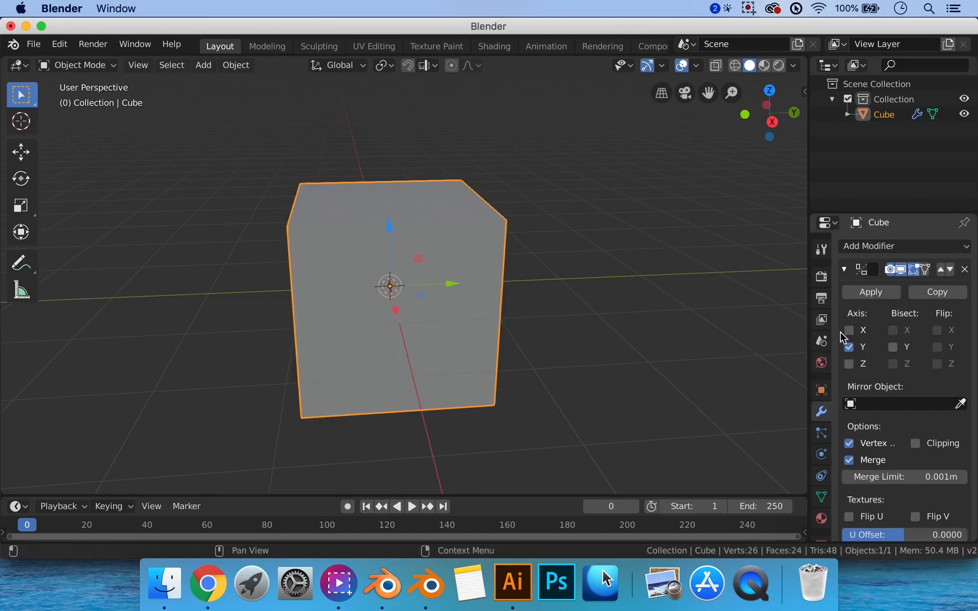
Step: In edit mode with vertex selection, pull the centre vertex of the positive Y side outward along Y into a pyramid-shaped point
{"action": "key", "text": "Tab"}
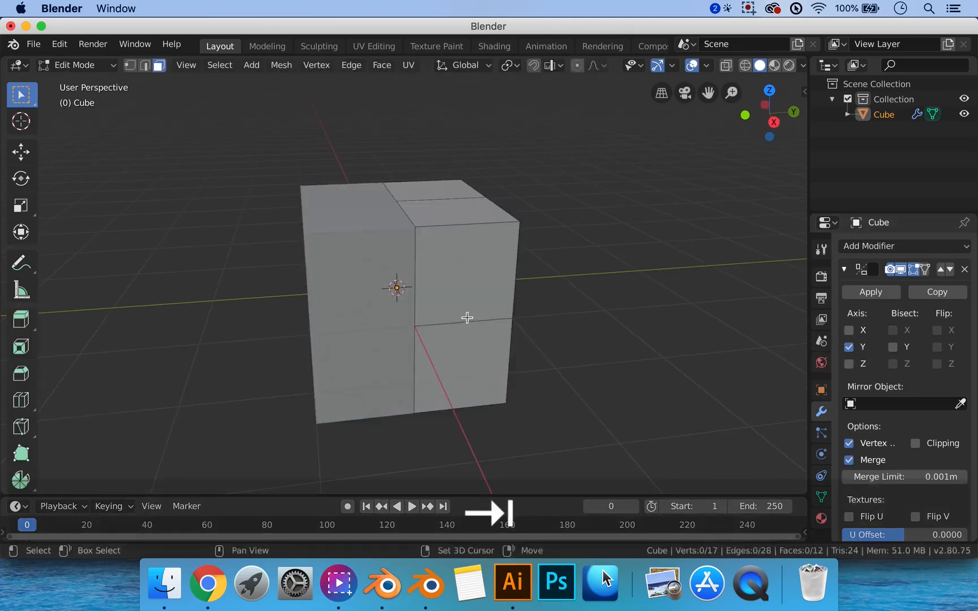
{"action": "mouse_move", "coordinate": [467, 317]}
{"action": "middle_mouse_down", "text": "shift"}
{"action": "mouse_move", "coordinate": [498, 322]}
{"action": "mouse_move", "coordinate": [467, 323]}
{"action": "middle_mouse_up", "text": "shift"}
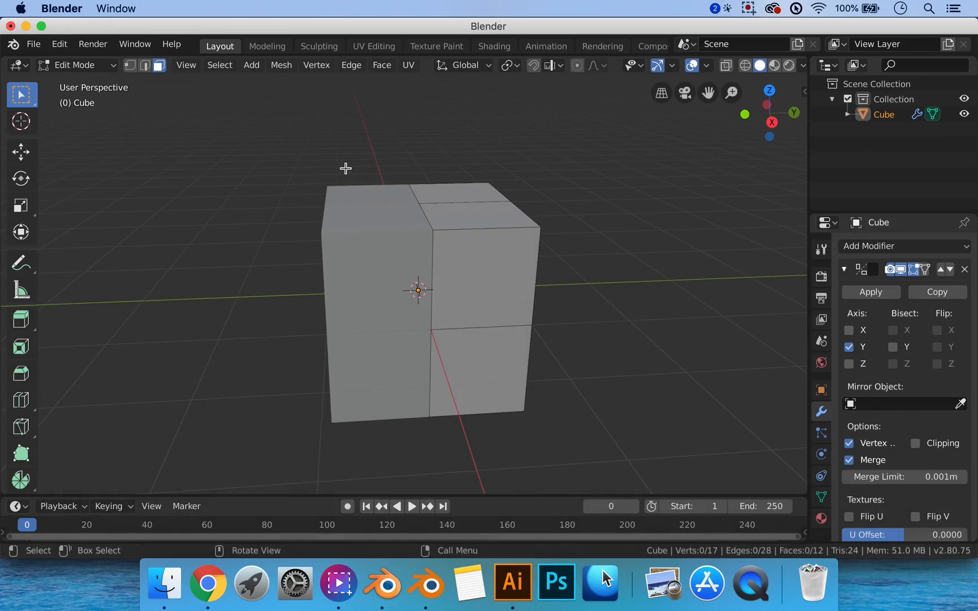
{"action": "middle_click_drag", "start_coordinate": [379, 408], "coordinate": [345, 398]}
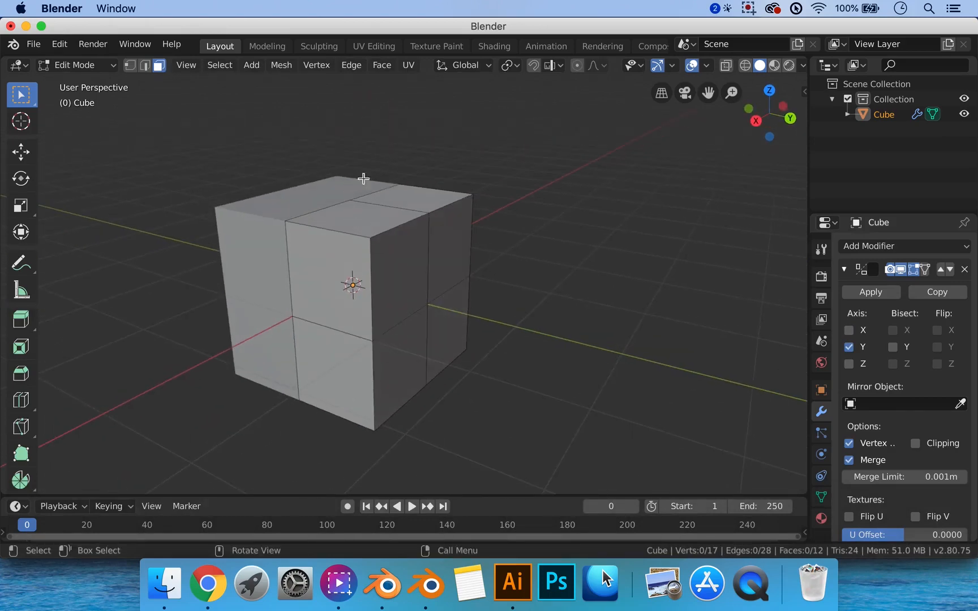
{"action": "middle_click_drag", "start_coordinate": [430, 279], "coordinate": [455, 276]}
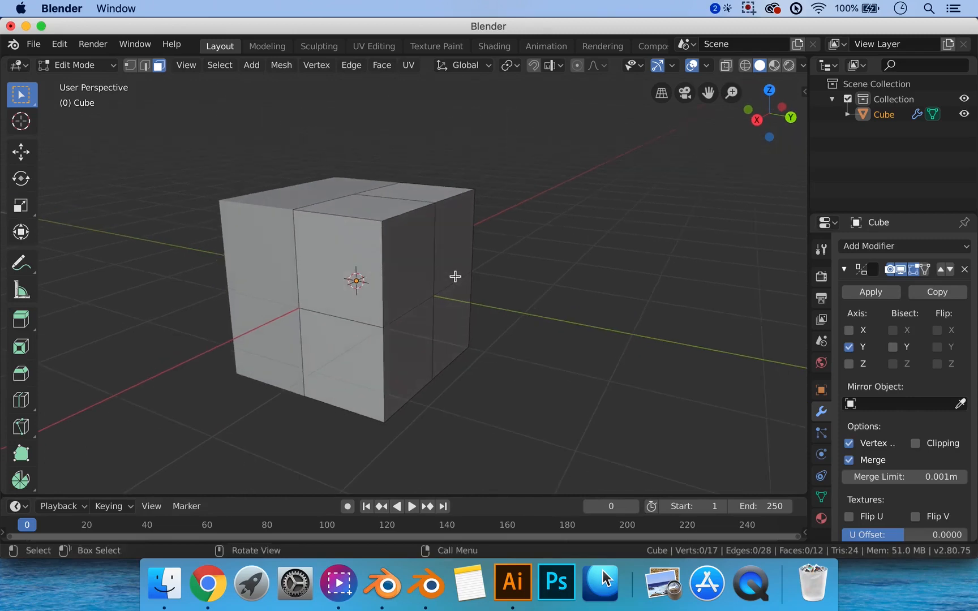
{"action": "middle_click_drag", "start_coordinate": [306, 273], "coordinate": [369, 283]}
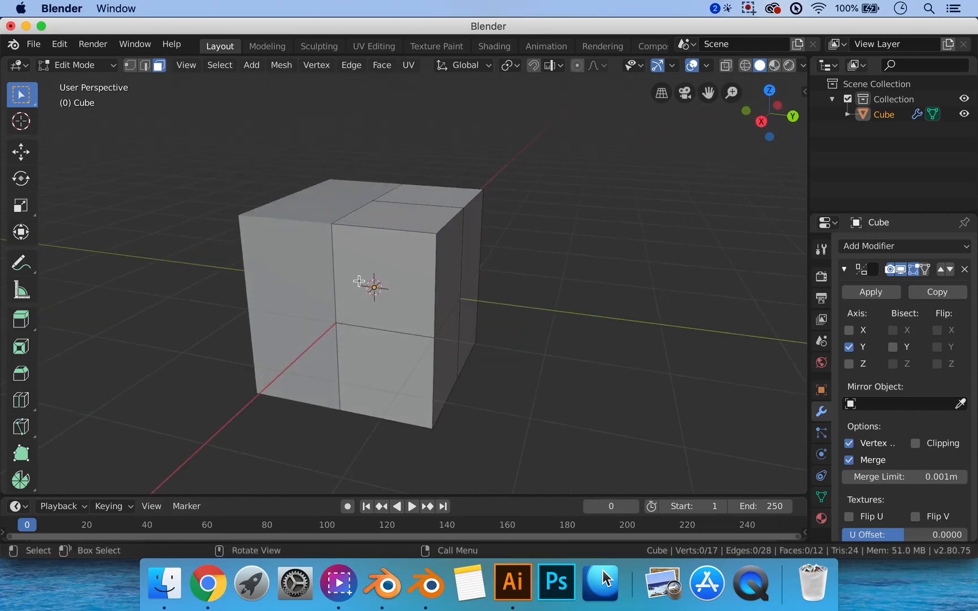
{"action": "key", "text": "1"}
{"action": "left_click", "coordinate": [459, 299]}
{"action": "middle_click_drag", "start_coordinate": [489, 297], "coordinate": [500, 297]}
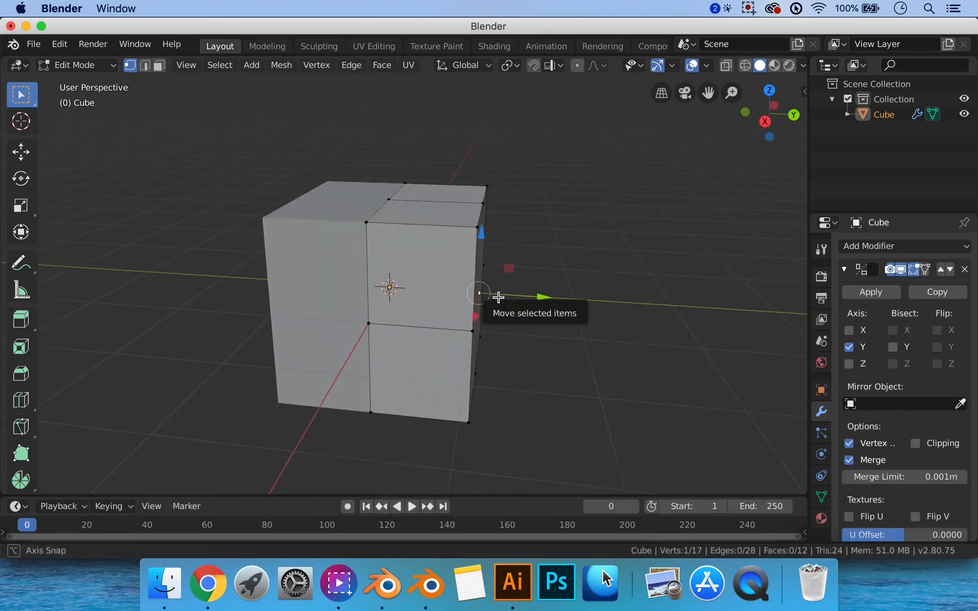
{"action": "left_click_drag", "start_coordinate": [540, 298], "coordinate": [717, 297]}
{"action": "middle_click_drag", "start_coordinate": [341, 297], "coordinate": [369, 291]}
{"action": "scroll", "coordinate": [358, 295], "scroll_direction": "down", "scroll_amount": 2}
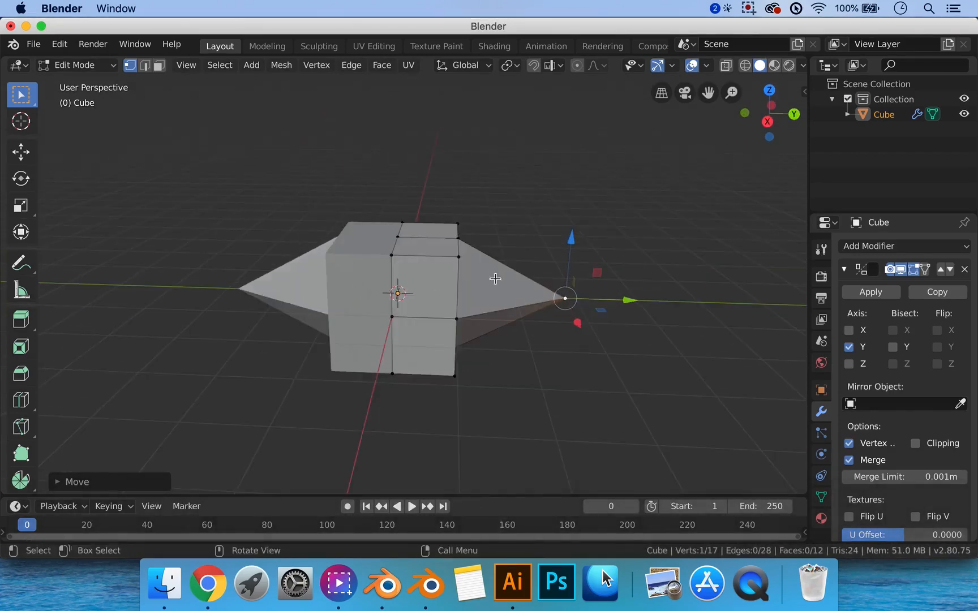
Step: Expand the tip vertex selection to its four surrounding faces and extrude them outward along the Y direction
{"action": "middle_click_drag", "start_coordinate": [495, 278], "coordinate": [455, 287]}
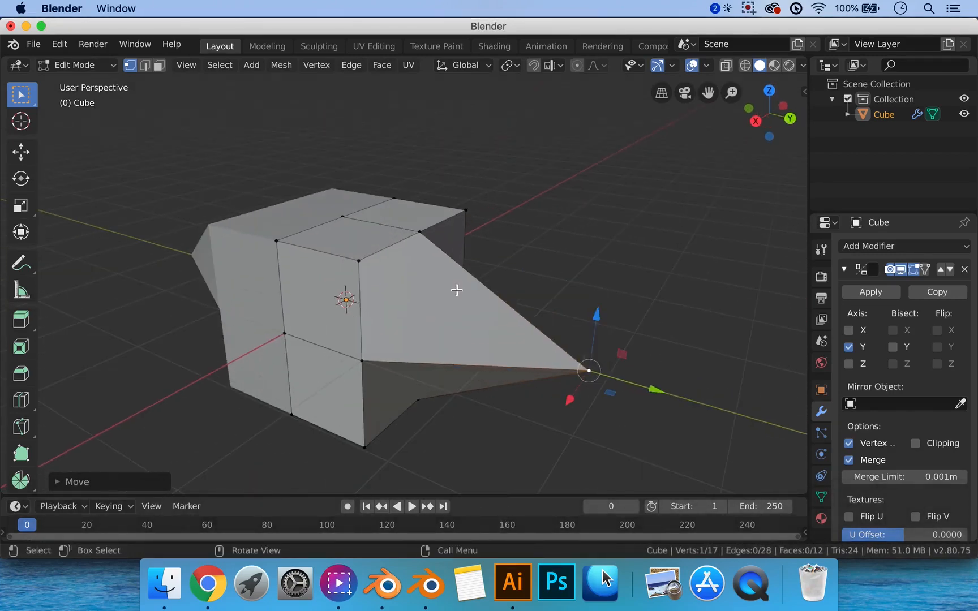
{"action": "key", "text": "ctrl+3"}
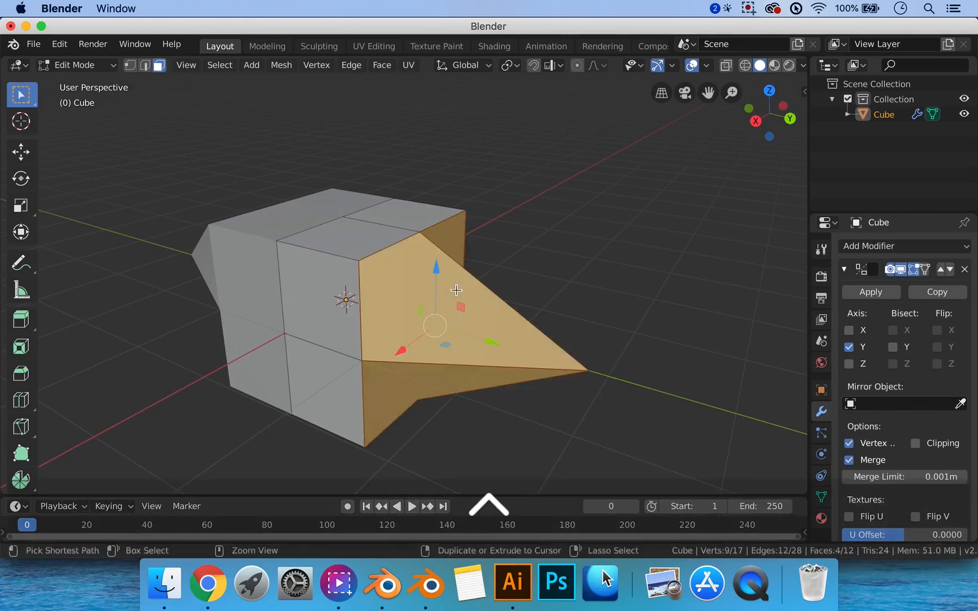
{"action": "middle_click_drag", "start_coordinate": [537, 358], "coordinate": [542, 330]}
{"action": "scroll", "coordinate": [555, 349], "scroll_direction": "down", "scroll_amount": 3}
{"action": "key", "text": "e"}
{"action": "left_click", "coordinate": [548, 338]}
{"action": "scroll", "coordinate": [540, 340], "scroll_direction": "down", "scroll_amount": 1}
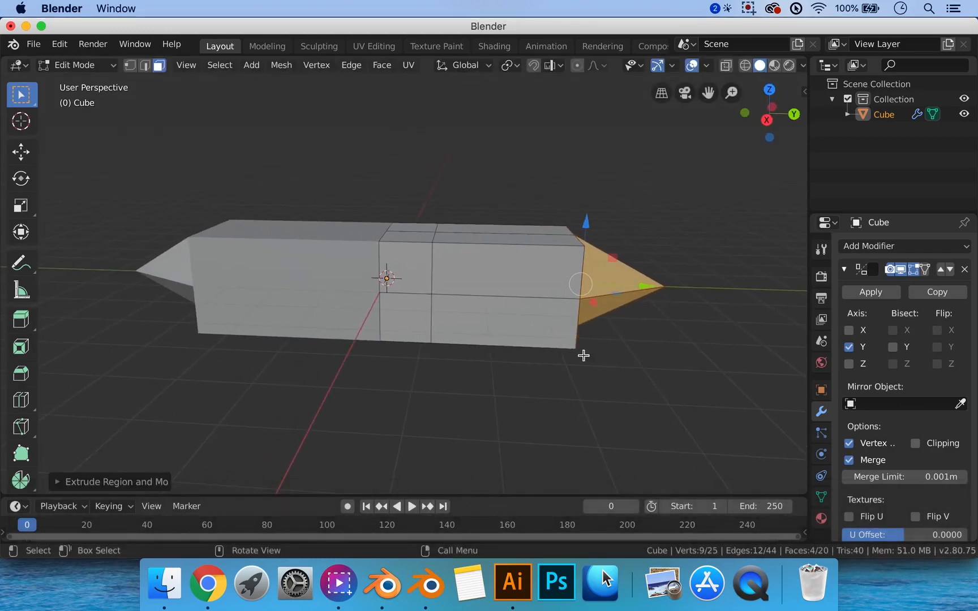
Step: Switch to edge selection, select the open edge loop at the mirror seam and move it along Y away from the centre
{"action": "scroll", "coordinate": [442, 333], "scroll_direction": "up", "scroll_amount": 3}
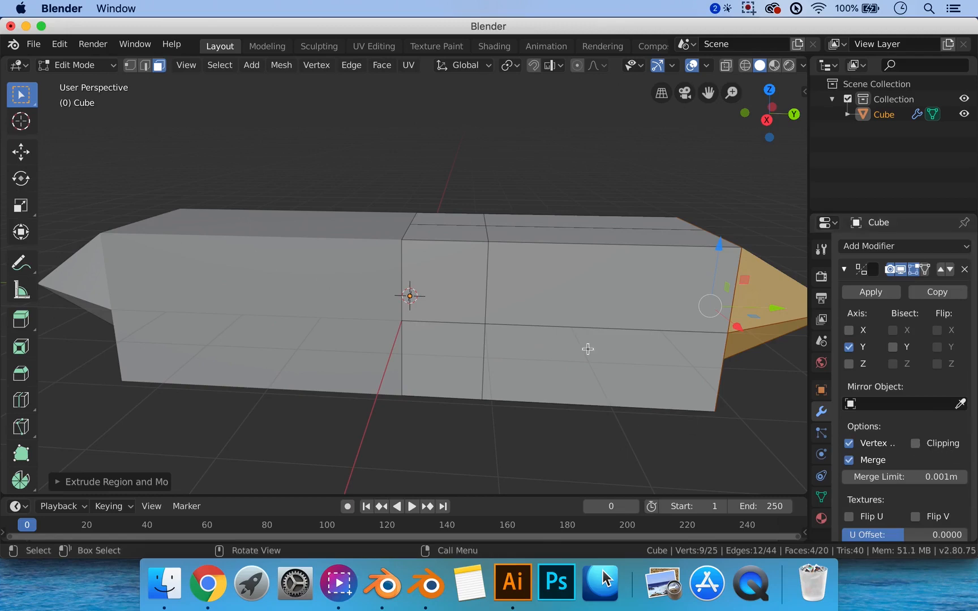
{"action": "key", "text": "ctrl+2"}
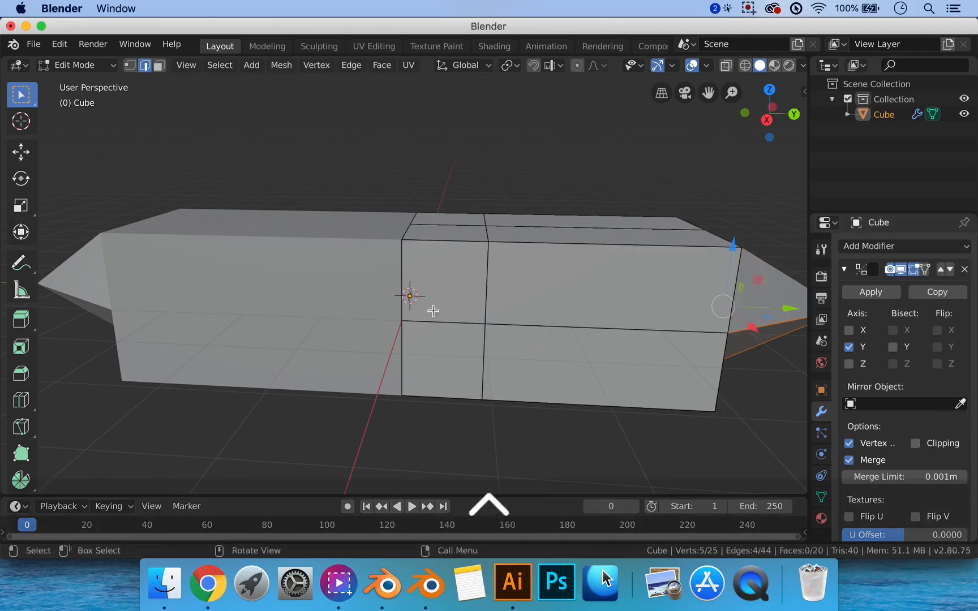
{"action": "left_click", "coordinate": [400, 265], "text": "alt"}
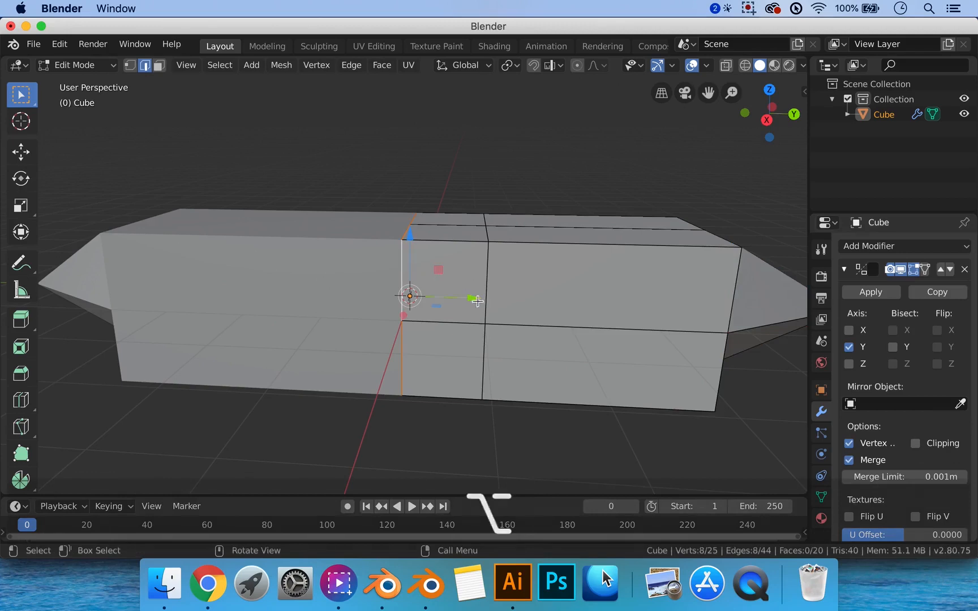
{"action": "key", "text": "g"}
{"action": "left_click_drag", "start_coordinate": [500, 298], "coordinate": [505, 298]}
Step: Try to move the seam edge loop along Y past the mirror centre into the mirrored half
{"action": "middle_click_drag", "start_coordinate": [492, 299], "coordinate": [533, 325]}
{"action": "left_click_drag", "start_coordinate": [516, 312], "coordinate": [391, 316]}
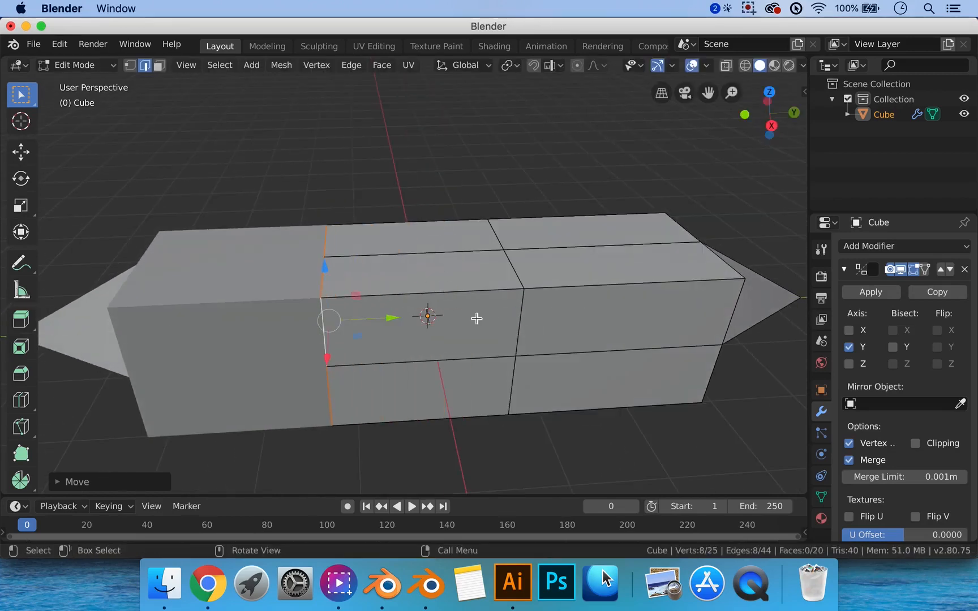
{"action": "middle_click_drag", "start_coordinate": [455, 363], "coordinate": [488, 267]}
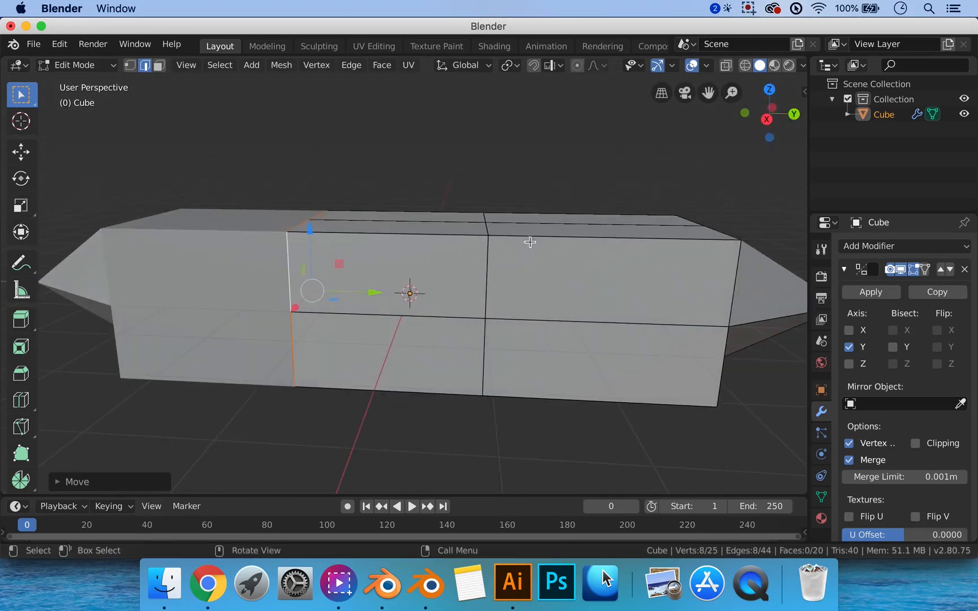
{"action": "middle_click_drag", "start_coordinate": [468, 284], "coordinate": [440, 299]}
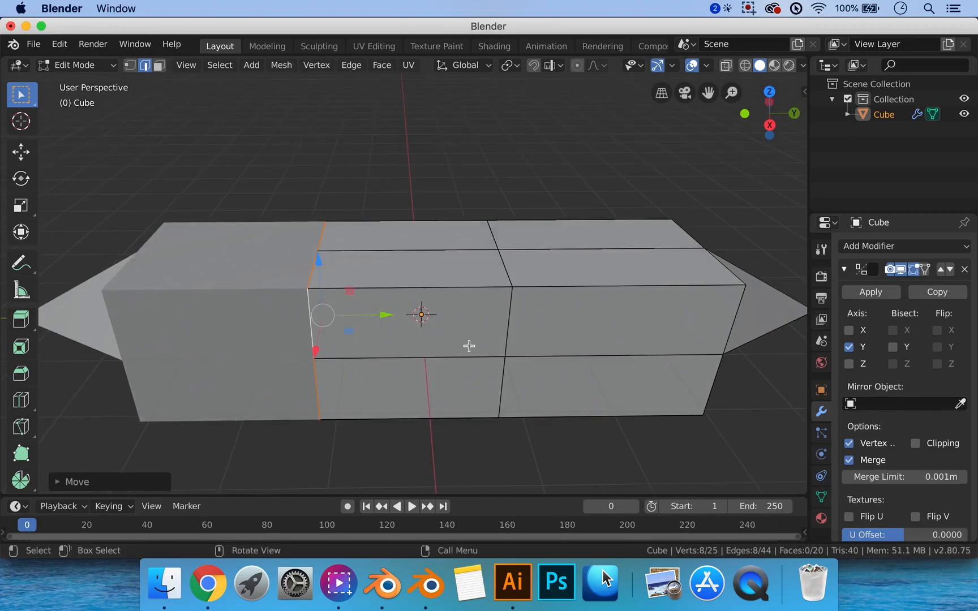
Step: Undo the last edge loop move and enable Clipping on the Mirror modifier
{"action": "key", "text": "ctrl+z"}
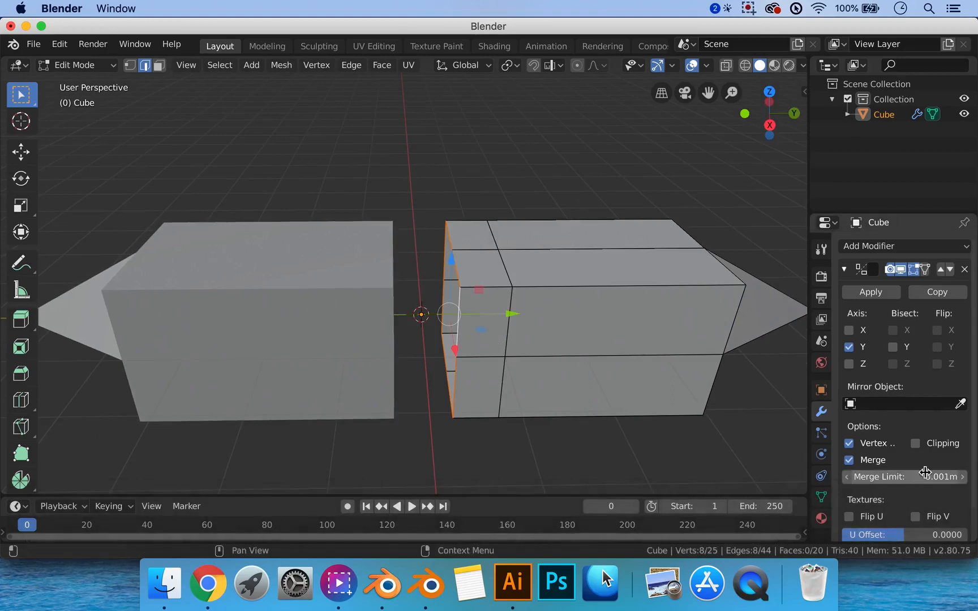
{"action": "left_click", "coordinate": [915, 443]}
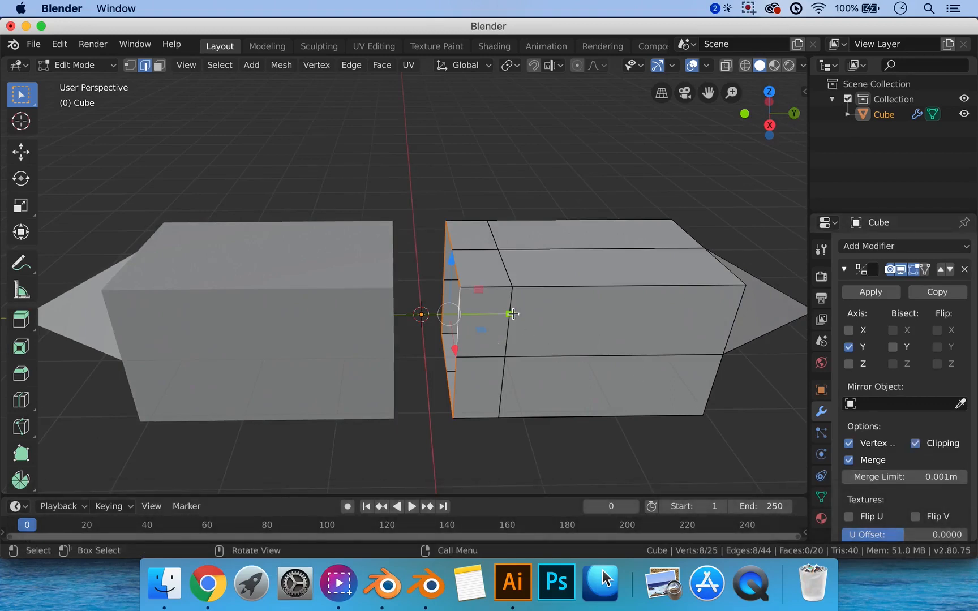
Step: Move the seam edge loop along Y onto the mirror centre and try to pull it away again
{"action": "left_click_drag", "start_coordinate": [513, 314], "coordinate": [405, 334]}
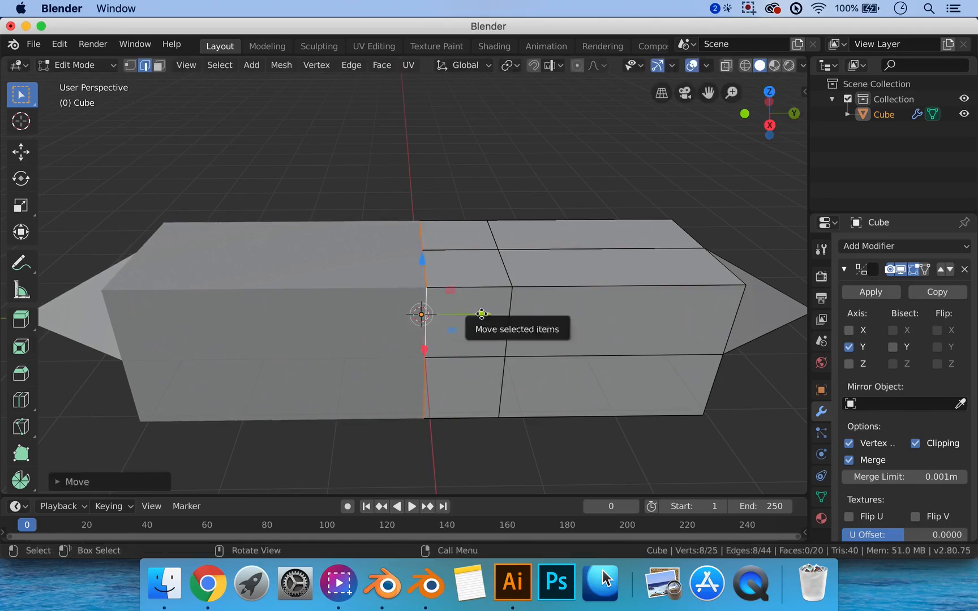
{"action": "left_click_drag", "start_coordinate": [483, 314], "coordinate": [530, 337]}
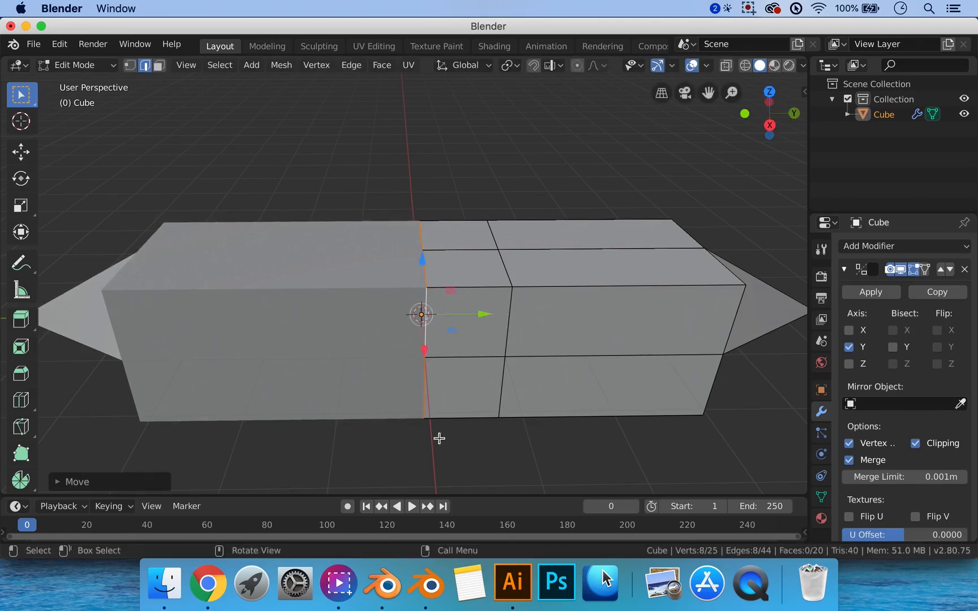
Step: Try moving the neighbouring edge loop along Y past the mirror centre and back out, and undo the moves
{"action": "left_click", "coordinate": [511, 315], "text": "alt"}
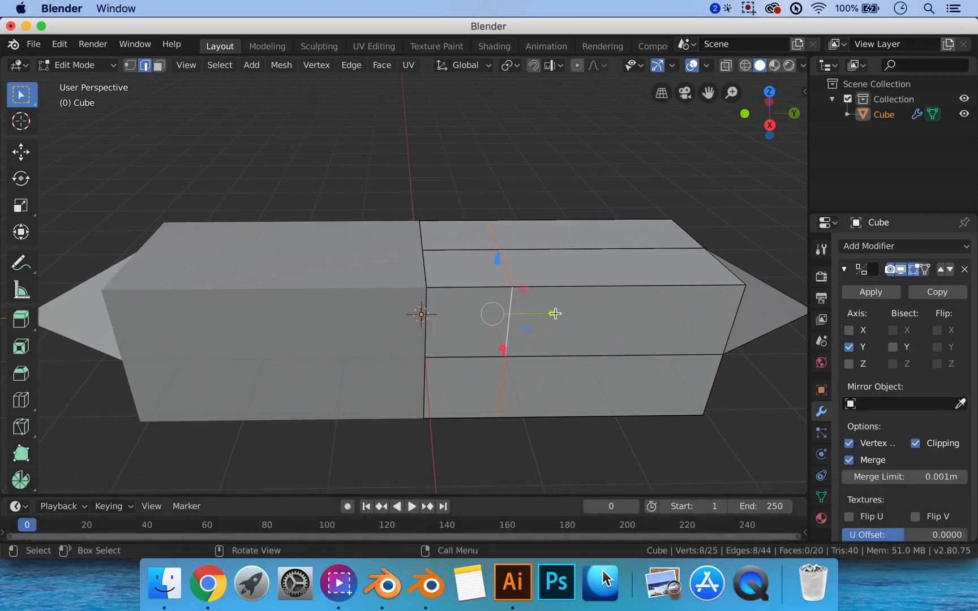
{"action": "left_click_drag", "start_coordinate": [555, 314], "coordinate": [200, 314]}
{"action": "left_click_drag", "start_coordinate": [491, 315], "coordinate": [519, 316]}
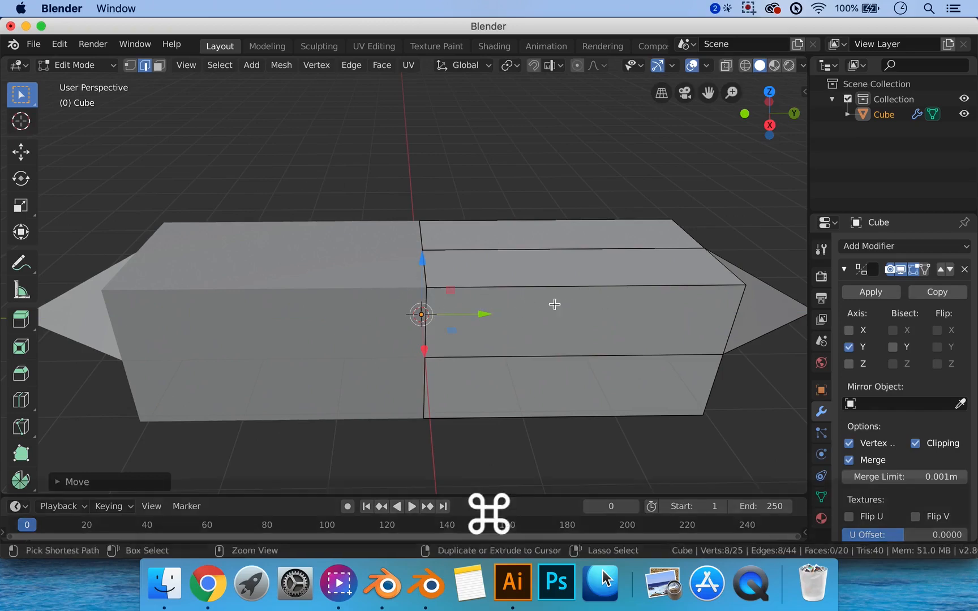
{"action": "key", "text": "super+z"}
{"action": "key", "text": "super+z"}
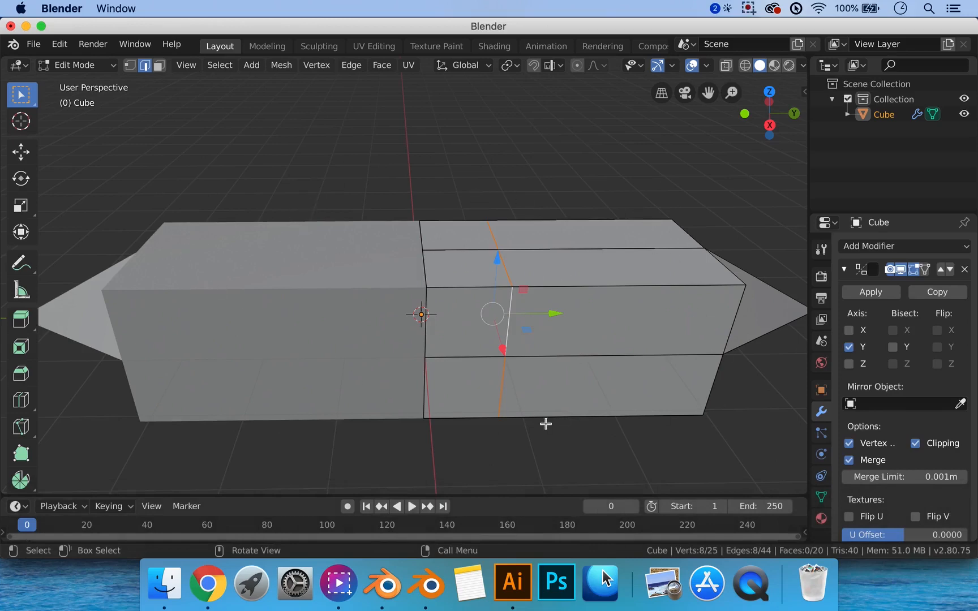
Step: Apply the Mirror modifier in Object Mode and return the cube to Edit Mode
{"action": "middle_click_drag", "start_coordinate": [503, 414], "coordinate": [527, 408], "text": "alt"}
{"action": "left_click", "coordinate": [871, 292]}
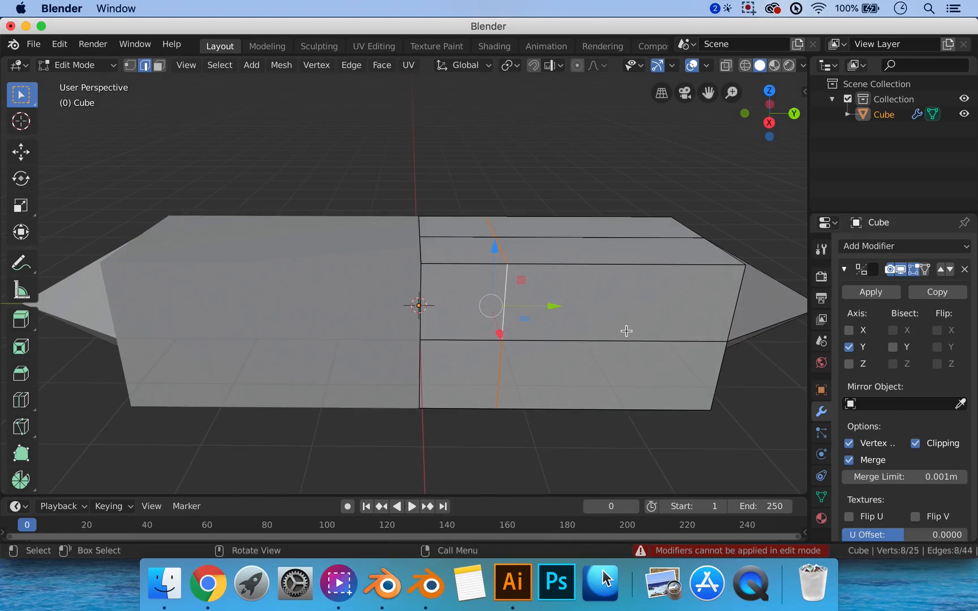
{"action": "key", "text": "Tab"}
{"action": "left_click", "coordinate": [870, 292]}
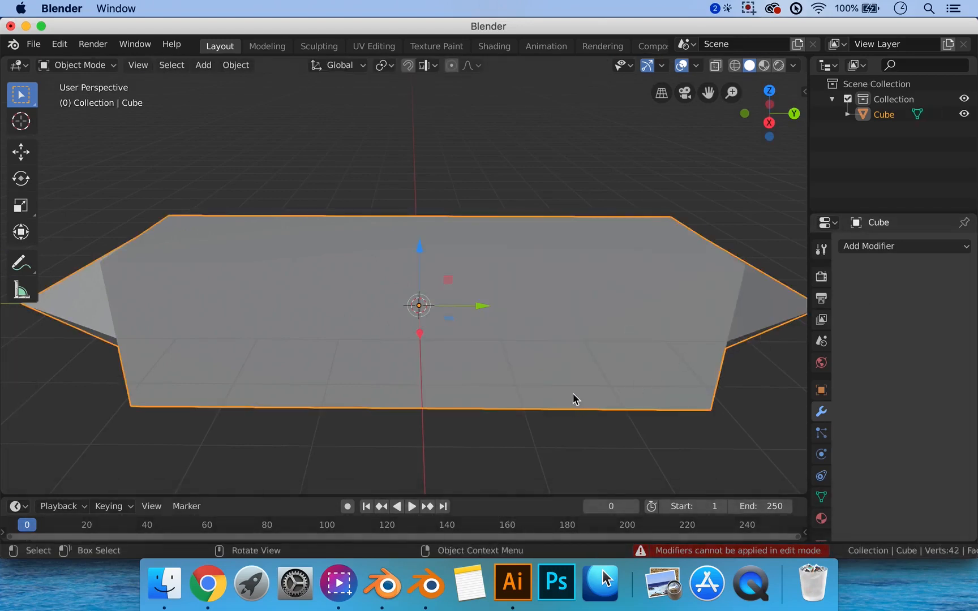
{"action": "key", "text": "Tab"}
{"action": "middle_click_drag", "start_coordinate": [554, 375], "coordinate": [548, 389]}
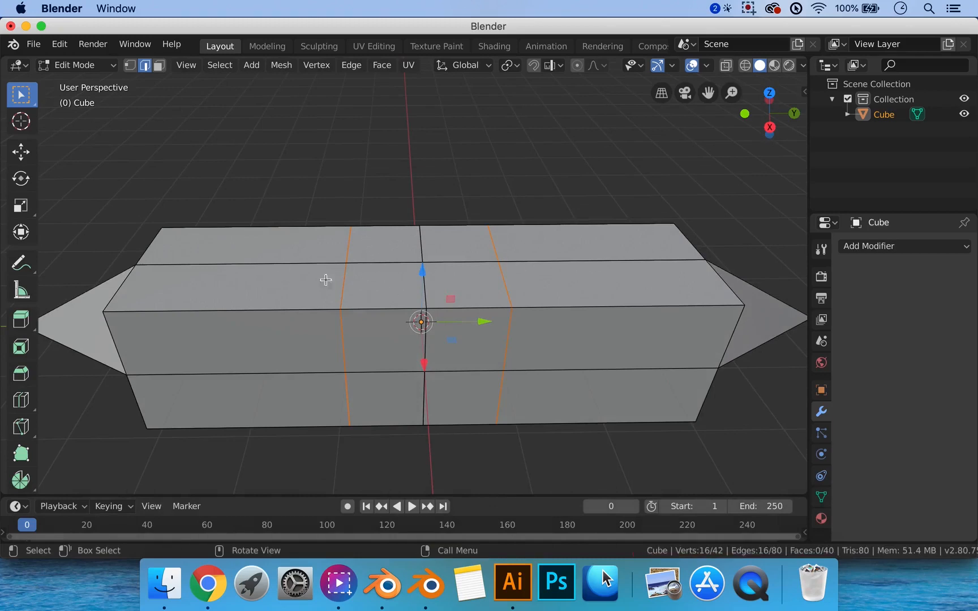
Step: Try extruding the single top face beside the centre seam upward in face selection, inspect both halves and undo the extrusion
{"action": "key", "text": "ctrl+3"}
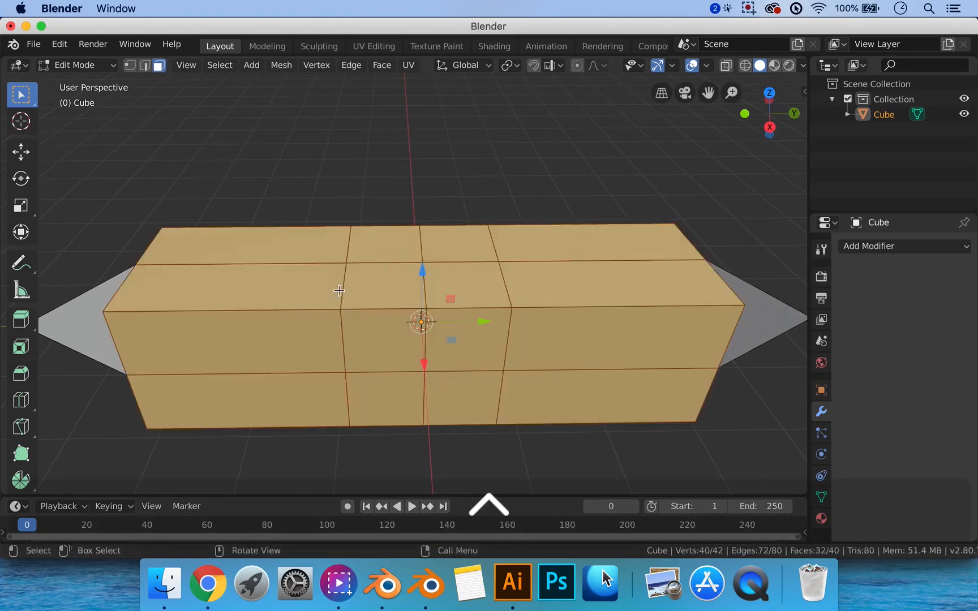
{"action": "left_click", "coordinate": [373, 291]}
{"action": "middle_click_drag", "start_coordinate": [412, 261], "coordinate": [370, 250]}
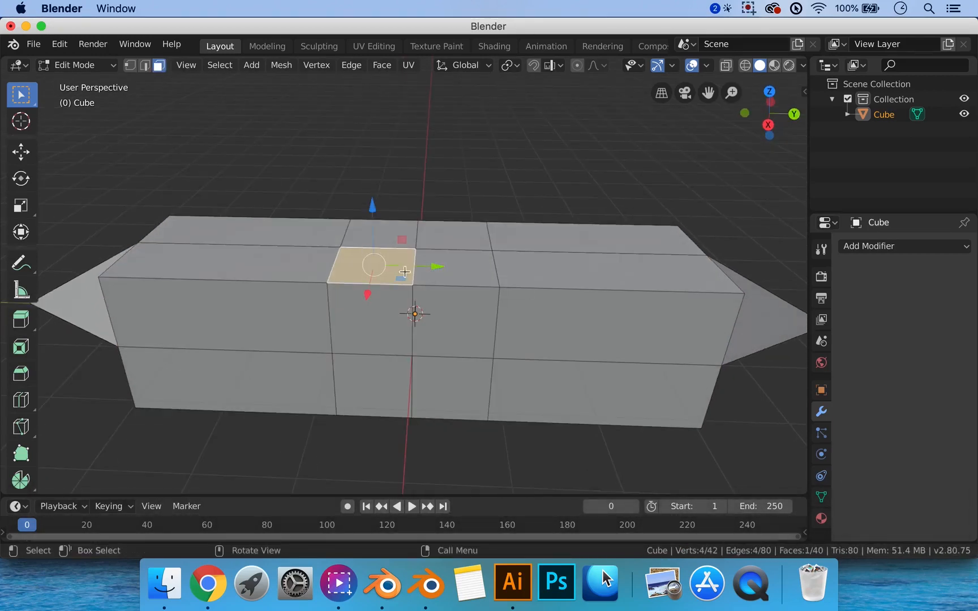
{"action": "key", "text": "e"}
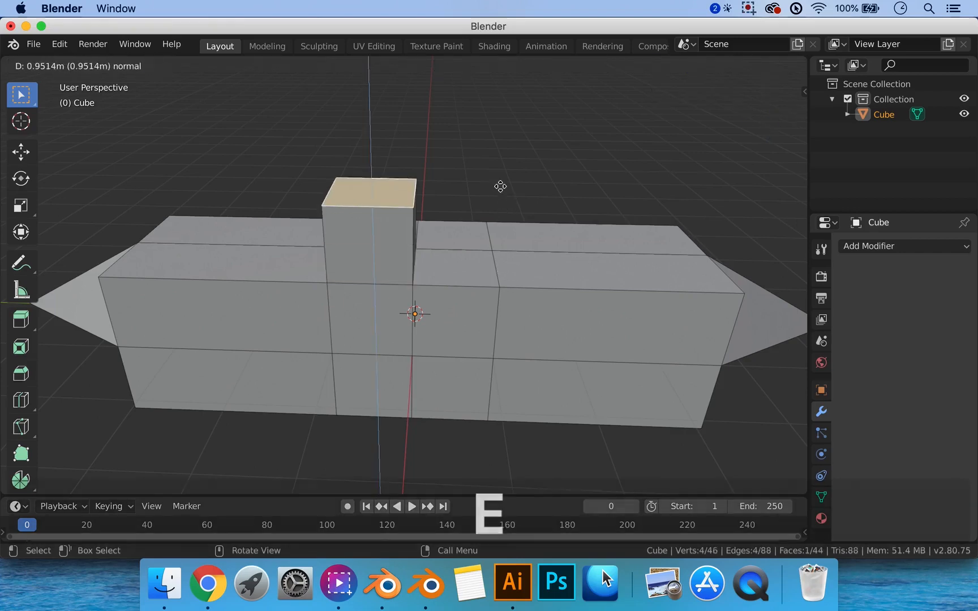
{"action": "left_click", "coordinate": [500, 172]}
{"action": "middle_click_drag", "start_coordinate": [604, 310], "coordinate": [457, 295]}
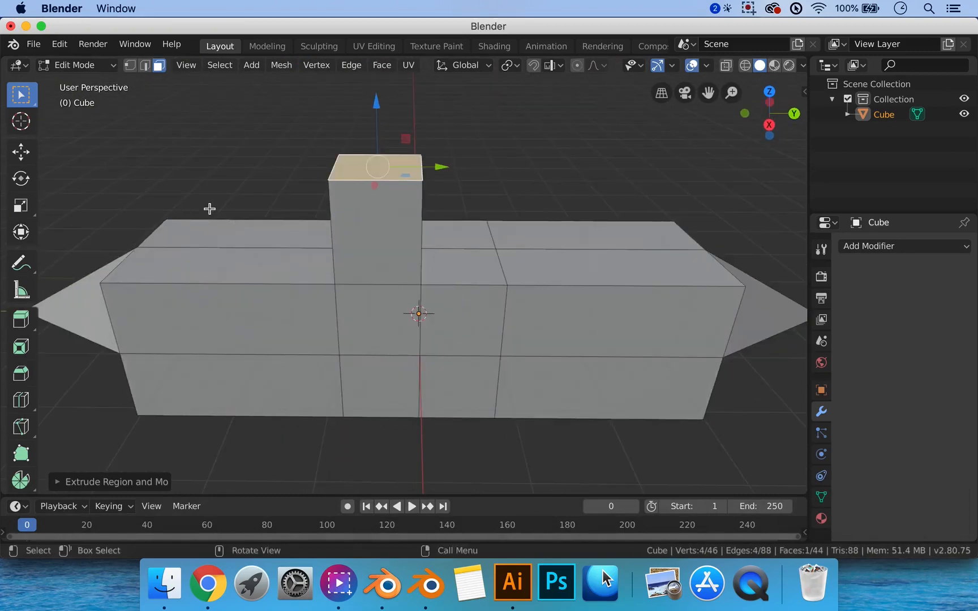
{"action": "middle_click_drag", "start_coordinate": [210, 202], "coordinate": [282, 215]}
{"action": "middle_click_drag", "start_coordinate": [350, 231], "coordinate": [410, 228]}
{"action": "key", "text": "super+z"}
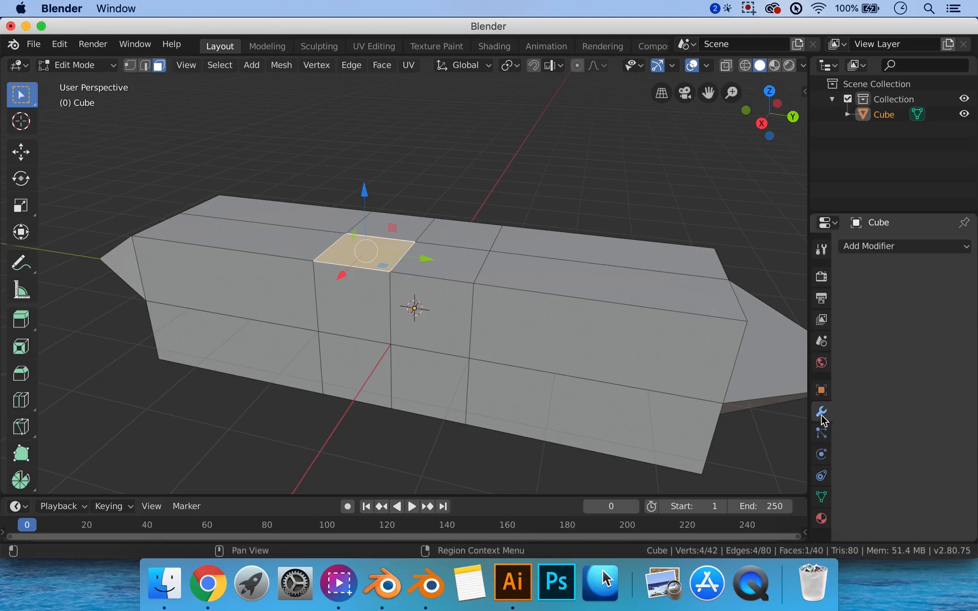
{"action": "left_click", "coordinate": [909, 244]}
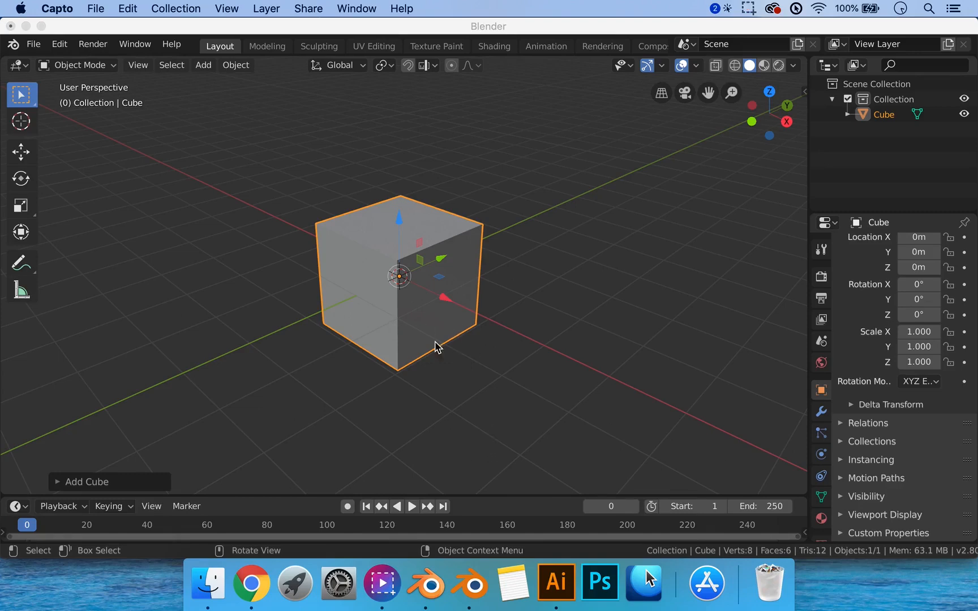
Step: Delete the existing cube and add a new mesh cube in its place
{"action": "left_click", "coordinate": [511, 358]}
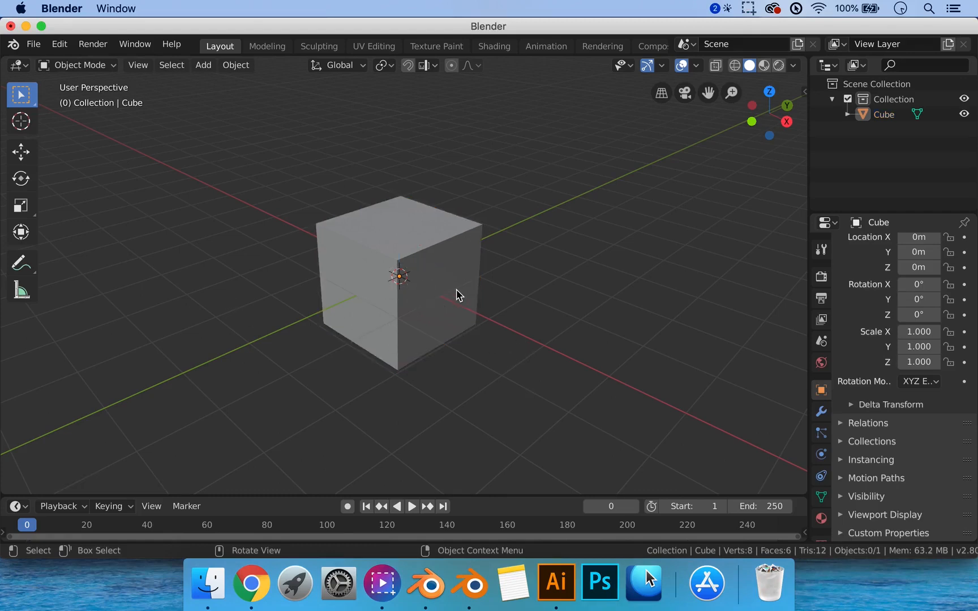
{"action": "left_click", "coordinate": [437, 308]}
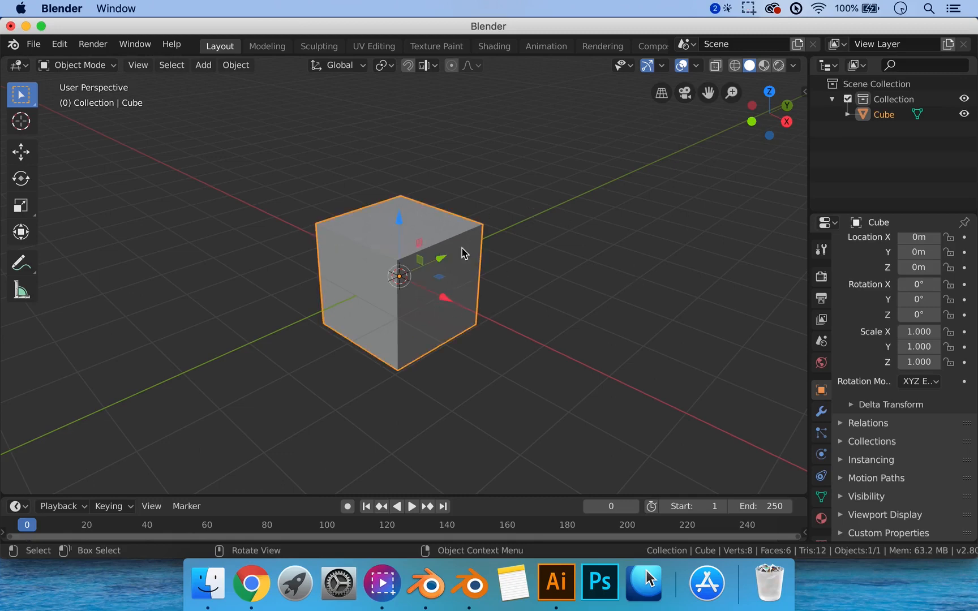
{"action": "key", "text": "x"}
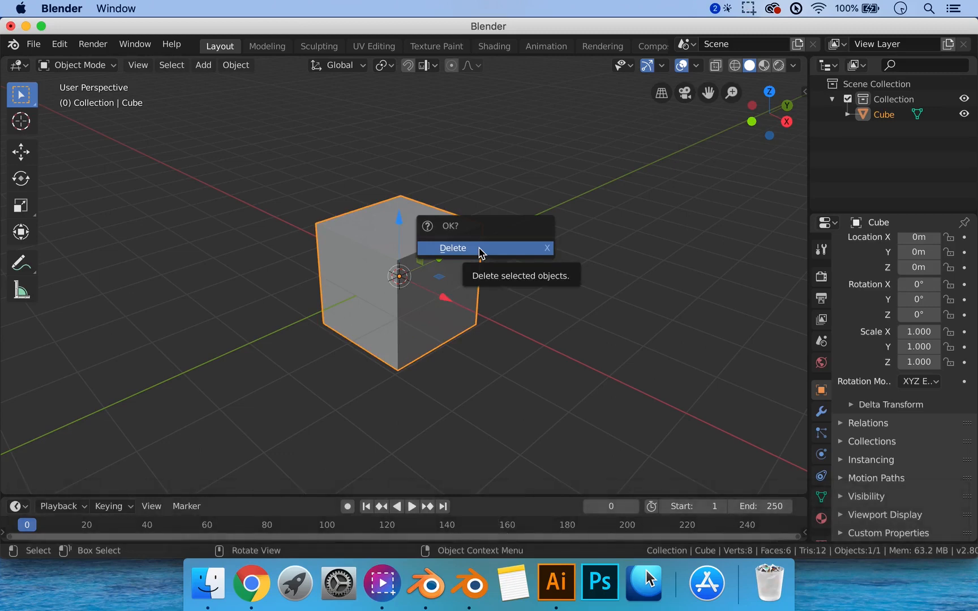
{"action": "left_click", "coordinate": [480, 249]}
{"action": "key", "text": "shift+a"}
{"action": "mouse_move", "coordinate": [440, 271]}
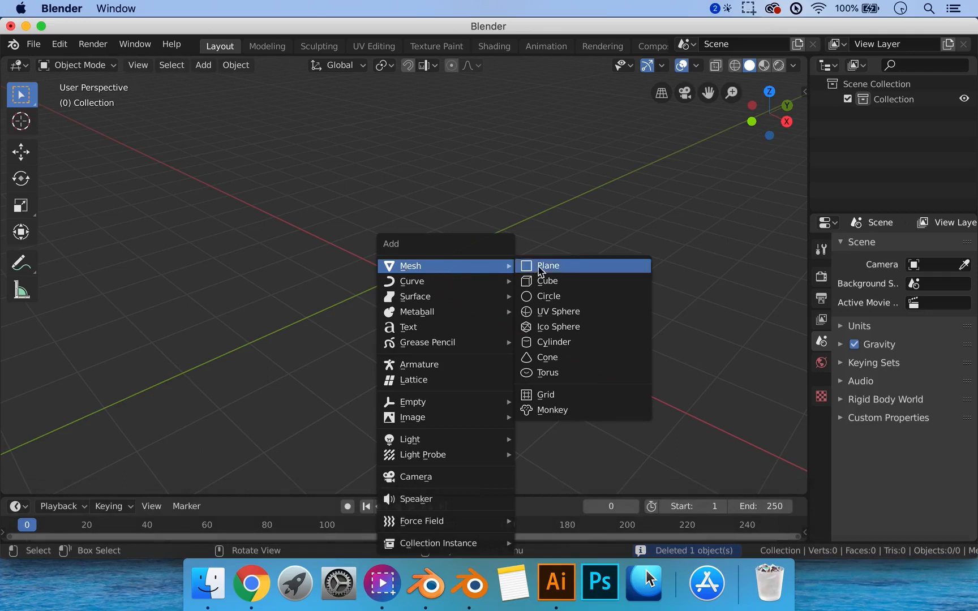
{"action": "left_click", "coordinate": [548, 282]}
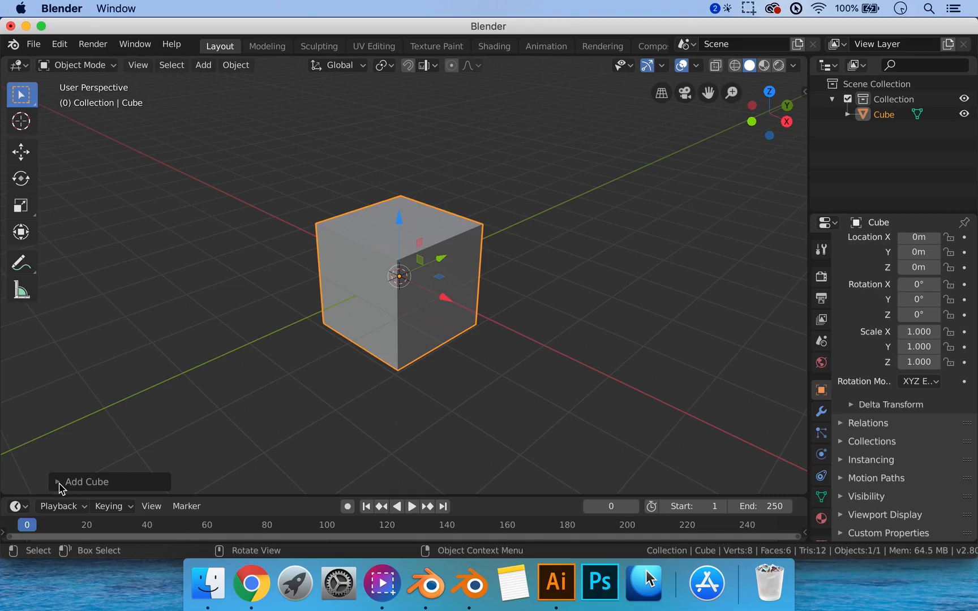
Step: Expand the new cube's creation settings, try a larger size, restore it to 2 m and collapse the settings
{"action": "left_click", "coordinate": [61, 485]}
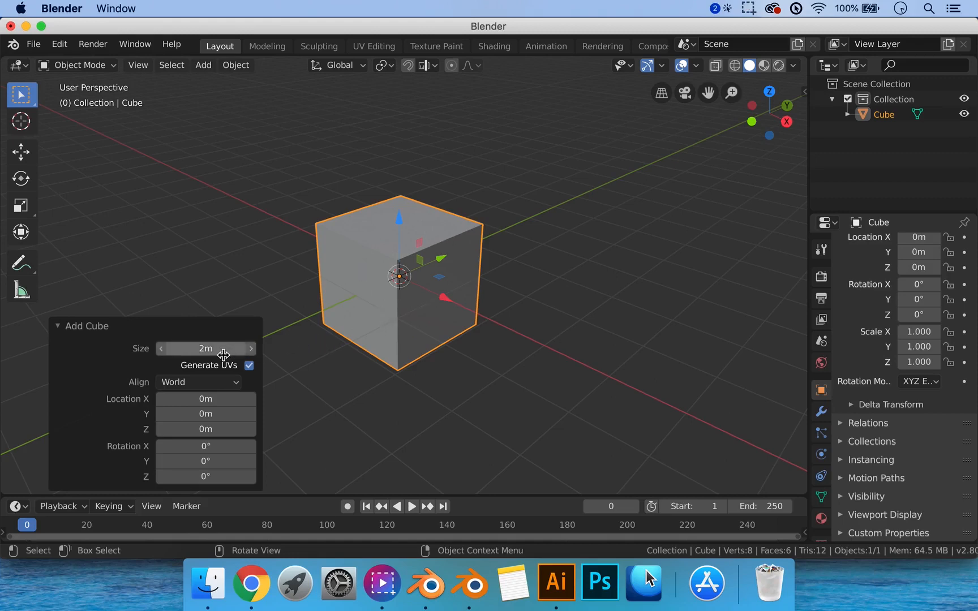
{"action": "left_click_drag", "start_coordinate": [190, 352], "coordinate": [232, 354]}
{"action": "left_click", "coordinate": [201, 352]}
{"action": "type", "text": "2"}
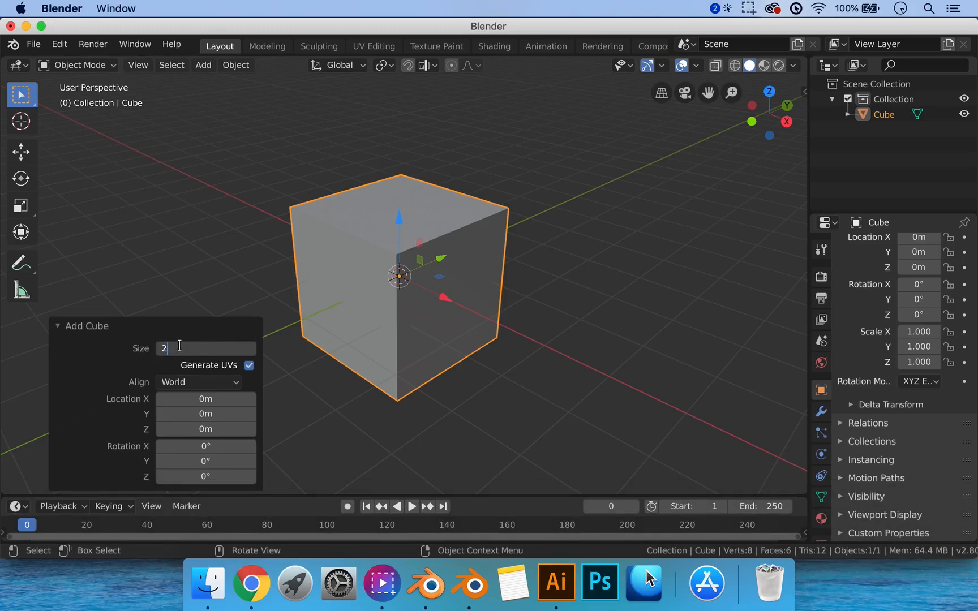
{"action": "key", "text": "Return"}
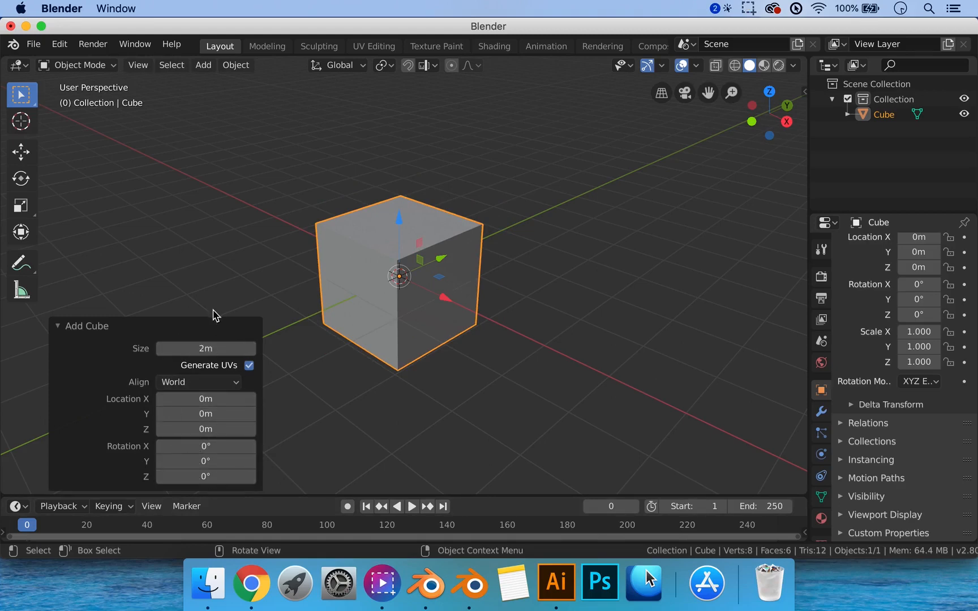
{"action": "left_click", "coordinate": [61, 328]}
Step: Delete the cube and add a UV Sphere mesh
{"action": "left_click", "coordinate": [432, 389]}
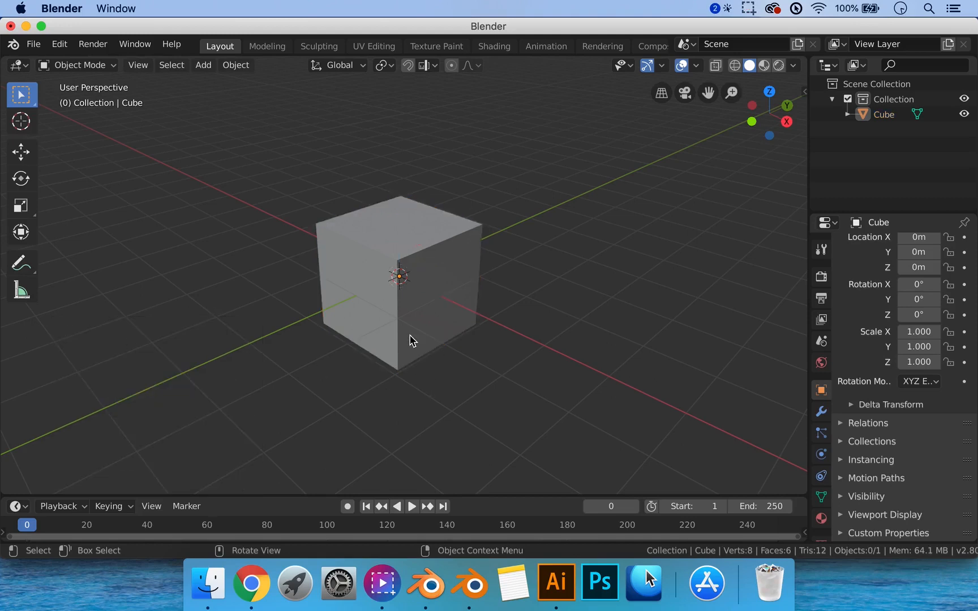
{"action": "left_click", "coordinate": [409, 340]}
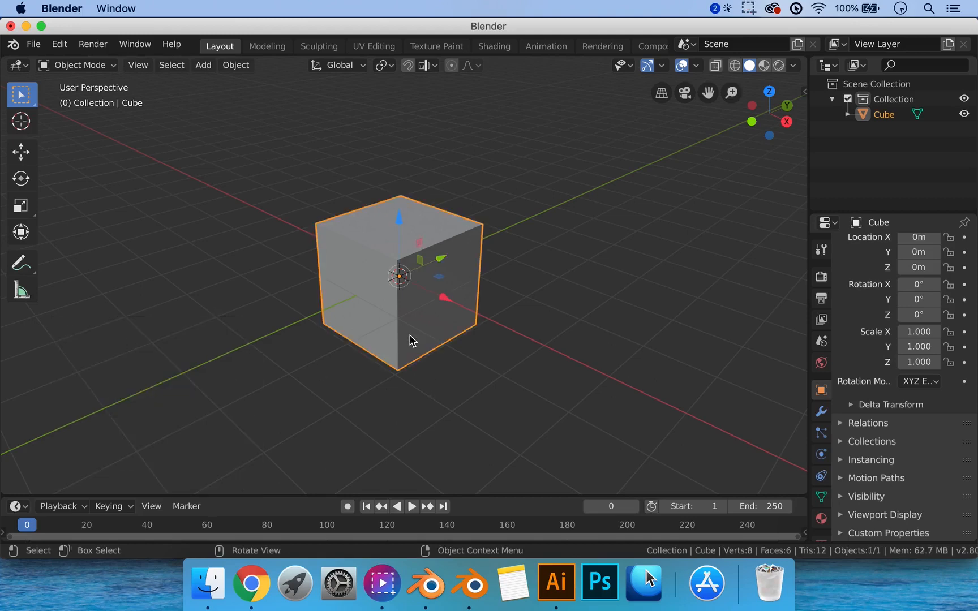
{"action": "key", "text": "x"}
{"action": "left_click", "coordinate": [409, 336]}
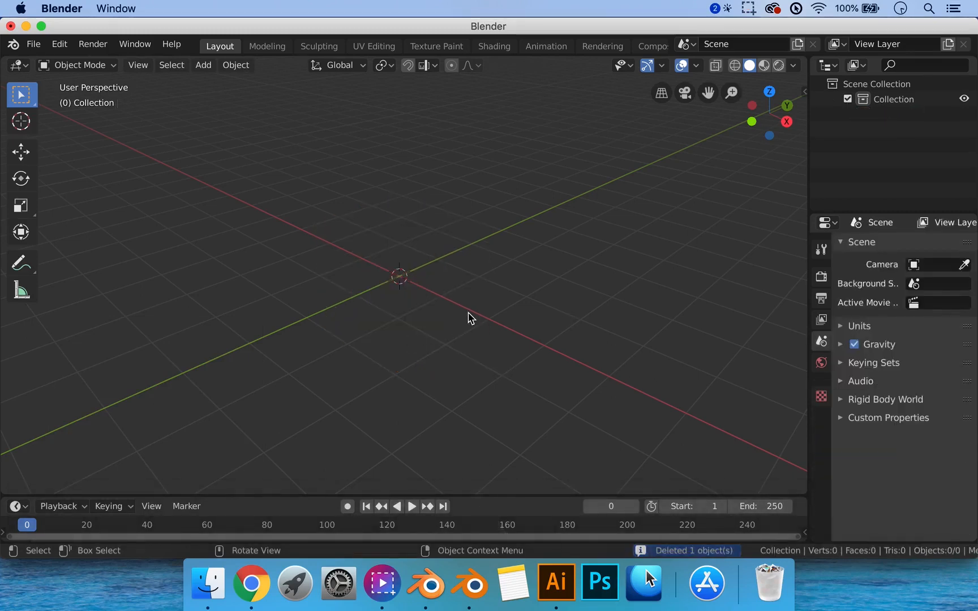
{"action": "key", "text": "shift+a"}
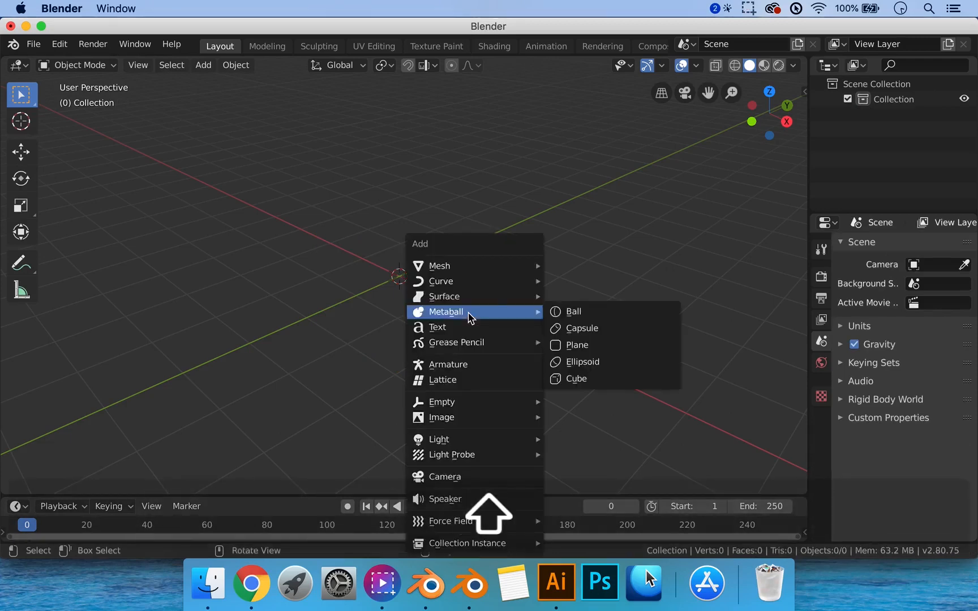
{"action": "mouse_move", "coordinate": [493, 272]}
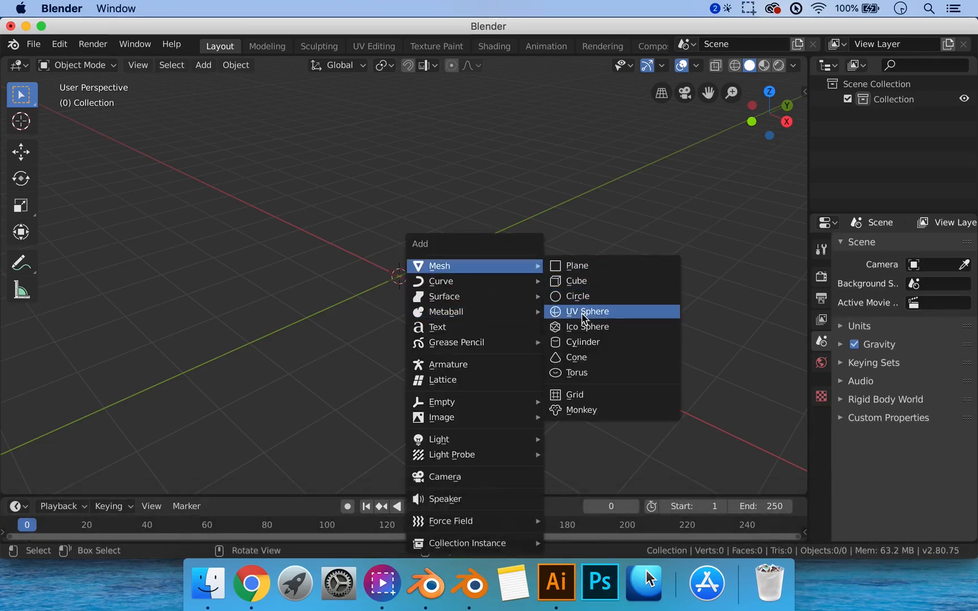
{"action": "left_click", "coordinate": [583, 314]}
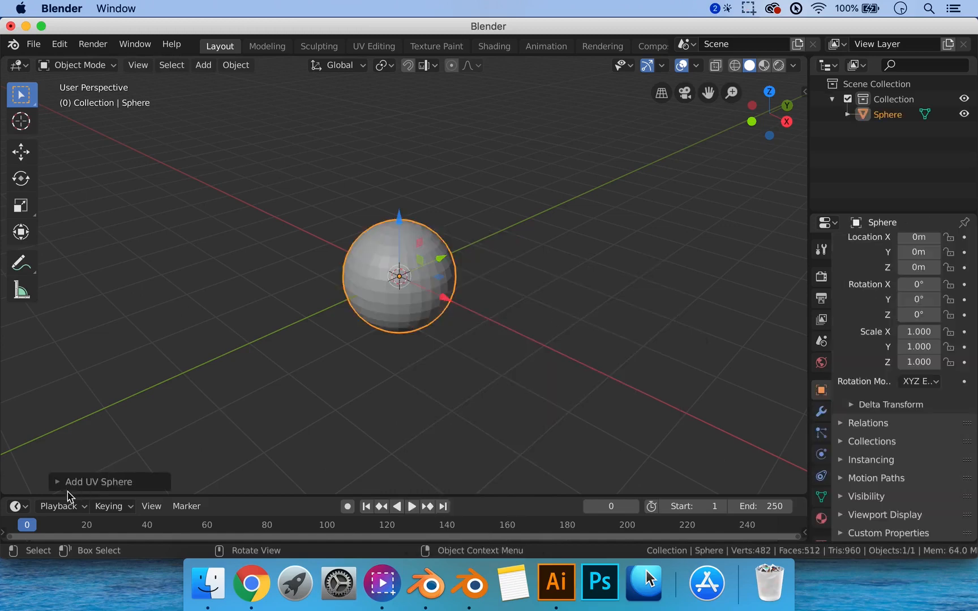
Step: Expand the UV sphere's creation settings and raise it to 78 segments and 70 rings
{"action": "left_click", "coordinate": [60, 484]}
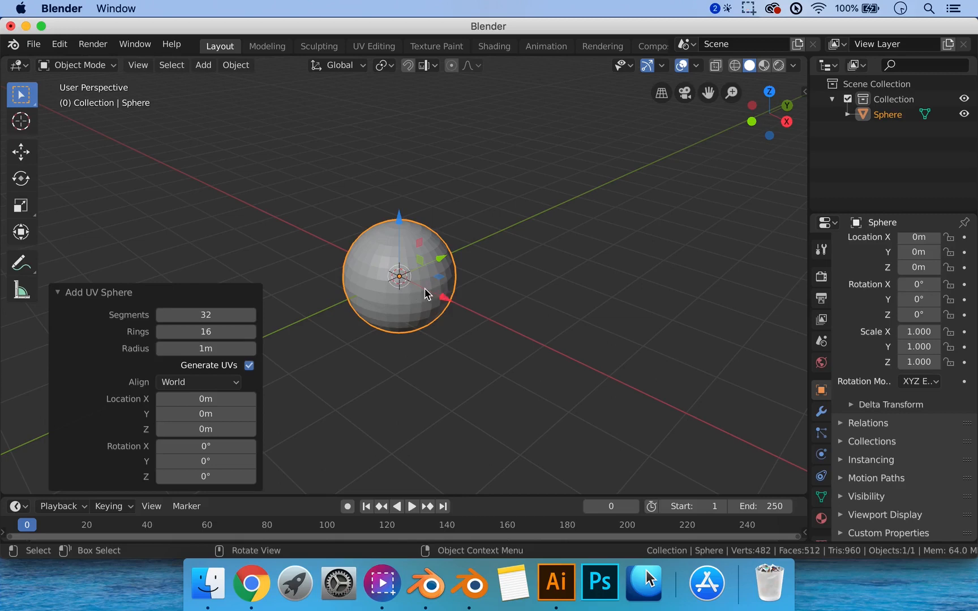
{"action": "scroll", "coordinate": [425, 291], "scroll_direction": "up", "scroll_amount": 5}
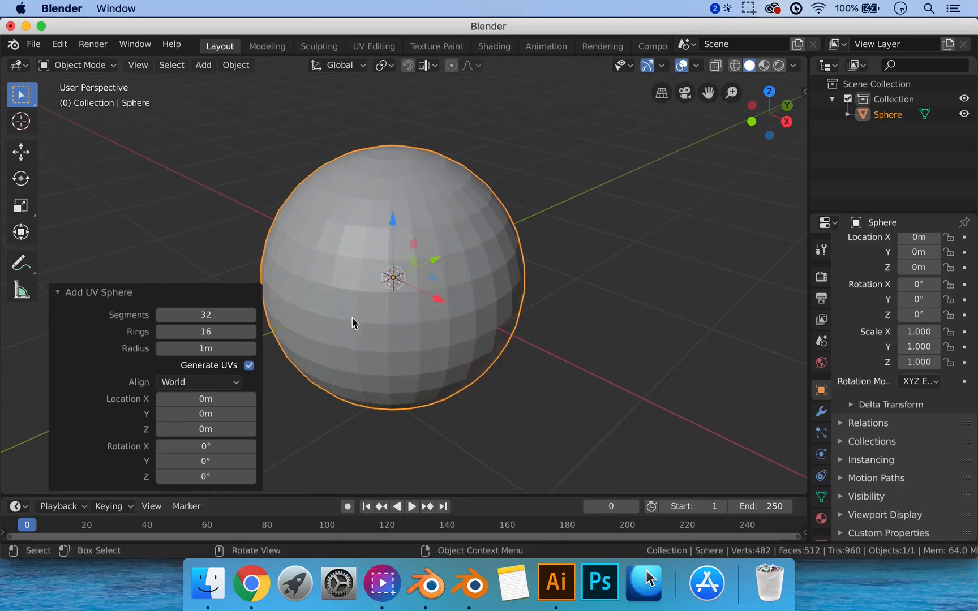
{"action": "mouse_move", "coordinate": [204, 332]}
{"action": "left_mouse_down"}
{"action": "mouse_move", "coordinate": [272, 334]}
{"action": "mouse_move", "coordinate": [200, 335]}
{"action": "mouse_move", "coordinate": [208, 314]}
{"action": "mouse_move", "coordinate": [230, 314]}
{"action": "mouse_move", "coordinate": [207, 314]}
{"action": "left_mouse_up"}
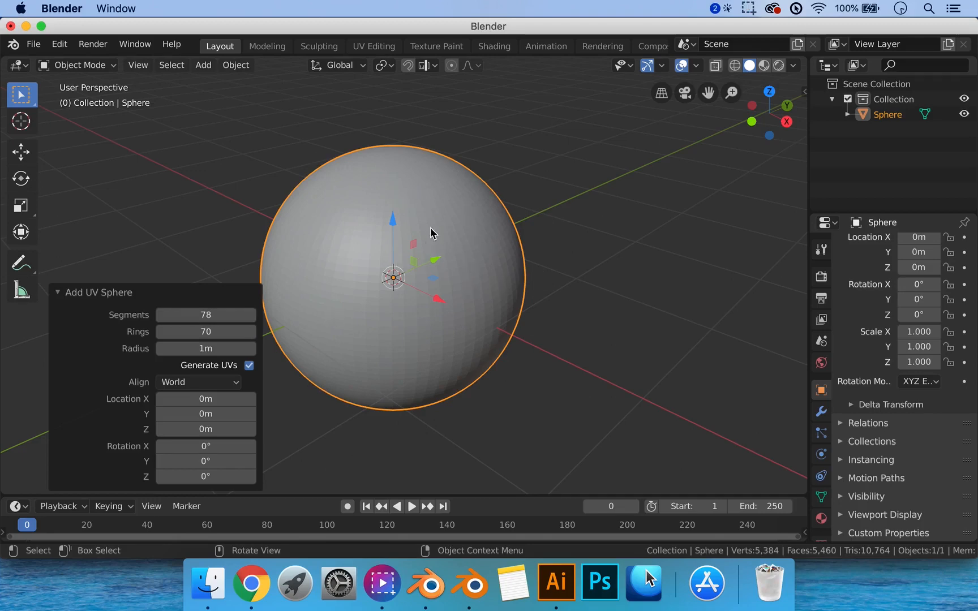
Step: Set the UV sphere to 32 segments and 16 rings
{"action": "left_click", "coordinate": [223, 315]}
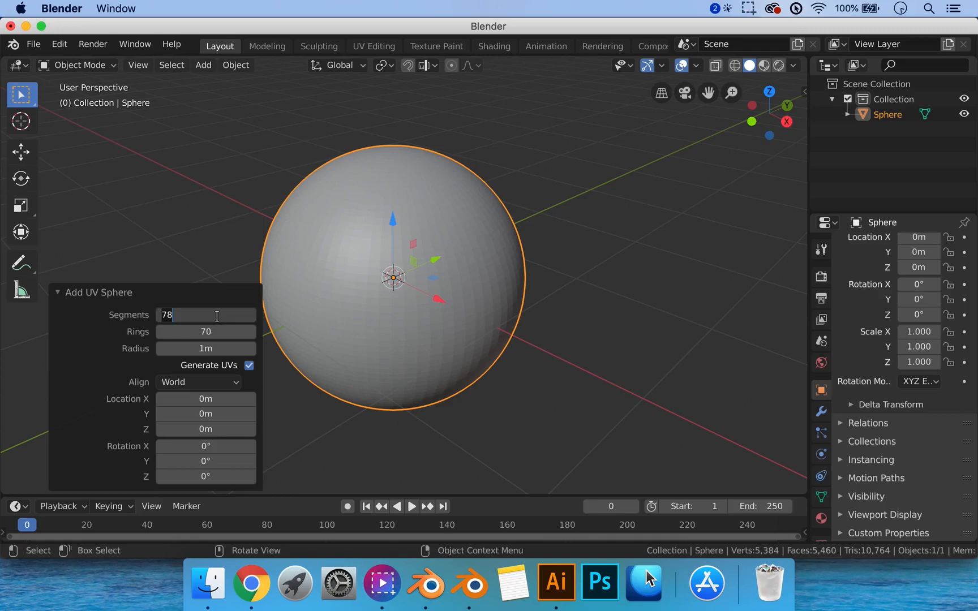
{"action": "type", "text": "32"}
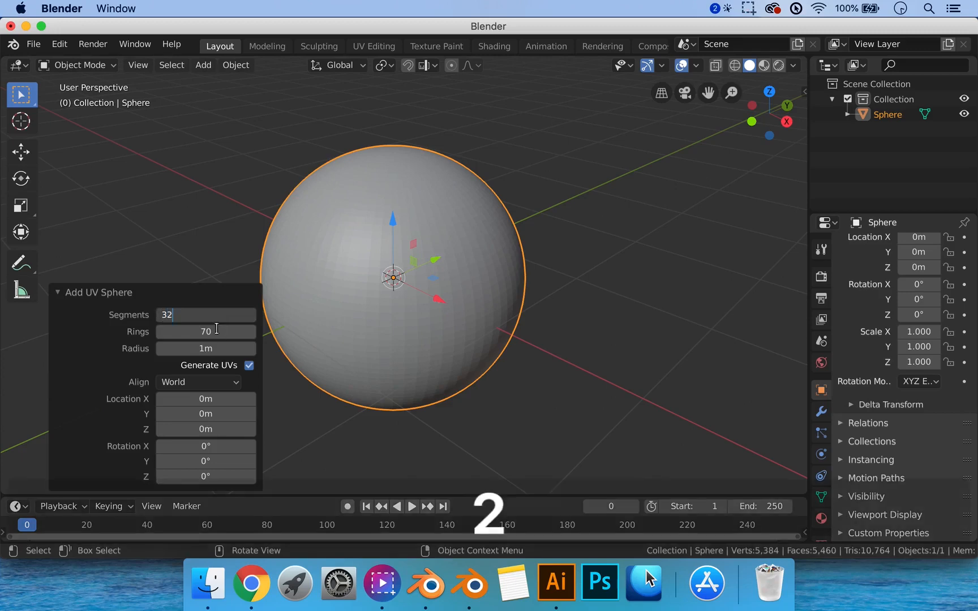
{"action": "left_click", "coordinate": [216, 329]}
{"action": "type", "text": "16"}
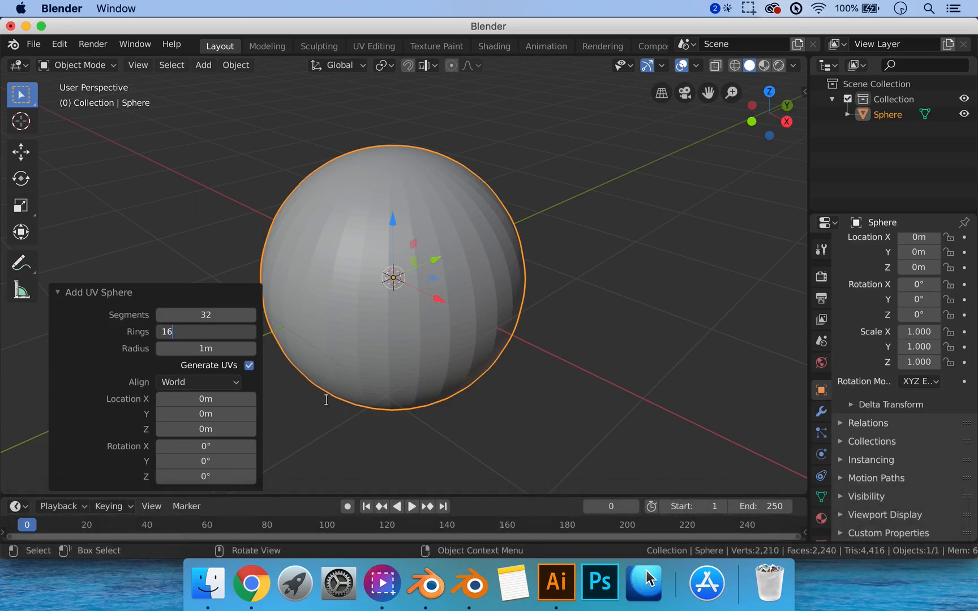
{"action": "key", "text": "Return"}
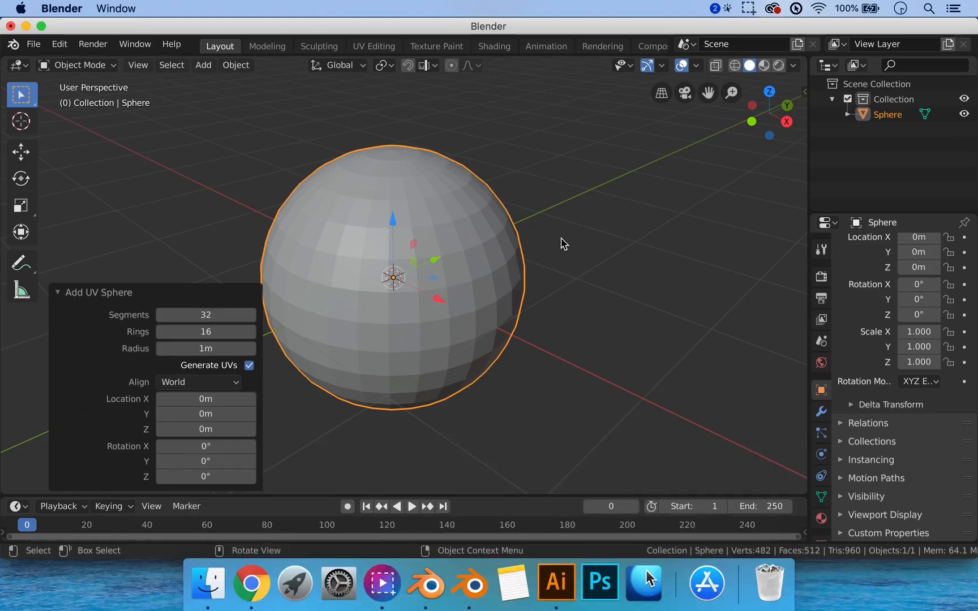
Step: Reselect the UV sphere, reapply Shade Flat for comparison, and switch it to Shade Smooth
{"action": "left_click", "coordinate": [576, 266]}
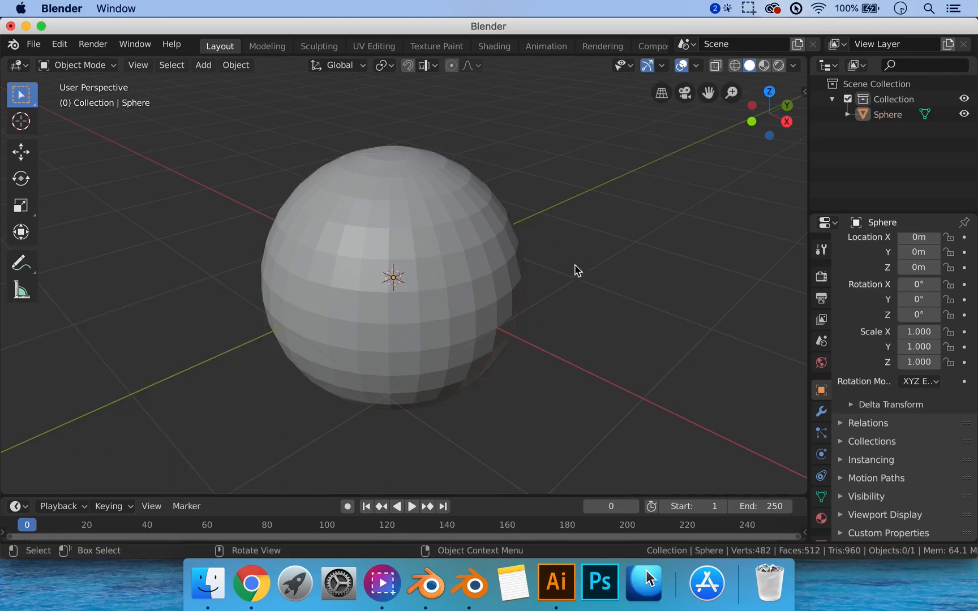
{"action": "left_click", "coordinate": [448, 283]}
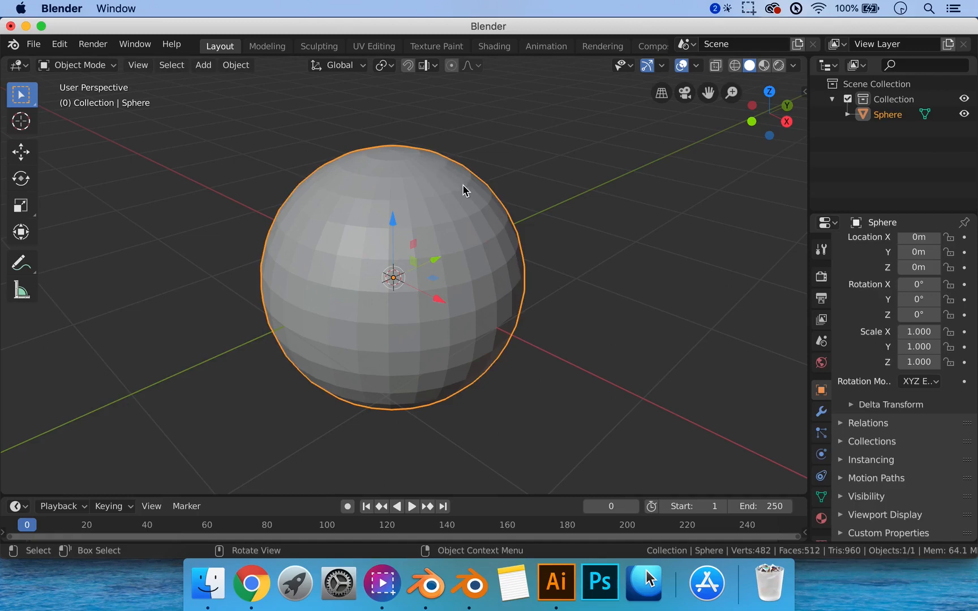
{"action": "right_click", "coordinate": [447, 222]}
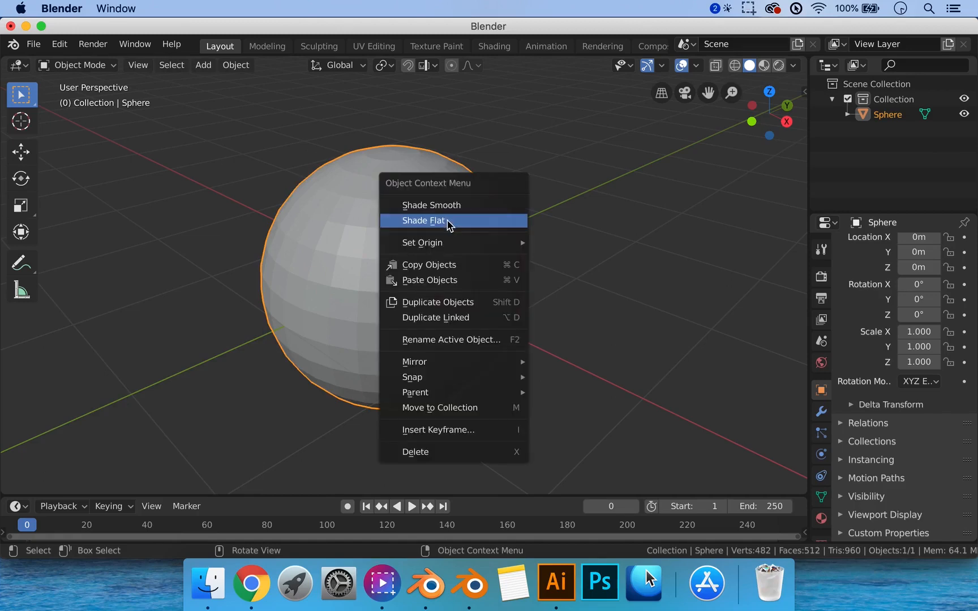
{"action": "left_click", "coordinate": [447, 222]}
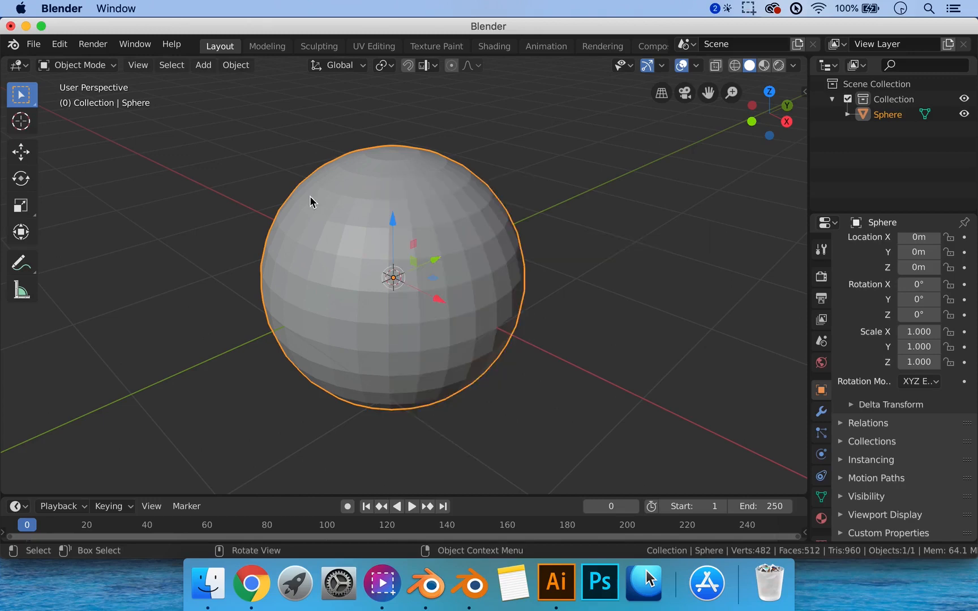
{"action": "right_click", "coordinate": [566, 207]}
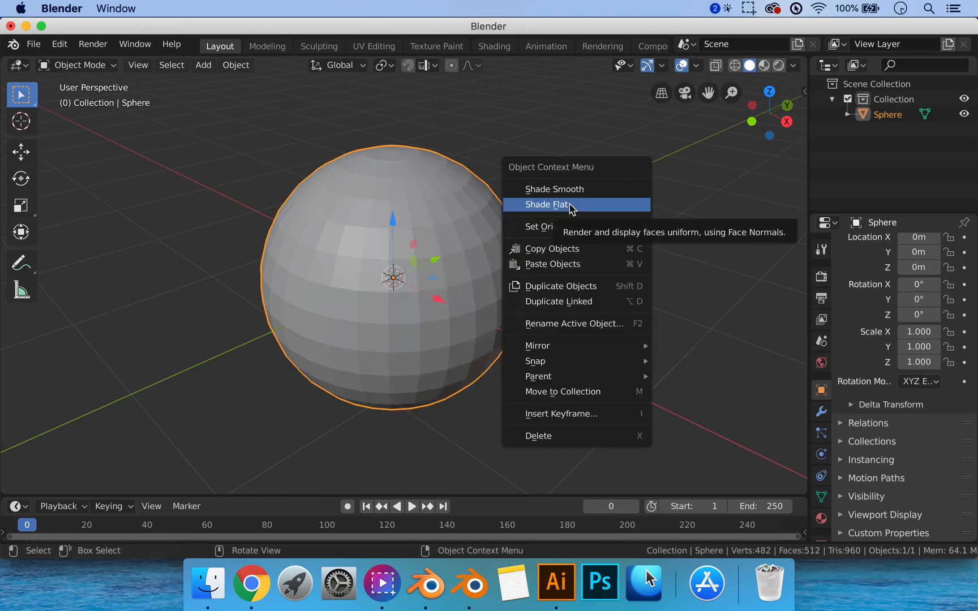
{"action": "left_click", "coordinate": [570, 206]}
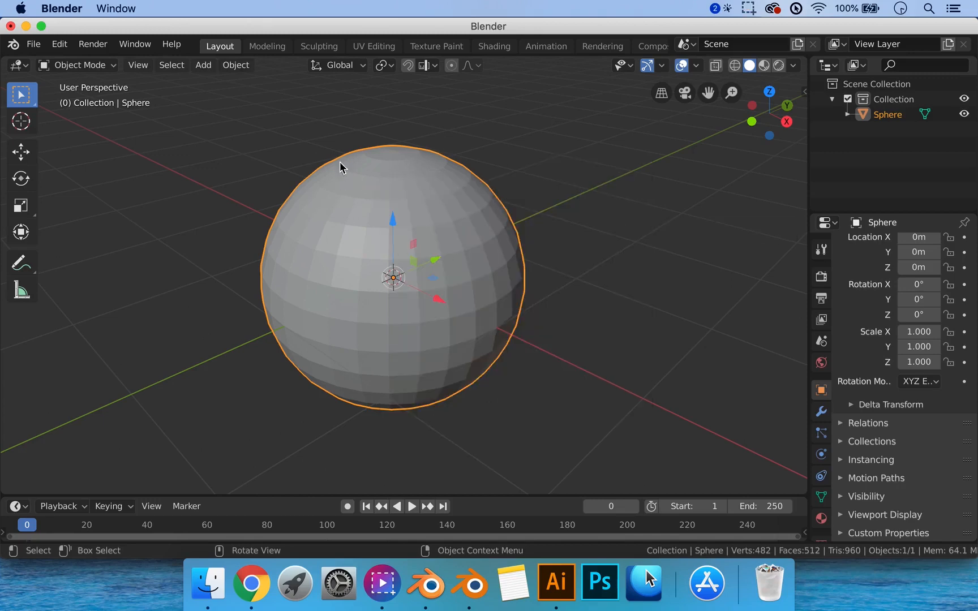
{"action": "right_click", "coordinate": [573, 216]}
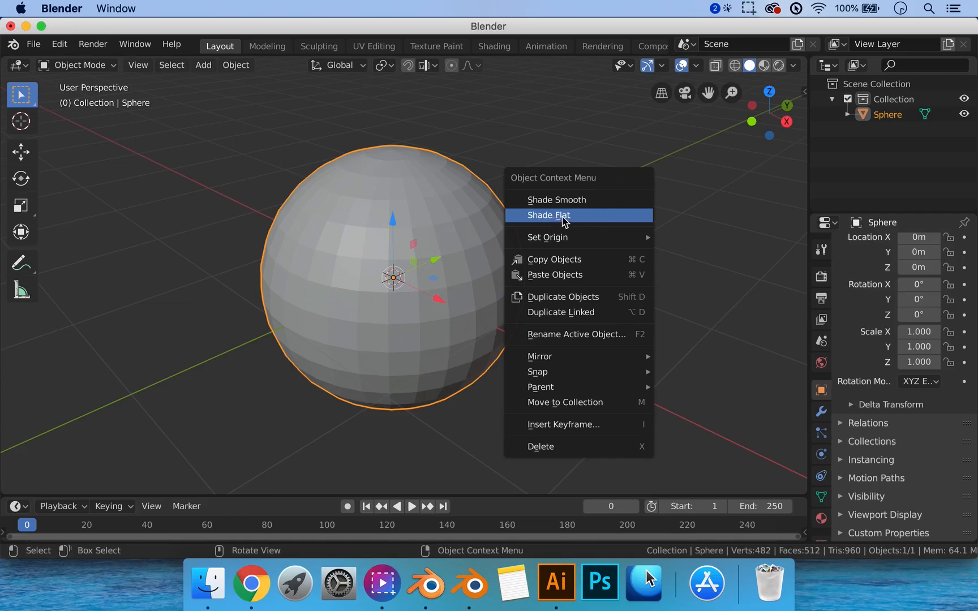
{"action": "left_click", "coordinate": [551, 205]}
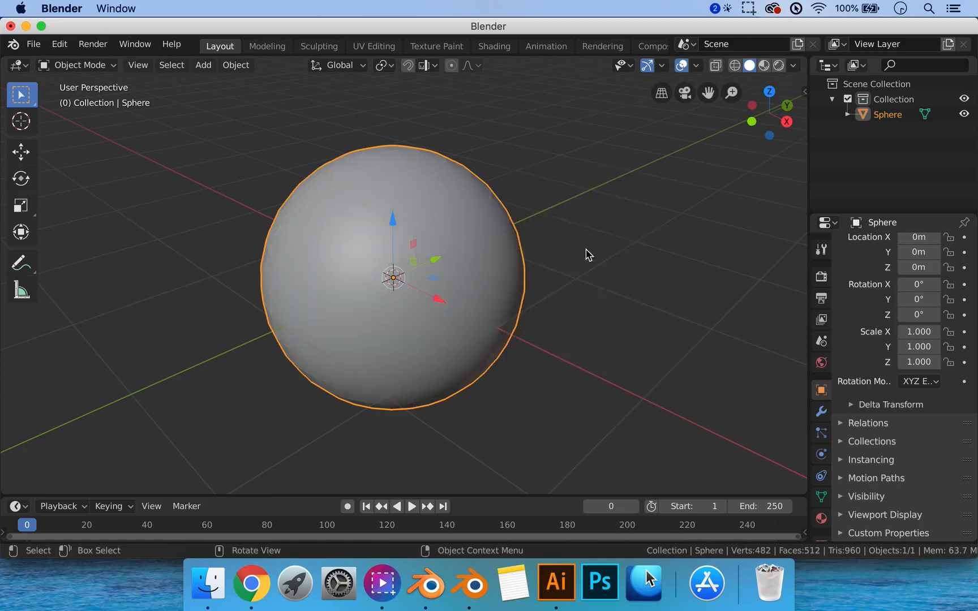
Step: Reselect the smooth UV sphere and return it to flat shading
{"action": "left_click", "coordinate": [578, 274]}
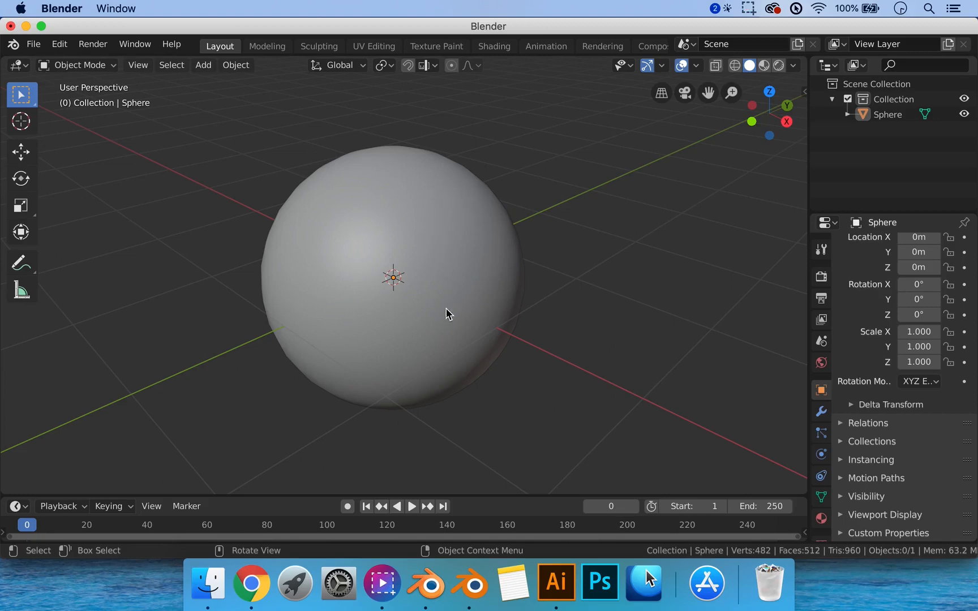
{"action": "left_click", "coordinate": [456, 258]}
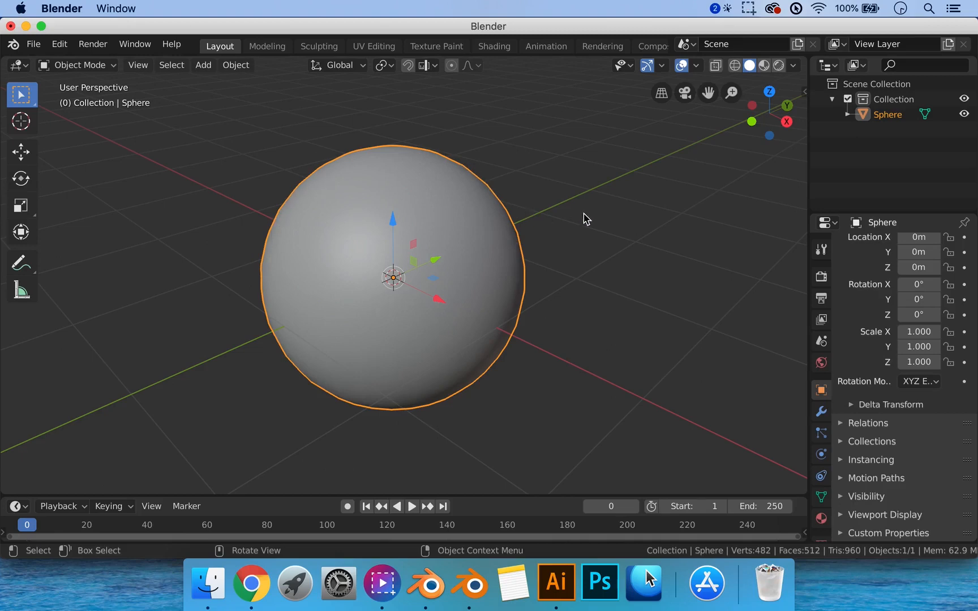
{"action": "right_click", "coordinate": [527, 209]}
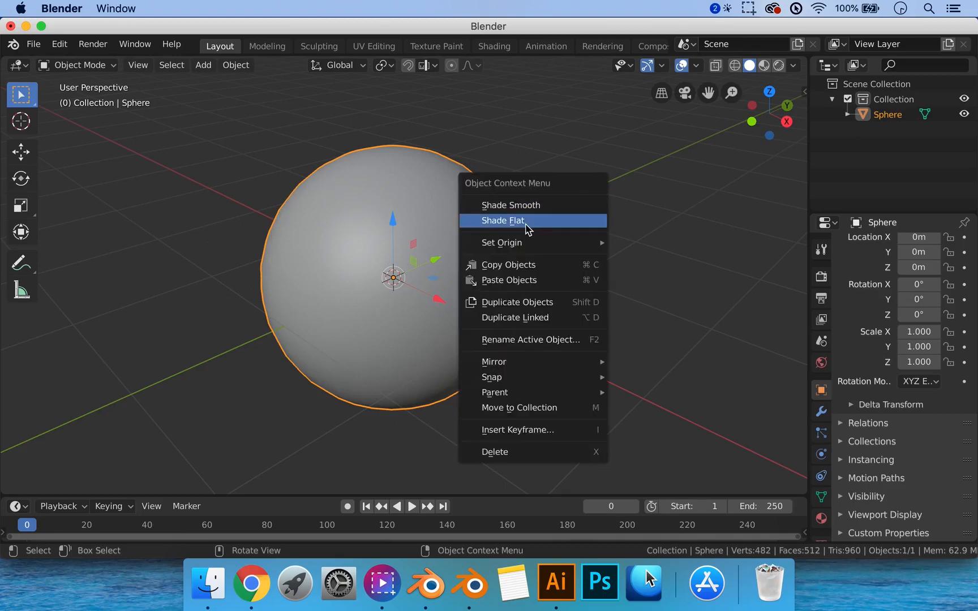
{"action": "left_click", "coordinate": [509, 220]}
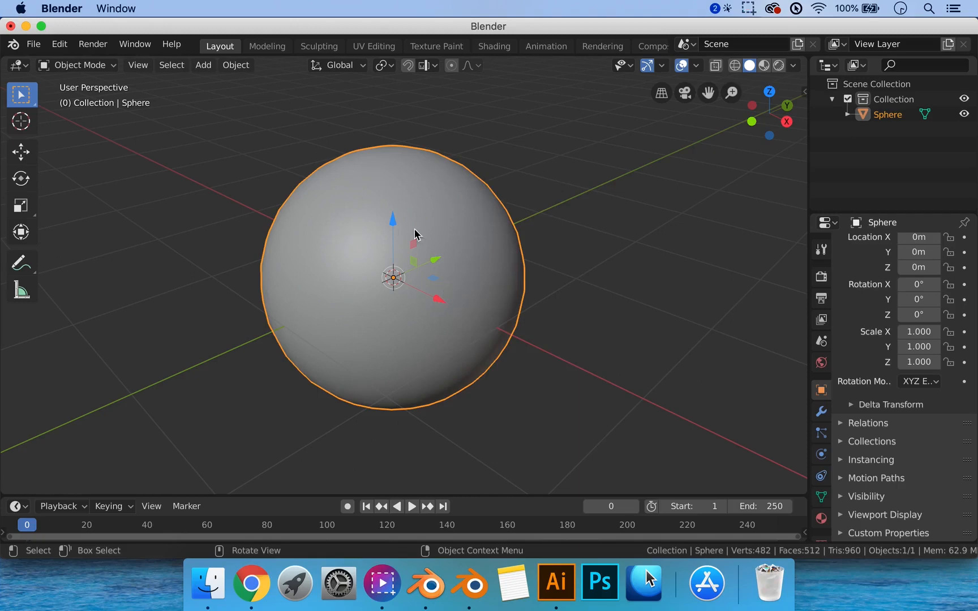
{"action": "right_click", "coordinate": [524, 180]}
{"action": "left_click", "coordinate": [526, 196]}
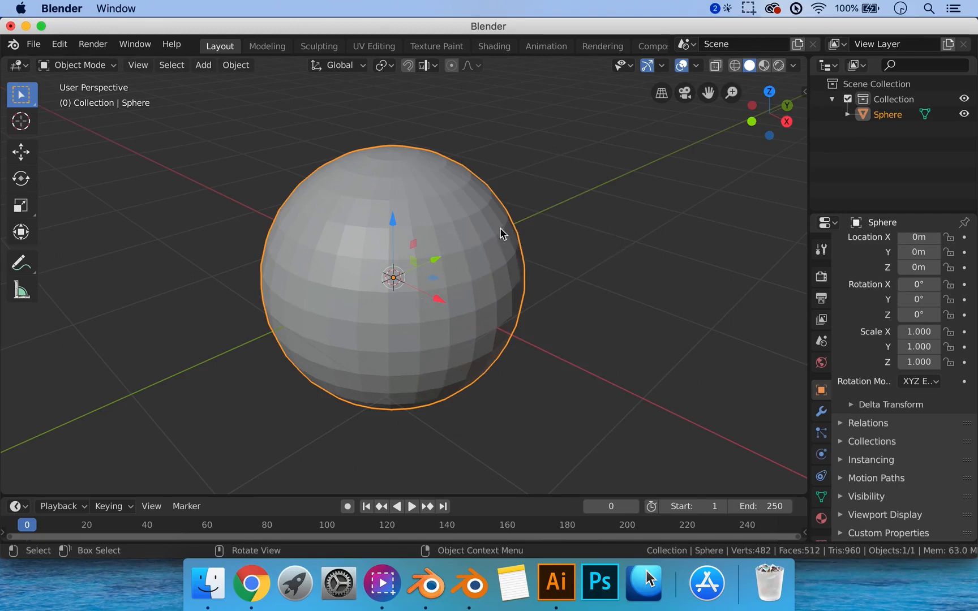
Step: Replace the UV sphere with an Ico Sphere mesh and raise it to 6 subdivisions
{"action": "key", "text": "x"}
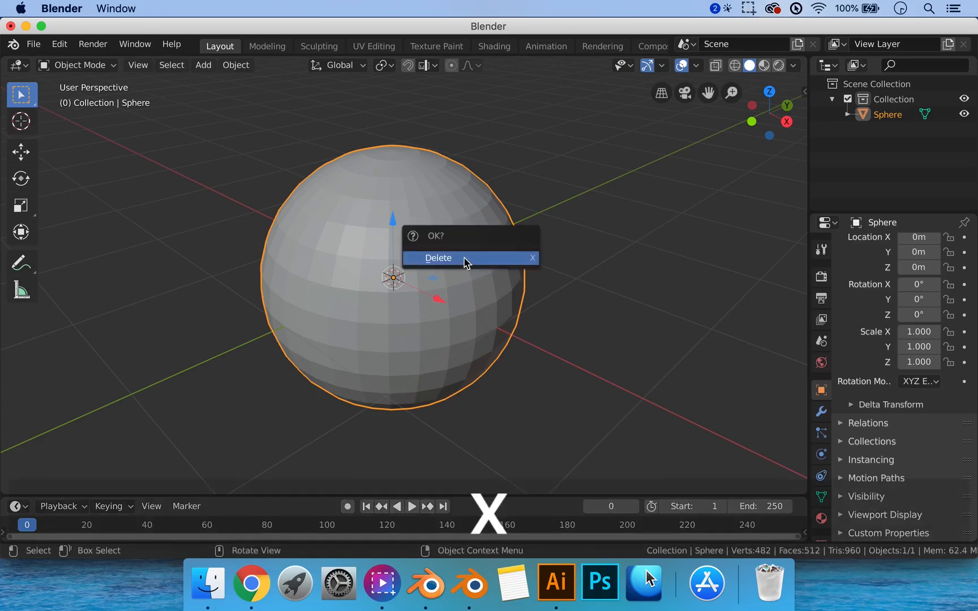
{"action": "left_click", "coordinate": [465, 262]}
{"action": "key", "text": "shift+a"}
{"action": "mouse_move", "coordinate": [466, 262]}
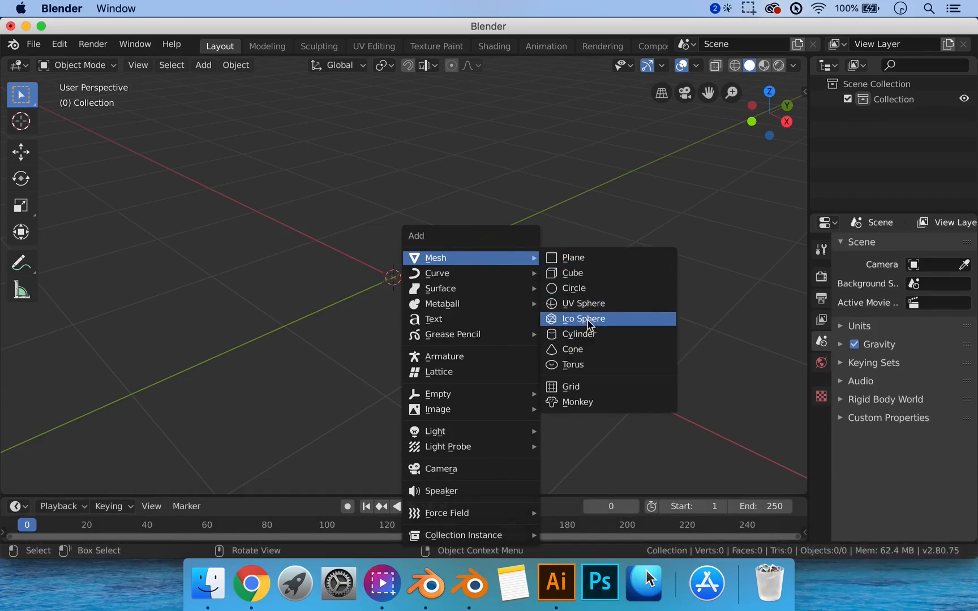
{"action": "left_click", "coordinate": [576, 324]}
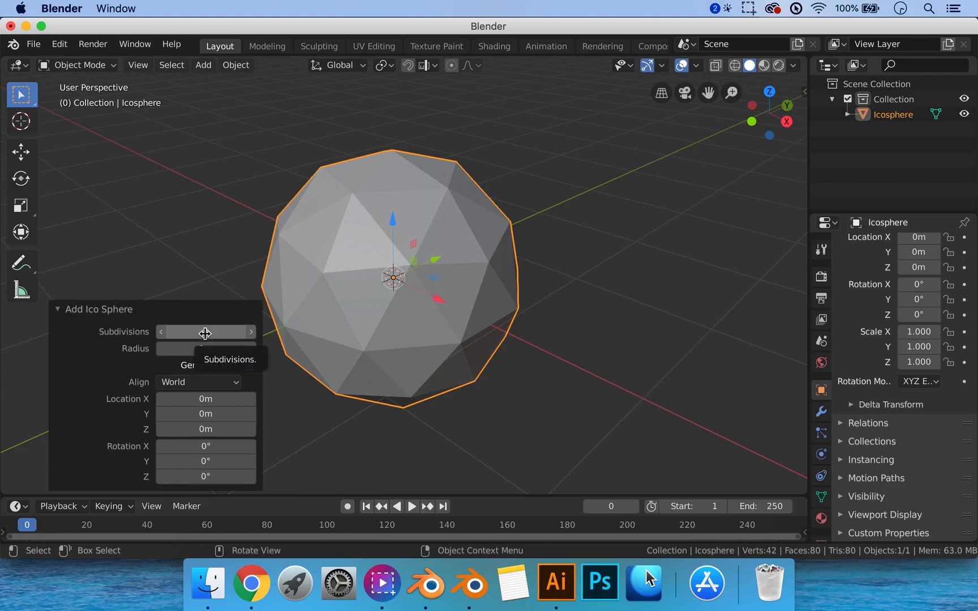
{"action": "left_click_drag", "start_coordinate": [201, 332], "coordinate": [236, 332]}
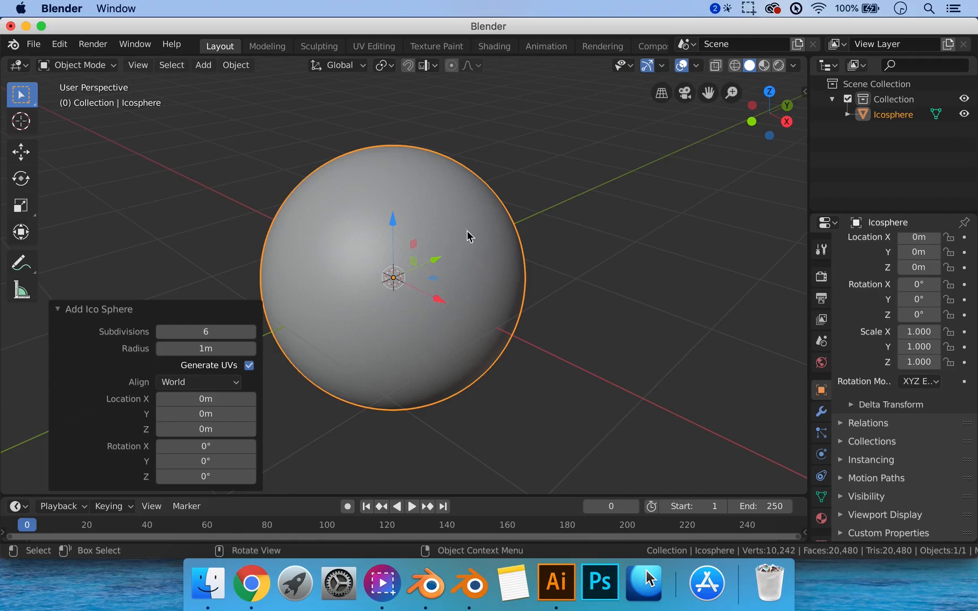
Step: Examine the ico sphere's dense triangular faces up close in Edit Mode, then return to Object Mode
{"action": "left_click", "coordinate": [462, 254]}
{"action": "key", "text": "Tab"}
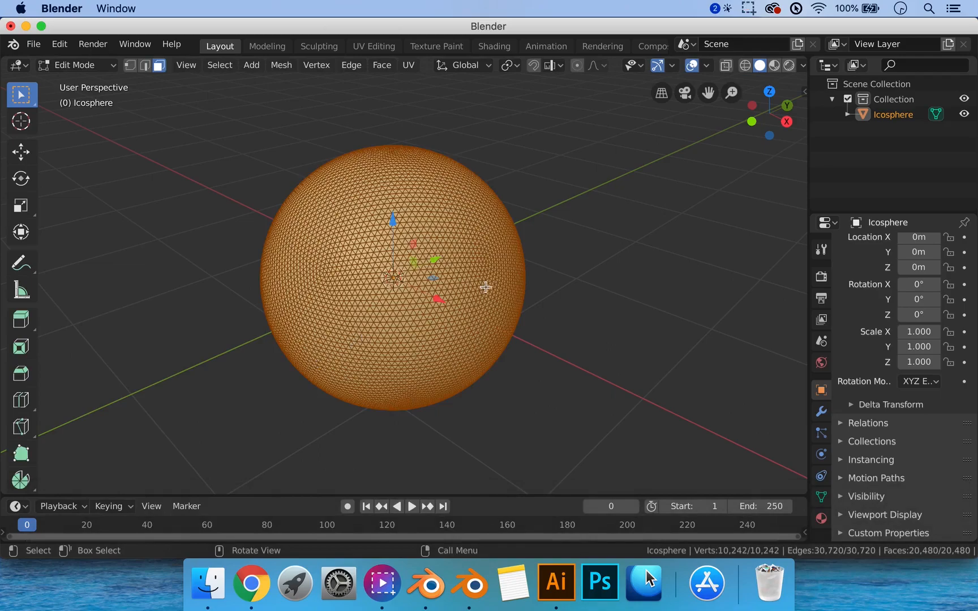
{"action": "mouse_move", "coordinate": [489, 288]}
{"action": "middle_mouse_down"}
{"action": "mouse_move", "coordinate": [539, 266]}
{"action": "mouse_move", "coordinate": [507, 280]}
{"action": "middle_mouse_up"}
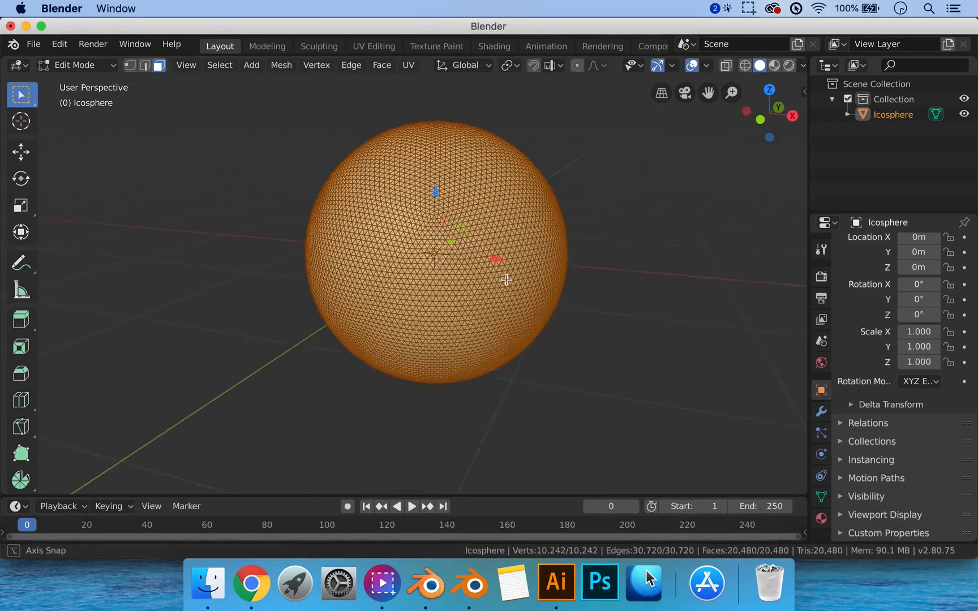
{"action": "scroll", "coordinate": [507, 280], "scroll_direction": "up", "scroll_amount": 4}
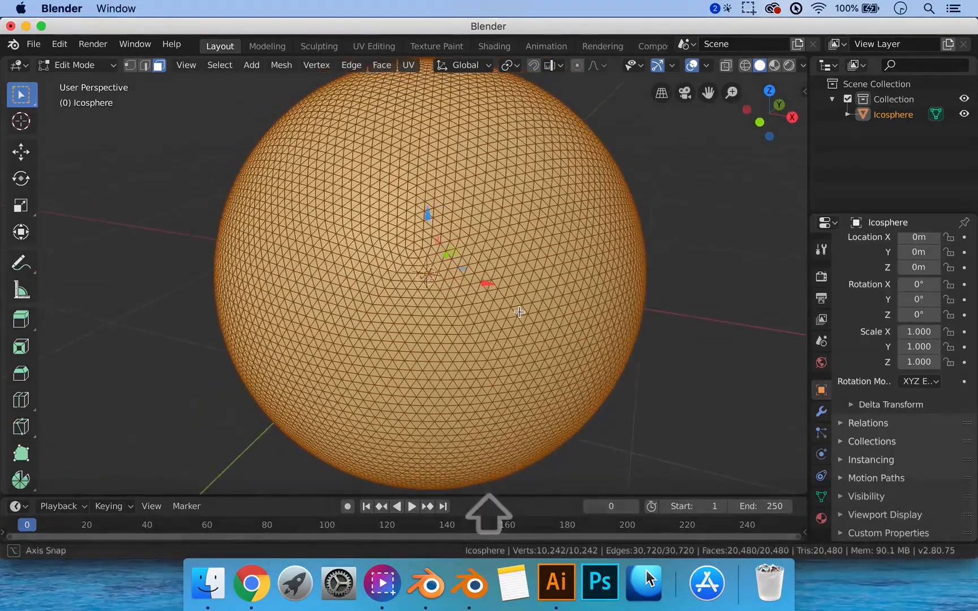
{"action": "scroll", "coordinate": [510, 311], "scroll_direction": "down", "scroll_amount": 4}
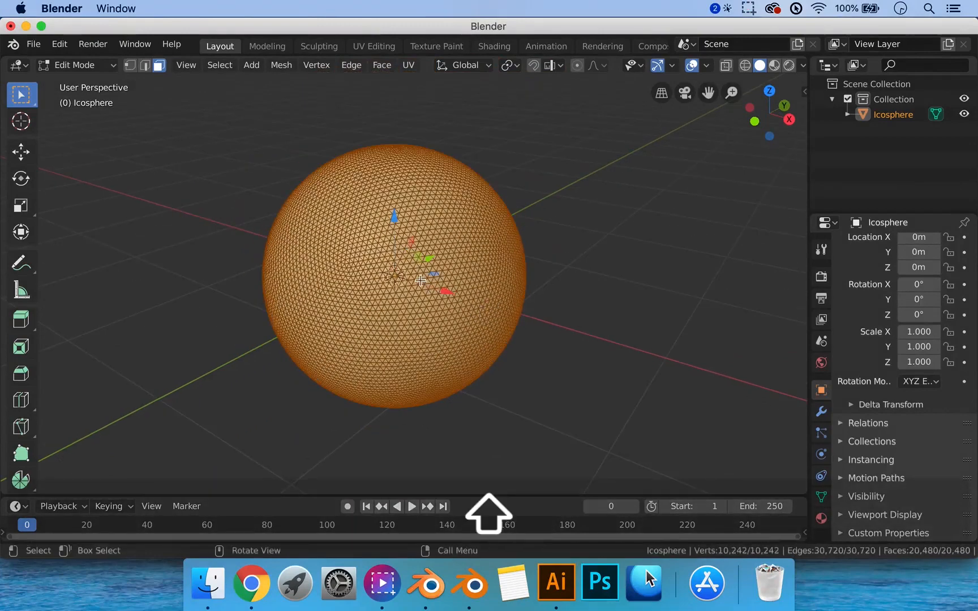
{"action": "scroll", "coordinate": [421, 280], "scroll_direction": "up", "scroll_amount": 5}
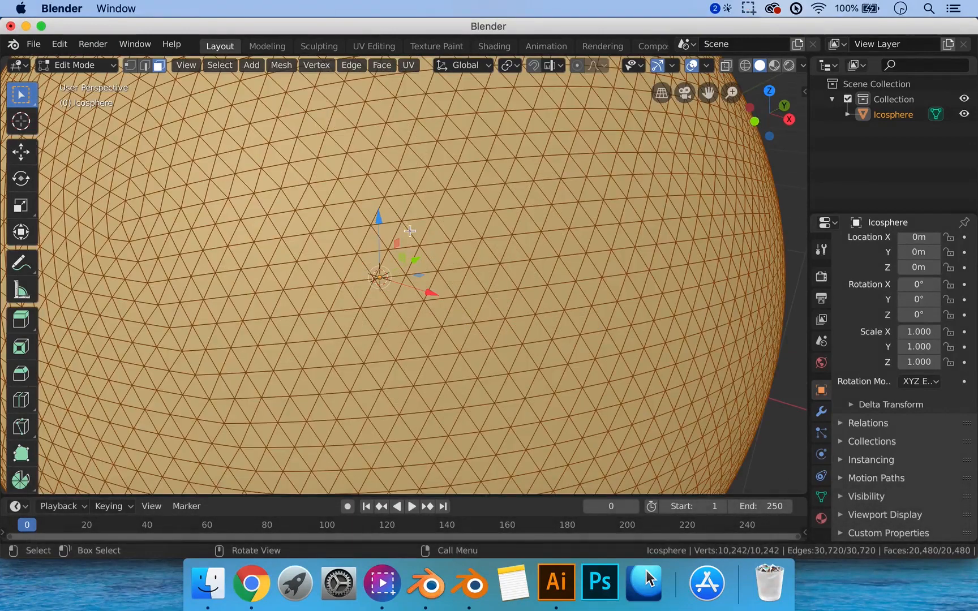
{"action": "scroll", "coordinate": [411, 237], "scroll_direction": "down", "scroll_amount": 6}
{"action": "left_click", "coordinate": [594, 268]}
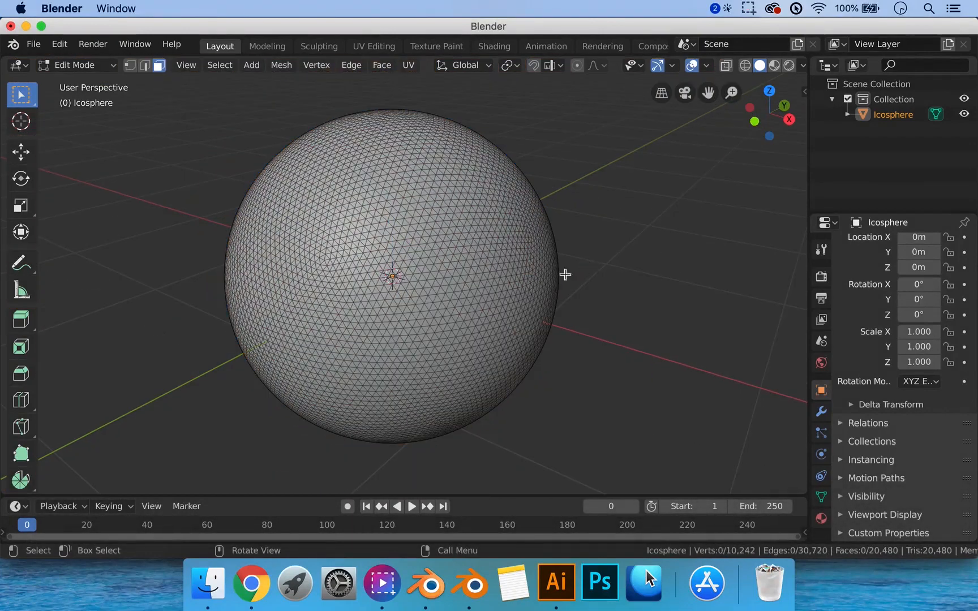
{"action": "scroll", "coordinate": [446, 276], "scroll_direction": "down", "scroll_amount": 3}
{"action": "left_click", "coordinate": [442, 275]}
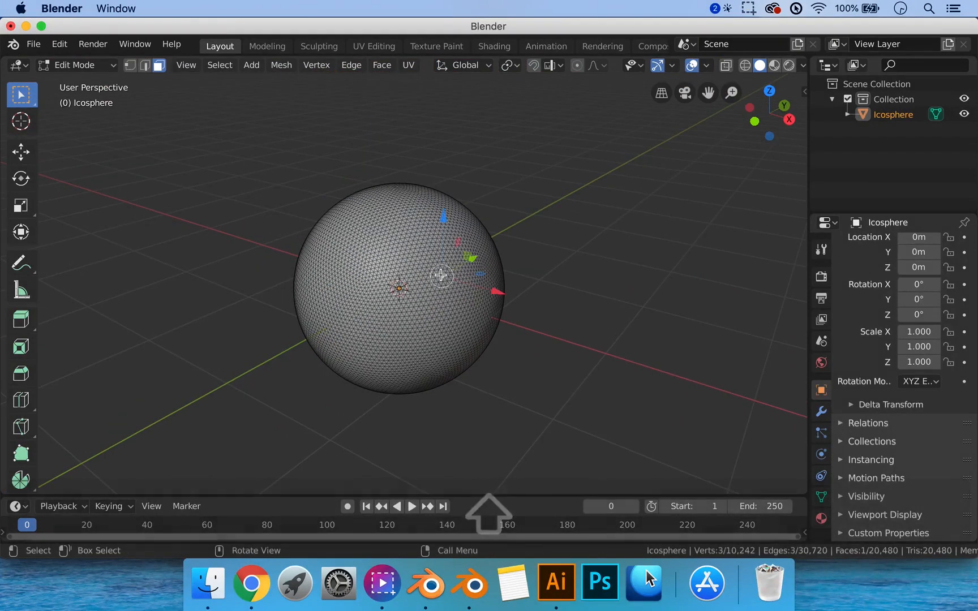
{"action": "key", "text": "Tab"}
Step: Delete the dense ico sphere and add a new Ico Sphere mesh
{"action": "key", "text": "x"}
{"action": "left_click", "coordinate": [433, 319]}
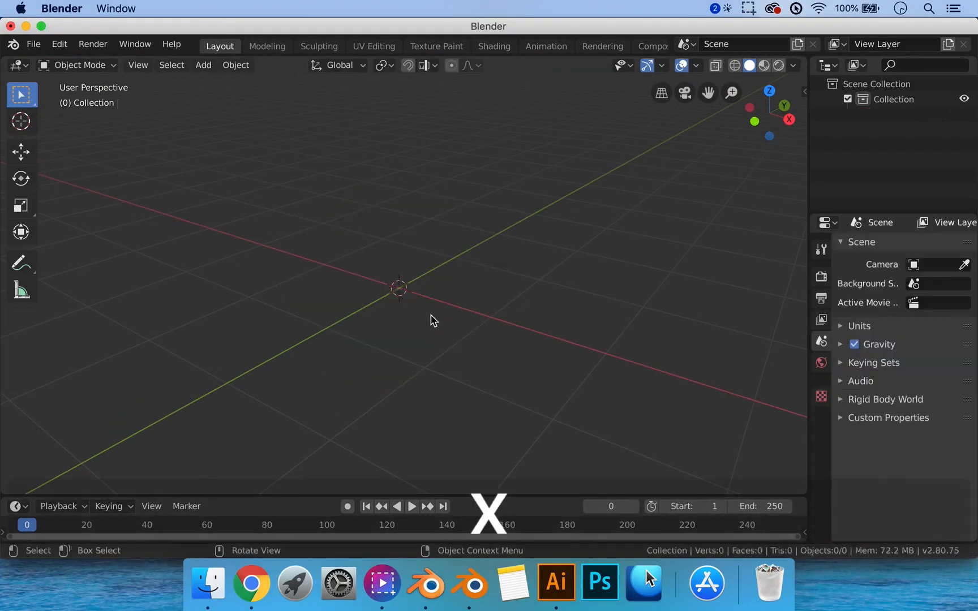
{"action": "key", "text": "shift+a"}
{"action": "mouse_move", "coordinate": [428, 321]}
{"action": "mouse_move", "coordinate": [476, 266]}
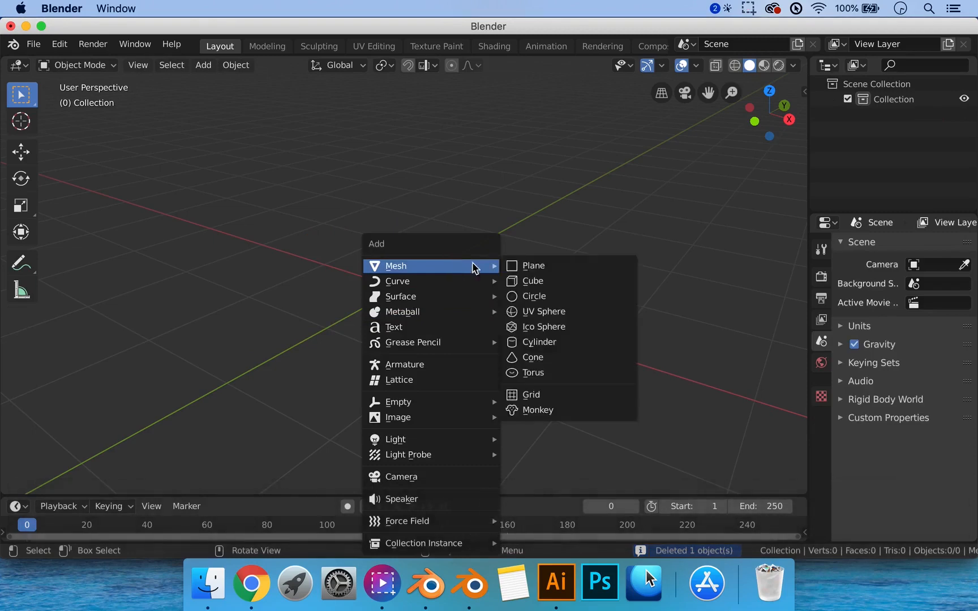
{"action": "left_click", "coordinate": [535, 327]}
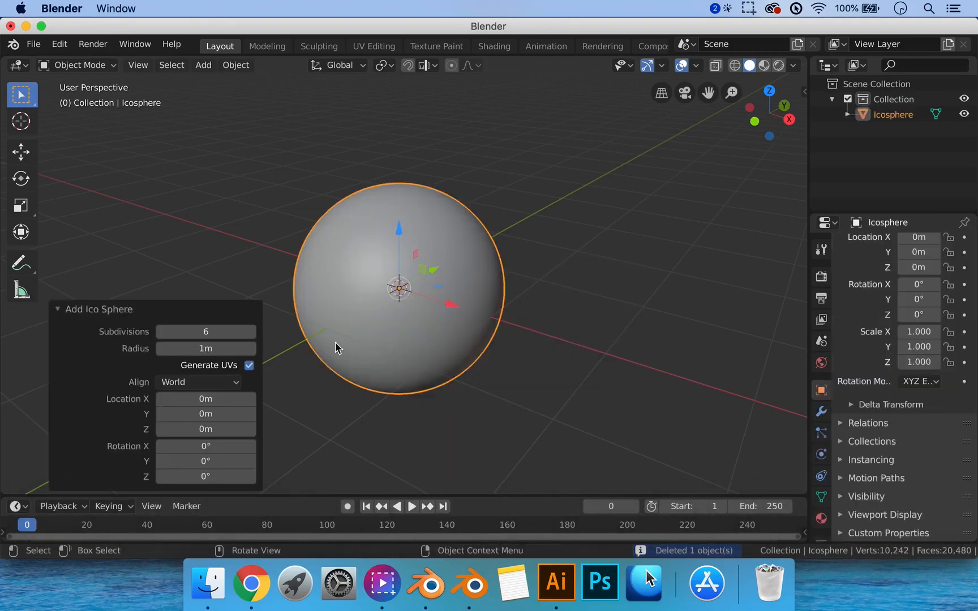
Step: Lower the new ico sphere's subdivisions to 2, raise them to 3, and deselect the sphere
{"action": "left_click_drag", "start_coordinate": [224, 332], "coordinate": [185, 335]}
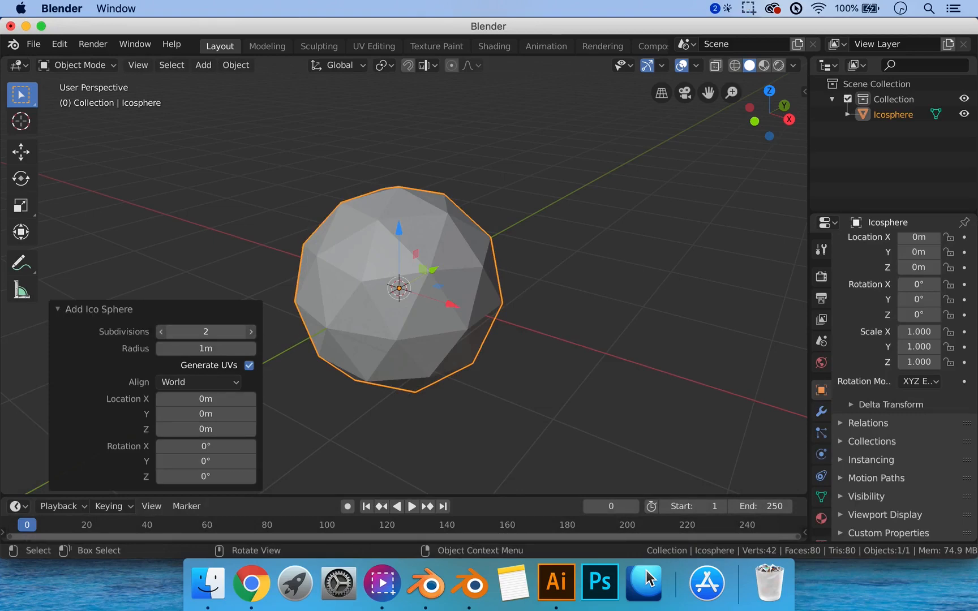
{"action": "left_click_drag", "start_coordinate": [207, 333], "coordinate": [221, 332]}
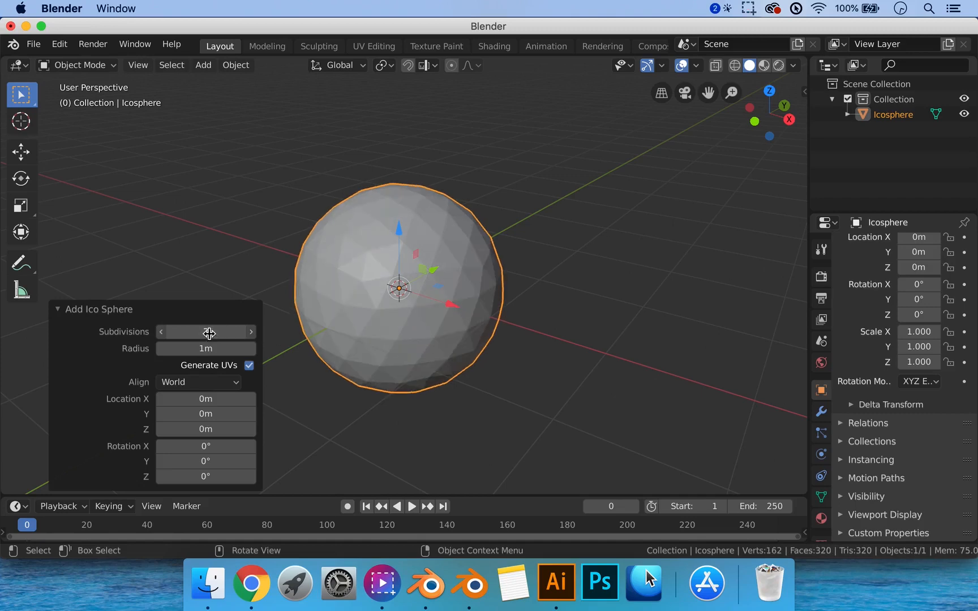
{"action": "left_click", "coordinate": [551, 332]}
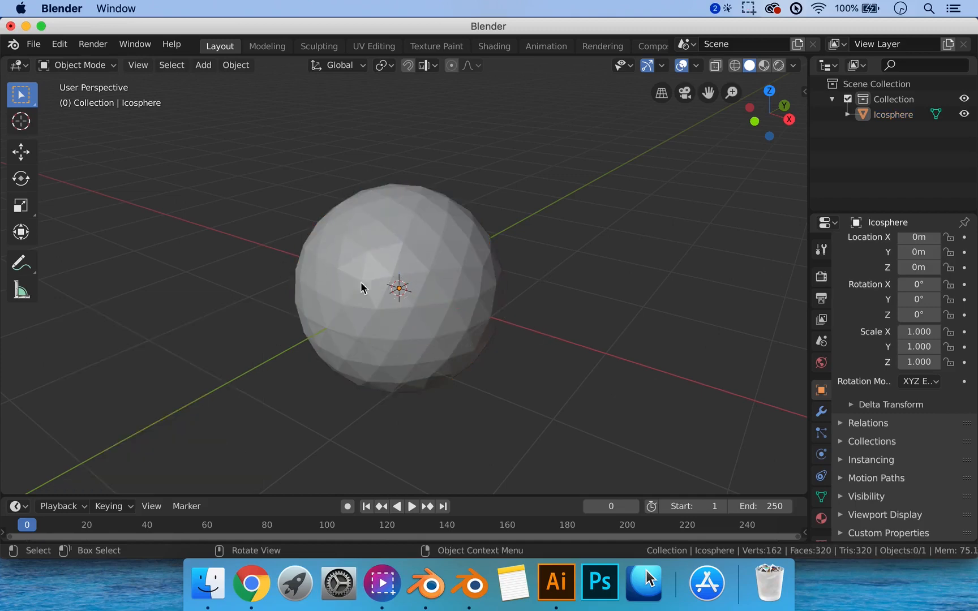
Step: Apply Shade Smooth to the ico sphere and check its triangular mesh in Edit Mode before returning to Object Mode
{"action": "left_click", "coordinate": [420, 269]}
{"action": "right_click", "coordinate": [491, 230]}
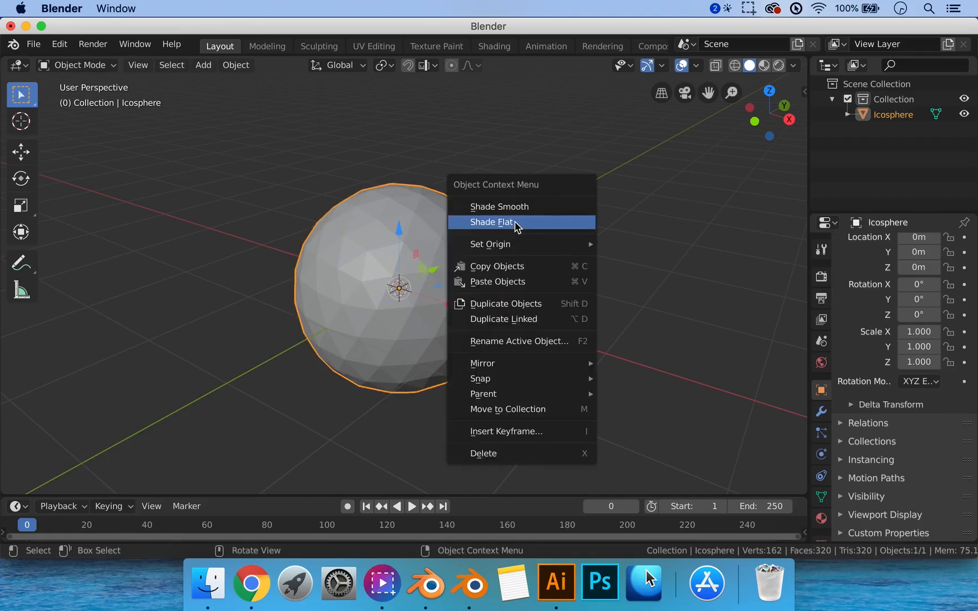
{"action": "left_click", "coordinate": [529, 207]}
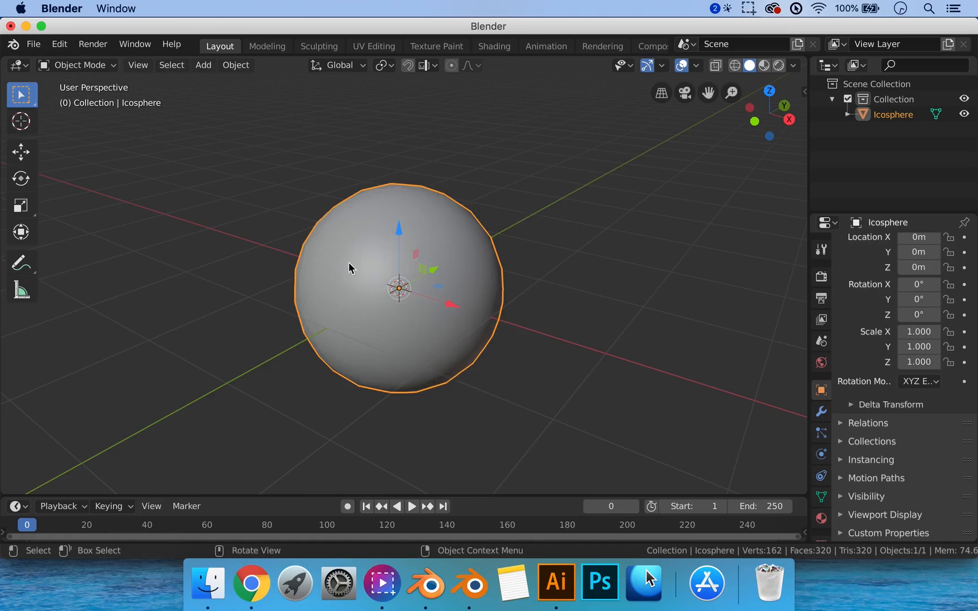
{"action": "key", "text": "Tab"}
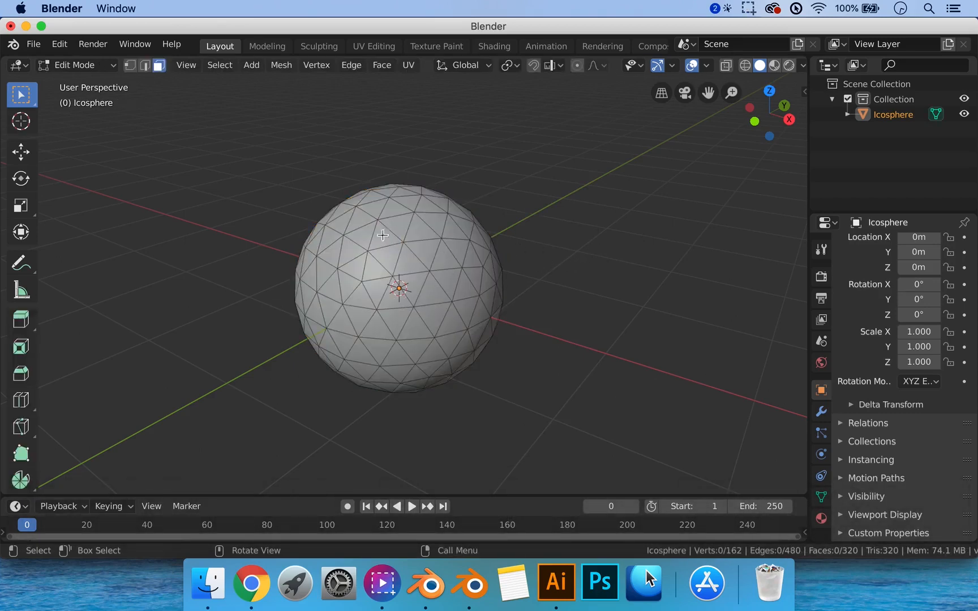
{"action": "key", "text": "Tab"}
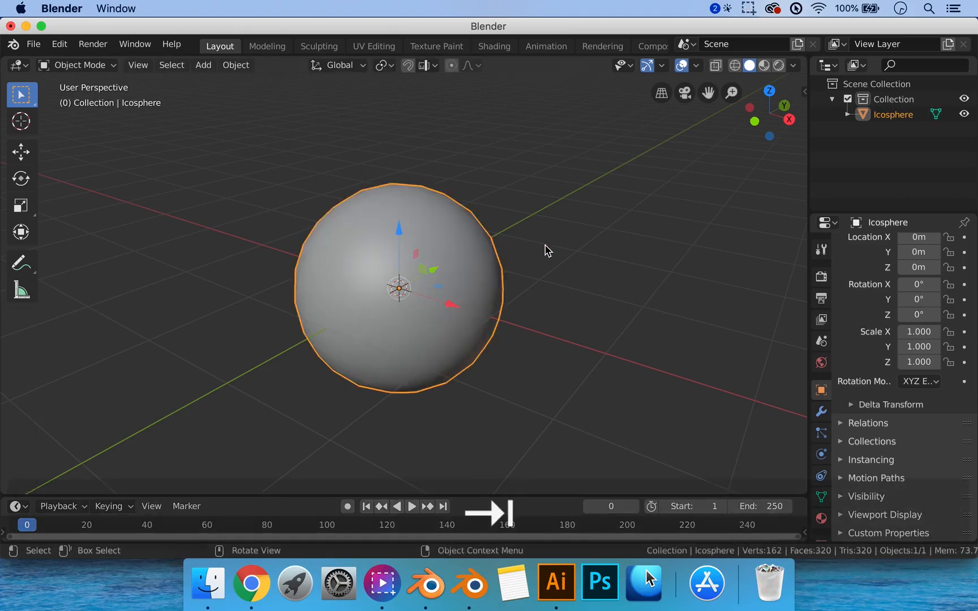
{"action": "scroll", "coordinate": [491, 273], "scroll_direction": "up", "scroll_amount": 3}
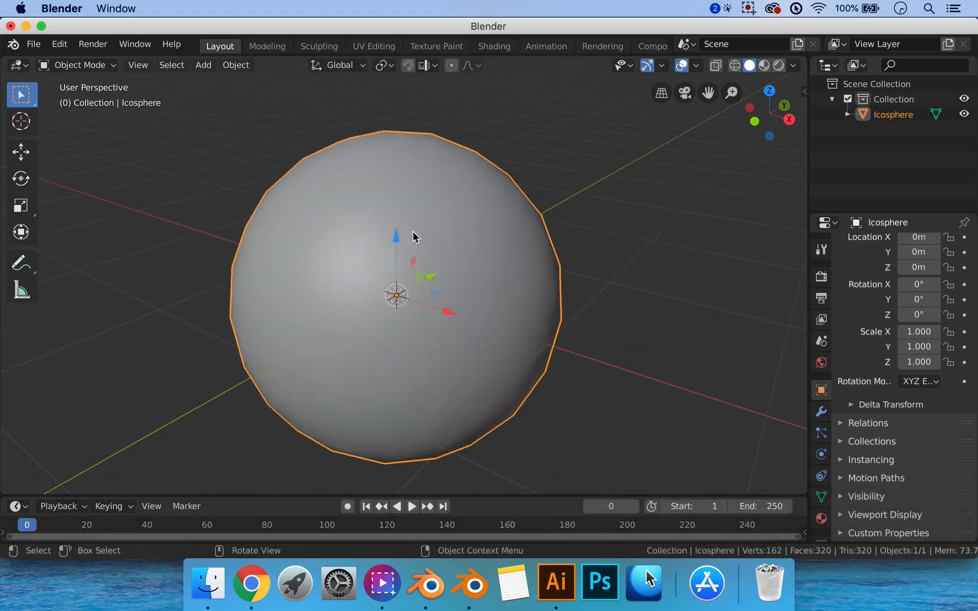
Step: Apply Shade Flat to the ico sphere and check its mesh in Edit Mode before returning to Object Mode
{"action": "right_click", "coordinate": [565, 209]}
{"action": "left_click", "coordinate": [560, 222]}
{"action": "scroll", "coordinate": [566, 232], "scroll_direction": "down", "scroll_amount": 3}
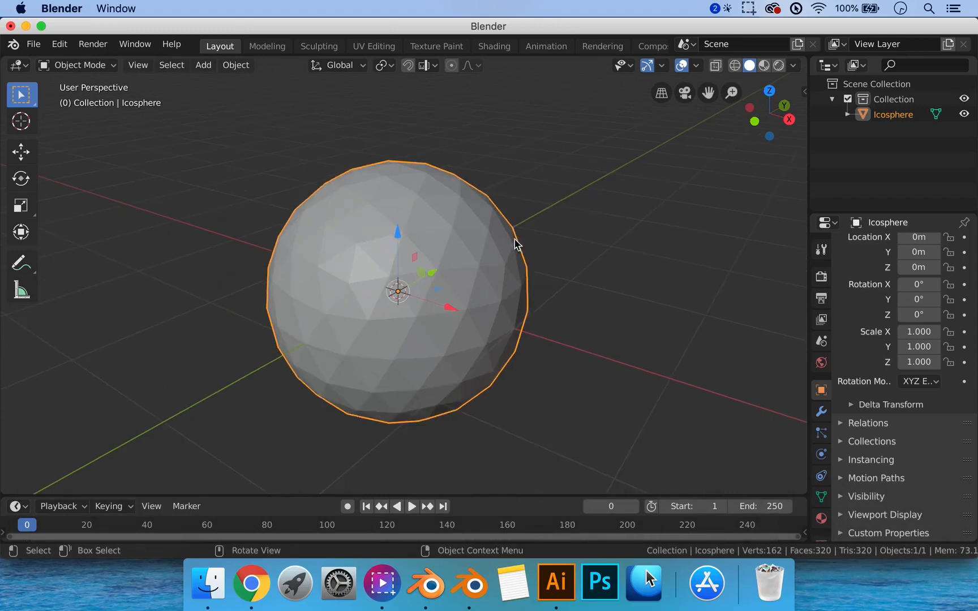
{"action": "key", "text": "Tab"}
{"action": "key", "text": "Tab"}
Step: Delete the ico sphere and add a Cylinder mesh
{"action": "key", "text": "x"}
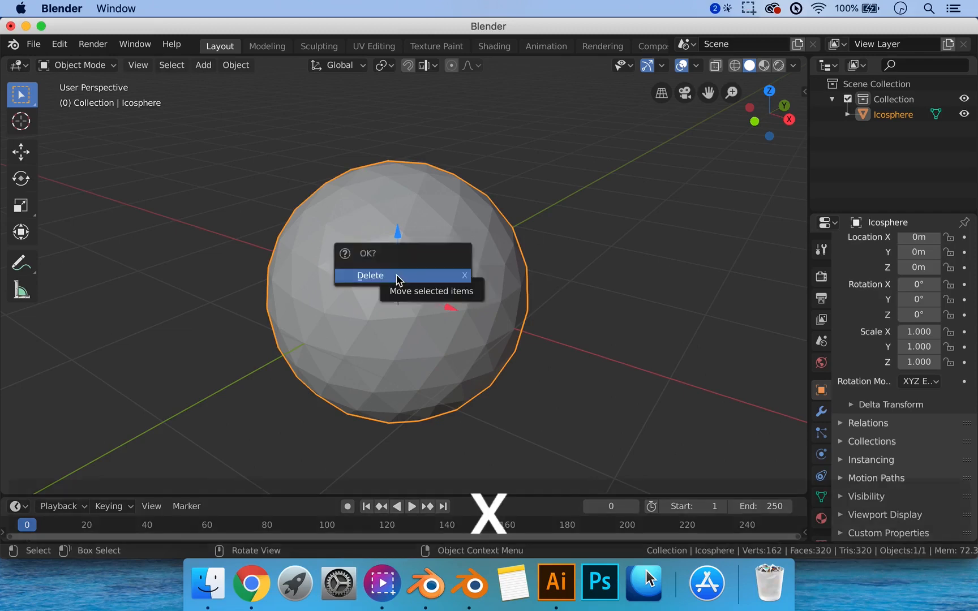
{"action": "left_click", "coordinate": [398, 278]}
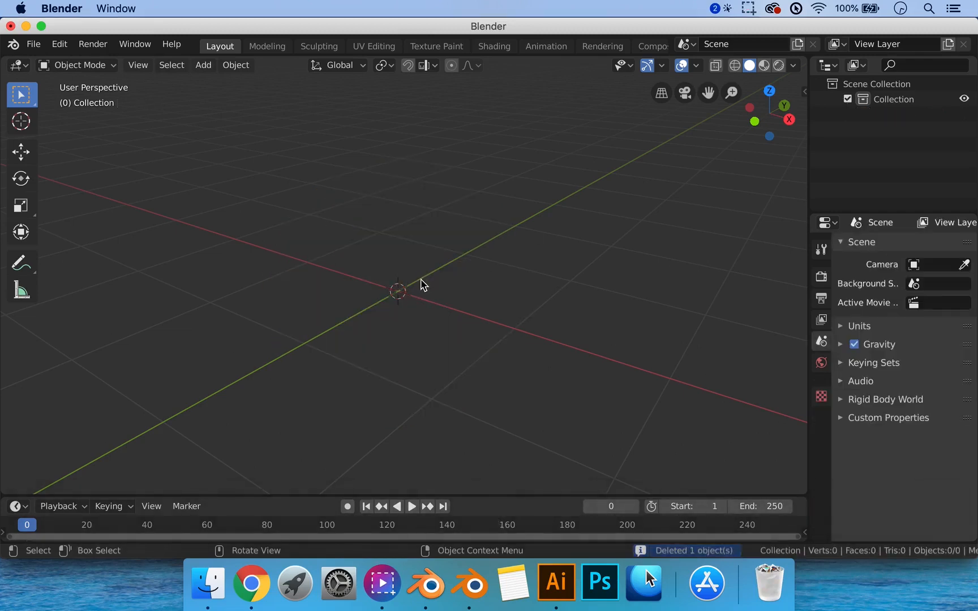
{"action": "key", "text": "shift+a"}
{"action": "mouse_move", "coordinate": [476, 267]}
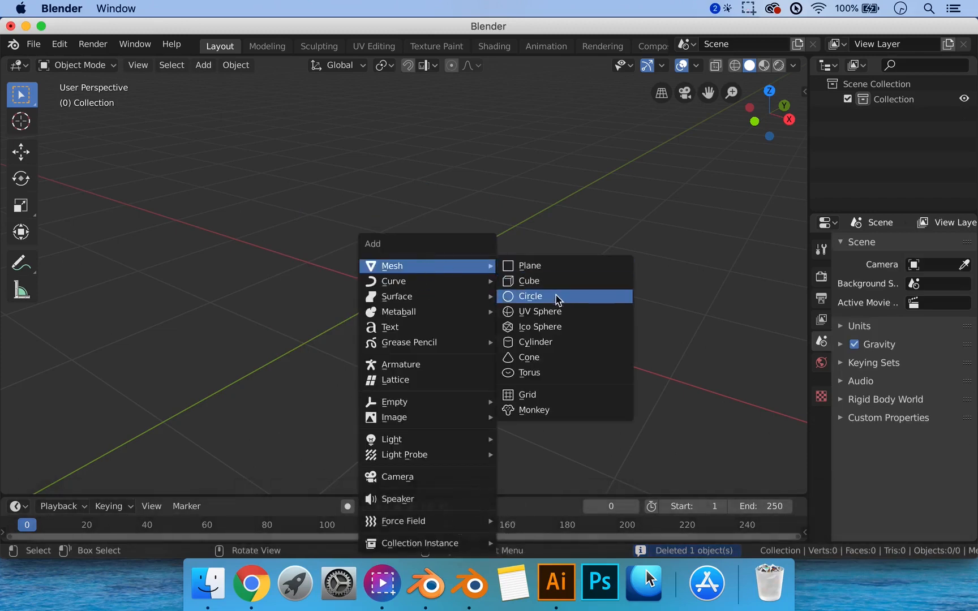
{"action": "left_click", "coordinate": [529, 343]}
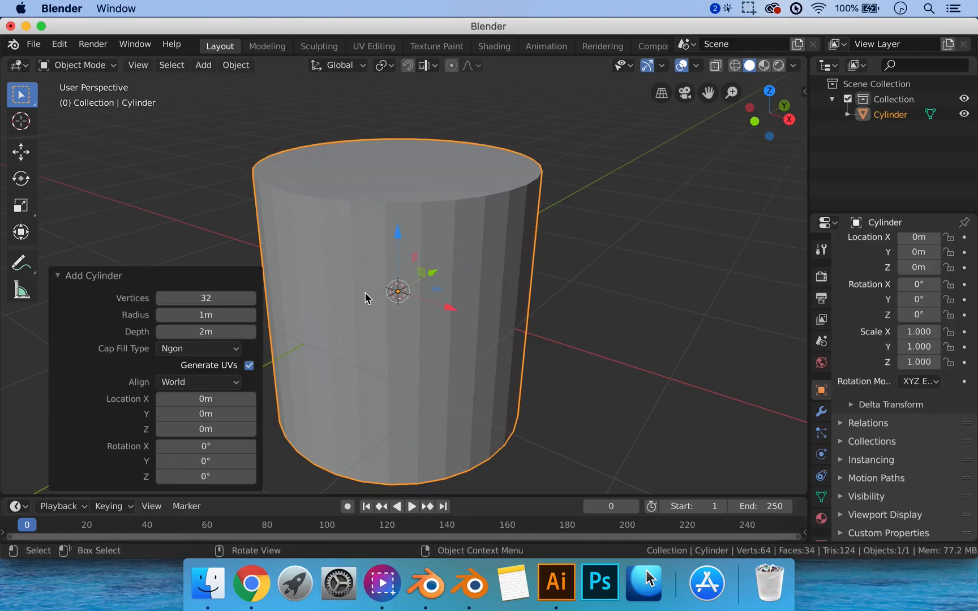
Step: Set the new cylinder's vertex count to 16 in its creation settings
{"action": "middle_click_drag", "start_coordinate": [367, 298], "coordinate": [394, 295]}
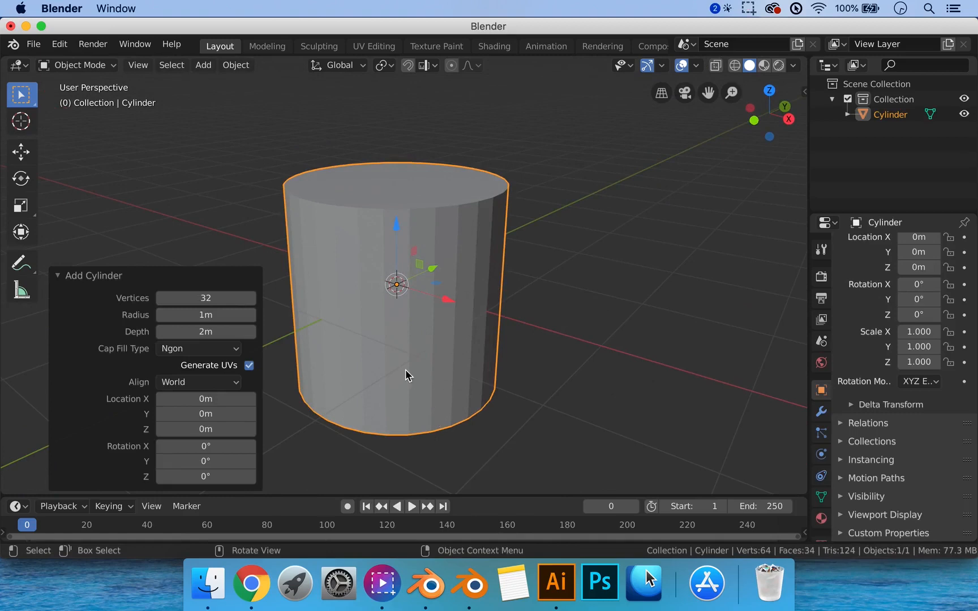
{"action": "middle_click_drag", "start_coordinate": [378, 288], "coordinate": [391, 295]}
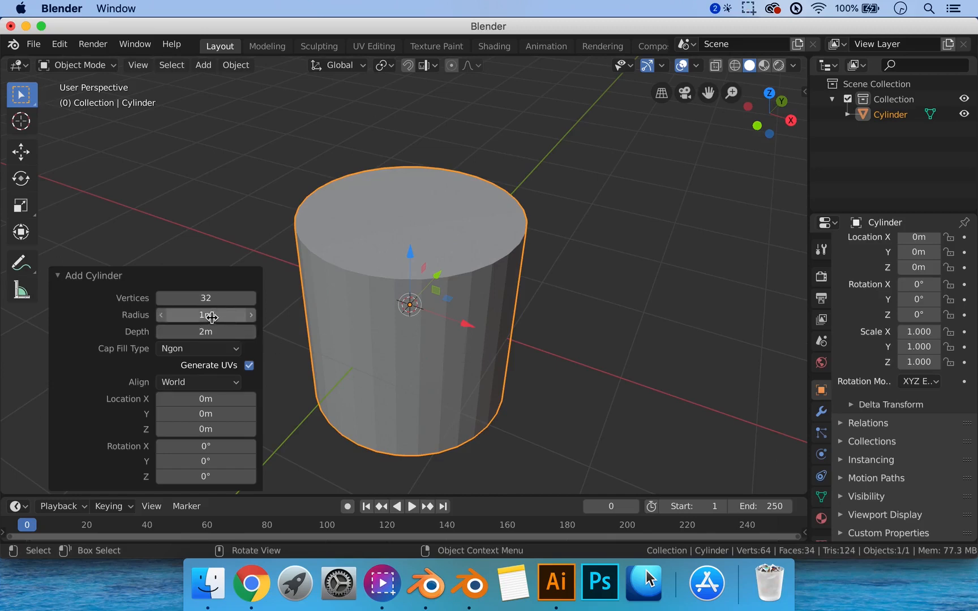
{"action": "mouse_move", "coordinate": [207, 298]}
{"action": "left_mouse_down"}
{"action": "mouse_move", "coordinate": [231, 299]}
{"action": "mouse_move", "coordinate": [206, 298]}
{"action": "left_mouse_up"}
{"action": "left_click", "coordinate": [206, 299]}
{"action": "type", "text": "16"}
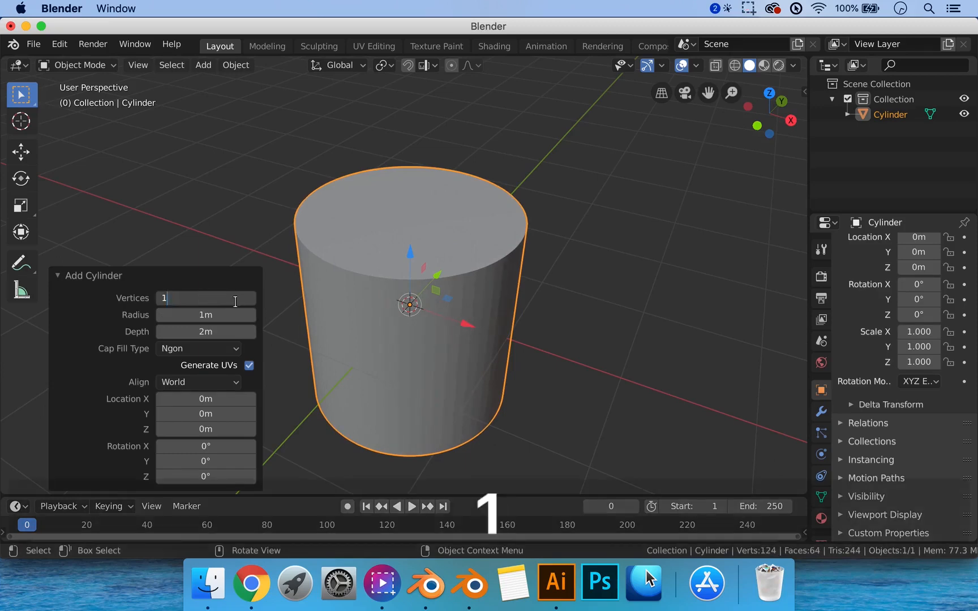
{"action": "key", "text": "Return"}
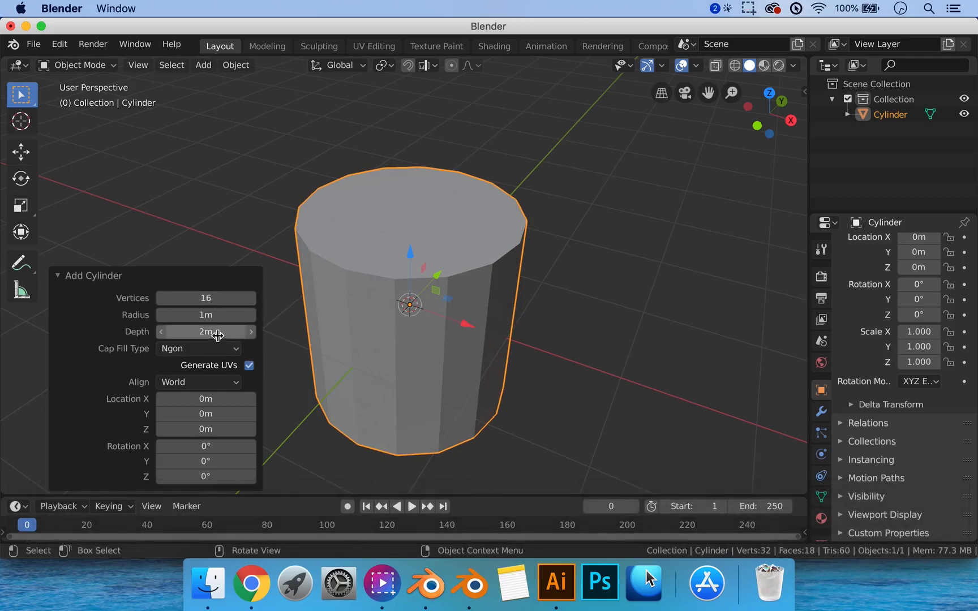
Step: Vary the cylinder's depth down to 0.06 m and set it back to 2 m
{"action": "left_click_drag", "start_coordinate": [215, 332], "coordinate": [258, 341]}
{"action": "left_click", "coordinate": [243, 331]}
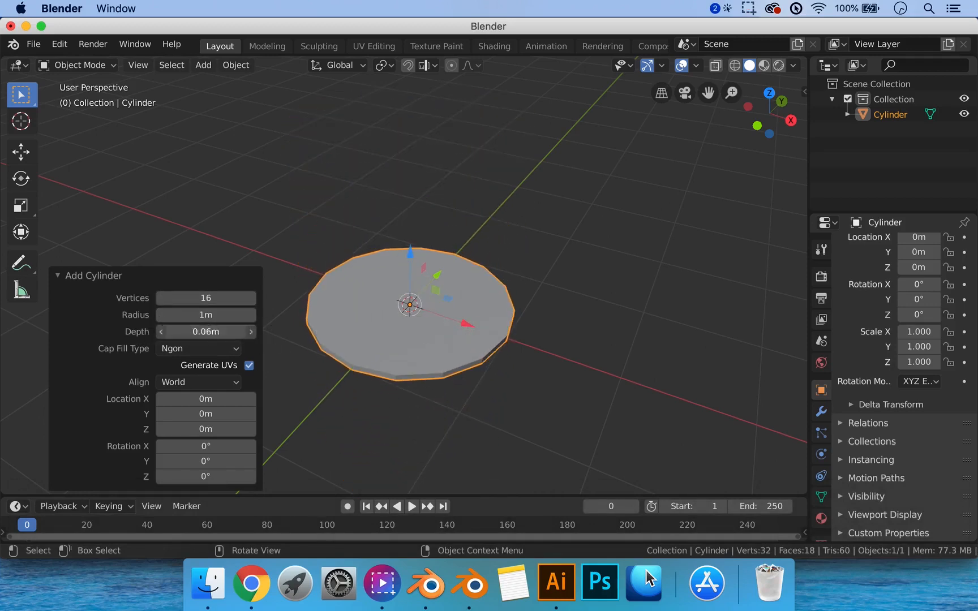
{"action": "type", "text": "2"}
{"action": "key", "text": "Return"}
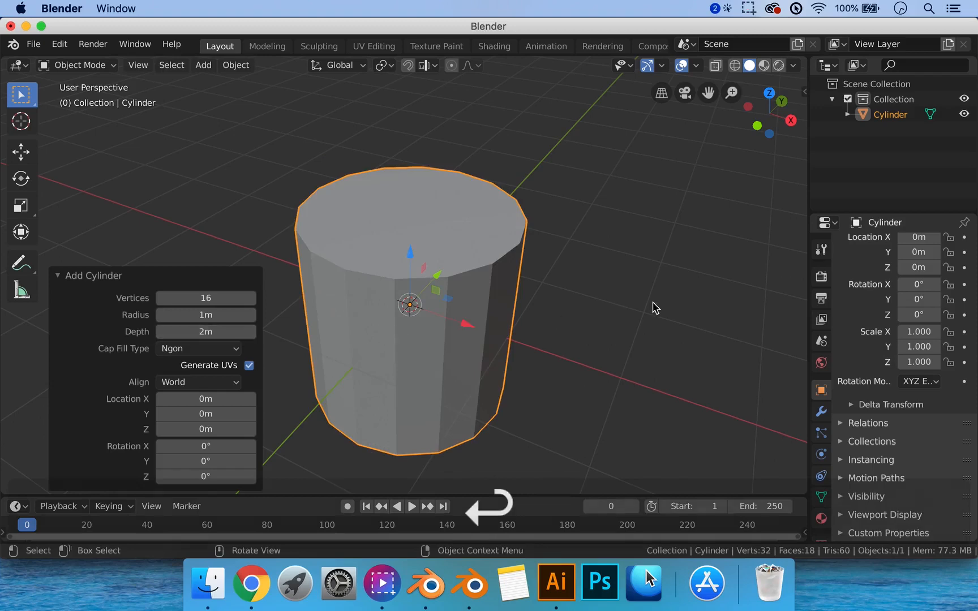
Step: Apply Shade Smooth to the cylinder and check its cap and side faces in Edit Mode before returning to Object Mode
{"action": "middle_click_drag", "start_coordinate": [653, 308], "coordinate": [504, 277]}
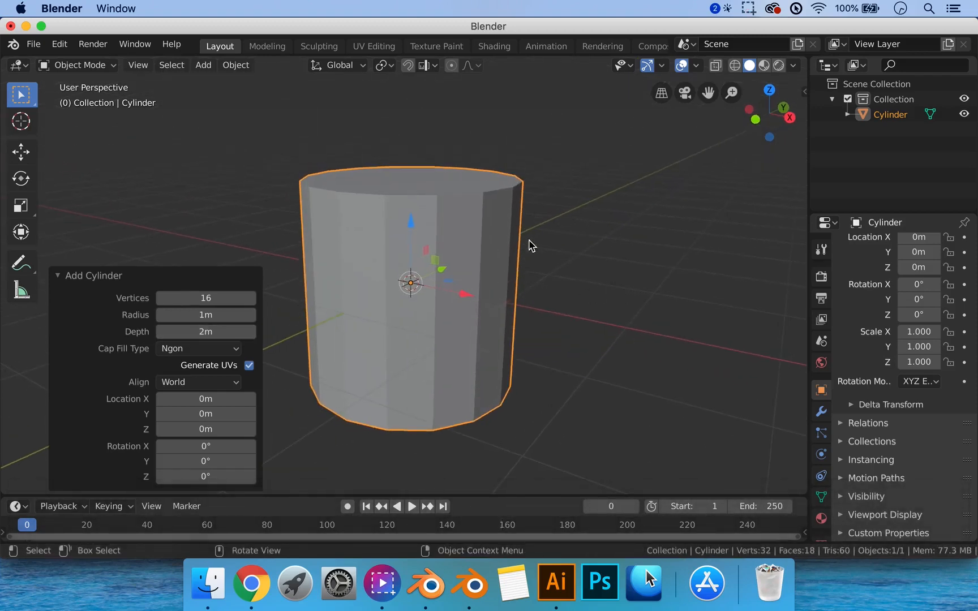
{"action": "right_click", "coordinate": [500, 229]}
{"action": "left_click", "coordinate": [484, 210]}
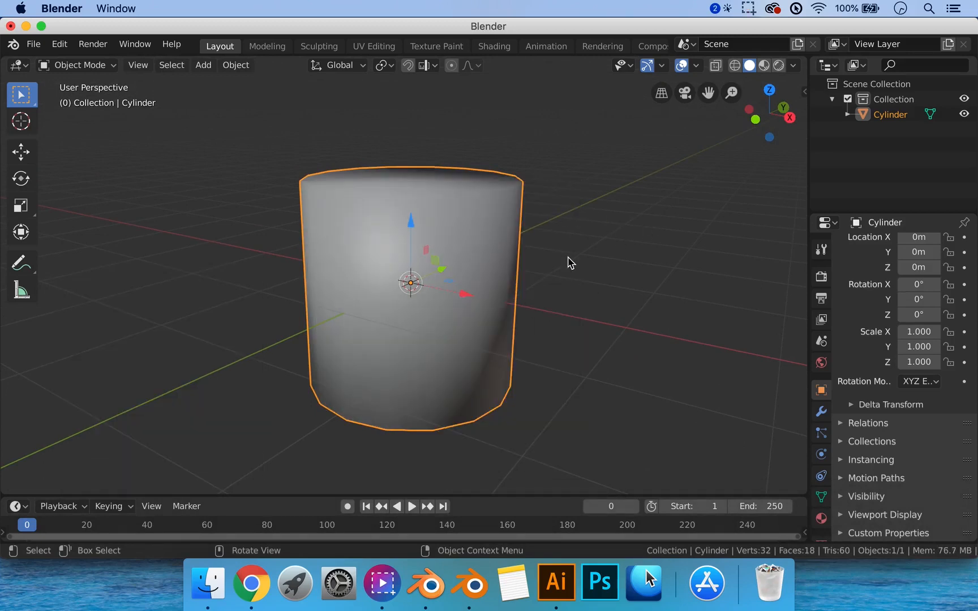
{"action": "mouse_move", "coordinate": [609, 285]}
{"action": "middle_mouse_down"}
{"action": "mouse_move", "coordinate": [606, 276]}
{"action": "mouse_move", "coordinate": [594, 295]}
{"action": "mouse_move", "coordinate": [601, 271]}
{"action": "mouse_move", "coordinate": [598, 281]}
{"action": "middle_mouse_up"}
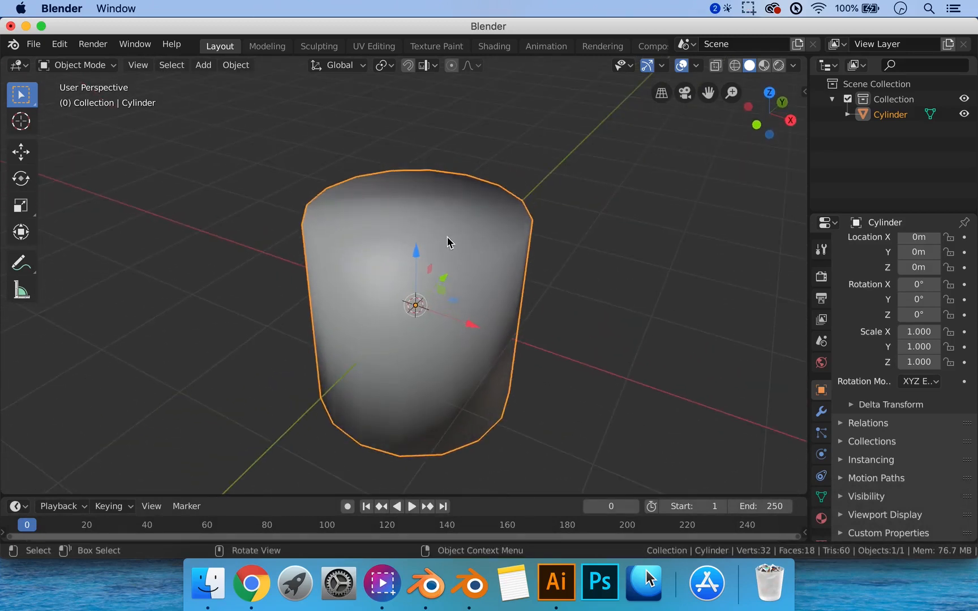
{"action": "key", "text": "Tab"}
{"action": "middle_click_drag", "start_coordinate": [448, 236], "coordinate": [451, 303]}
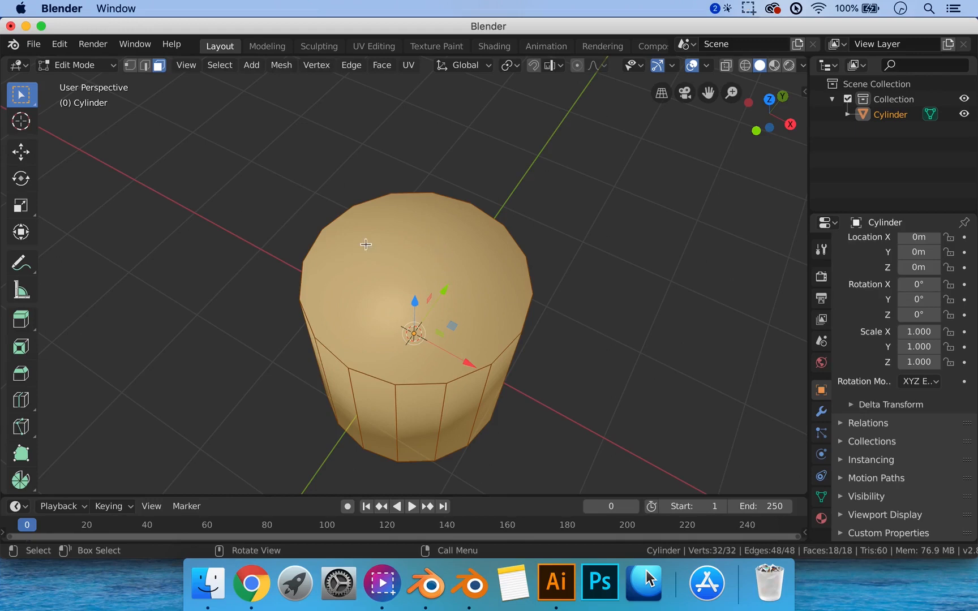
{"action": "key", "text": "Tab"}
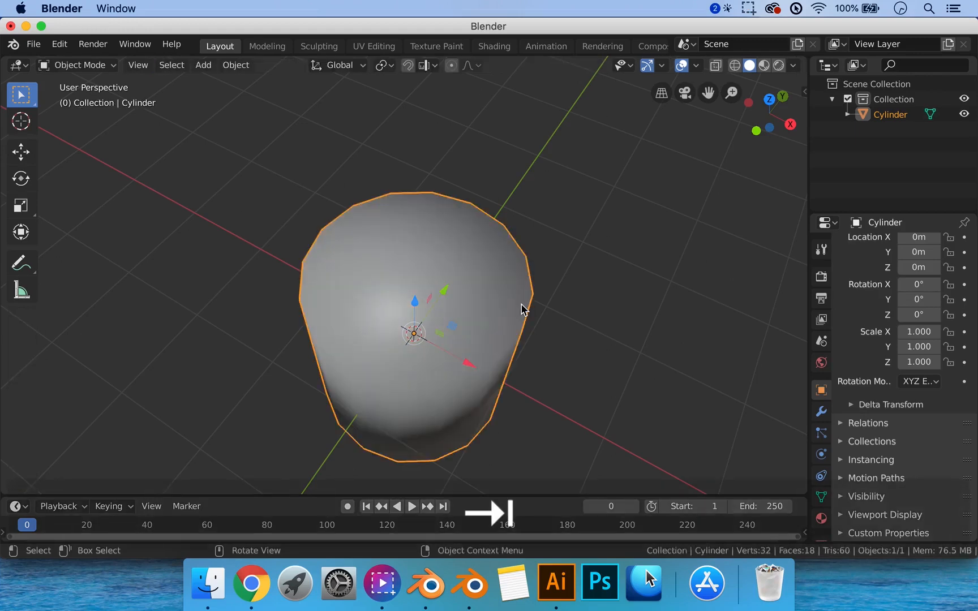
Step: In Edit Mode, select the cylinder's top face, extrude it in place and scale the new face to about 0.12 around its centre
{"action": "scroll", "coordinate": [531, 280], "scroll_direction": "down", "scroll_amount": 5}
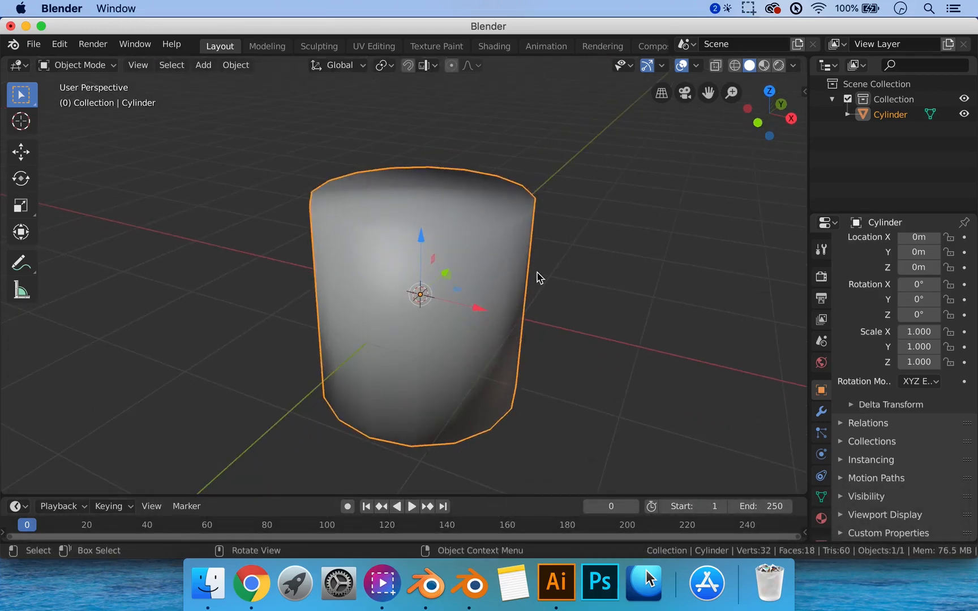
{"action": "scroll", "coordinate": [538, 269], "scroll_direction": "up", "scroll_amount": 2, "text": "shift"}
{"action": "scroll", "coordinate": [533, 275], "scroll_direction": "down", "scroll_amount": 1}
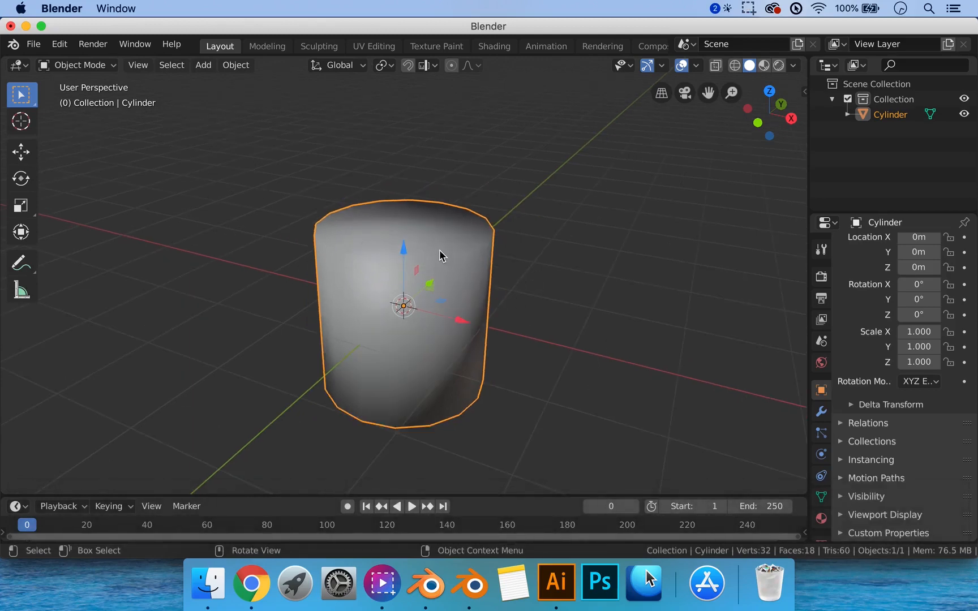
{"action": "middle_click_drag", "start_coordinate": [395, 264], "coordinate": [378, 290]}
{"action": "key", "text": "Tab"}
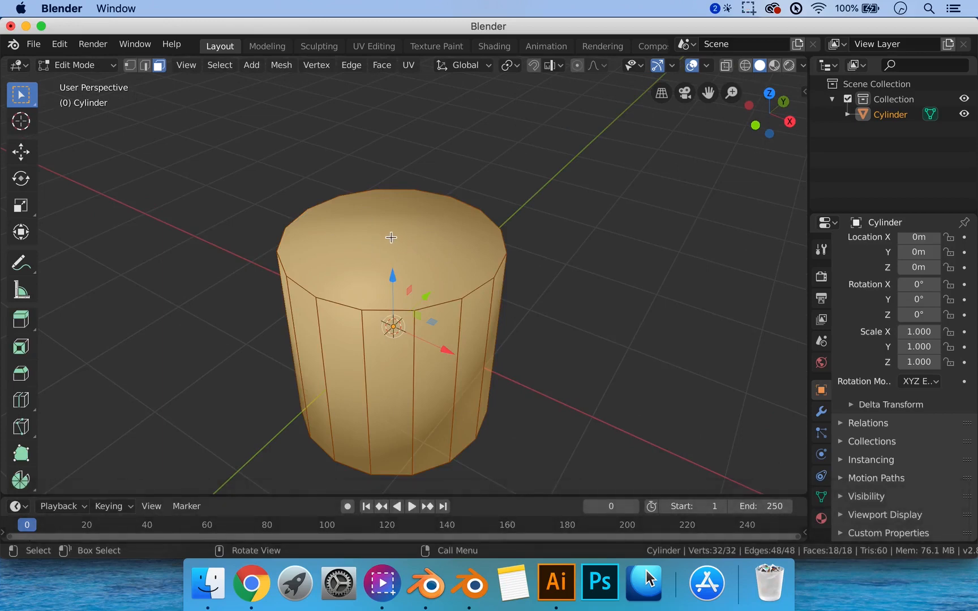
{"action": "key", "text": "ctrl+Tab"}
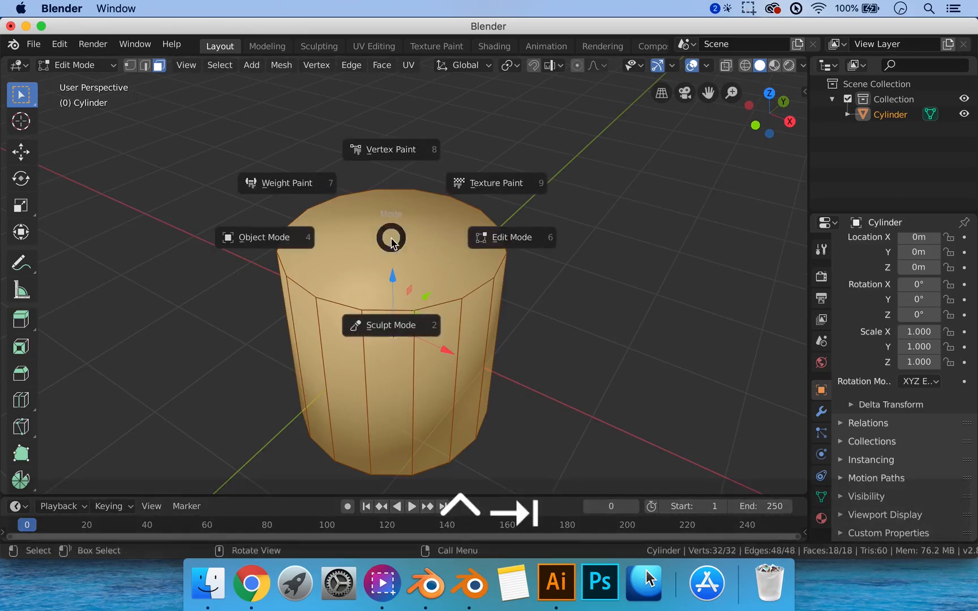
{"action": "left_click", "coordinate": [423, 233]}
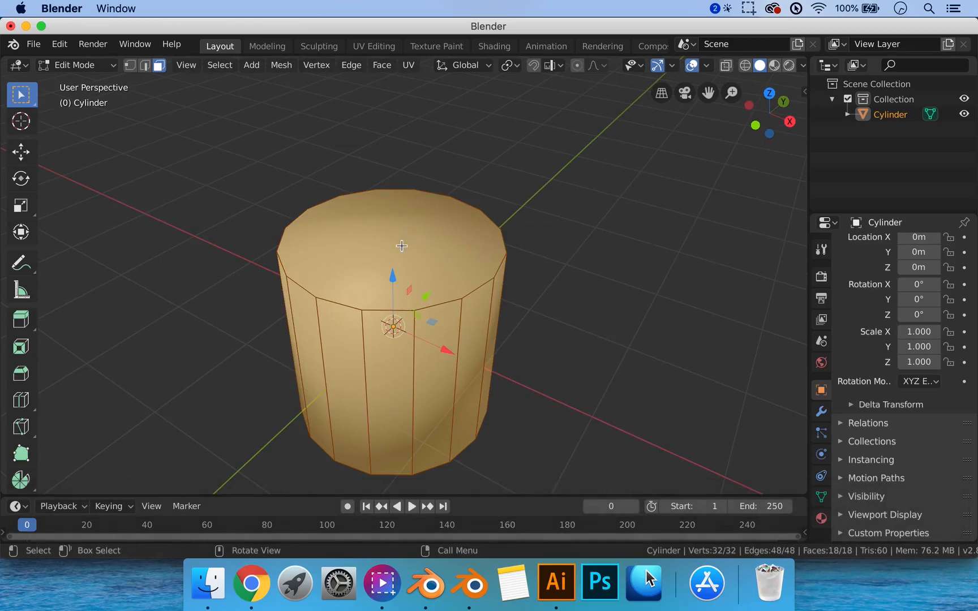
{"action": "key", "text": "ctrl+3"}
{"action": "left_click", "coordinate": [402, 245]}
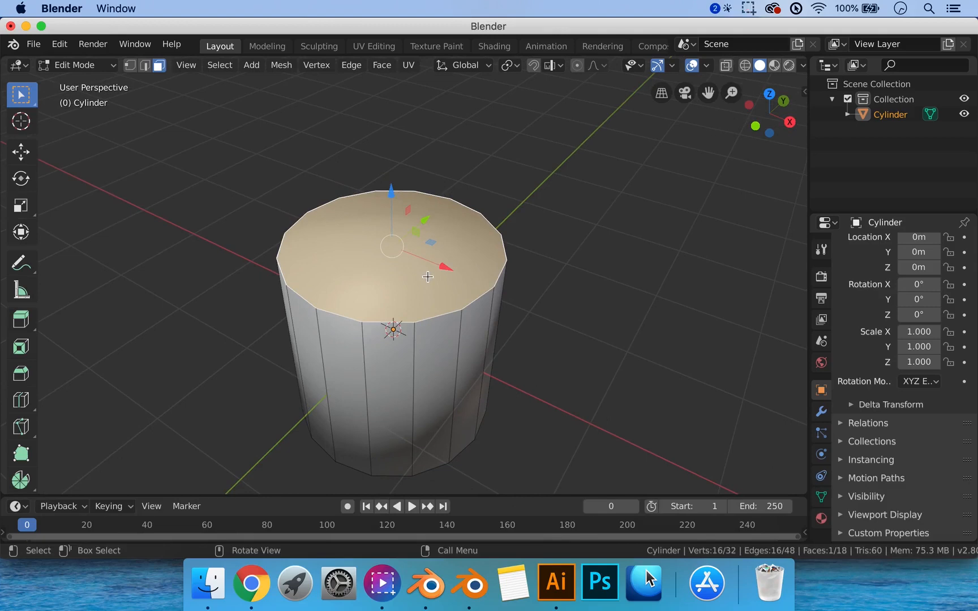
{"action": "key", "text": "e"}
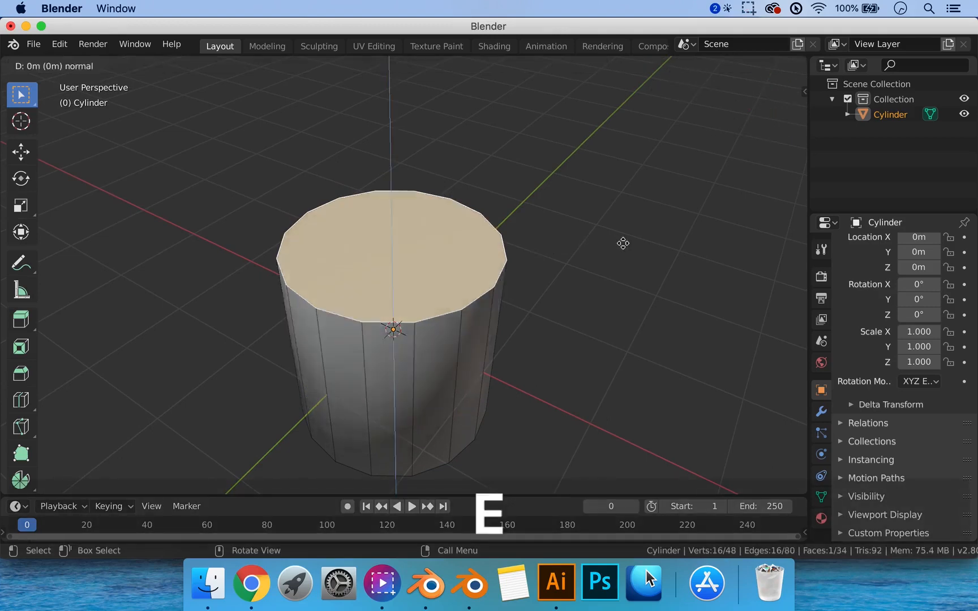
{"action": "key", "text": "s"}
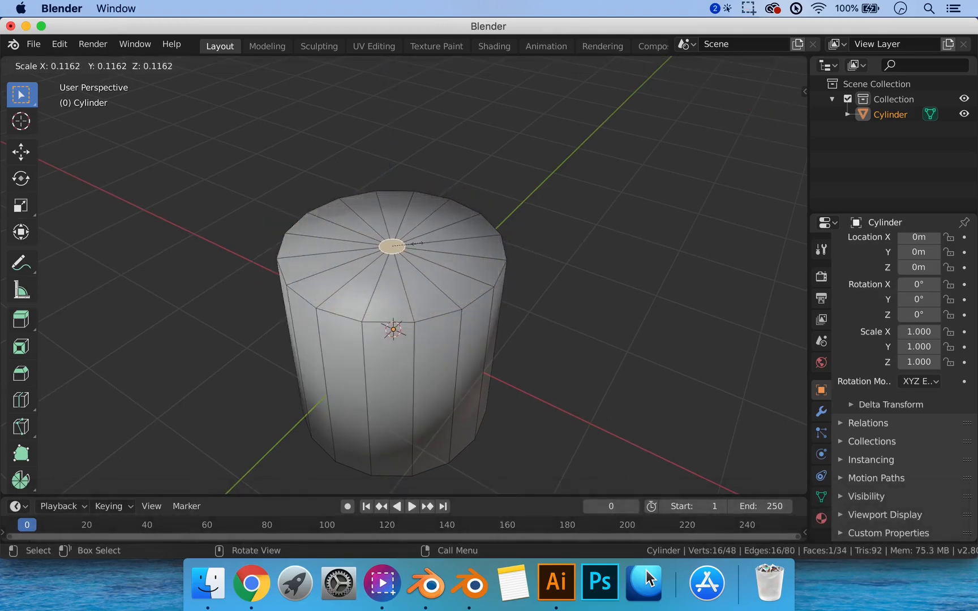
{"action": "left_click", "coordinate": [418, 243]}
Step: Examine the smooth shading on the cylinder's top edge in Object Mode and return to Edit Mode
{"action": "key", "text": "Tab"}
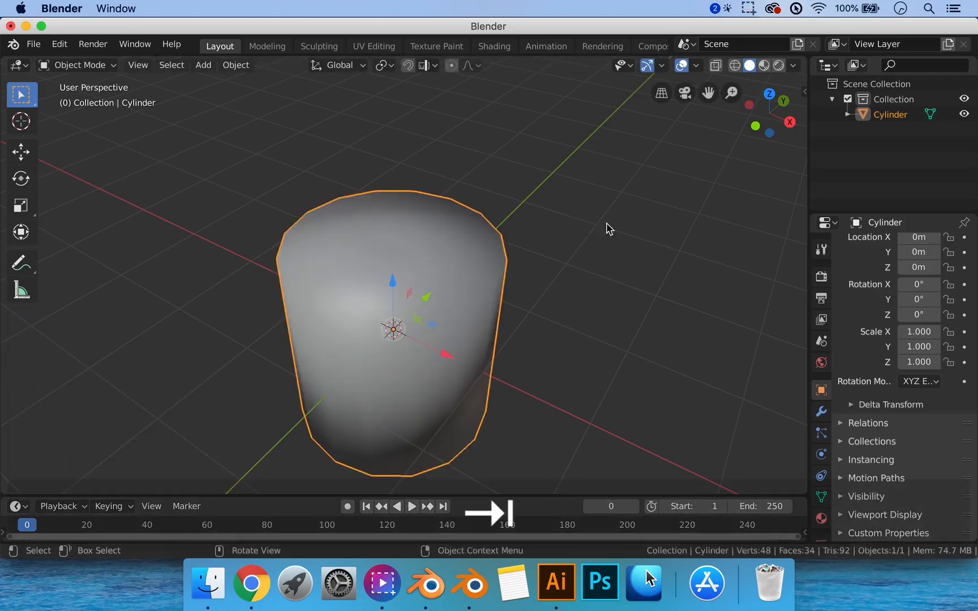
{"action": "middle_click_drag", "start_coordinate": [574, 212], "coordinate": [520, 243]}
{"action": "scroll", "coordinate": [520, 242], "scroll_direction": "up", "scroll_amount": 3}
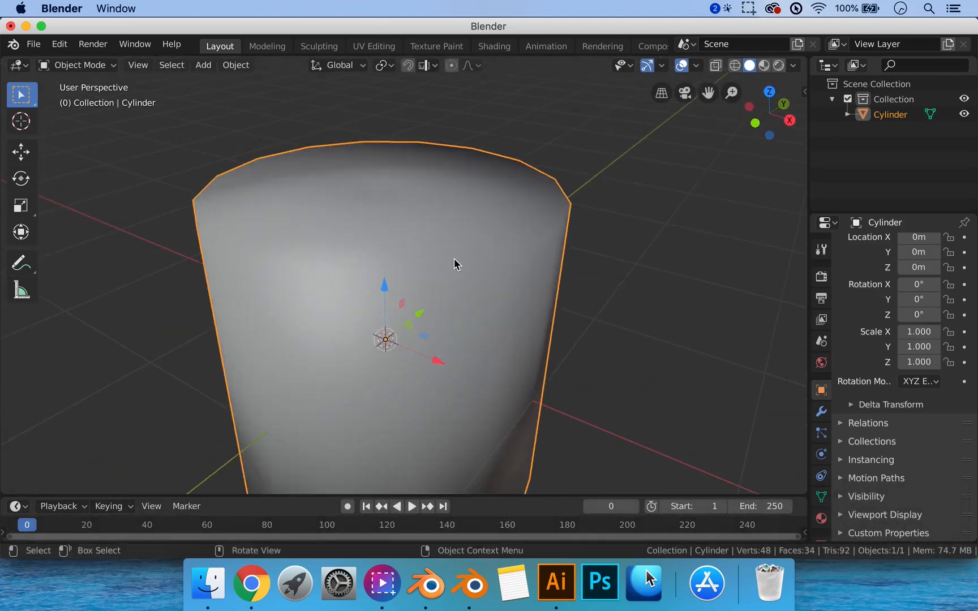
{"action": "scroll", "coordinate": [460, 260], "scroll_direction": "down", "scroll_amount": 2}
{"action": "scroll", "coordinate": [467, 260], "scroll_direction": "up", "scroll_amount": 1}
{"action": "middle_click_drag", "start_coordinate": [467, 260], "coordinate": [465, 264]}
{"action": "key", "text": "Tab"}
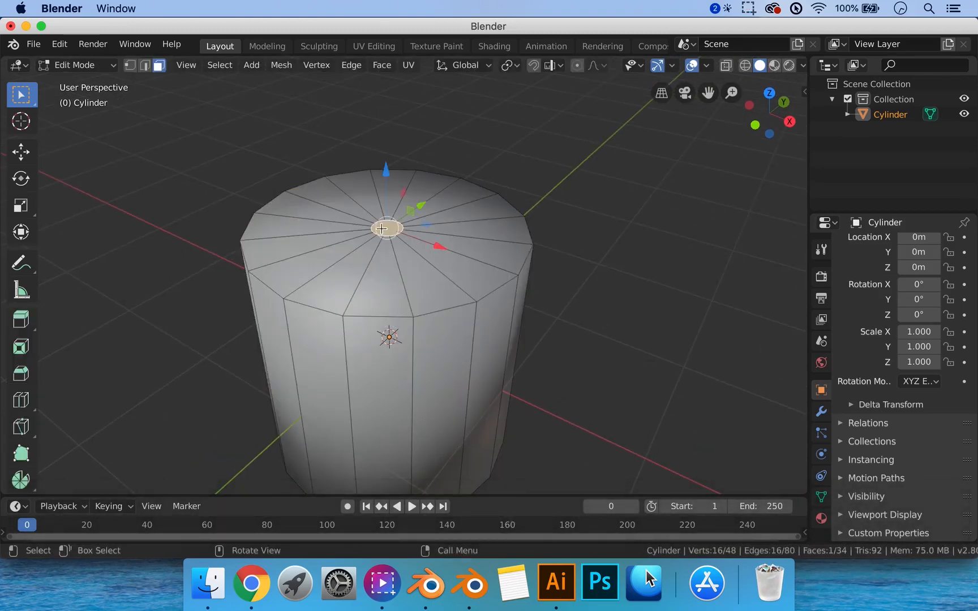
Step: Apply Shade Flat to the small central top face, merge its vertices At Center in vertex select mode, and clear the selection
{"action": "right_click", "coordinate": [411, 235]}
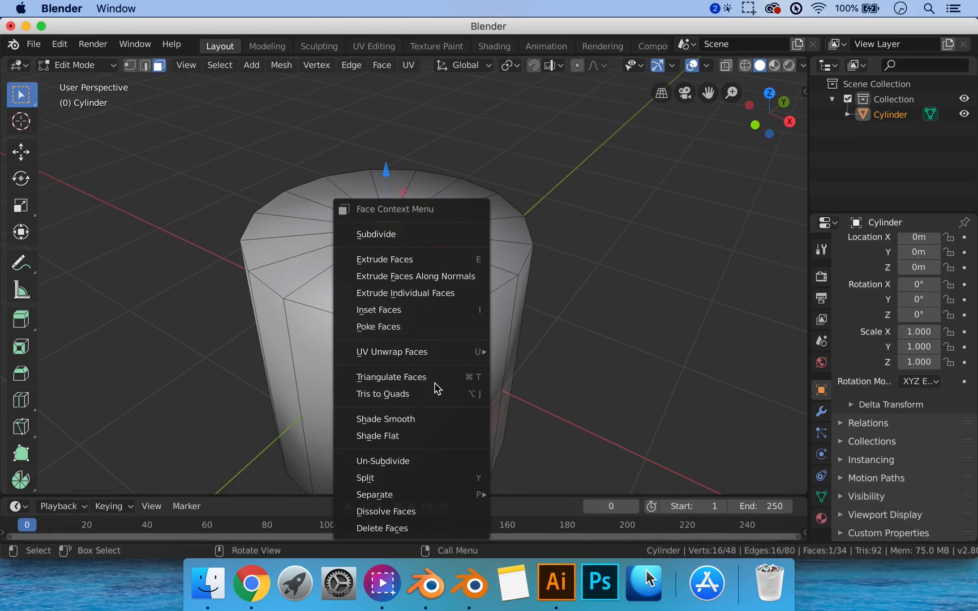
{"action": "left_click", "coordinate": [429, 434]}
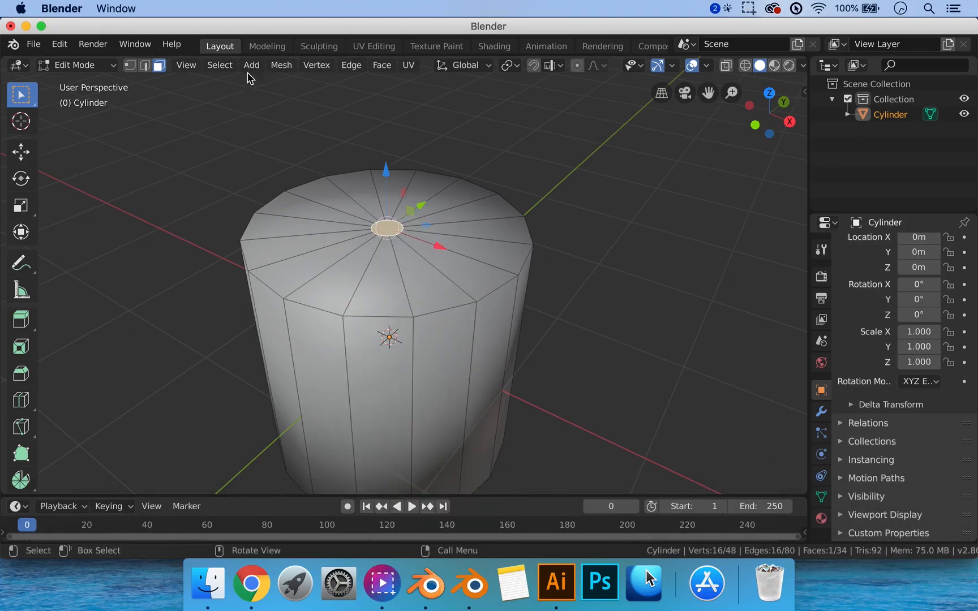
{"action": "left_click", "coordinate": [130, 65]}
{"action": "right_click", "coordinate": [391, 221]}
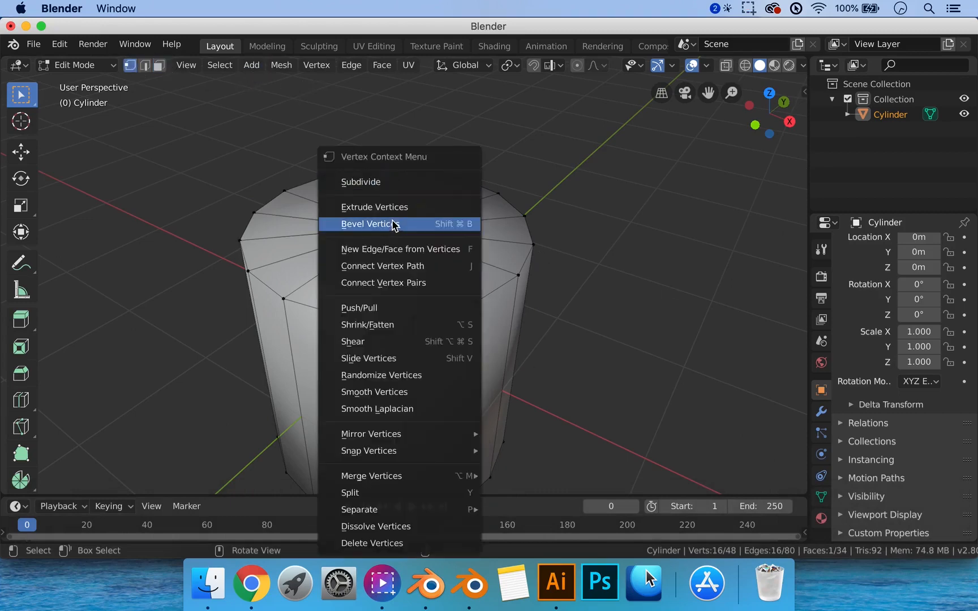
{"action": "mouse_move", "coordinate": [419, 479]}
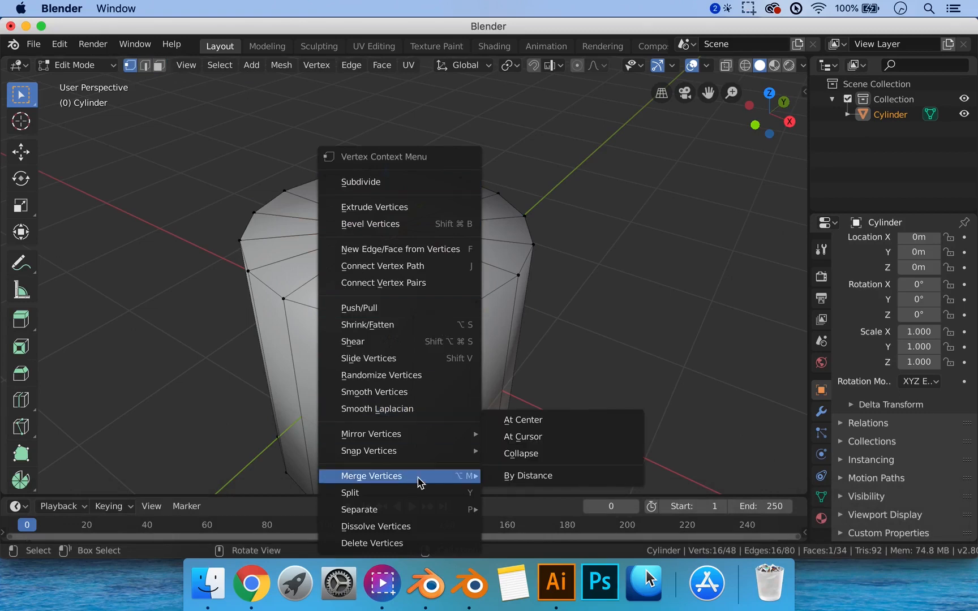
{"action": "left_click", "coordinate": [534, 422]}
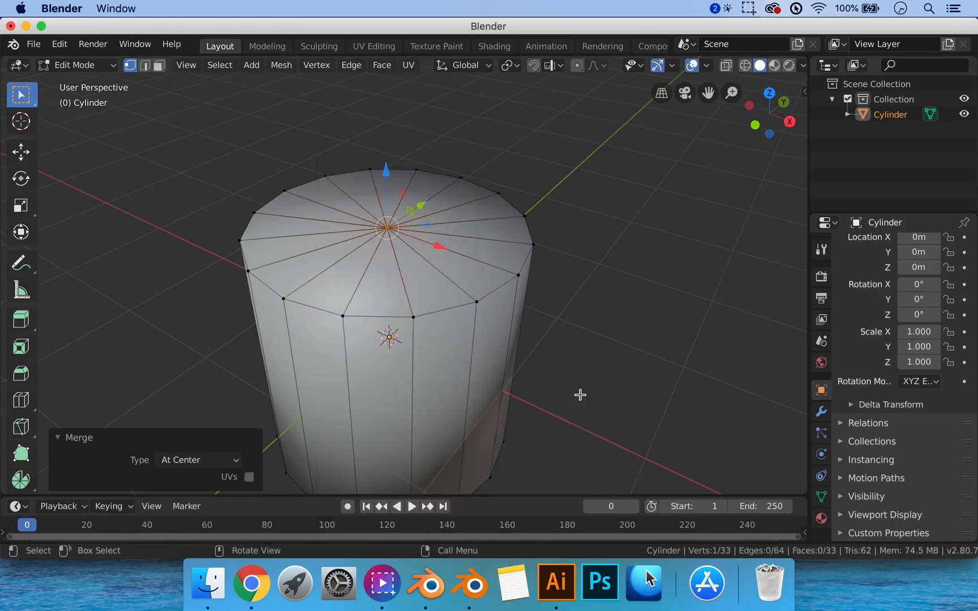
{"action": "left_click", "coordinate": [599, 332]}
Step: Check the smooth-shaded cylinder with its merged top centre in Object Mode and return to Edit Mode
{"action": "key", "text": "Tab"}
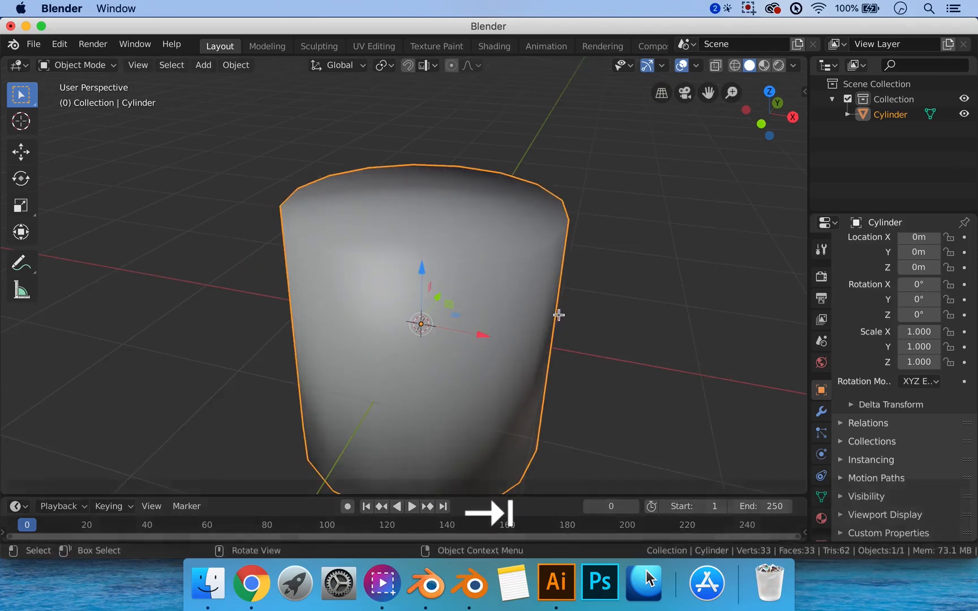
{"action": "key", "text": "Tab"}
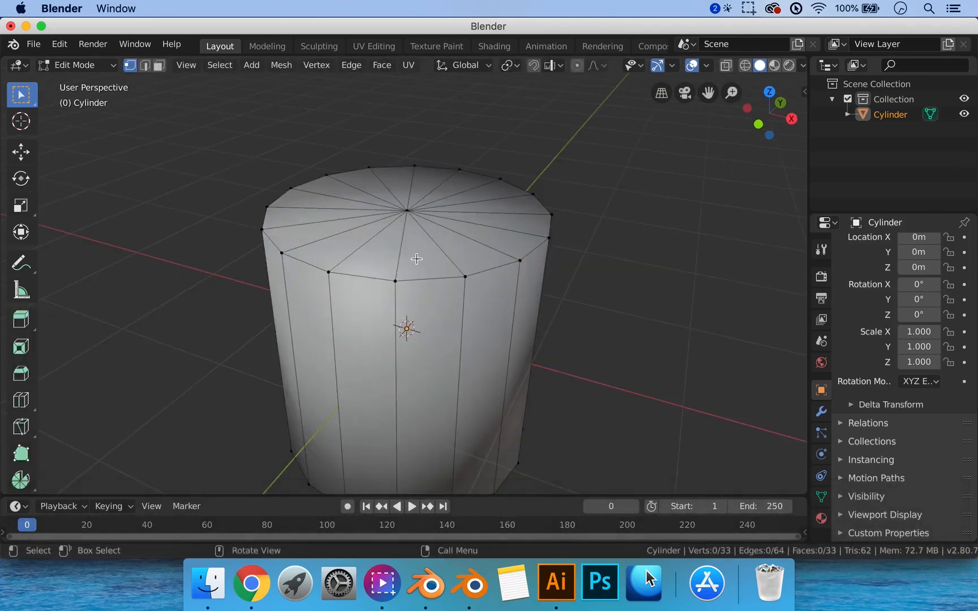
{"action": "middle_click_drag", "start_coordinate": [417, 260], "coordinate": [395, 283], "text": "shift"}
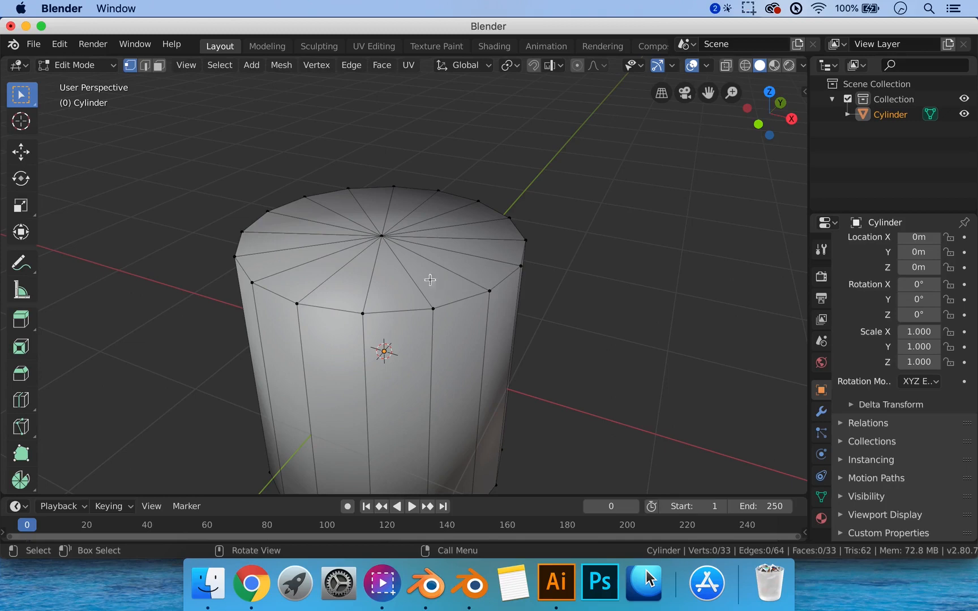
Step: Select the edge loop around the cylinder's top rim in edge select mode and bevel it about 0.0112 m with one segment
{"action": "left_click", "coordinate": [145, 66]}
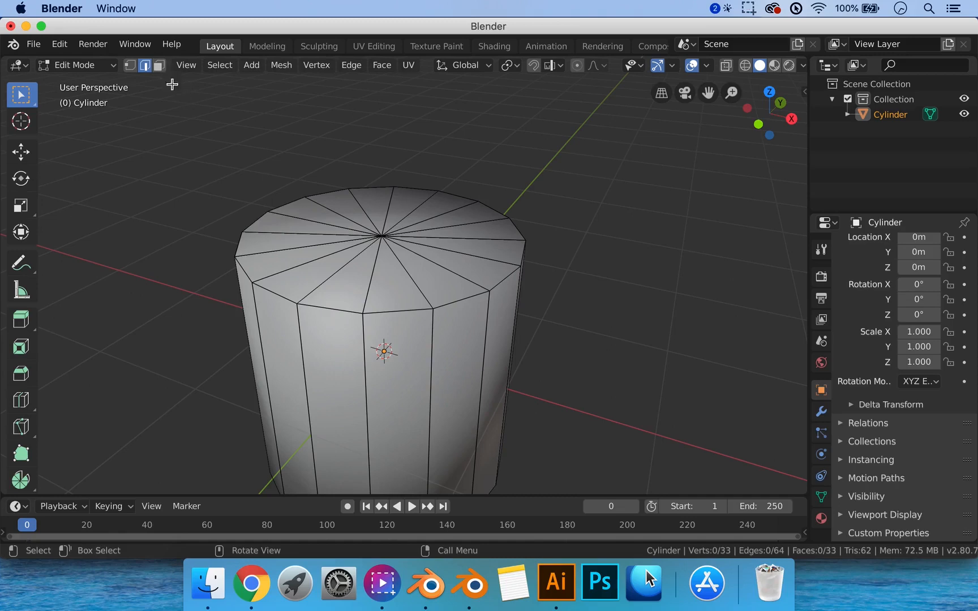
{"action": "key", "text": "alt"}
{"action": "left_click", "coordinate": [403, 311], "text": "alt"}
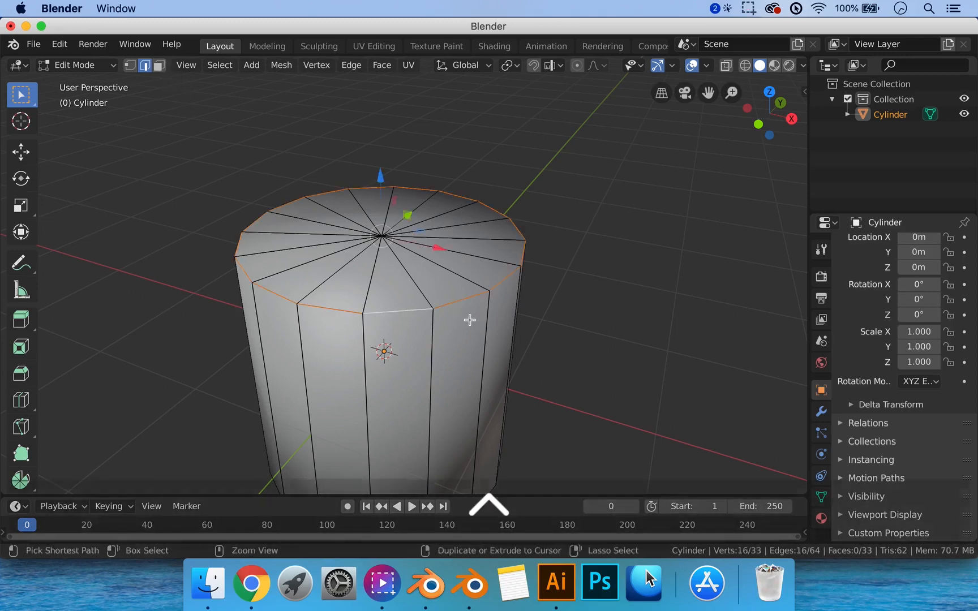
{"action": "key", "text": "ctrl+b"}
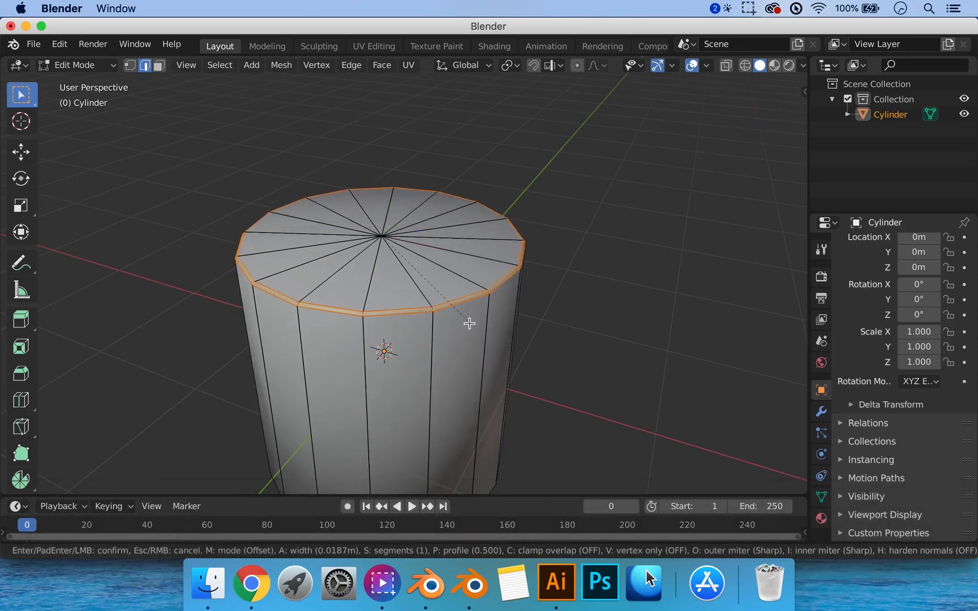
{"action": "left_click", "coordinate": [469, 323]}
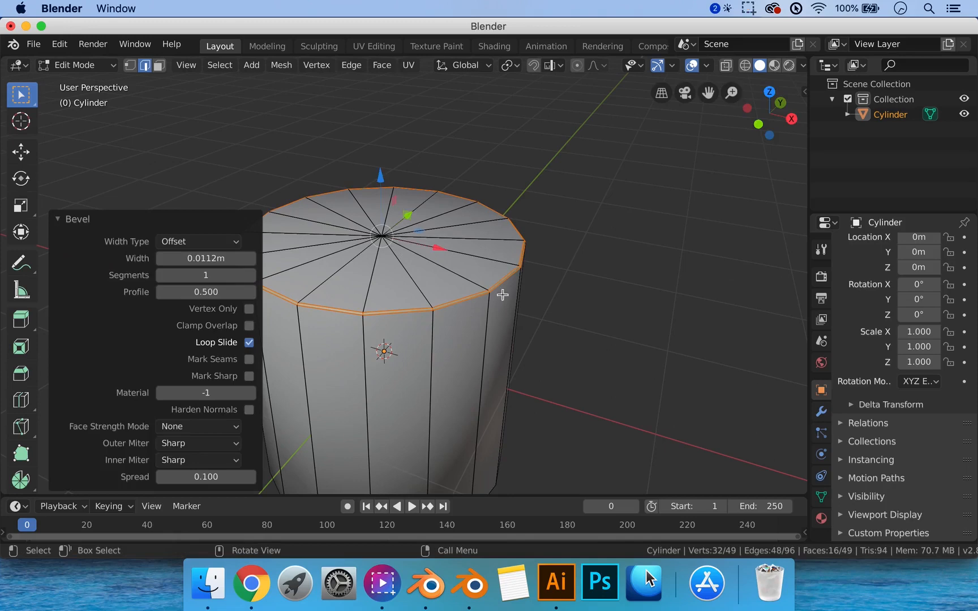
Step: Examine the smooth shading along the cylinder's bevelled top rim in Object Mode from above and from the side
{"action": "key", "text": "Tab"}
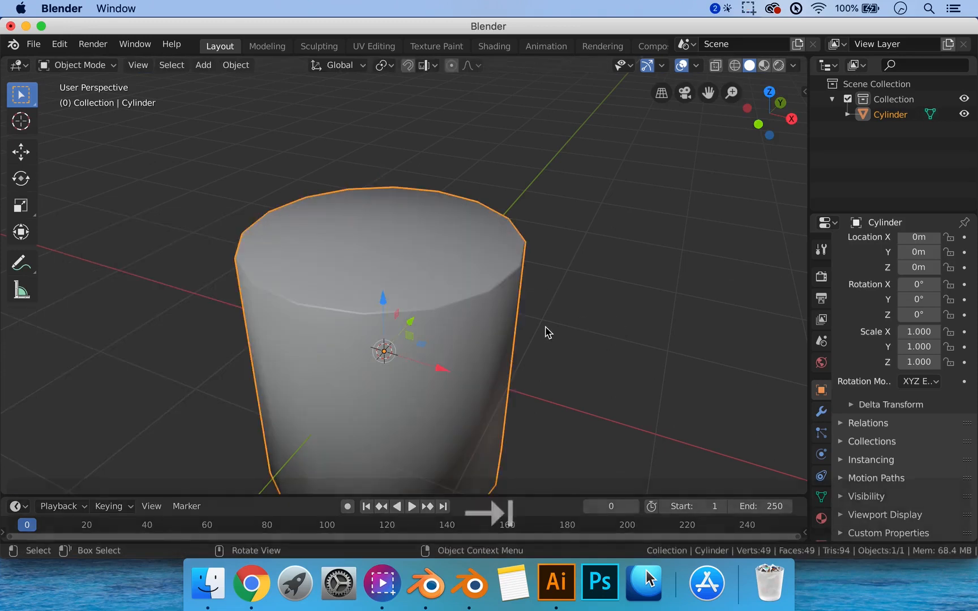
{"action": "mouse_move", "coordinate": [546, 332]}
{"action": "middle_mouse_down"}
{"action": "mouse_move", "coordinate": [559, 318]}
{"action": "mouse_move", "coordinate": [539, 325]}
{"action": "middle_mouse_up"}
{"action": "scroll", "coordinate": [388, 278], "scroll_direction": "up", "scroll_amount": 3}
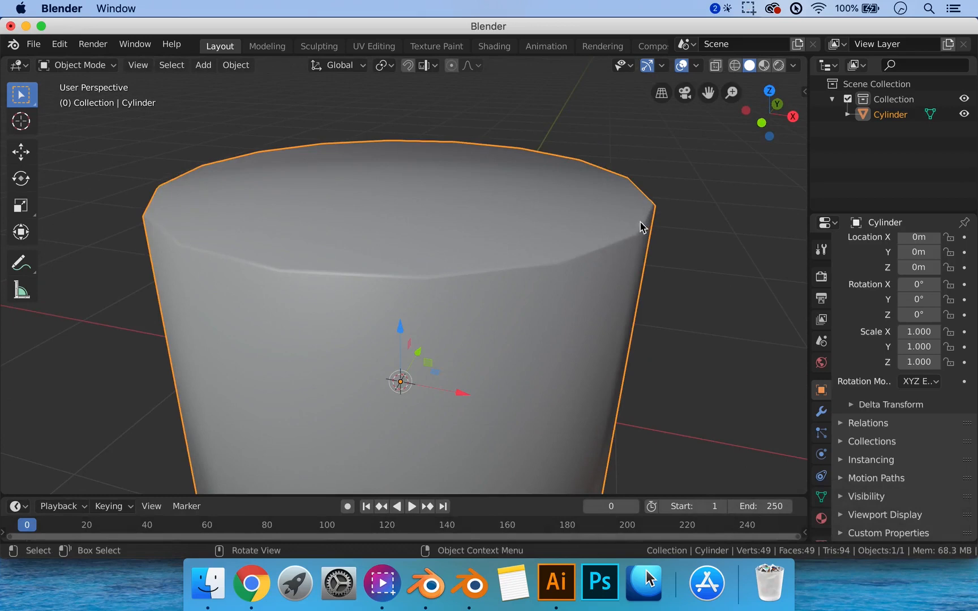
{"action": "scroll", "coordinate": [334, 280], "scroll_direction": "down", "scroll_amount": 5}
{"action": "middle_click_drag", "start_coordinate": [419, 287], "coordinate": [352, 277]}
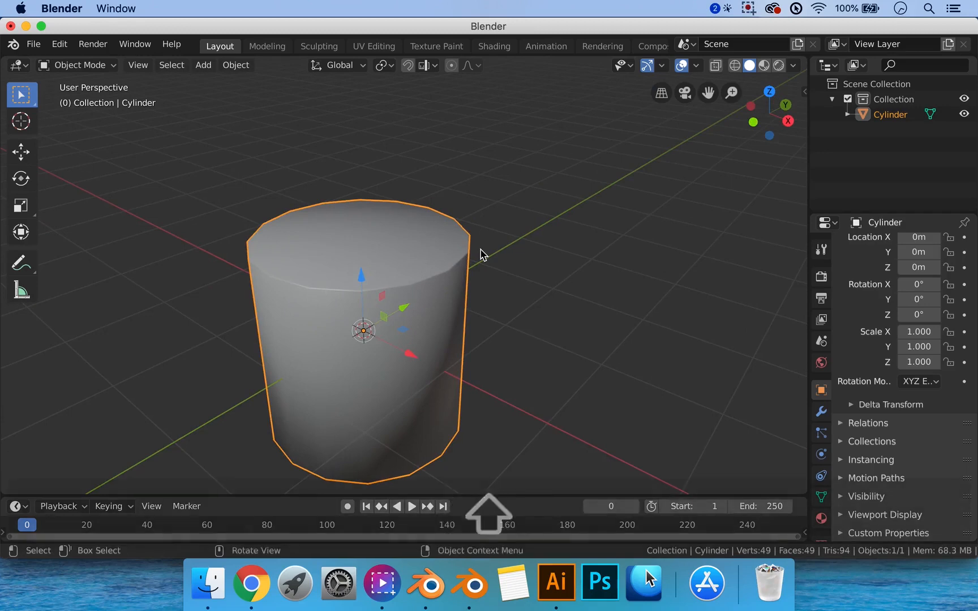
{"action": "middle_click_drag", "start_coordinate": [510, 290], "coordinate": [527, 216]}
{"action": "middle_click_drag", "start_coordinate": [433, 212], "coordinate": [408, 344]}
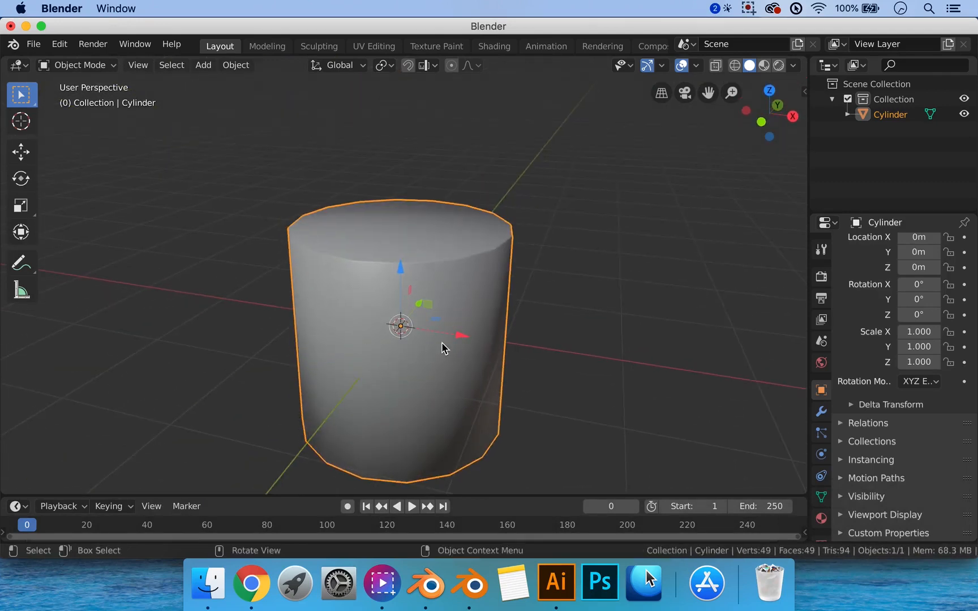
{"action": "middle_click_drag", "start_coordinate": [458, 328], "coordinate": [452, 312]}
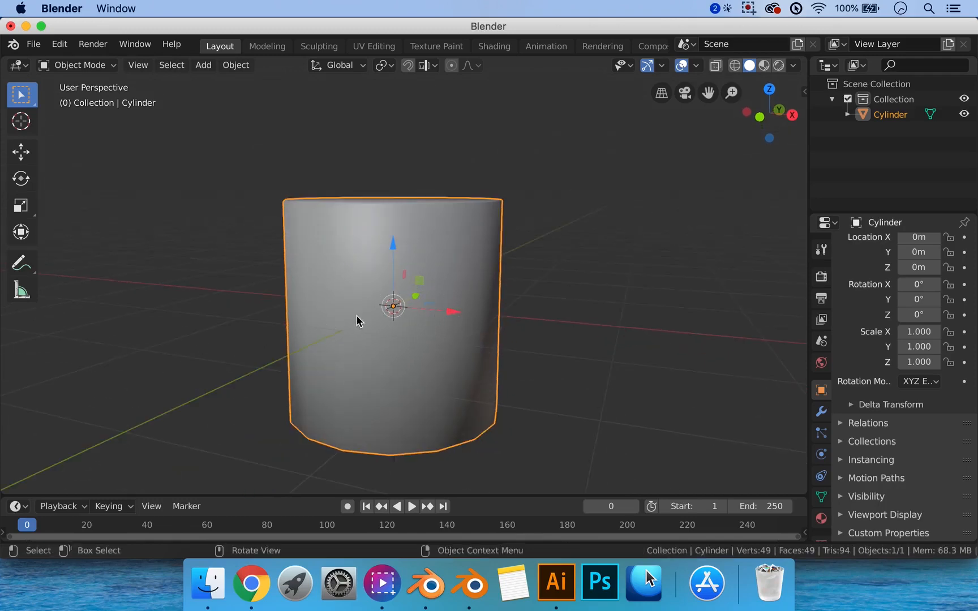
Step: Add one horizontal loop cut around the middle of the cylinder in Edit Mode, keeping it centred at factor 0
{"action": "key", "text": "Tab"}
{"action": "key", "text": "ctrl+r"}
{"action": "left_click", "coordinate": [393, 334]}
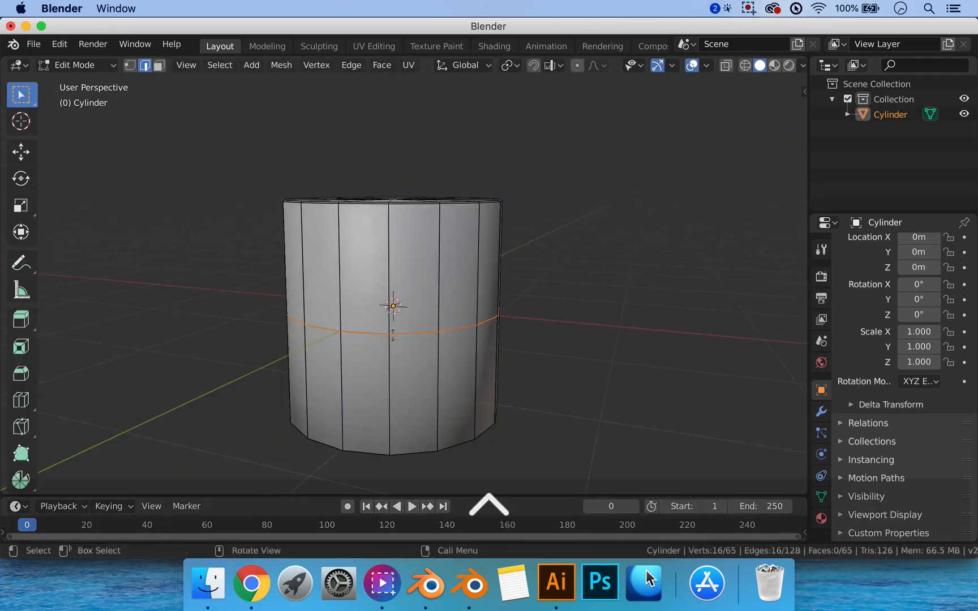
{"action": "right_click", "coordinate": [452, 334]}
{"action": "key", "text": "ctrl+Tab"}
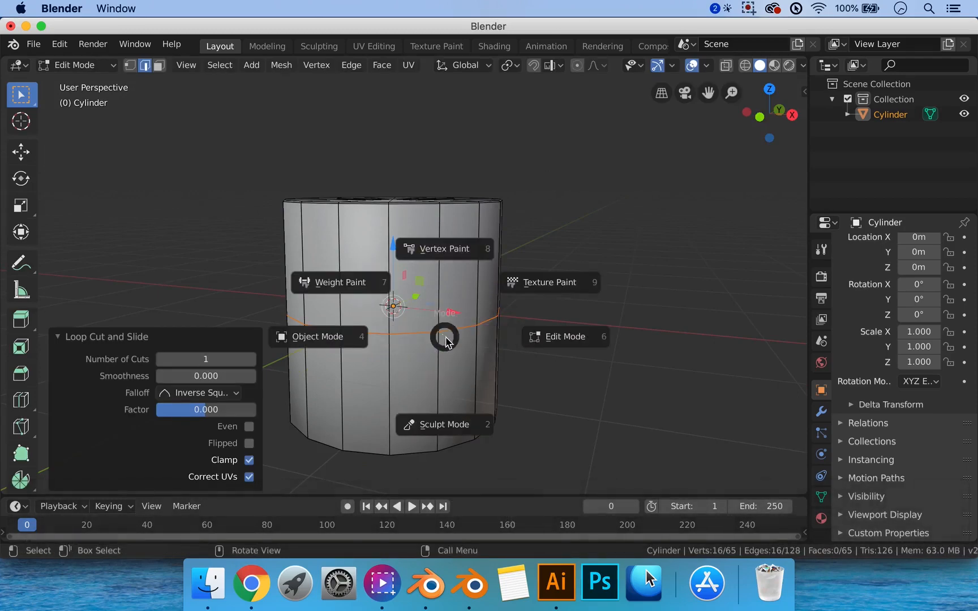
{"action": "left_click", "coordinate": [445, 339]}
Step: Delete the ring of side faces below the loop cut and the cylinder's bottom cap face in face select mode
{"action": "left_click", "coordinate": [159, 65]}
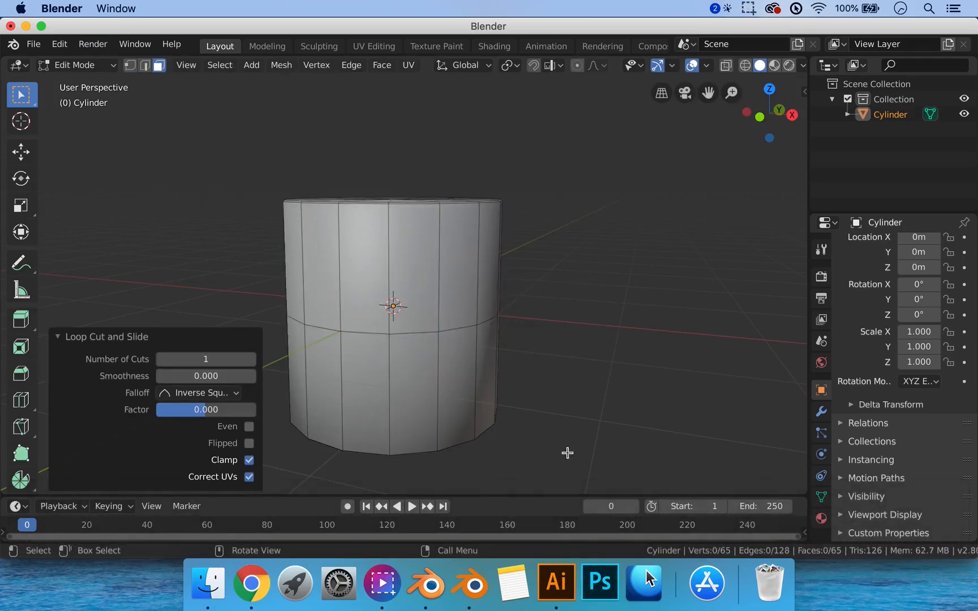
{"action": "left_click", "coordinate": [458, 375], "text": "alt"}
{"action": "key", "text": "x"}
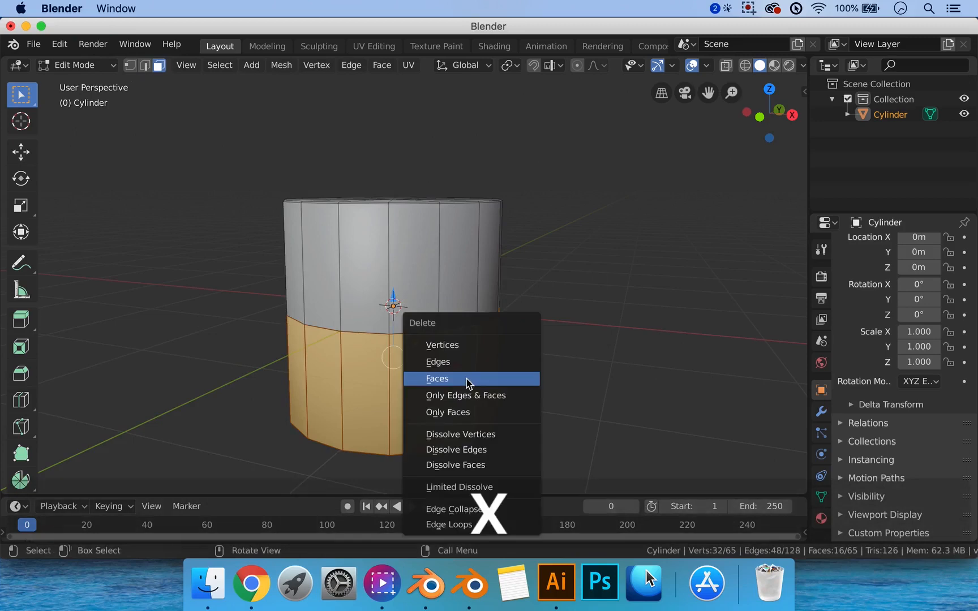
{"action": "left_click", "coordinate": [466, 380]}
{"action": "left_click", "coordinate": [420, 418]}
{"action": "key", "text": "x"}
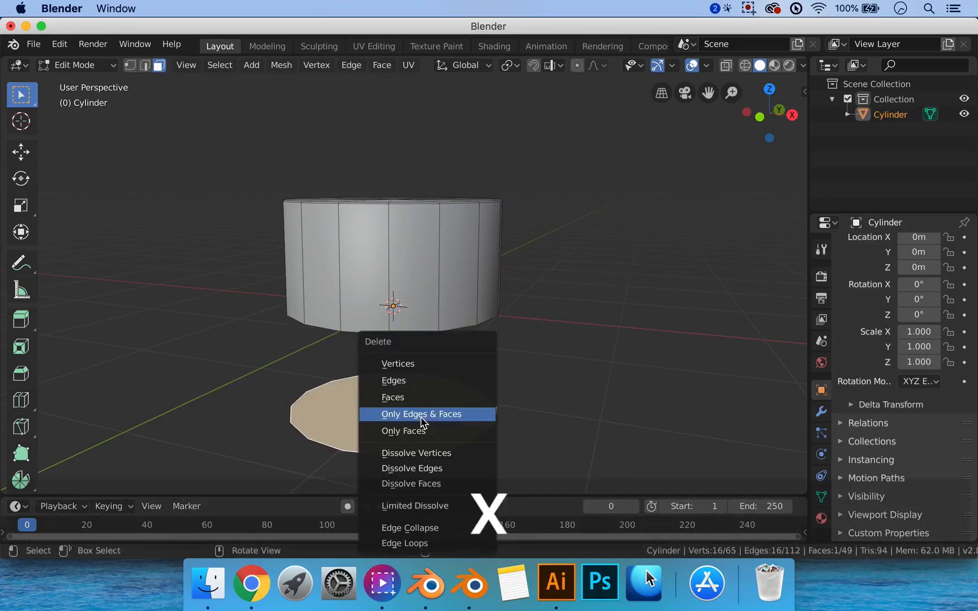
{"action": "left_click", "coordinate": [408, 398]}
Step: In Object Mode, add a Mirror modifier to the half cylinder and mirror it across the Z axis only
{"action": "middle_click_drag", "start_coordinate": [445, 370], "coordinate": [443, 347]}
{"action": "key", "text": "Tab"}
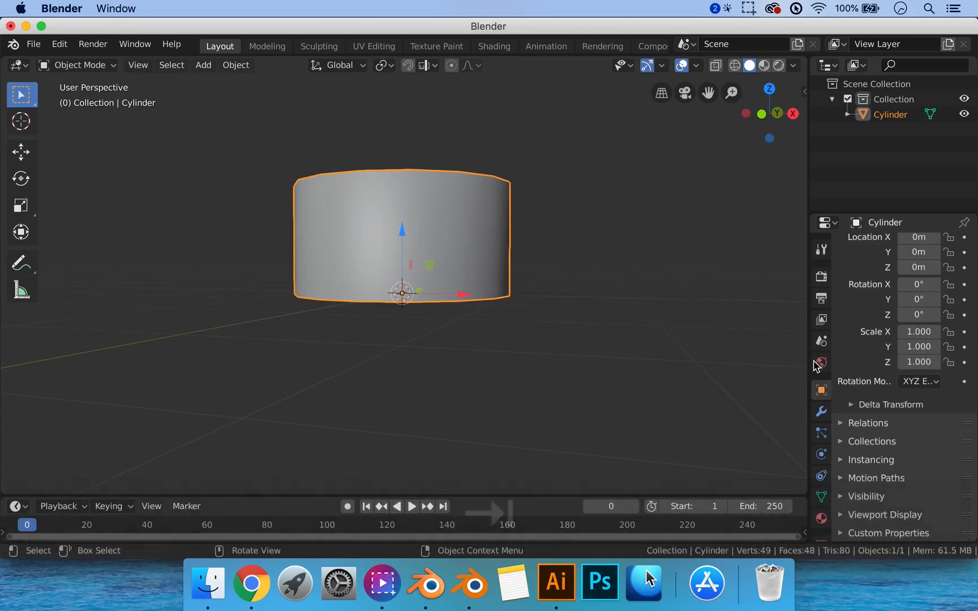
{"action": "left_click", "coordinate": [822, 412]}
{"action": "left_click", "coordinate": [875, 246]}
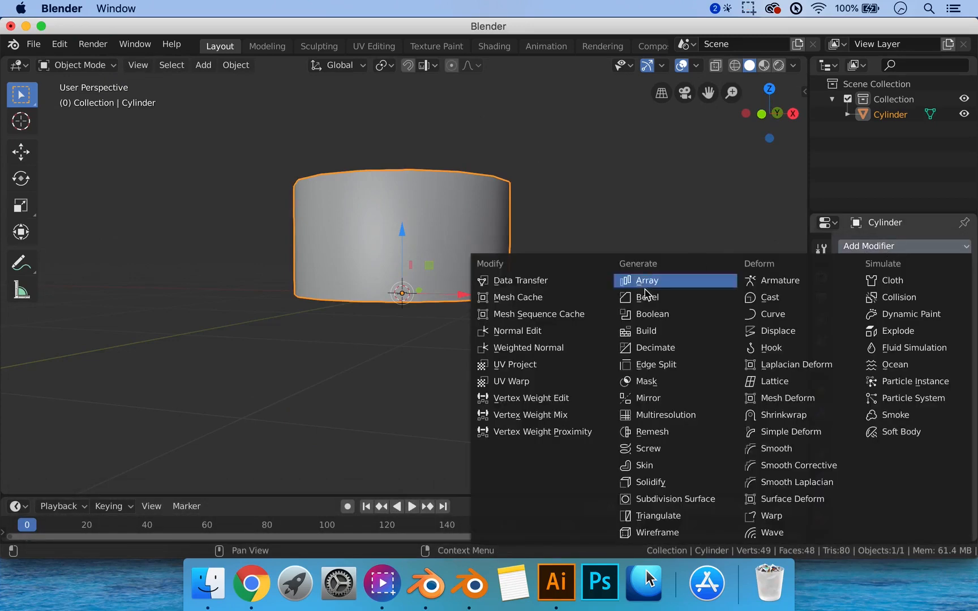
{"action": "left_click", "coordinate": [647, 397]}
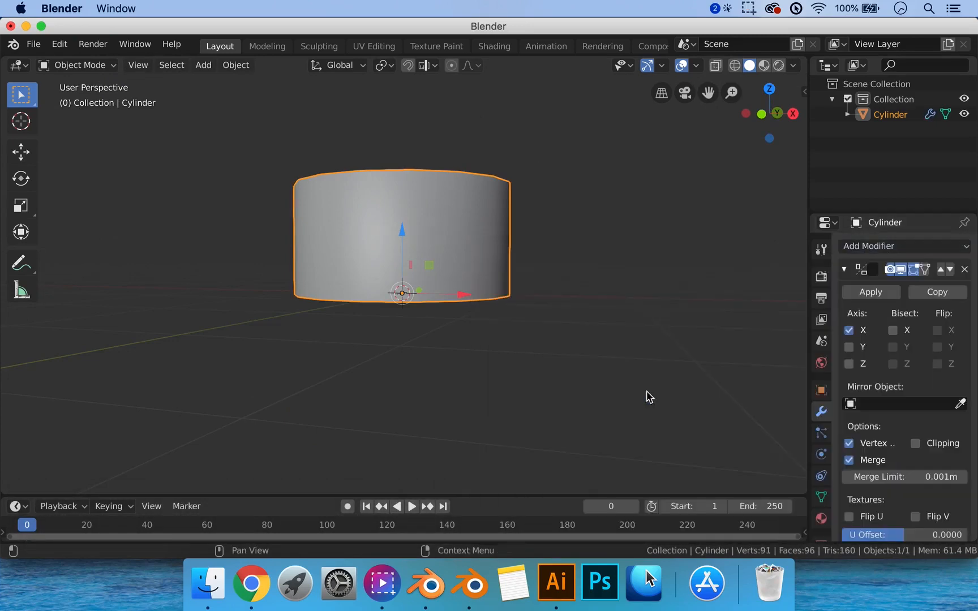
{"action": "left_click", "coordinate": [850, 365]}
{"action": "left_click", "coordinate": [849, 331]}
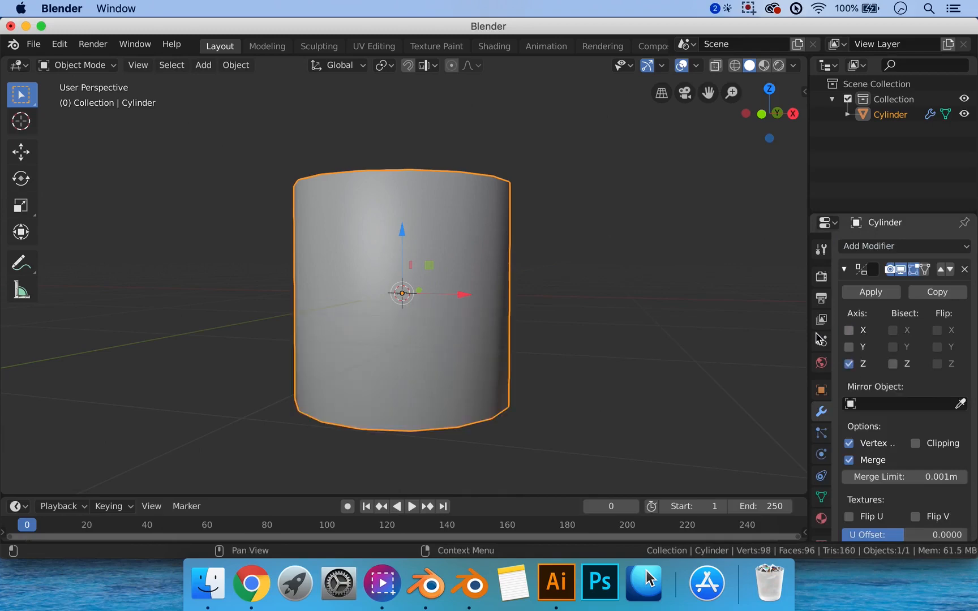
Step: Examine the mirrored lower half and the seam at the middle, comparing the cylinder in Edit Mode and Object Mode
{"action": "middle_click_drag", "start_coordinate": [498, 286], "coordinate": [530, 306]}
{"action": "key", "text": "Tab"}
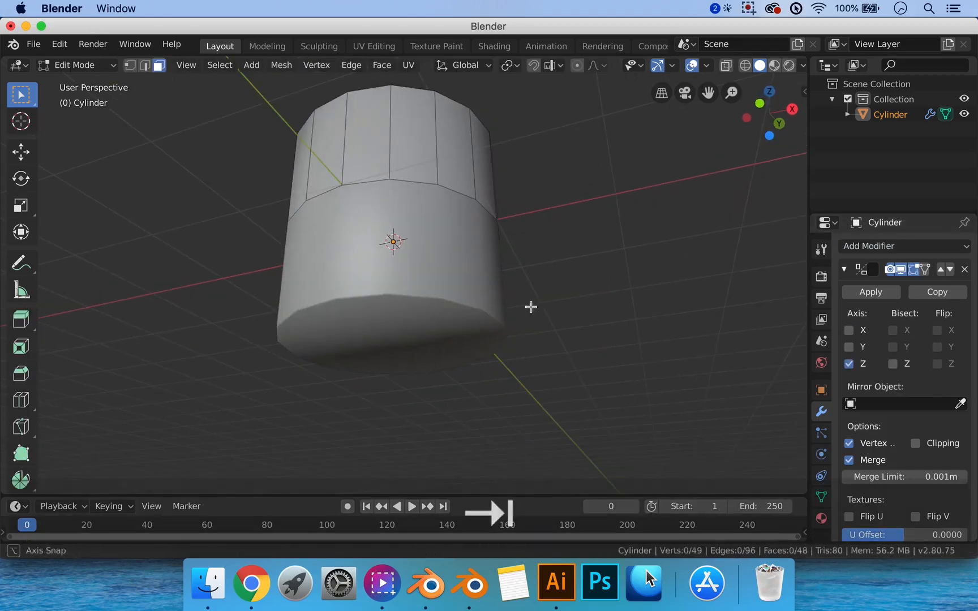
{"action": "middle_click_drag", "start_coordinate": [406, 295], "coordinate": [408, 316]}
{"action": "middle_click_drag", "start_coordinate": [396, 243], "coordinate": [313, 303]}
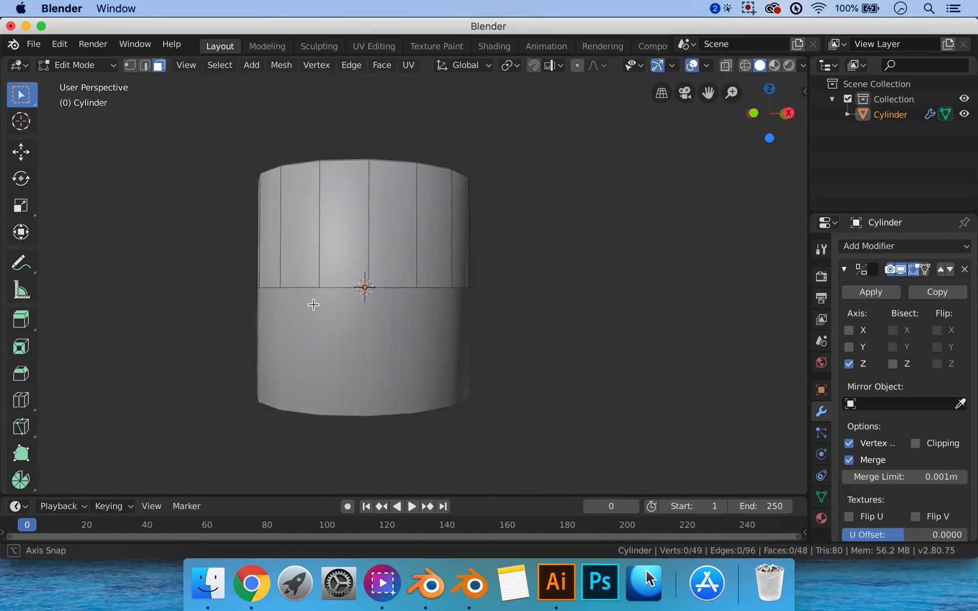
{"action": "key", "text": "Tab"}
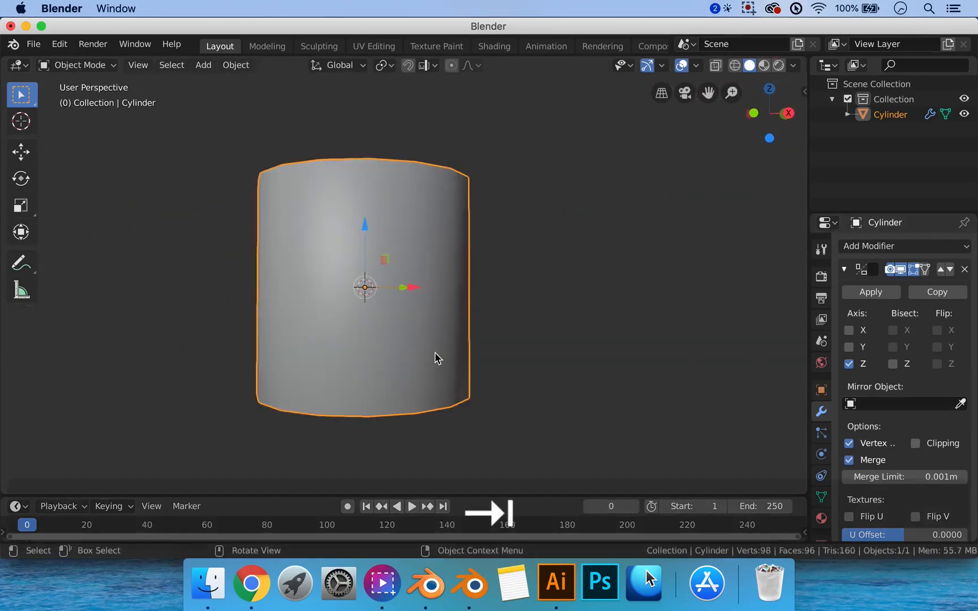
{"action": "key", "text": "Tab"}
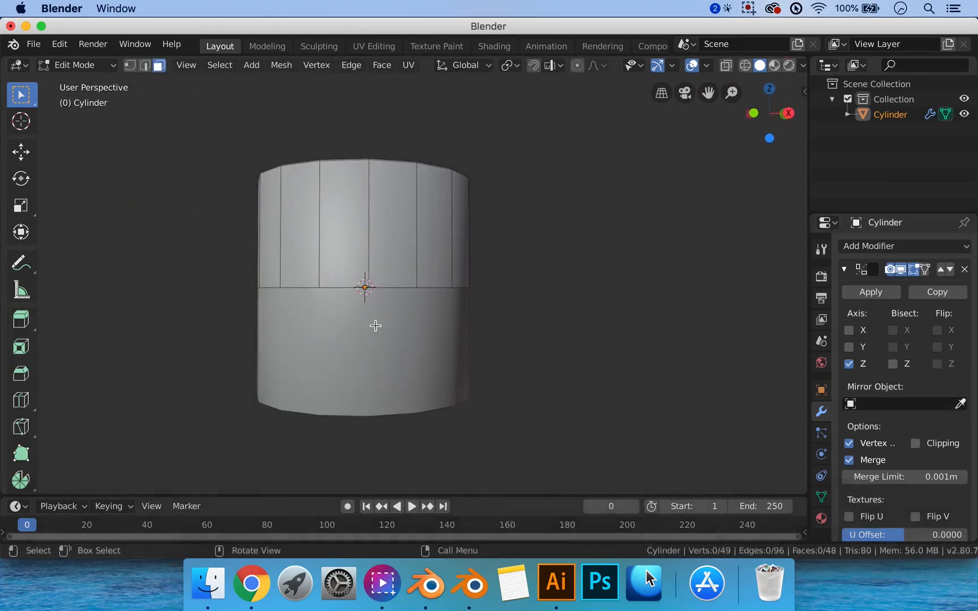
{"action": "key", "text": "Tab"}
{"action": "key", "text": "Tab"}
{"action": "middle_click_drag", "start_coordinate": [390, 329], "coordinate": [395, 344]}
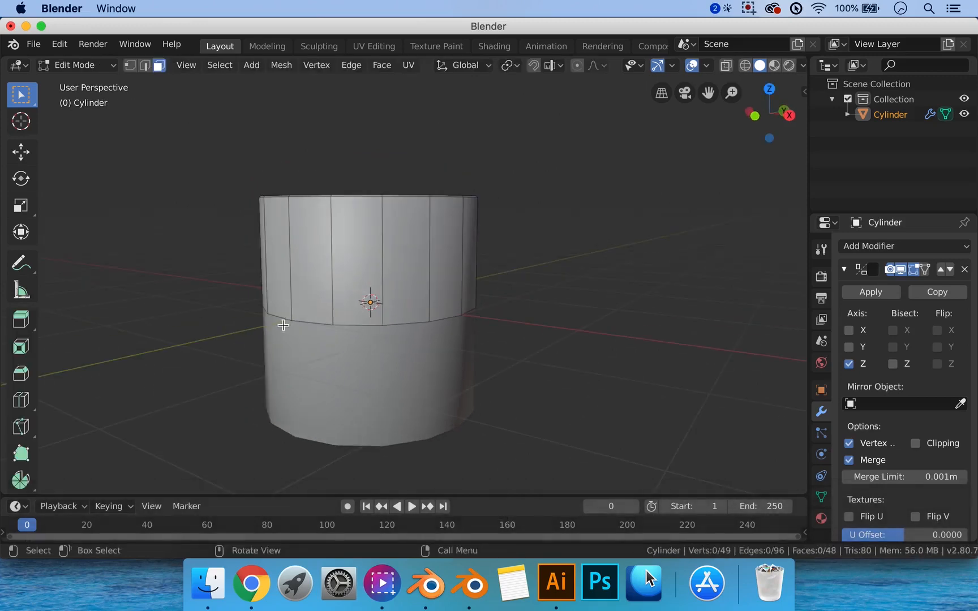
{"action": "scroll", "coordinate": [303, 323], "scroll_direction": "up", "scroll_amount": 6}
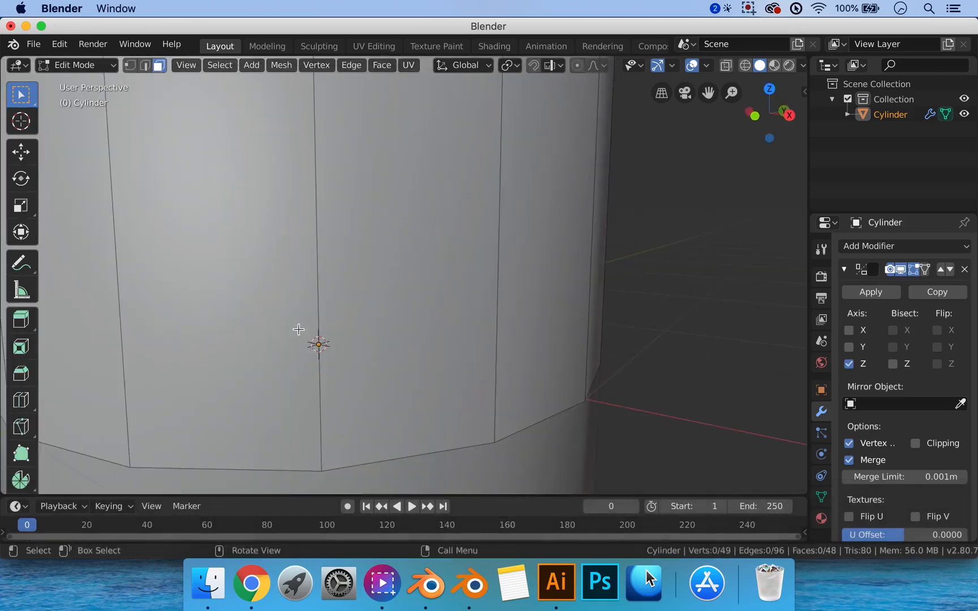
{"action": "scroll", "coordinate": [303, 329], "scroll_direction": "down", "scroll_amount": 6}
{"action": "middle_click_drag", "start_coordinate": [314, 331], "coordinate": [315, 339]}
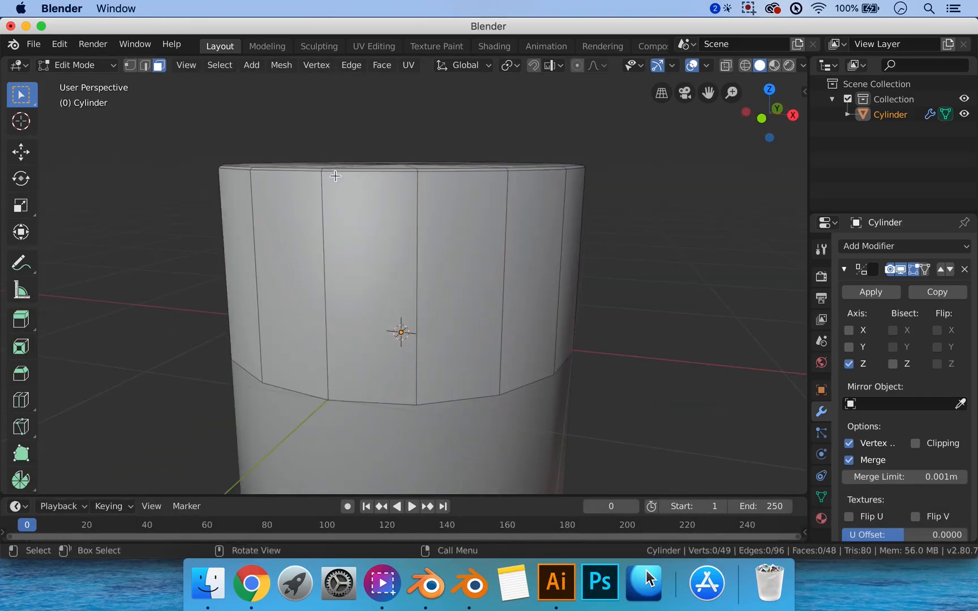
{"action": "scroll", "coordinate": [373, 393], "scroll_direction": "down", "scroll_amount": 5}
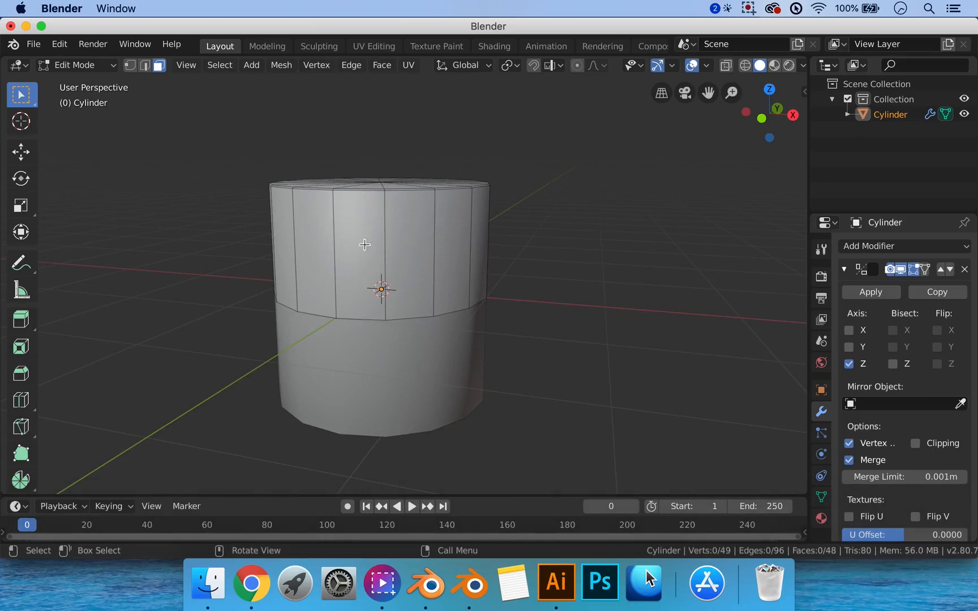
Step: Enable Clipping on the Mirror modifier and try to move the middle edge loop about 0.688 m up along Z
{"action": "left_click", "coordinate": [917, 444]}
{"action": "left_click", "coordinate": [145, 66]}
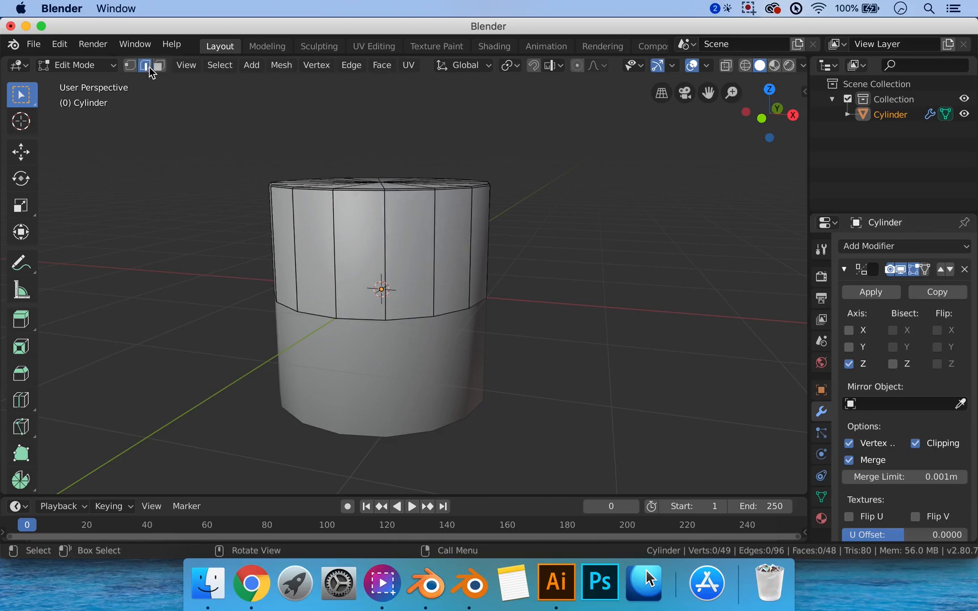
{"action": "left_click", "coordinate": [372, 321], "text": "alt"}
{"action": "left_click_drag", "start_coordinate": [380, 227], "coordinate": [383, 156]}
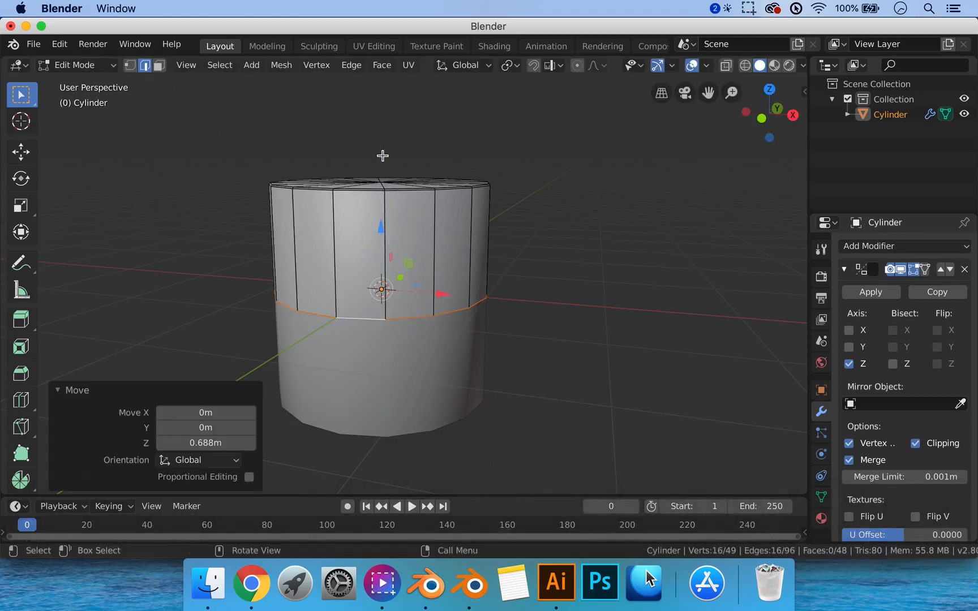
Step: Switch the Mirror modifier's Clipping off, try moving the middle edge loop down along Z, and switch Clipping back on
{"action": "left_click", "coordinate": [338, 322], "text": "alt"}
{"action": "scroll", "coordinate": [322, 329], "scroll_direction": "up", "scroll_amount": 2}
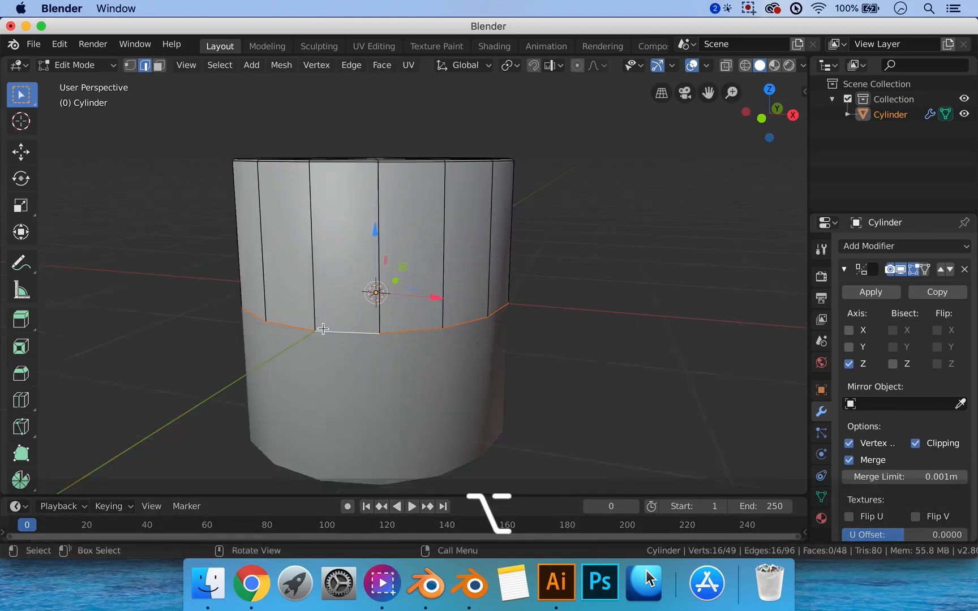
{"action": "scroll", "coordinate": [323, 329], "scroll_direction": "up", "scroll_amount": 2}
{"action": "scroll", "coordinate": [323, 330], "scroll_direction": "down", "scroll_amount": 1}
{"action": "middle_click_drag", "start_coordinate": [334, 326], "coordinate": [374, 310], "text": "shift"}
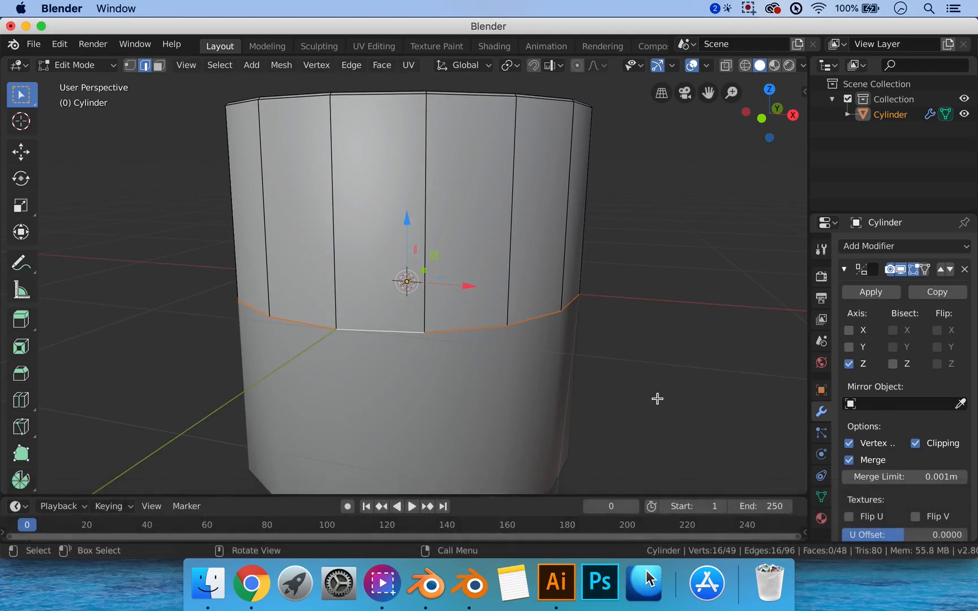
{"action": "left_click", "coordinate": [917, 445]}
{"action": "left_click_drag", "start_coordinate": [407, 221], "coordinate": [450, 280]}
{"action": "left_click", "coordinate": [915, 444]}
{"action": "scroll", "coordinate": [449, 281], "scroll_direction": "down", "scroll_amount": 3}
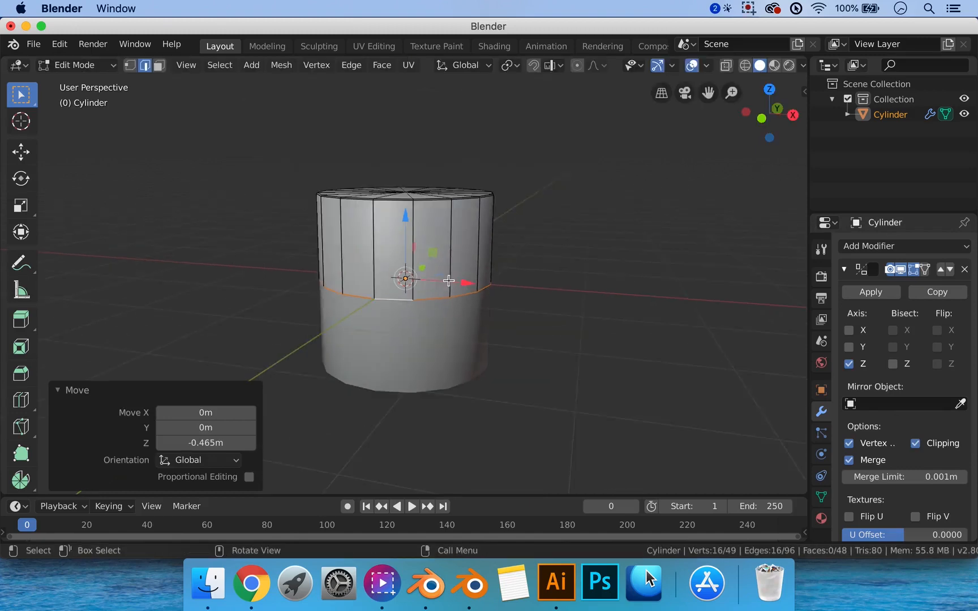
Step: Apply the Mirror modifier to the cylinder in Object Mode and return to Edit Mode with the full mesh
{"action": "middle_click_drag", "start_coordinate": [449, 281], "coordinate": [454, 290]}
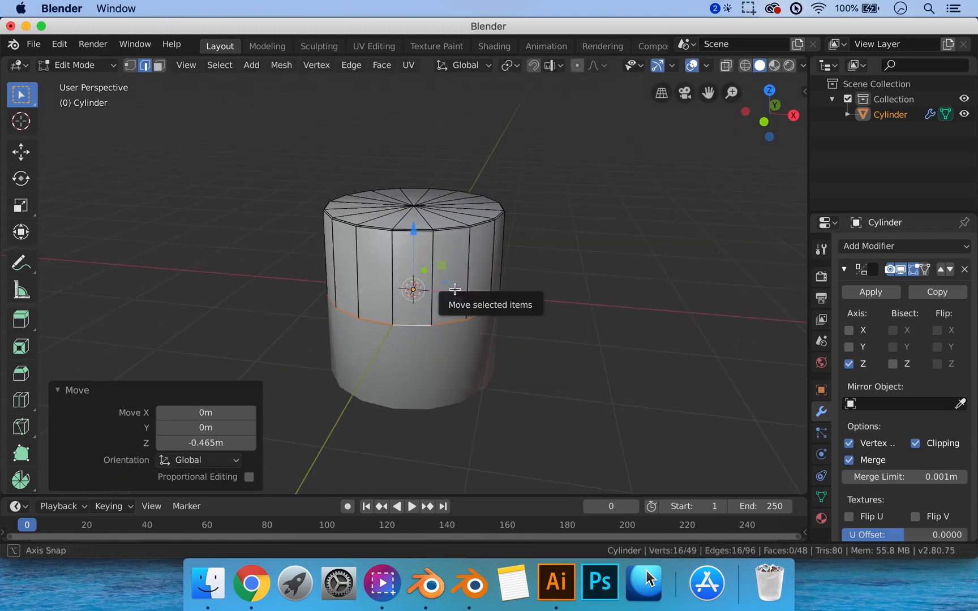
{"action": "left_click", "coordinate": [872, 292]}
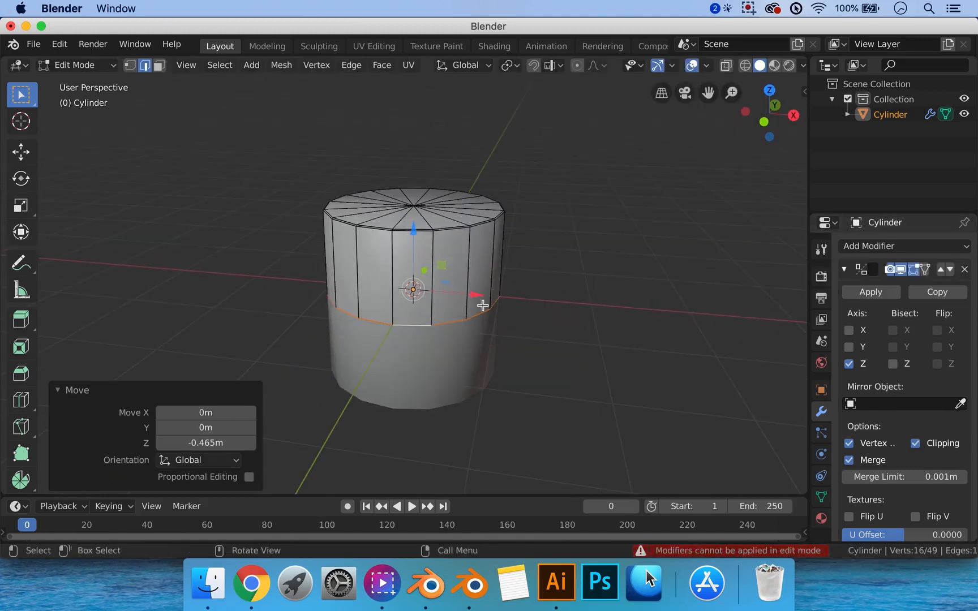
{"action": "key", "text": "Tab"}
{"action": "left_click", "coordinate": [871, 292]}
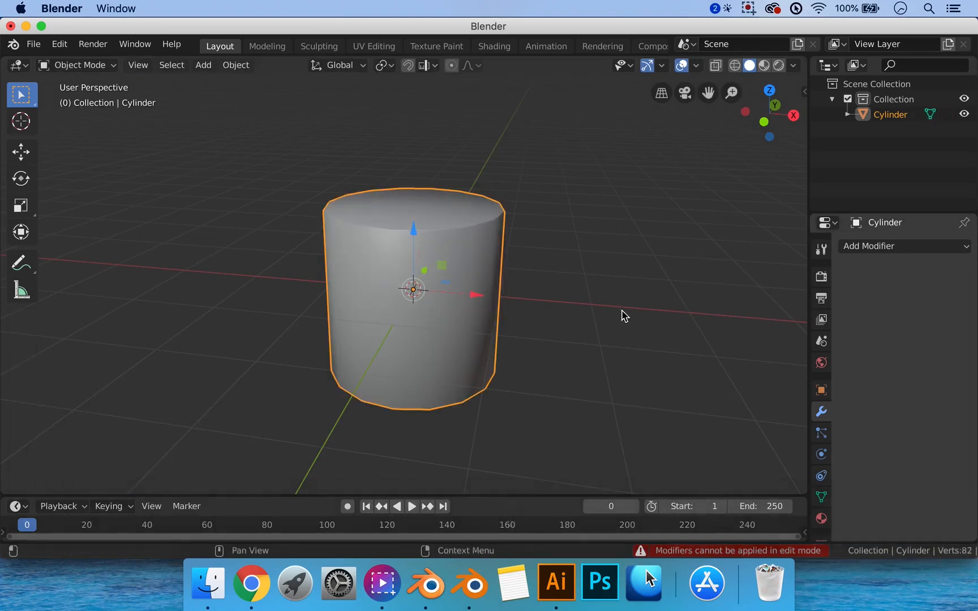
{"action": "key", "text": "Tab"}
{"action": "middle_click_drag", "start_coordinate": [522, 318], "coordinate": [491, 305]}
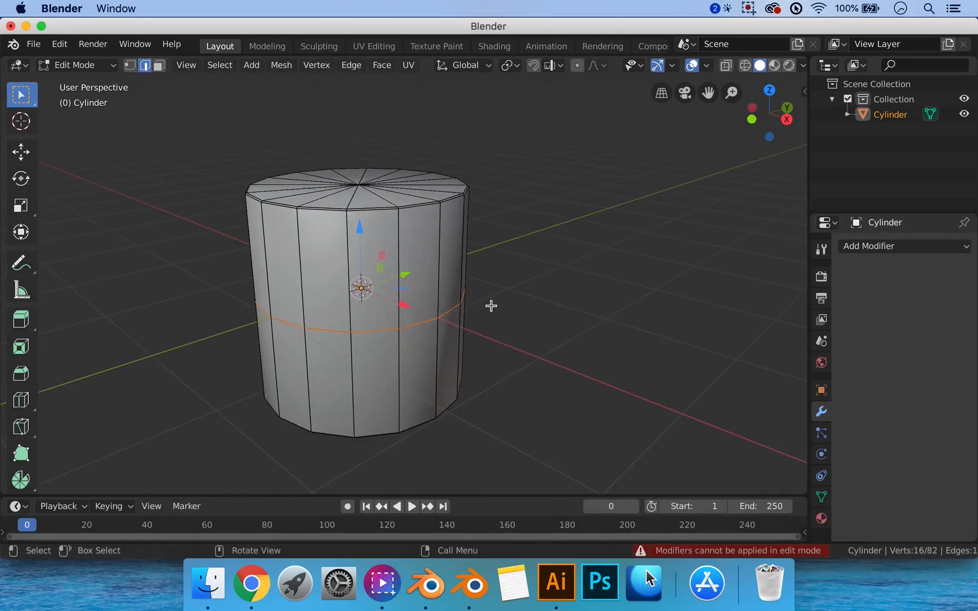
Step: Return to Object Mode and apply flat shading to the cylinder
{"action": "scroll", "coordinate": [456, 299], "scroll_direction": "up", "scroll_amount": 3}
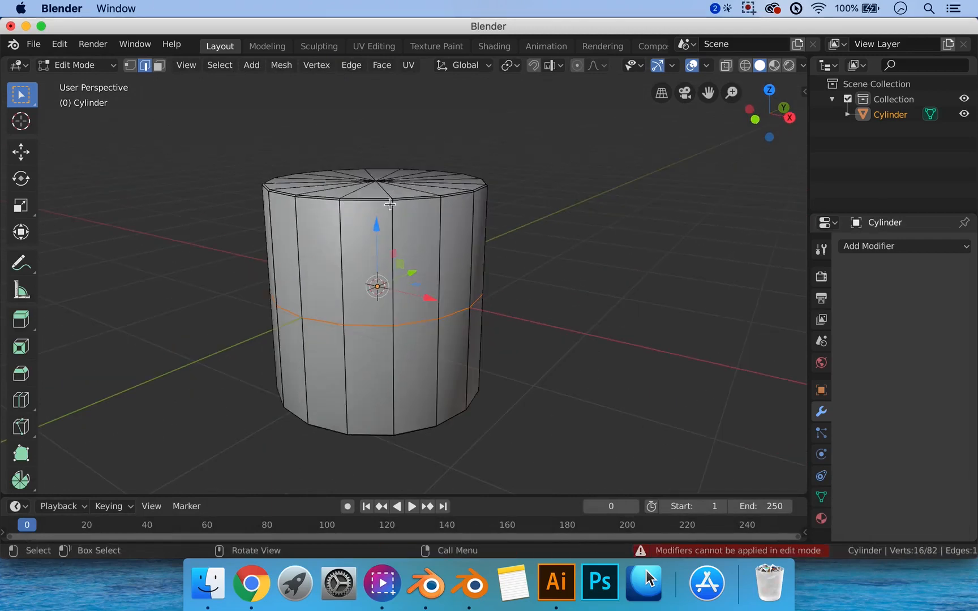
{"action": "key", "text": "Tab"}
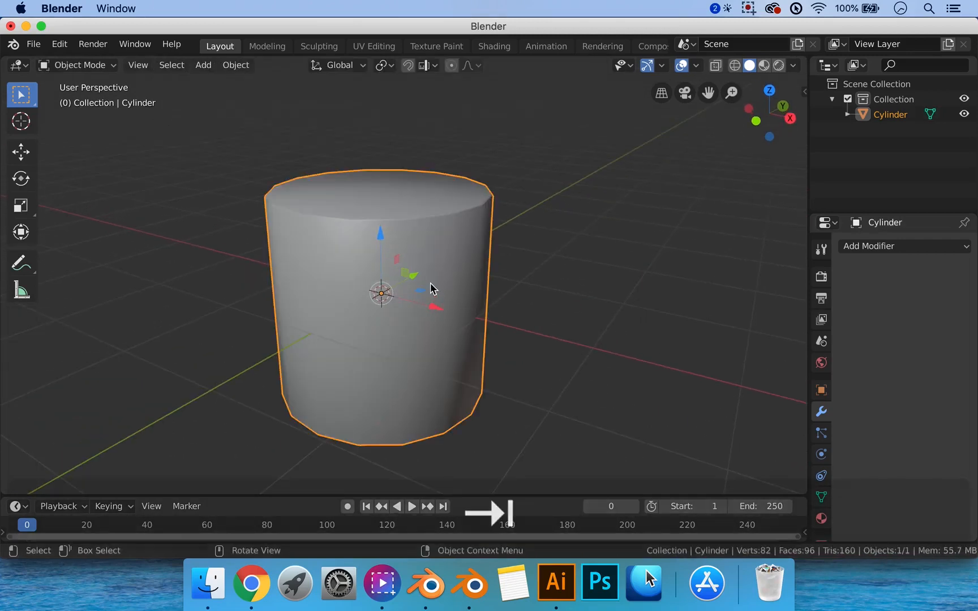
{"action": "middle_click_drag", "start_coordinate": [432, 288], "coordinate": [472, 252]}
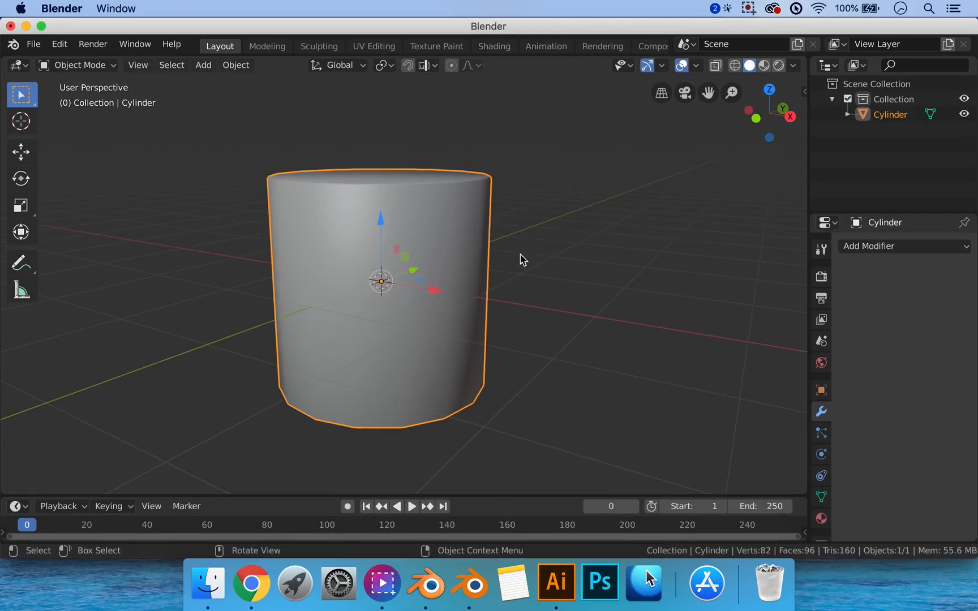
{"action": "right_click", "coordinate": [428, 231]}
{"action": "left_click", "coordinate": [437, 242]}
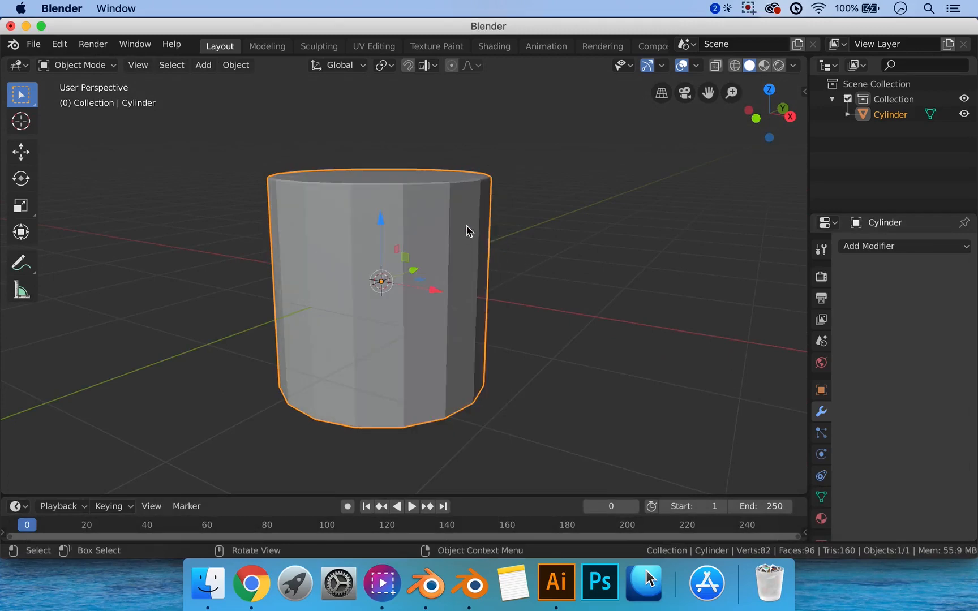
{"action": "key", "text": "Tab"}
{"action": "key", "text": "Tab"}
{"action": "mouse_move", "coordinate": [533, 225]}
{"action": "middle_mouse_down"}
{"action": "mouse_move", "coordinate": [552, 253]}
{"action": "mouse_move", "coordinate": [540, 247]}
{"action": "mouse_move", "coordinate": [550, 223]}
{"action": "mouse_move", "coordinate": [542, 235]}
{"action": "middle_mouse_up"}
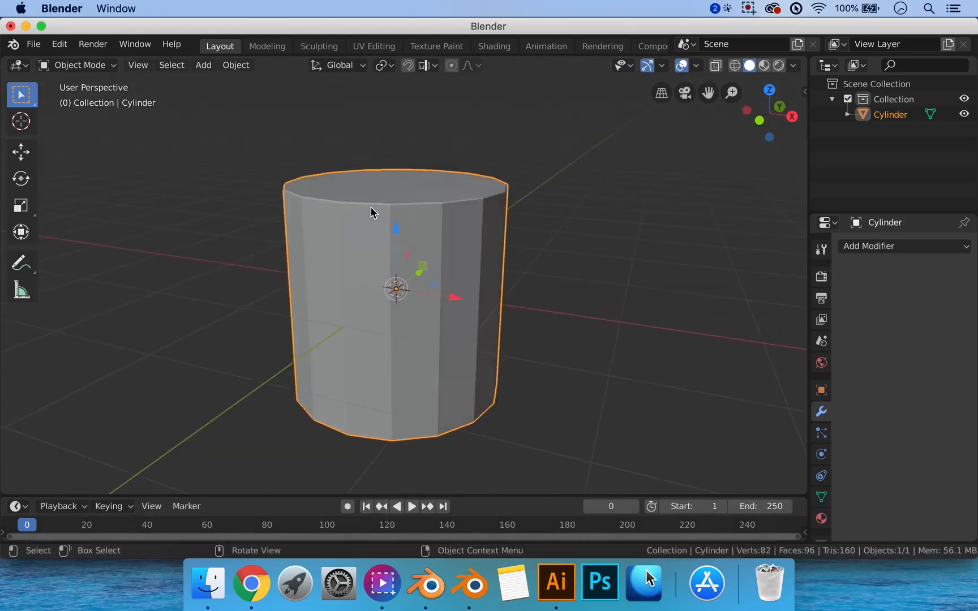
Step: Delete the cylinder and add a cone mesh in its place
{"action": "middle_click_drag", "start_coordinate": [498, 205], "coordinate": [484, 210]}
{"action": "scroll", "coordinate": [484, 210], "scroll_direction": "down", "scroll_amount": 2}
{"action": "key", "text": "shift"}
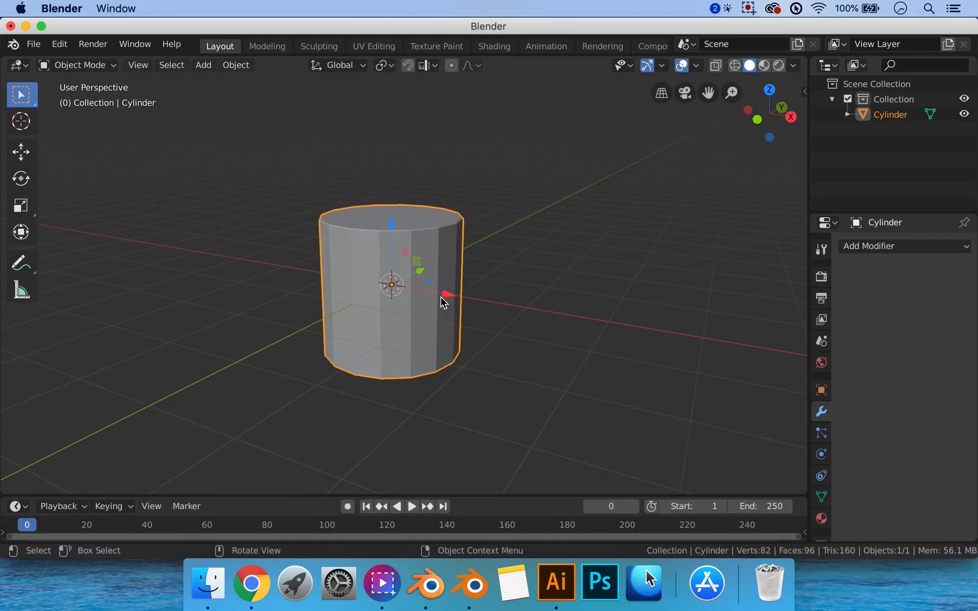
{"action": "key", "text": "x"}
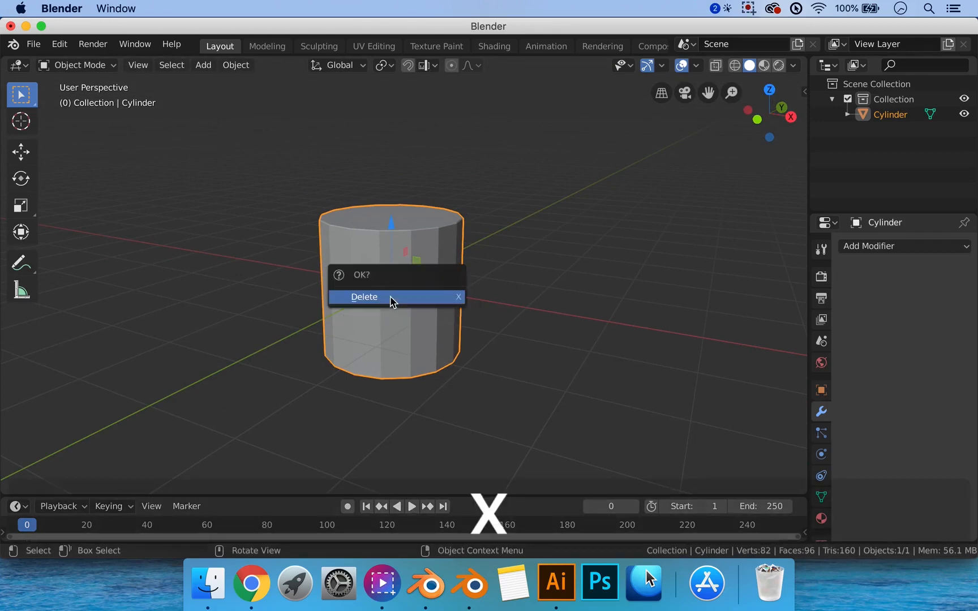
{"action": "left_click", "coordinate": [393, 300]}
{"action": "key", "text": "shift+a"}
{"action": "mouse_move", "coordinate": [405, 266]}
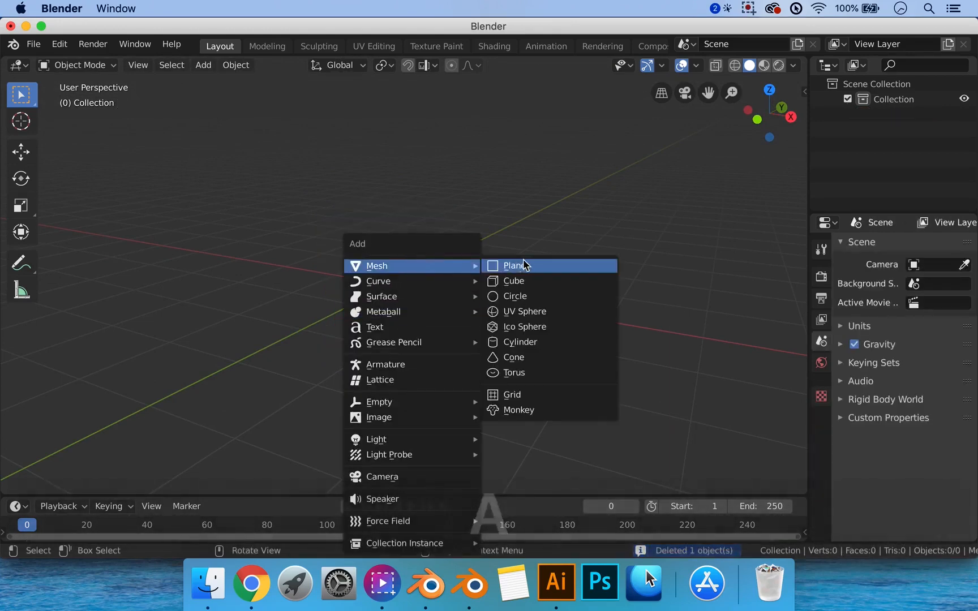
{"action": "left_click", "coordinate": [530, 360]}
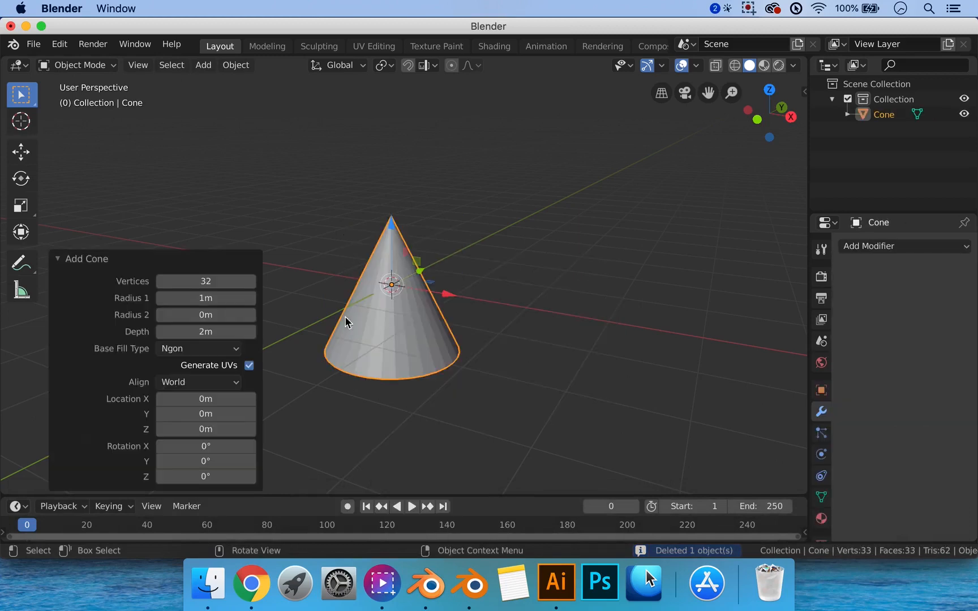
Step: Try a Radius 1 of 1.86 m on the new cone and set it back to 1 m
{"action": "scroll", "coordinate": [412, 312], "scroll_direction": "up", "scroll_amount": 2}
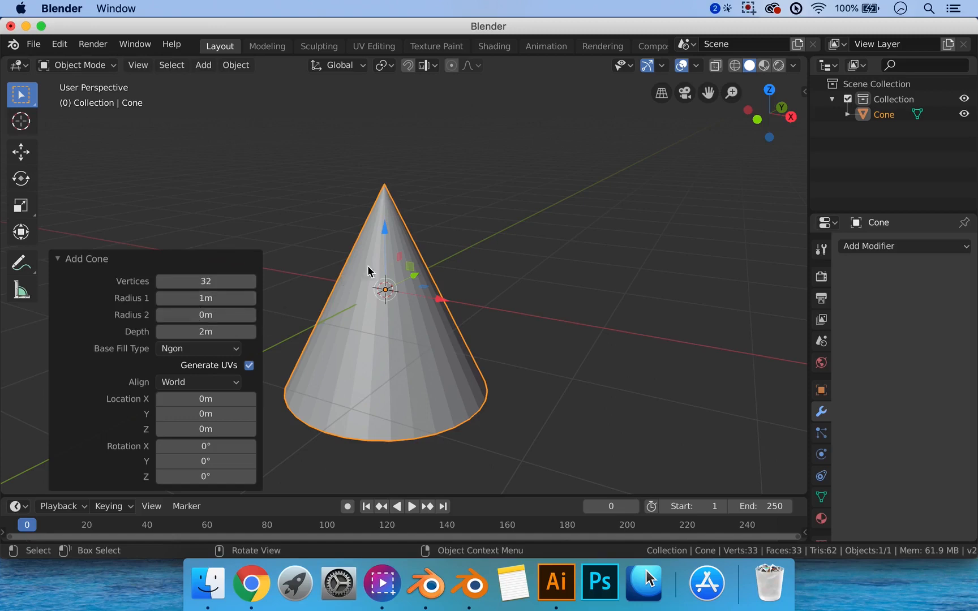
{"action": "left_click_drag", "start_coordinate": [195, 298], "coordinate": [234, 297]}
{"action": "left_click", "coordinate": [182, 299]}
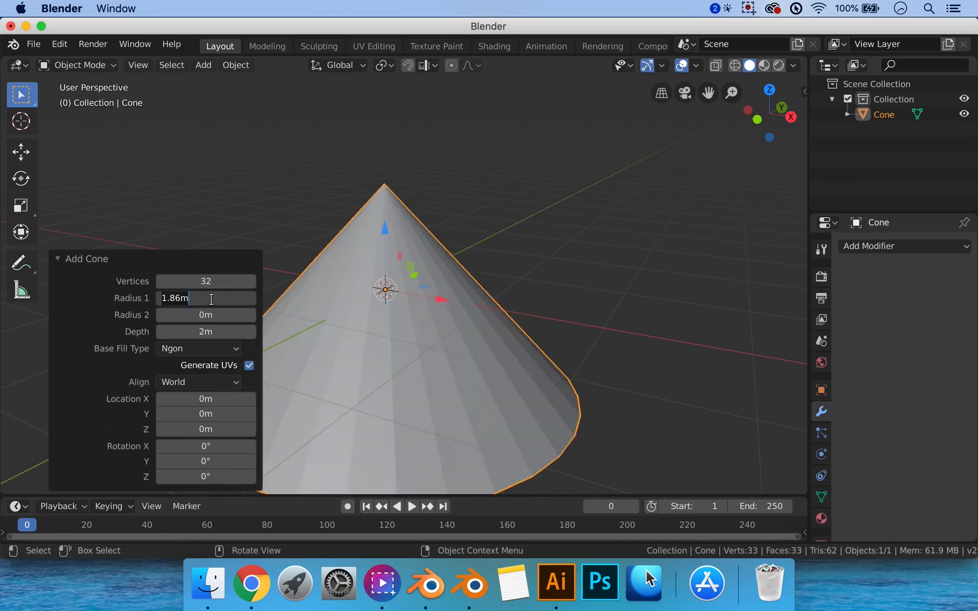
{"action": "type", "text": "1"}
{"action": "key", "text": "Return"}
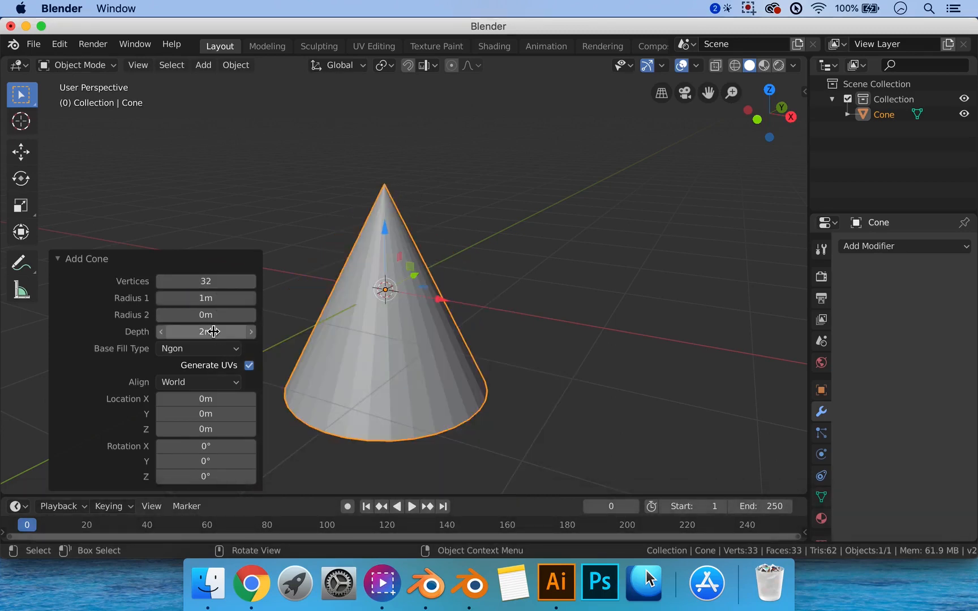
Step: Examine the cone's shape in right orthographic and perspective views, and deselect it
{"action": "middle_click_drag", "start_coordinate": [393, 281], "coordinate": [430, 261]}
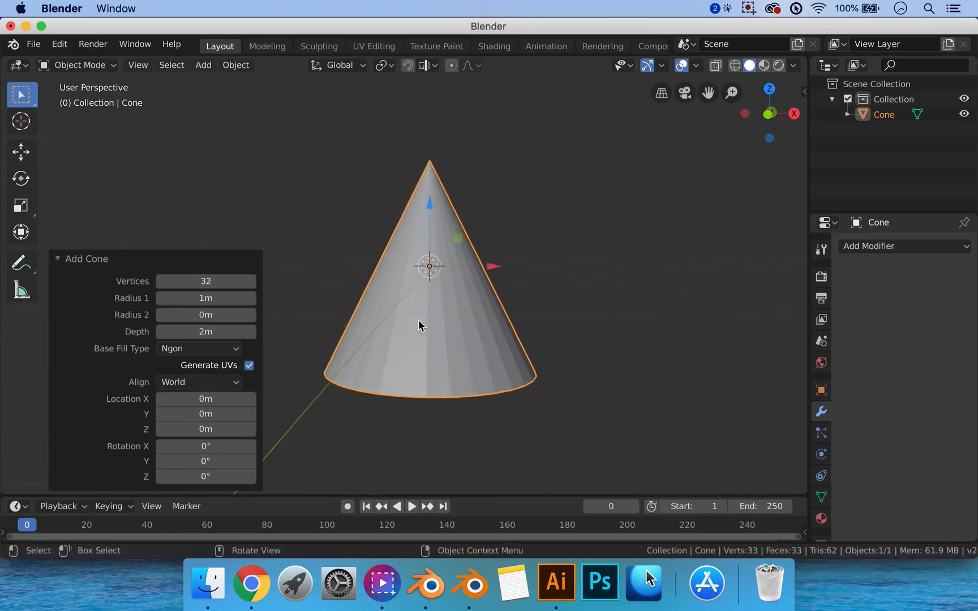
{"action": "scroll", "coordinate": [425, 320], "scroll_direction": "down", "scroll_amount": 3}
{"action": "key", "text": "3"}
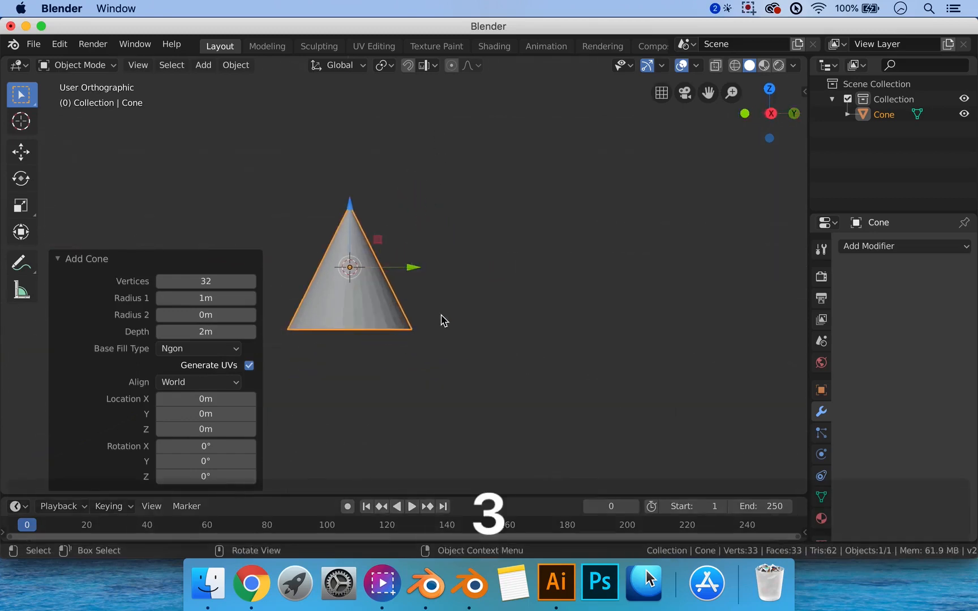
{"action": "middle_click_drag", "start_coordinate": [466, 308], "coordinate": [470, 309], "text": "shift"}
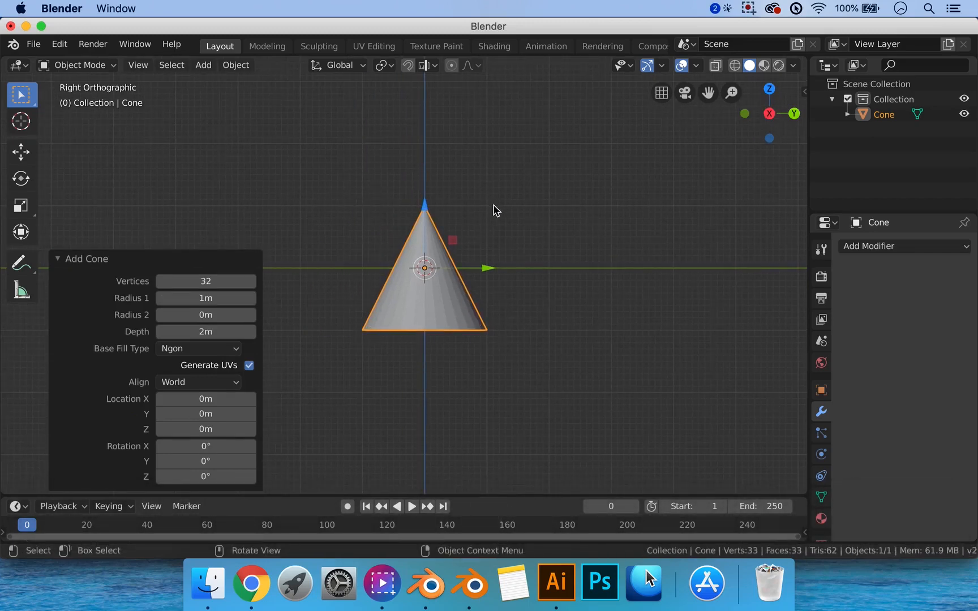
{"action": "middle_click_drag", "start_coordinate": [460, 213], "coordinate": [450, 238]}
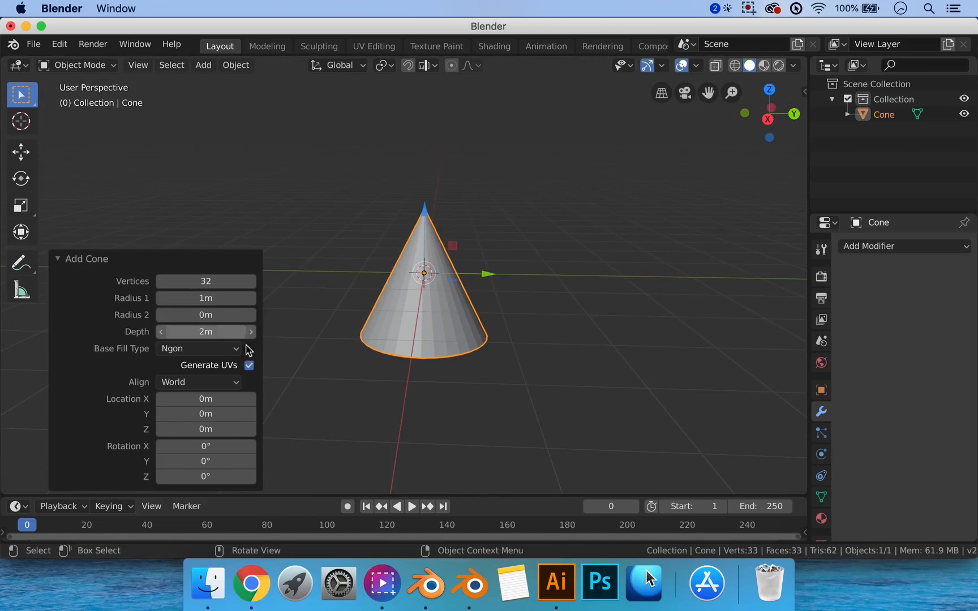
{"action": "left_click", "coordinate": [530, 327]}
{"action": "scroll", "coordinate": [413, 293], "scroll_direction": "up", "scroll_amount": 3}
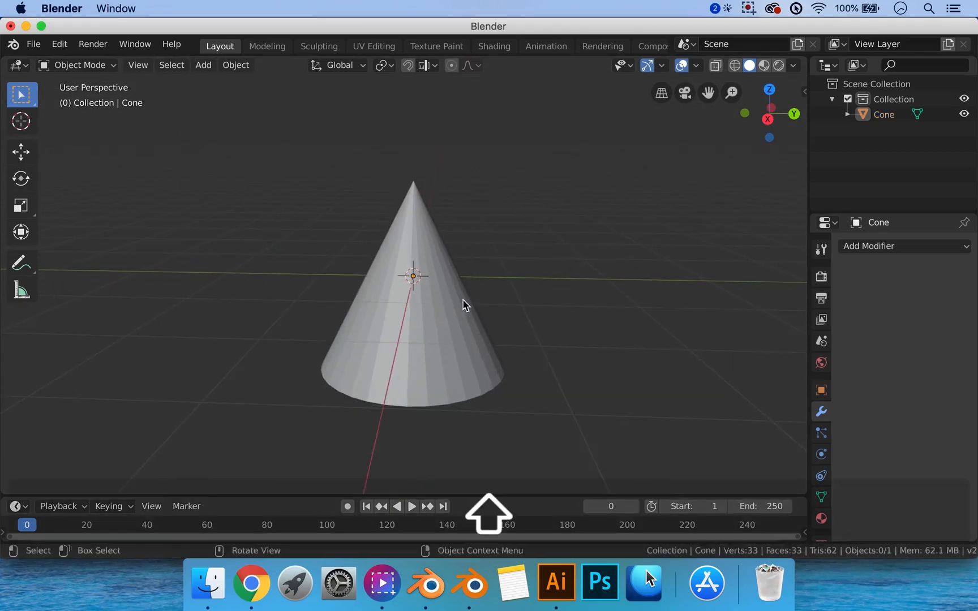
{"action": "middle_click_drag", "start_coordinate": [463, 299], "coordinate": [447, 307]}
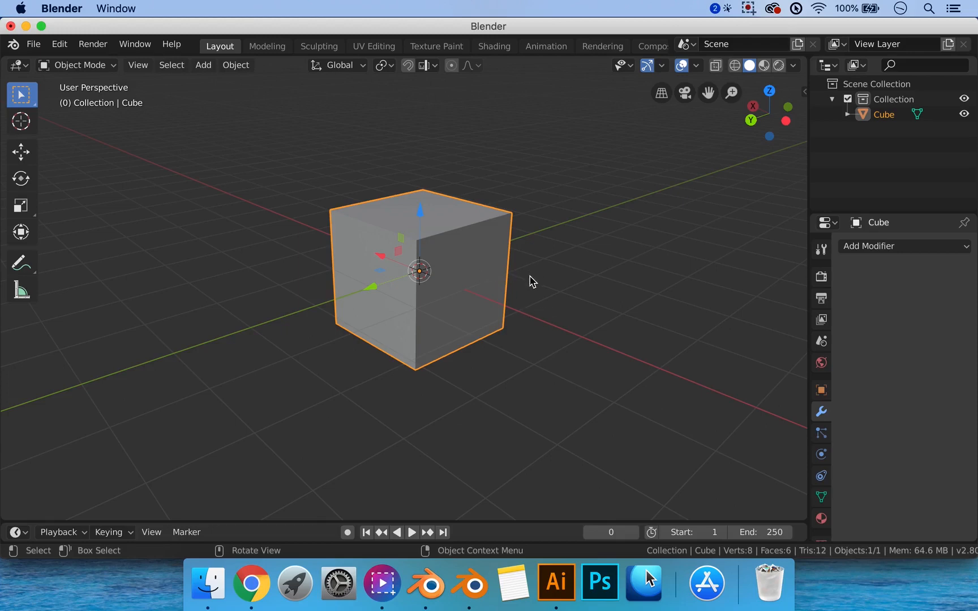
Step: Try moving the cube freely along the Y axis without snapping, and undo the move
{"action": "middle_click_drag", "start_coordinate": [530, 276], "coordinate": [528, 289]}
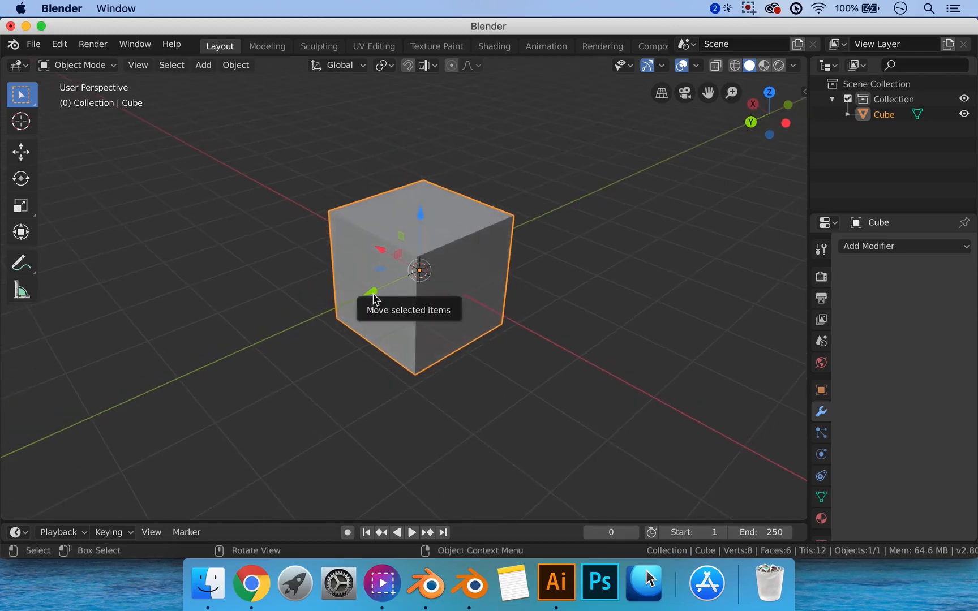
{"action": "left_click_drag", "start_coordinate": [373, 295], "coordinate": [412, 309]}
{"action": "key", "text": "super+z"}
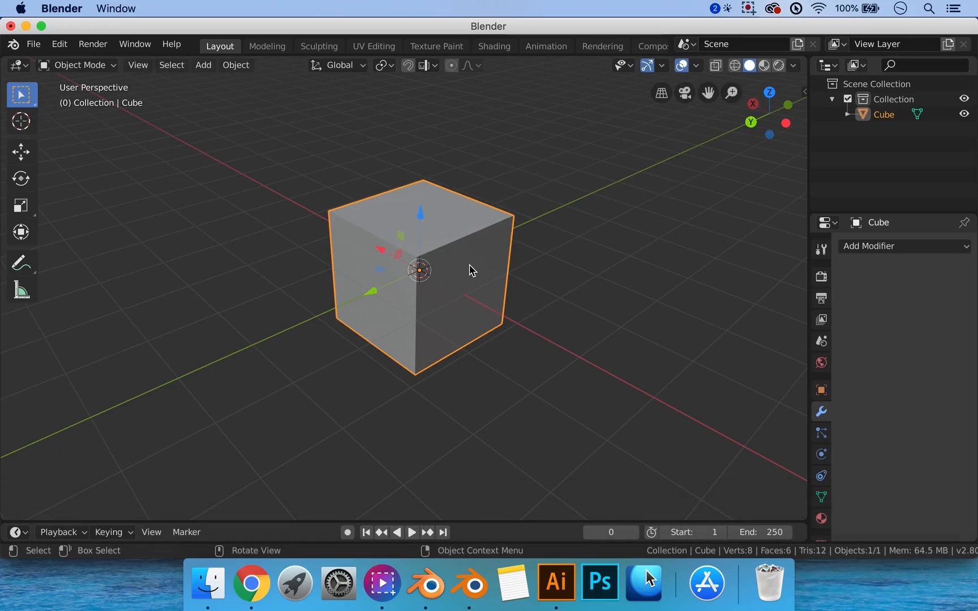
Step: Turn on snapping, move the cube along the Y axis in increments and bring it back to the origin
{"action": "key", "text": "shift+Tab"}
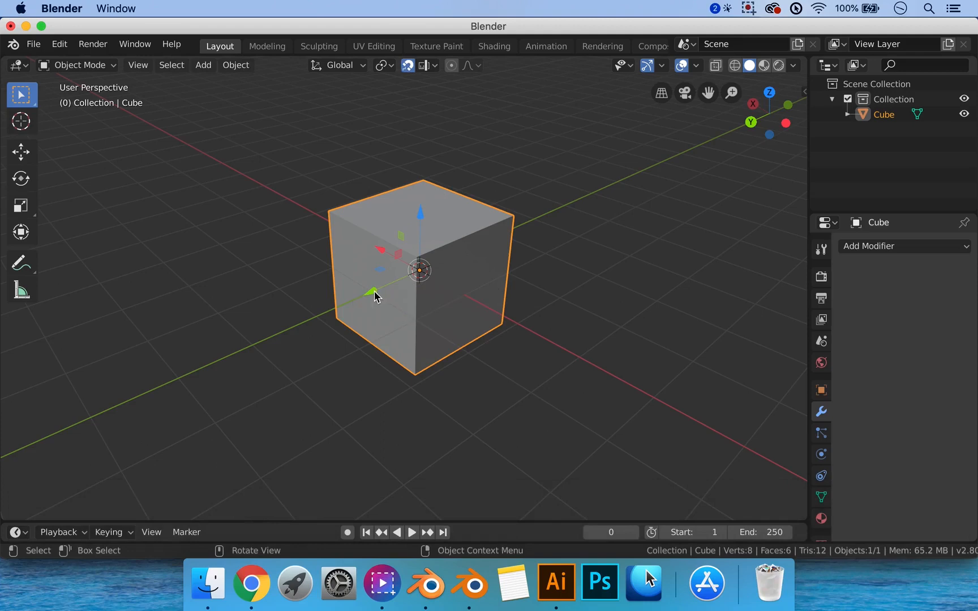
{"action": "left_click_drag", "start_coordinate": [374, 293], "coordinate": [323, 324]}
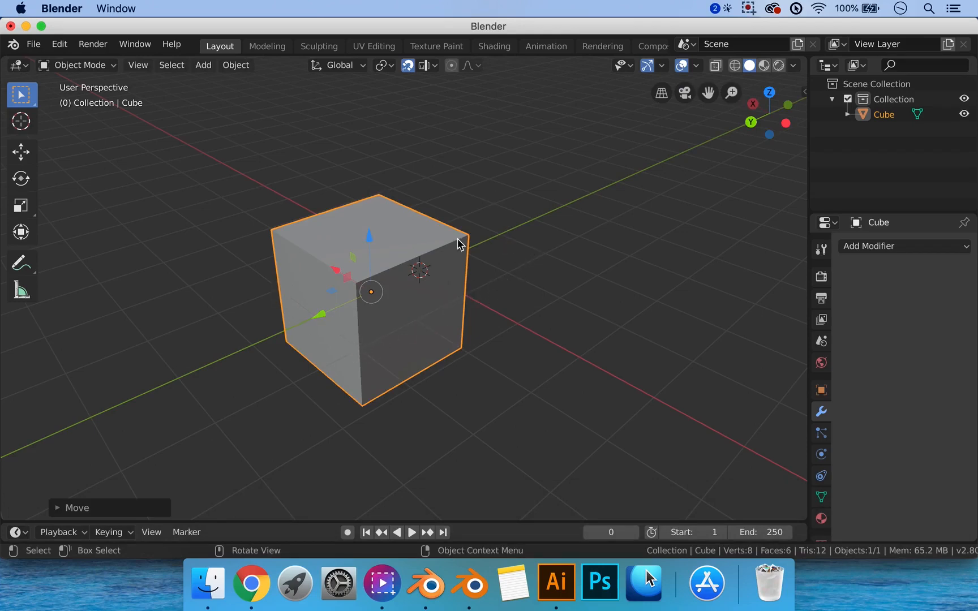
{"action": "left_click_drag", "start_coordinate": [322, 313], "coordinate": [370, 297]}
{"action": "middle_click_drag", "start_coordinate": [495, 290], "coordinate": [450, 332]}
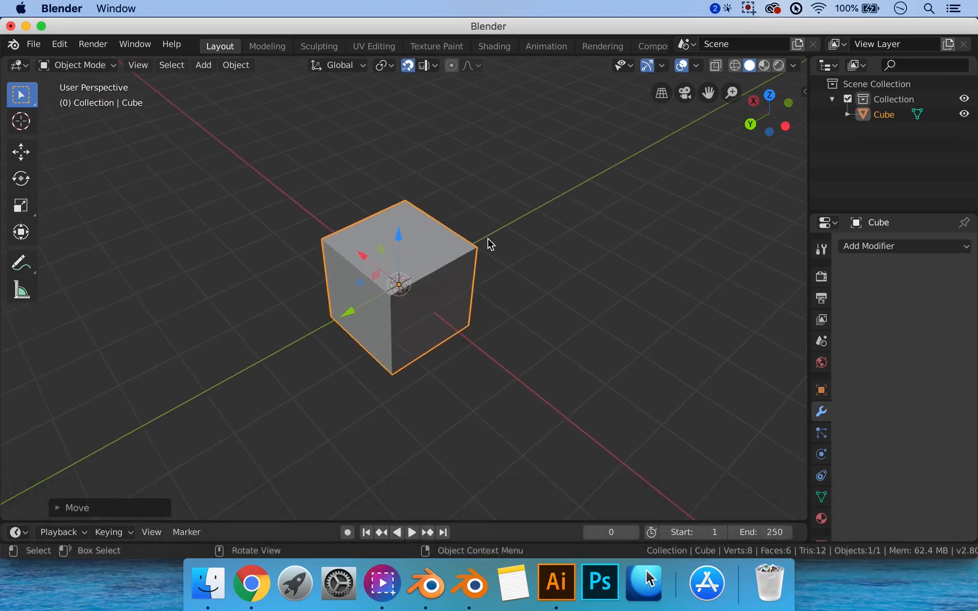
Step: Switch snapping off and on again, and examine the available snapping options
{"action": "left_click", "coordinate": [409, 66]}
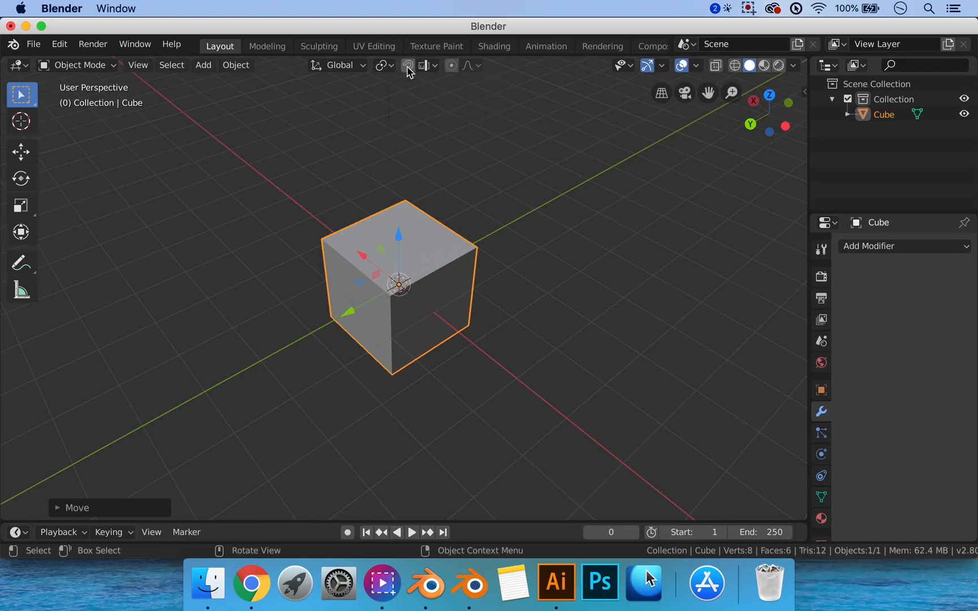
{"action": "left_click", "coordinate": [408, 67]}
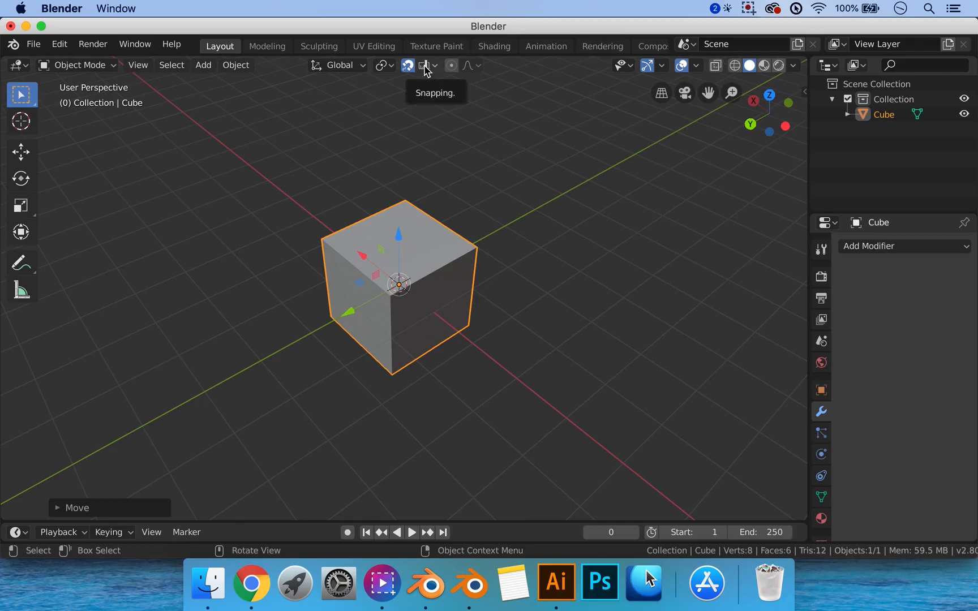
{"action": "left_click", "coordinate": [427, 66]}
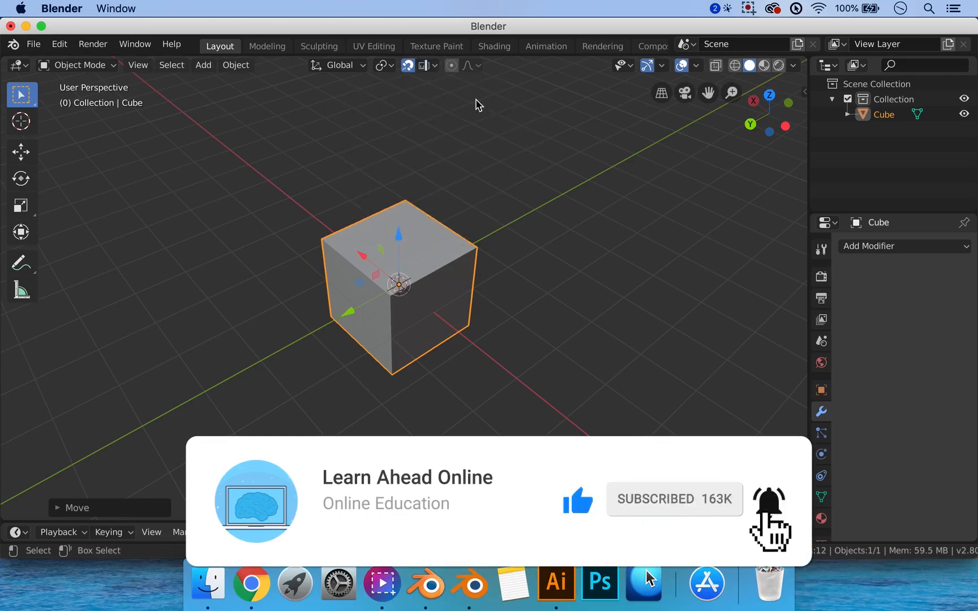
{"action": "left_click", "coordinate": [427, 67]}
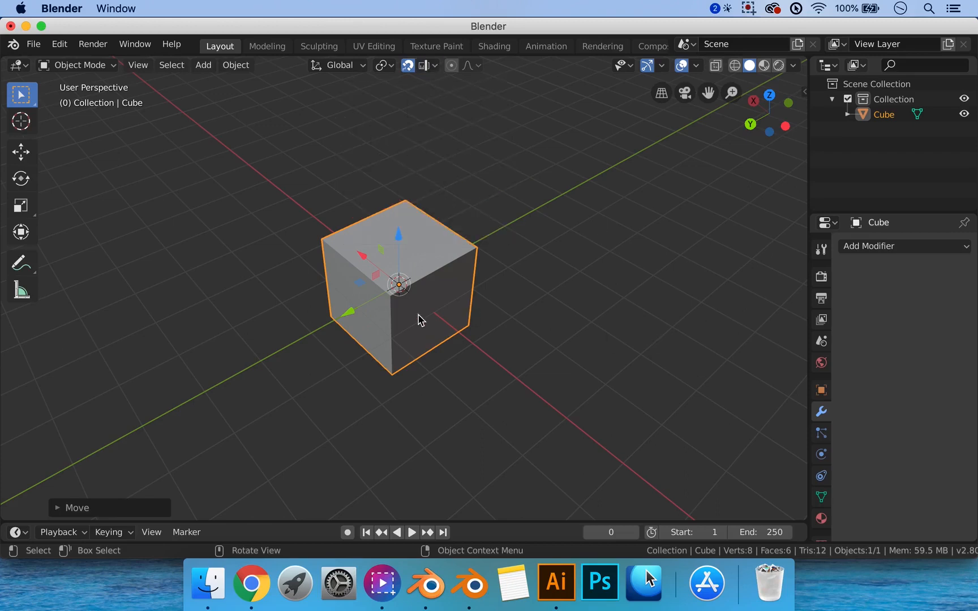
{"action": "left_click", "coordinate": [431, 65]}
Step: Duplicate the cube and place the copy -3 m along the Y axis from the original
{"action": "middle_click_drag", "start_coordinate": [548, 322], "coordinate": [439, 303]}
{"action": "scroll", "coordinate": [481, 300], "scroll_direction": "down", "scroll_amount": 2}
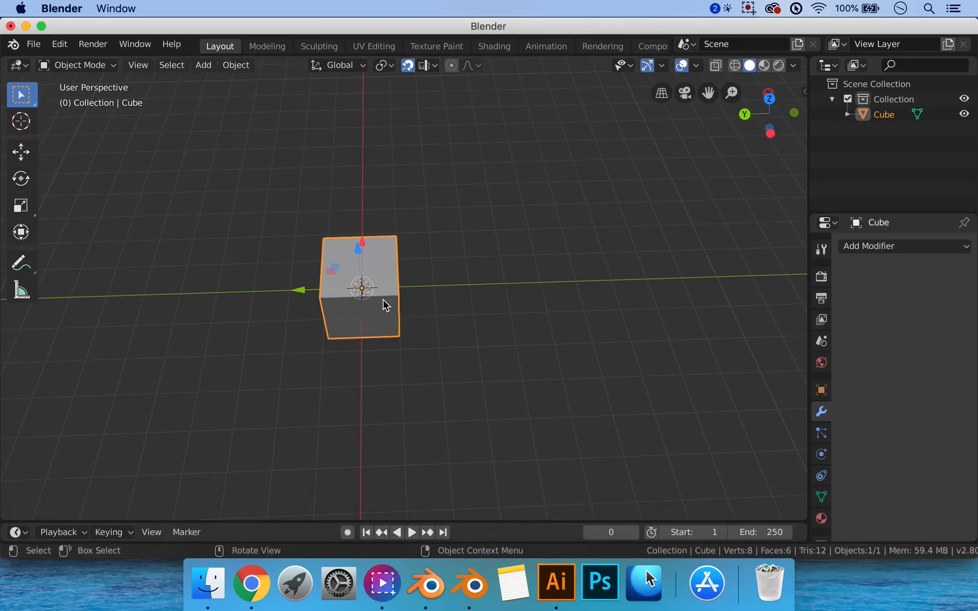
{"action": "key", "text": "shift+d"}
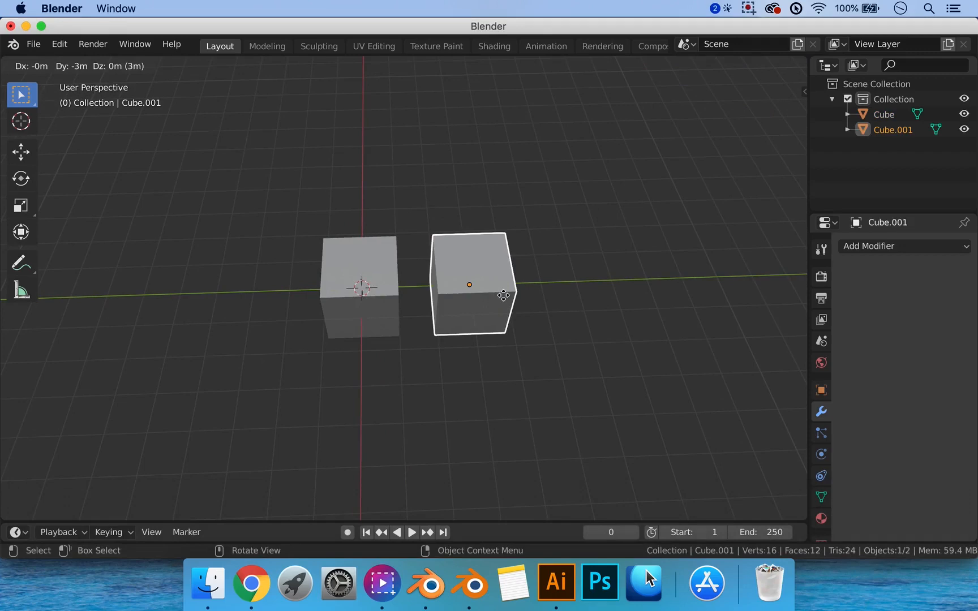
{"action": "left_click", "coordinate": [504, 295]}
{"action": "middle_click_drag", "start_coordinate": [506, 295], "coordinate": [496, 291], "text": "shift"}
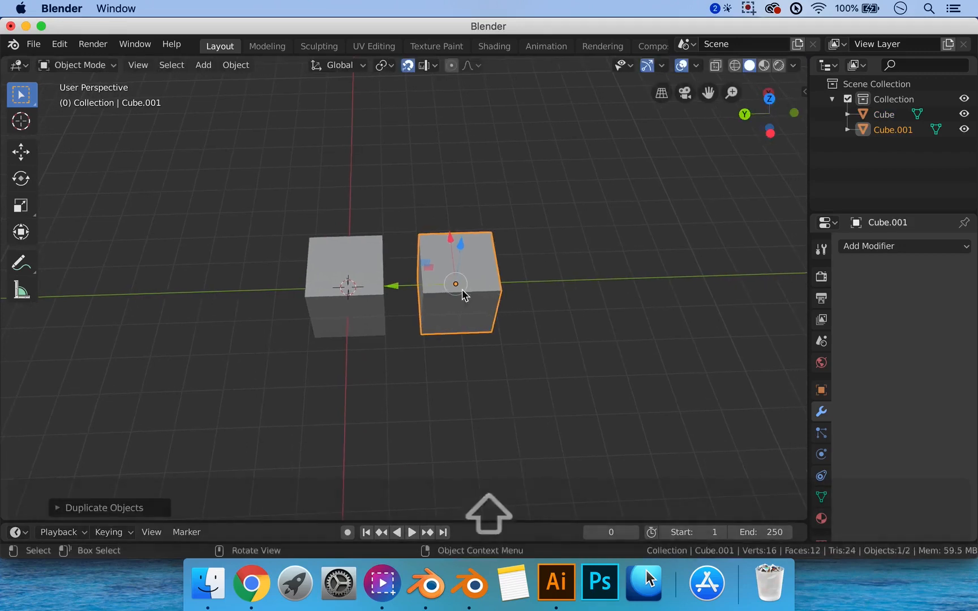
{"action": "scroll", "coordinate": [461, 286], "scroll_direction": "up", "scroll_amount": 3}
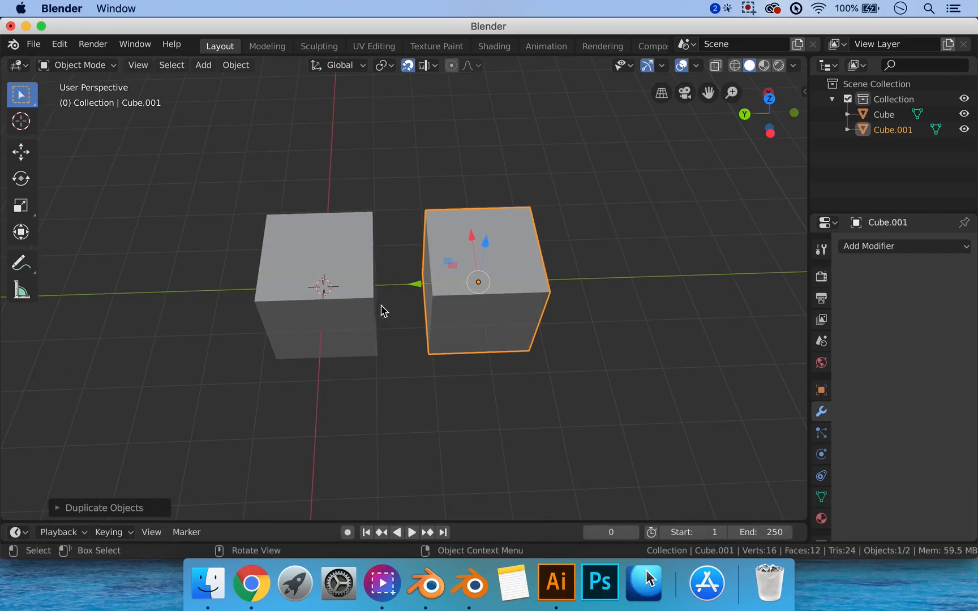
Step: Change the snapping mode from increments to Vertex
{"action": "left_click", "coordinate": [433, 66]}
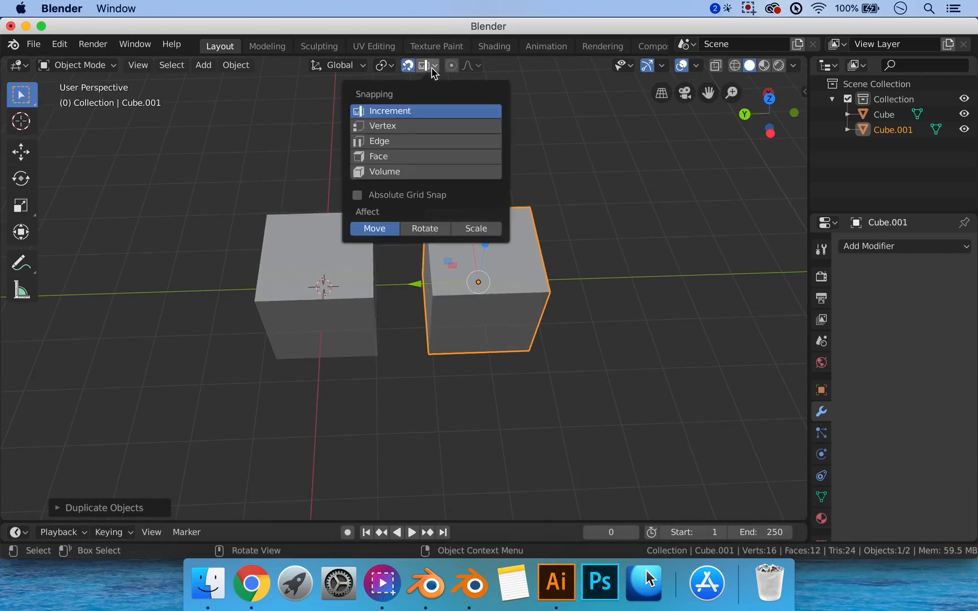
{"action": "left_click", "coordinate": [388, 126]}
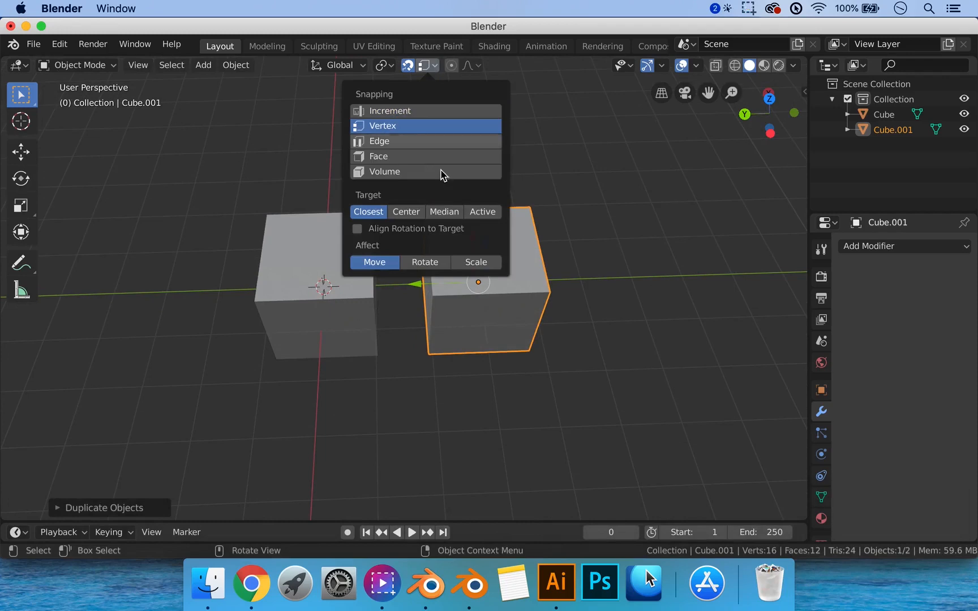
{"action": "key", "text": "alt+a"}
Step: Move the duplicated cube 1 m along the Y axis, snapping its vertices to the original cube so their sides meet flush
{"action": "left_click", "coordinate": [489, 308]}
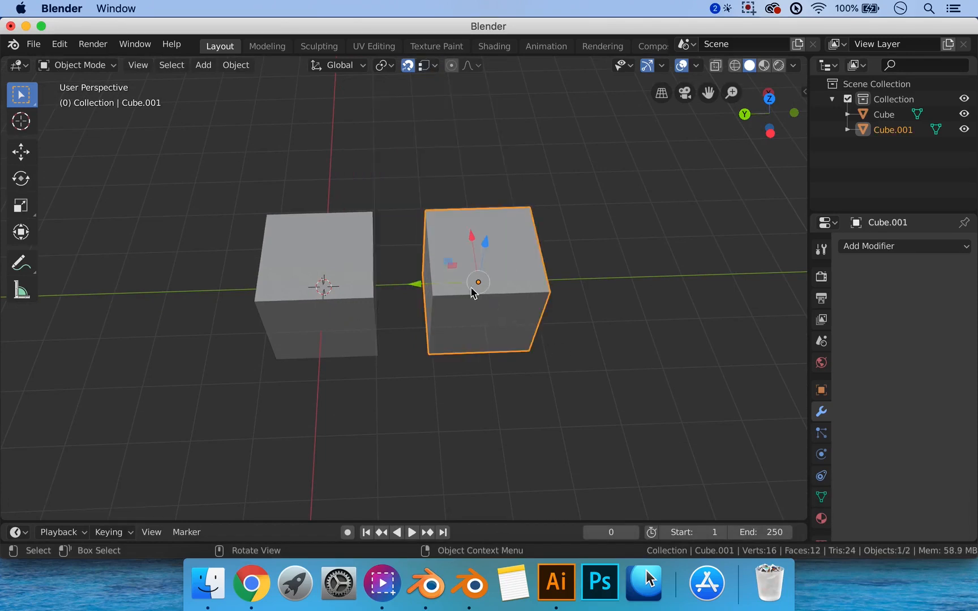
{"action": "left_click_drag", "start_coordinate": [489, 305], "coordinate": [378, 208]}
{"action": "left_click", "coordinate": [475, 281]}
{"action": "key", "text": "g"}
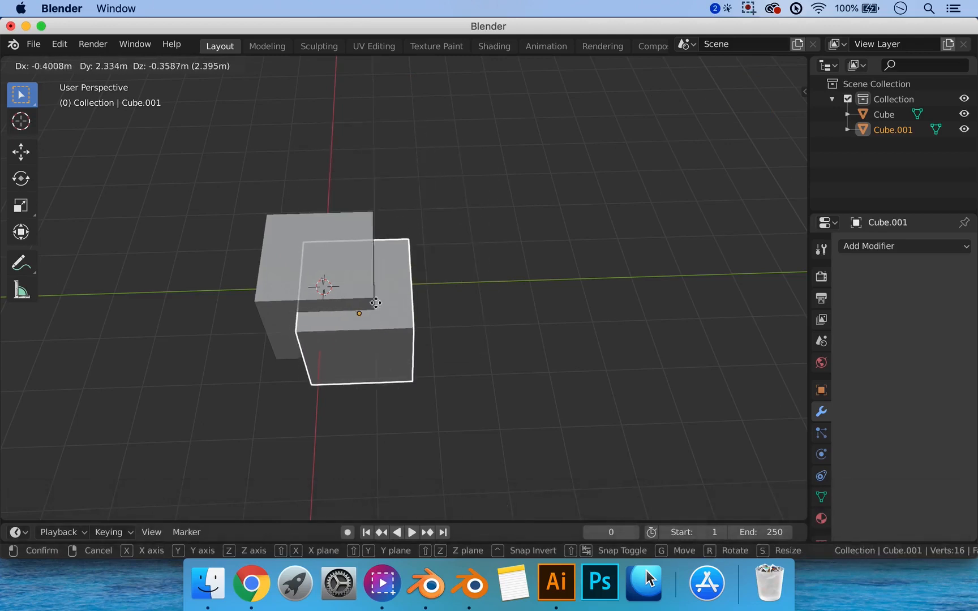
{"action": "key", "text": "ctrl"}
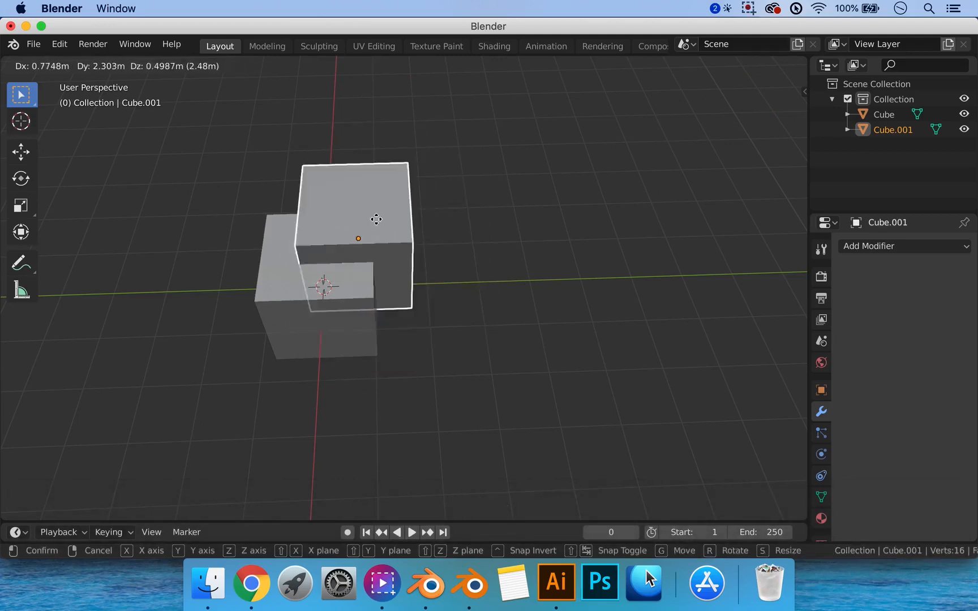
{"action": "key", "text": "ctrl"}
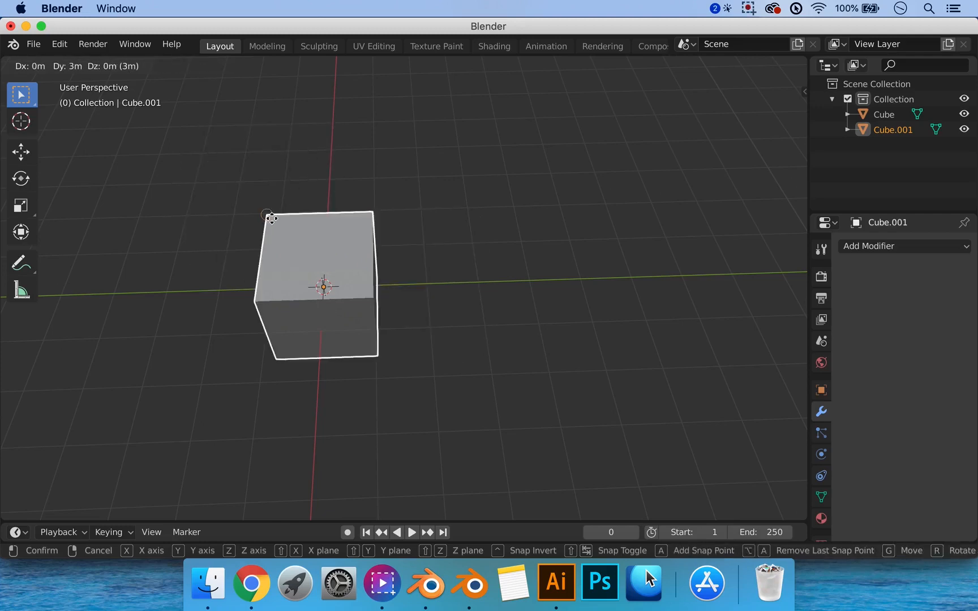
{"action": "key", "text": "ctrl"}
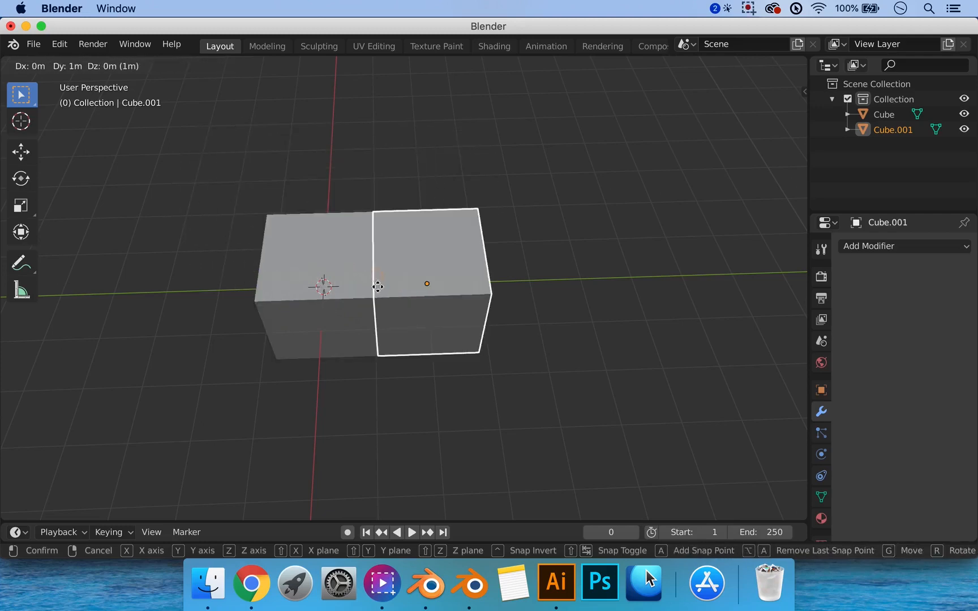
{"action": "left_click", "coordinate": [378, 295]}
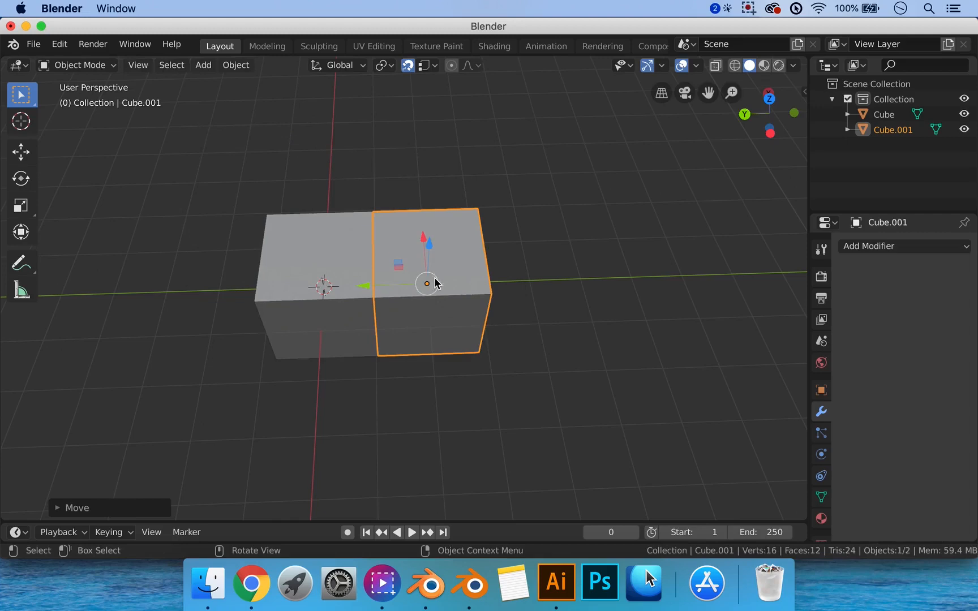
{"action": "mouse_move", "coordinate": [473, 280]}
{"action": "middle_mouse_down"}
{"action": "mouse_move", "coordinate": [513, 269]}
{"action": "mouse_move", "coordinate": [469, 281]}
{"action": "middle_mouse_up"}
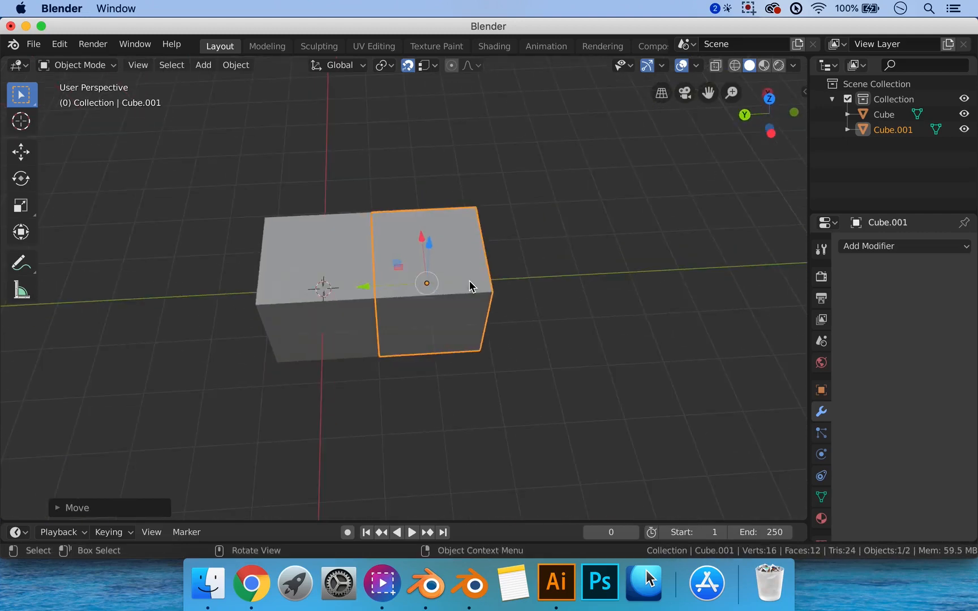
{"action": "scroll", "coordinate": [469, 280], "scroll_direction": "down", "scroll_amount": 2}
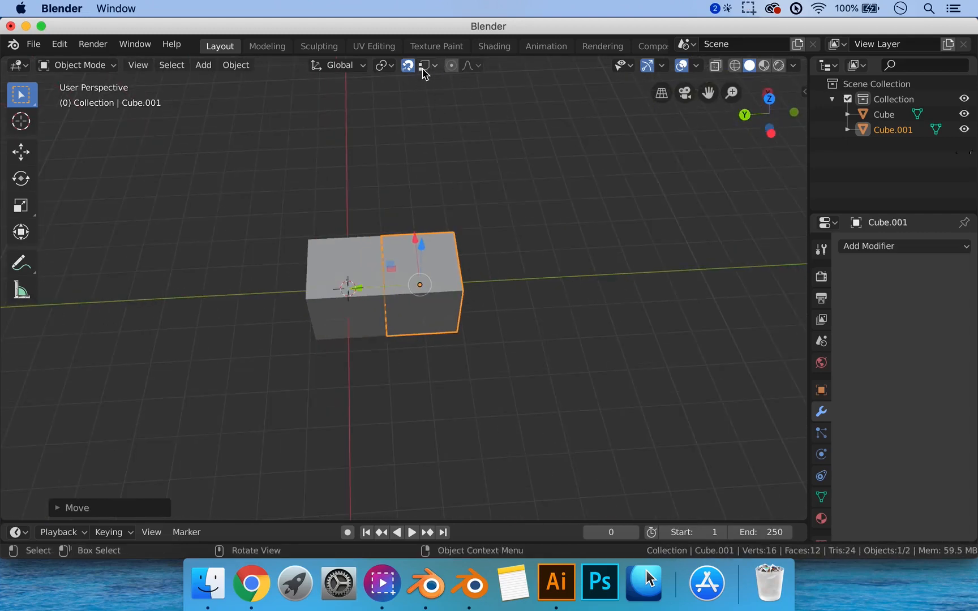